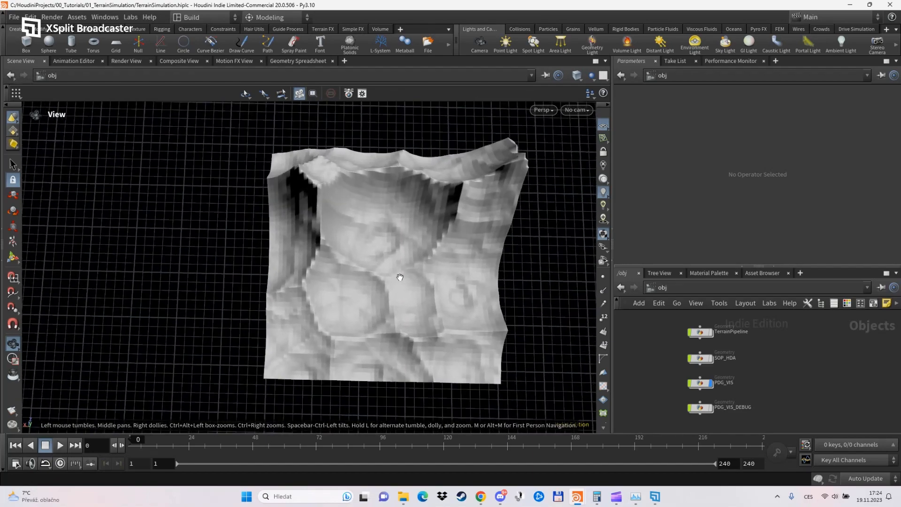
{"action": "left_click_drag", "start_coordinate": [395, 286], "coordinate": [420, 305]}
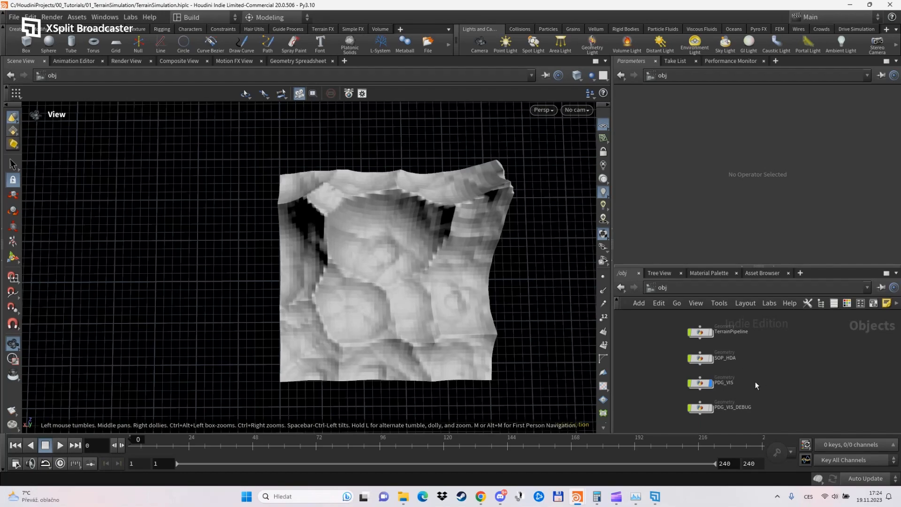
{"action": "left_click_drag", "start_coordinate": [409, 342], "coordinate": [402, 398]}
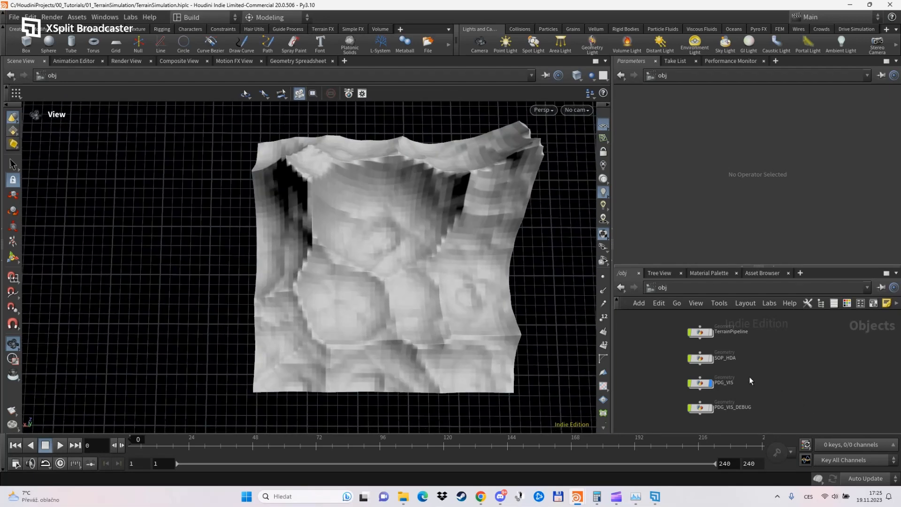
Open the SOP_HDA network and add a Subnetwork node with the file1 node wired into its first input.
{"action": "mouse_move", "coordinate": [702, 360]}
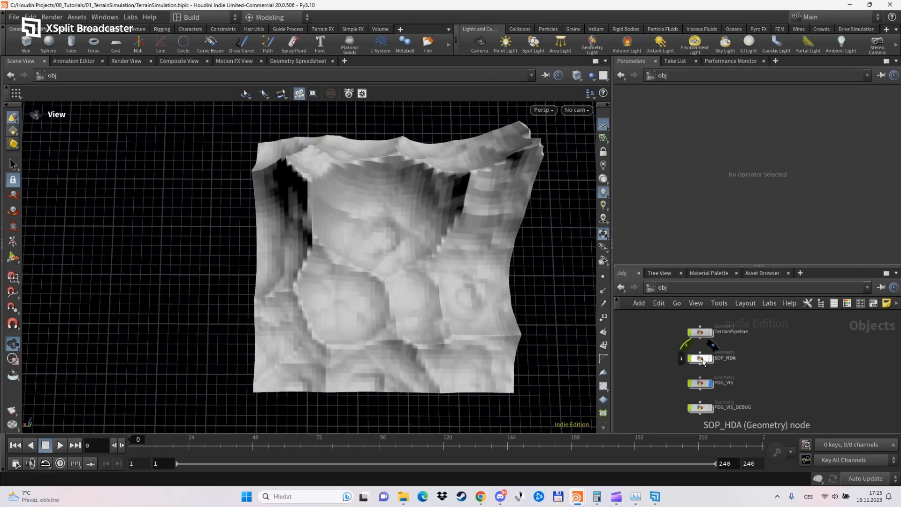
{"action": "double_click", "coordinate": [702, 359]}
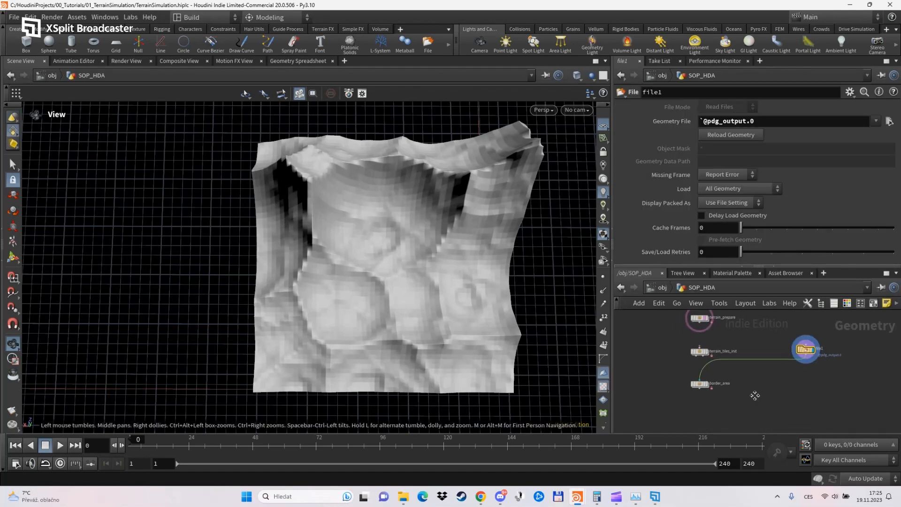
{"action": "key", "text": "Tab"}
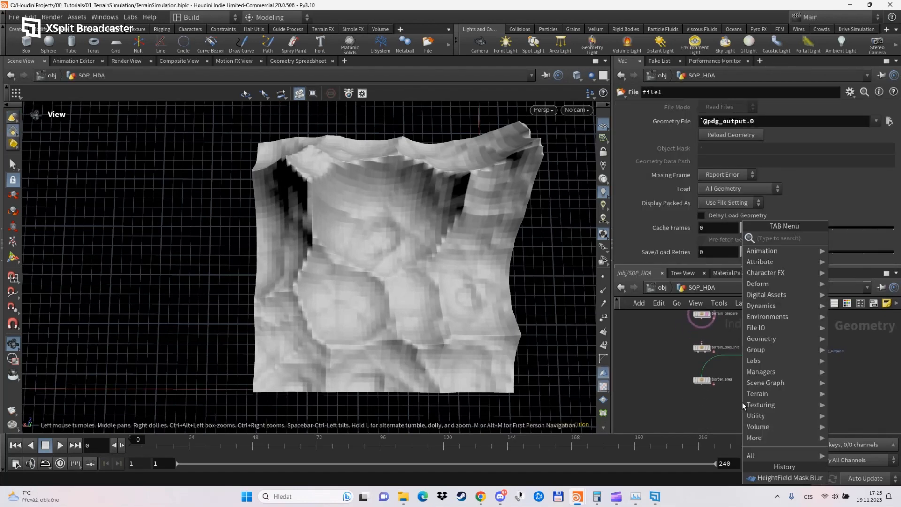
{"action": "type", "text": "subnet"}
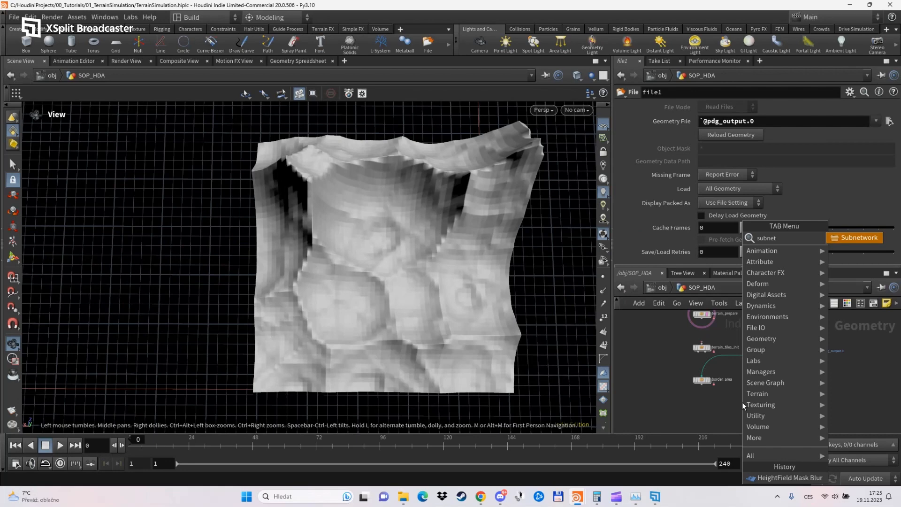
{"action": "key", "text": "Return"}
{"action": "left_click", "coordinate": [742, 402]}
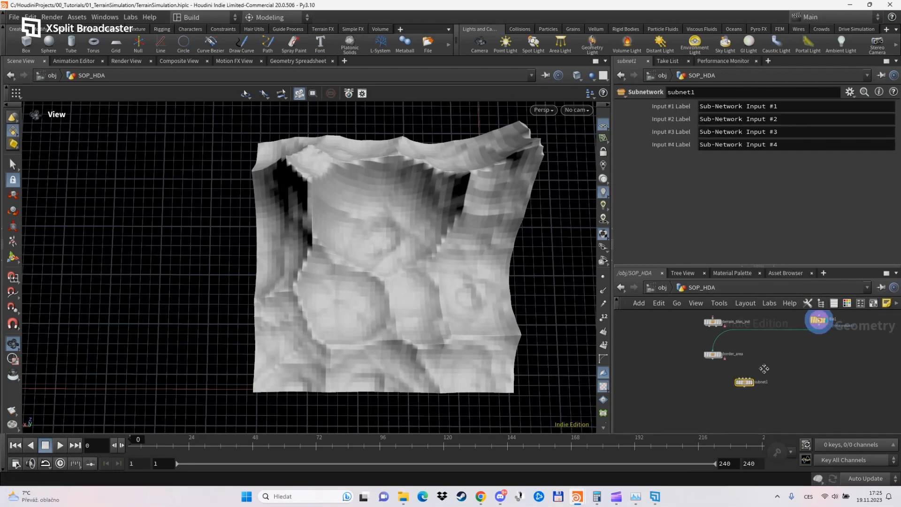
{"action": "left_click_drag", "start_coordinate": [819, 326], "coordinate": [739, 379]}
Enter the new subnetwork and place a HeightField Resample node between its first input and the output node.
{"action": "double_click", "coordinate": [745, 383]}
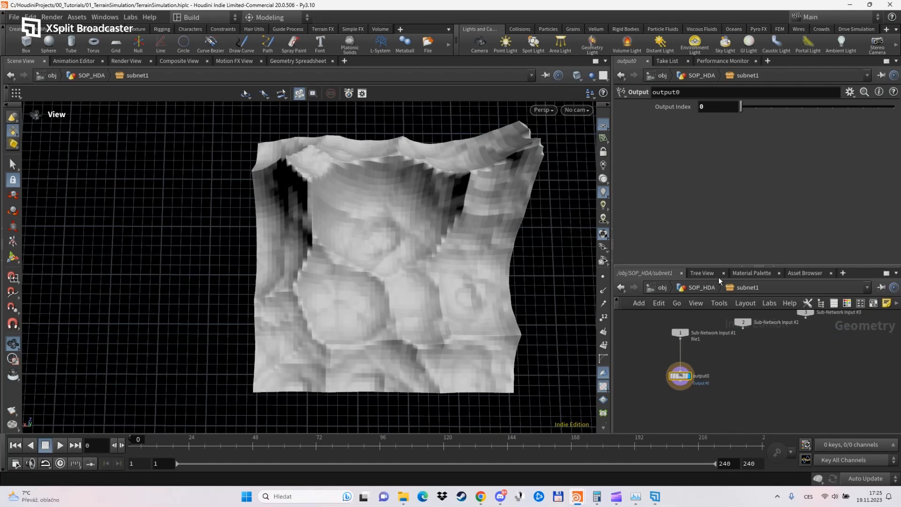
{"action": "left_click_drag", "start_coordinate": [719, 266], "coordinate": [719, 217]}
{"action": "scroll", "coordinate": [684, 322], "scroll_direction": "up", "scroll_amount": 5}
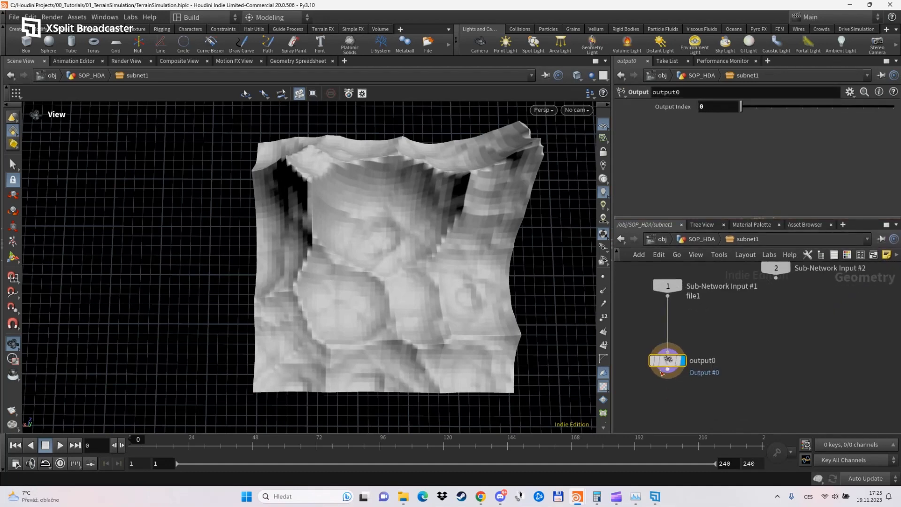
{"action": "key", "text": "Tab"}
{"action": "mouse_move", "coordinate": [745, 342]}
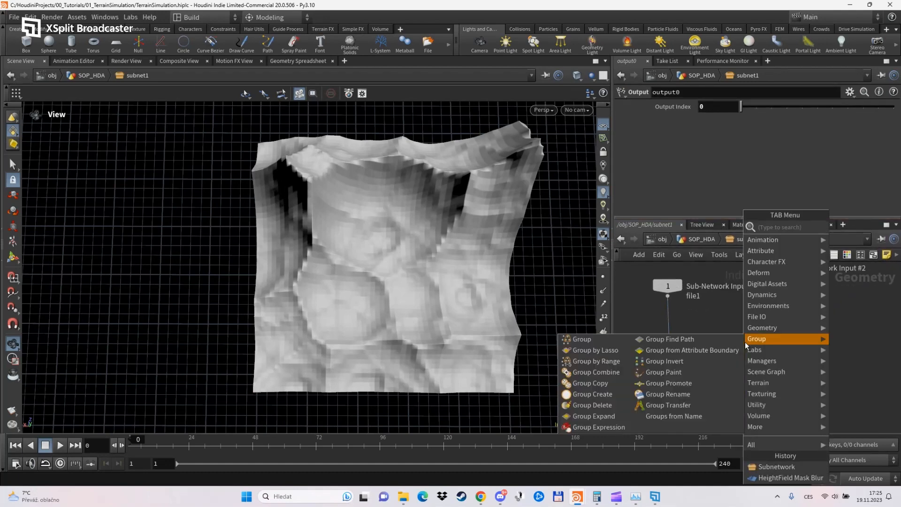
{"action": "type", "text": "hfre"}
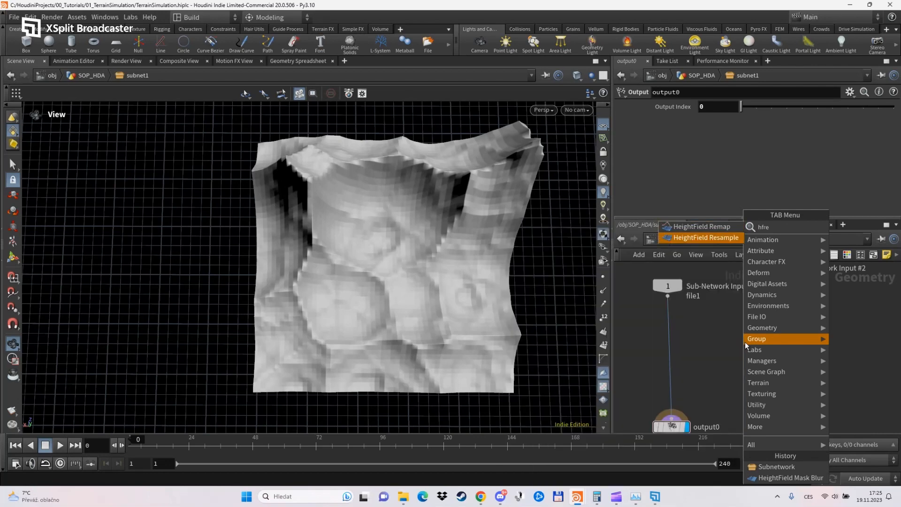
{"action": "key", "text": "Return"}
{"action": "left_click", "coordinate": [723, 348]}
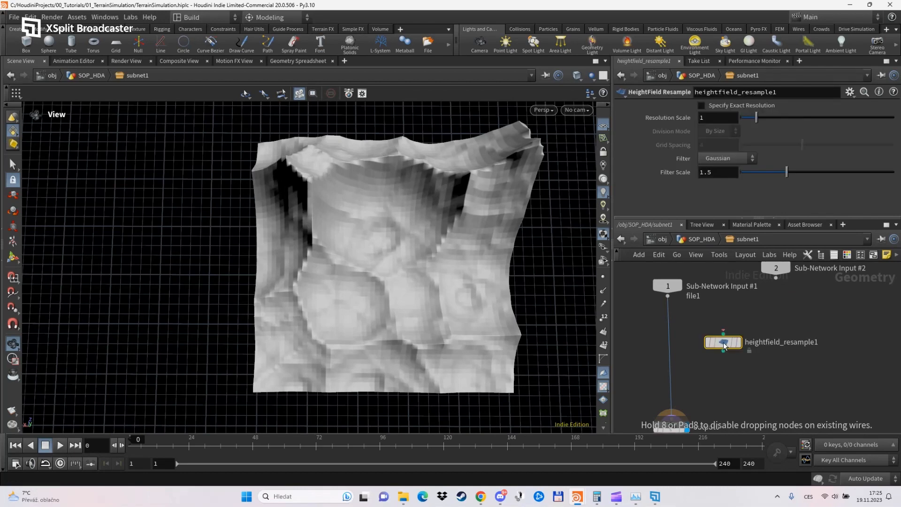
Set the resample node to an exact resolution with grid spacing 1, then feed it from Sub-Network Input #1 and display it.
{"action": "left_click", "coordinate": [701, 106]}
{"action": "left_click_drag", "start_coordinate": [716, 145], "coordinate": [678, 146]}
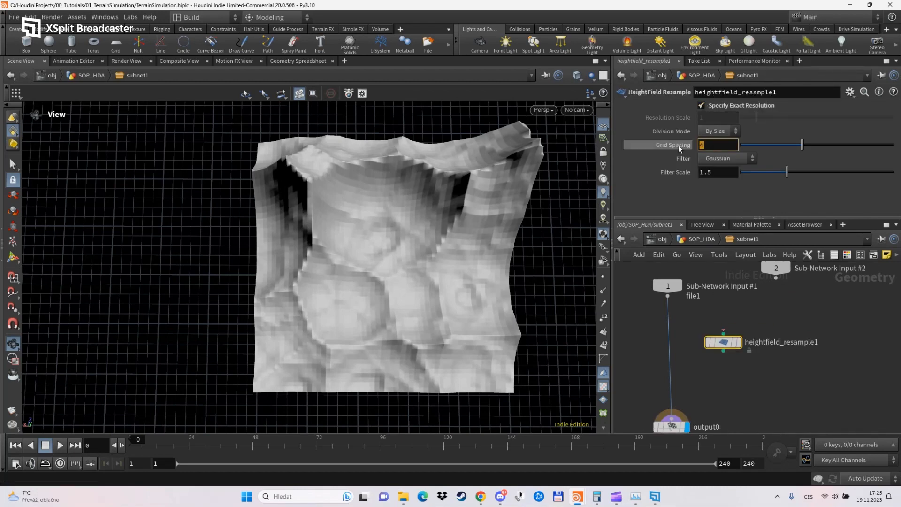
{"action": "type", "text": "1"}
{"action": "key", "text": "Return"}
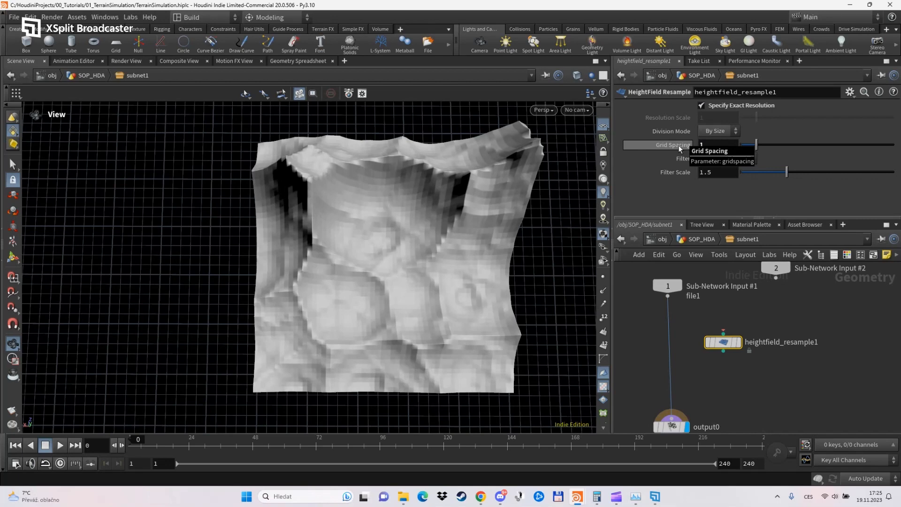
{"action": "left_click", "coordinate": [668, 295]}
{"action": "left_click", "coordinate": [738, 348]}
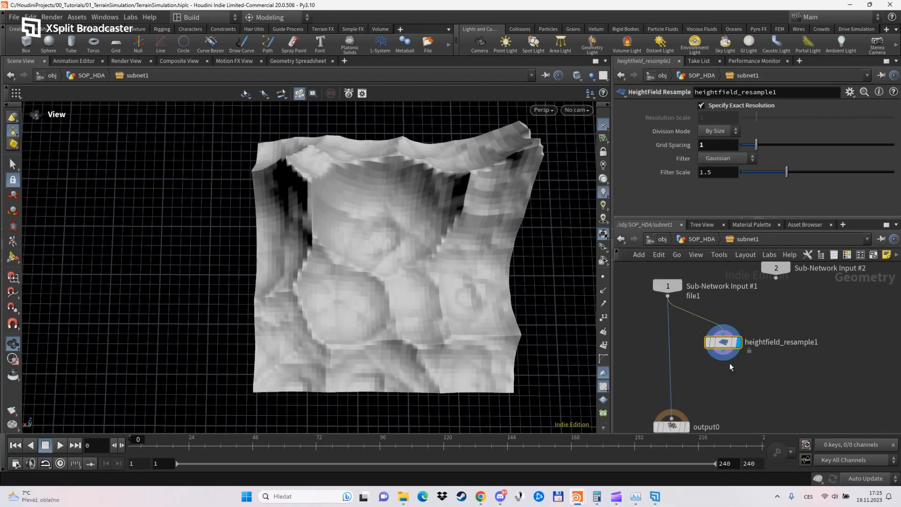
Add a HeightField Blur node fed by the resample node, display it and set its radius to 4.
{"action": "key", "text": "Tab"}
{"action": "type", "text": "hfbl"}
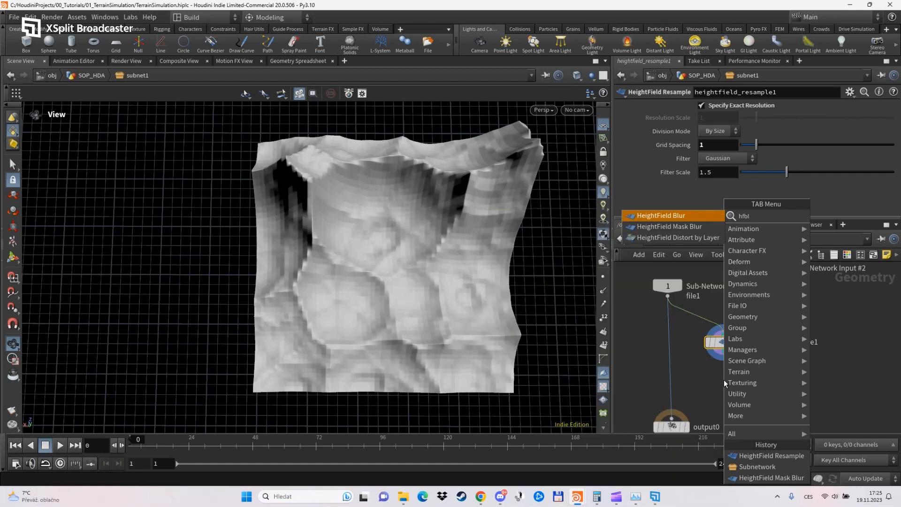
{"action": "key", "text": "Return"}
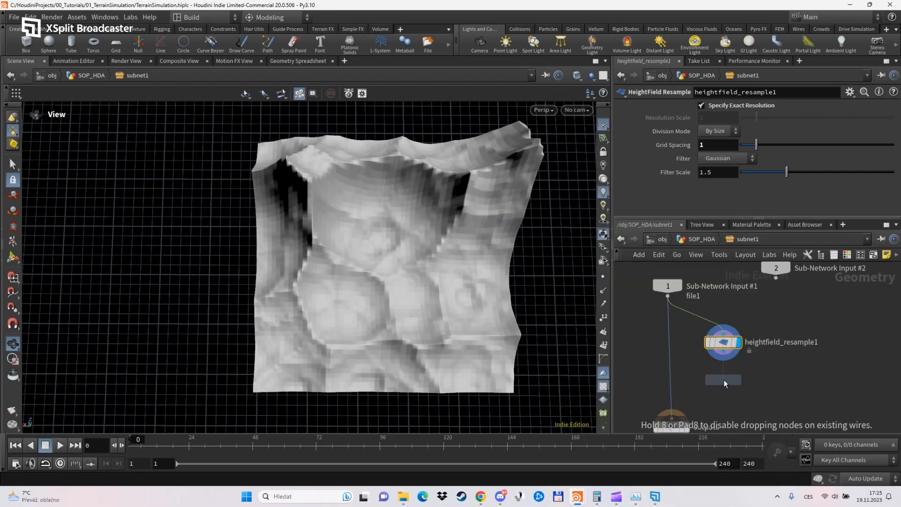
{"action": "left_click", "coordinate": [724, 379]}
{"action": "left_click", "coordinate": [724, 353]}
{"action": "left_click", "coordinate": [716, 371]}
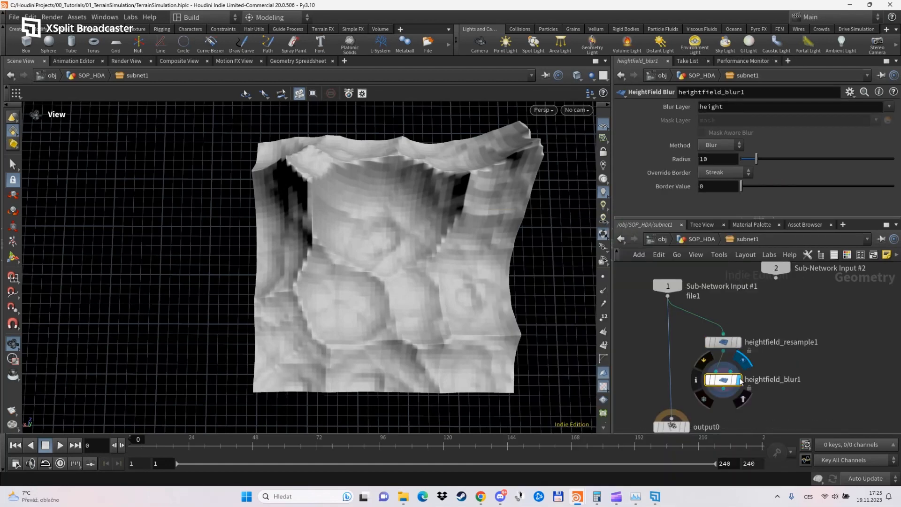
{"action": "left_click", "coordinate": [739, 380]}
{"action": "left_click", "coordinate": [718, 158]}
{"action": "type", "text": "4"}
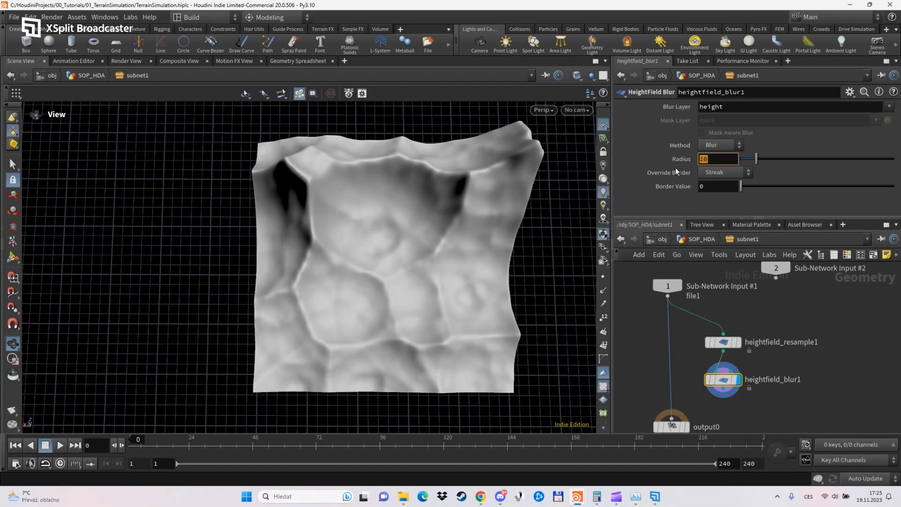
{"action": "key", "text": "Return"}
Add a HeightField Distort by Noise node below the blur node, wire the blur into it and display it.
{"action": "middle_click_drag", "start_coordinate": [745, 363], "coordinate": [747, 339]}
{"action": "left_click_drag", "start_coordinate": [727, 318], "coordinate": [727, 301]}
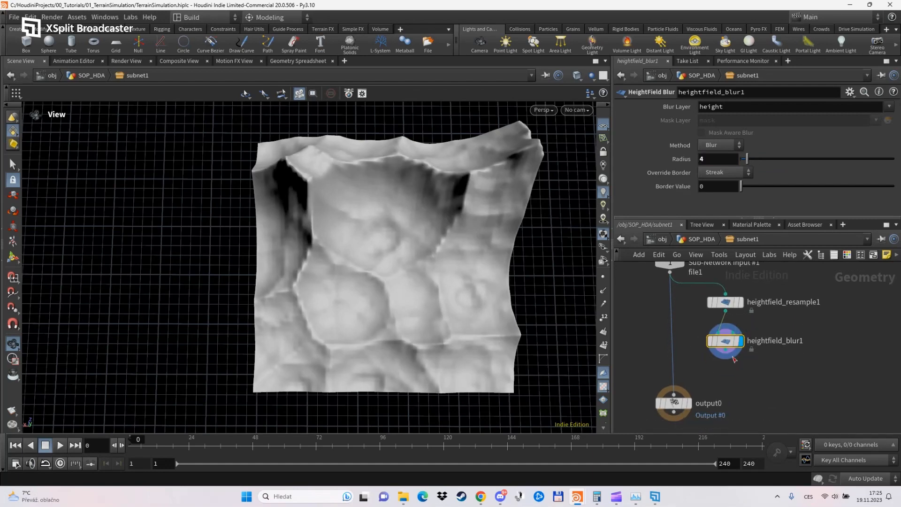
{"action": "key", "text": "Tab"}
{"action": "mouse_move", "coordinate": [736, 371]}
{"action": "type", "text": "hfdis"}
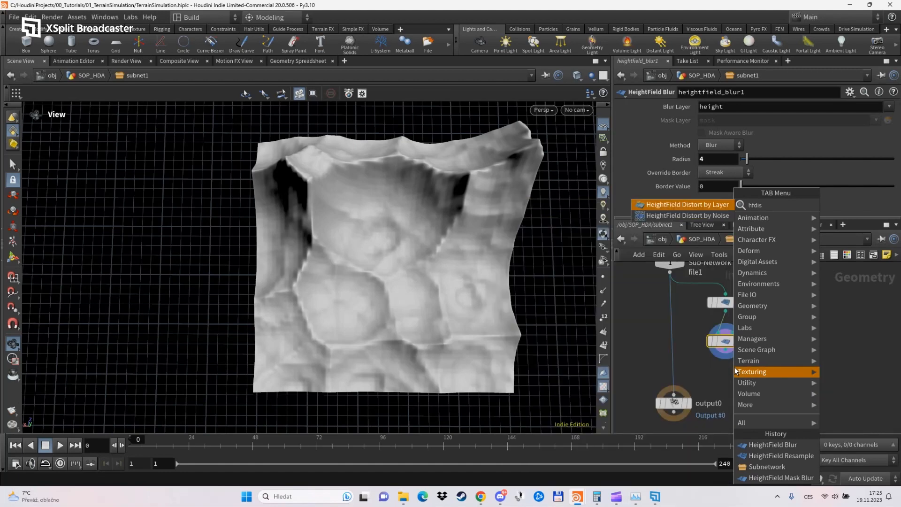
{"action": "key", "text": "Return"}
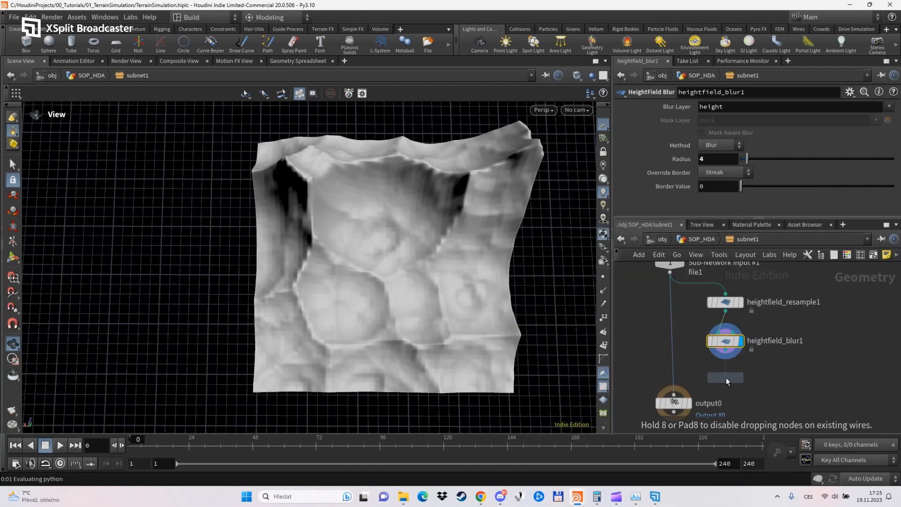
{"action": "left_click", "coordinate": [725, 375]}
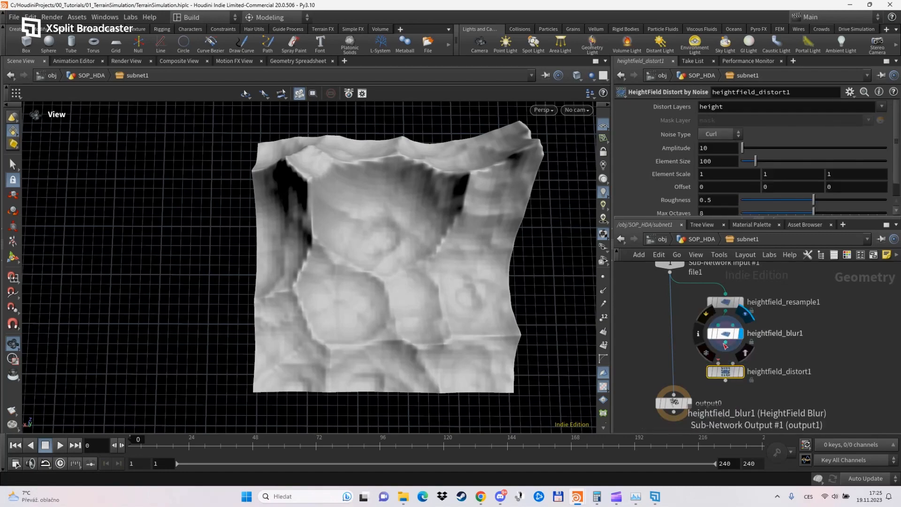
{"action": "left_click_drag", "start_coordinate": [725, 345], "coordinate": [734, 376]}
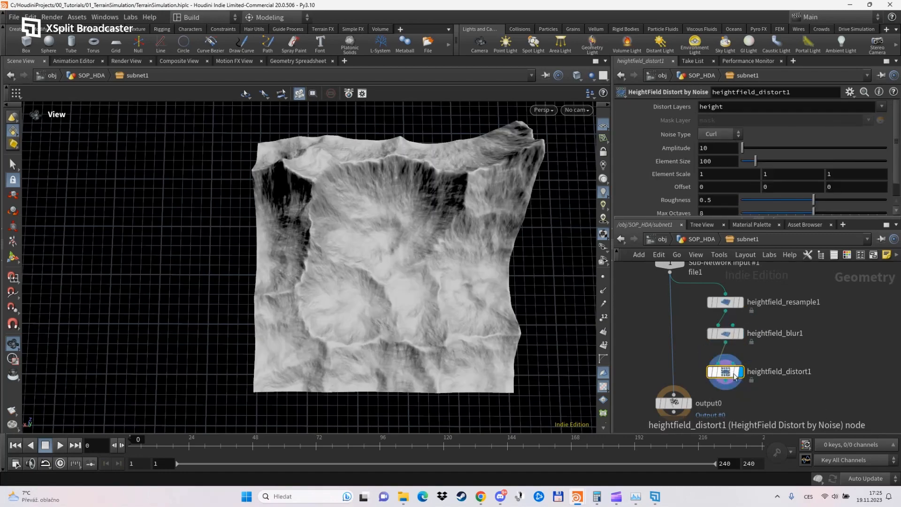
{"action": "mouse_move", "coordinate": [437, 295]}
{"action": "left_mouse_down"}
{"action": "mouse_move", "coordinate": [427, 282]}
{"action": "mouse_move", "coordinate": [417, 312]}
{"action": "mouse_move", "coordinate": [437, 274]}
{"action": "mouse_move", "coordinate": [446, 297]}
{"action": "mouse_move", "coordinate": [446, 290]}
{"action": "left_mouse_up"}
Wire the distort node into output0 in place of the direct input connection and display output0.
{"action": "middle_click_drag", "start_coordinate": [735, 402], "coordinate": [737, 377]}
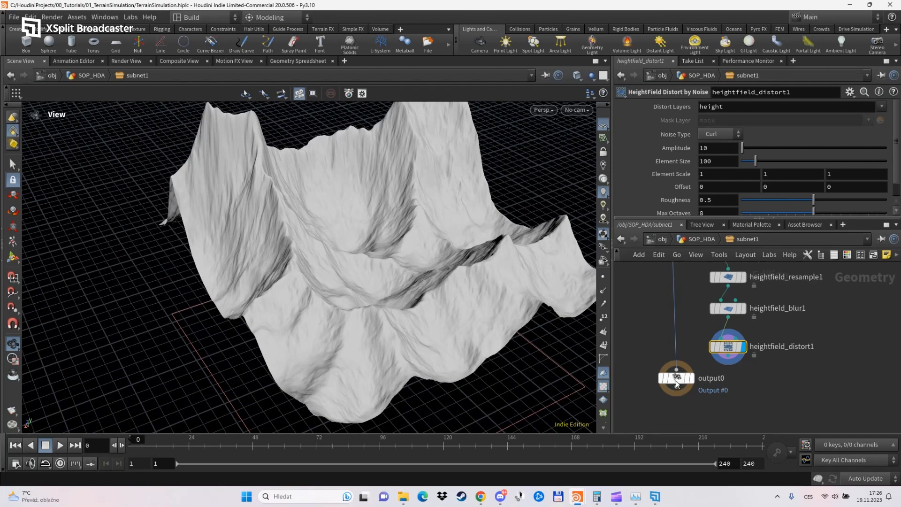
{"action": "left_click_drag", "start_coordinate": [676, 381], "coordinate": [668, 407]}
{"action": "left_click_drag", "start_coordinate": [727, 355], "coordinate": [668, 397]}
{"action": "left_click", "coordinate": [683, 405]}
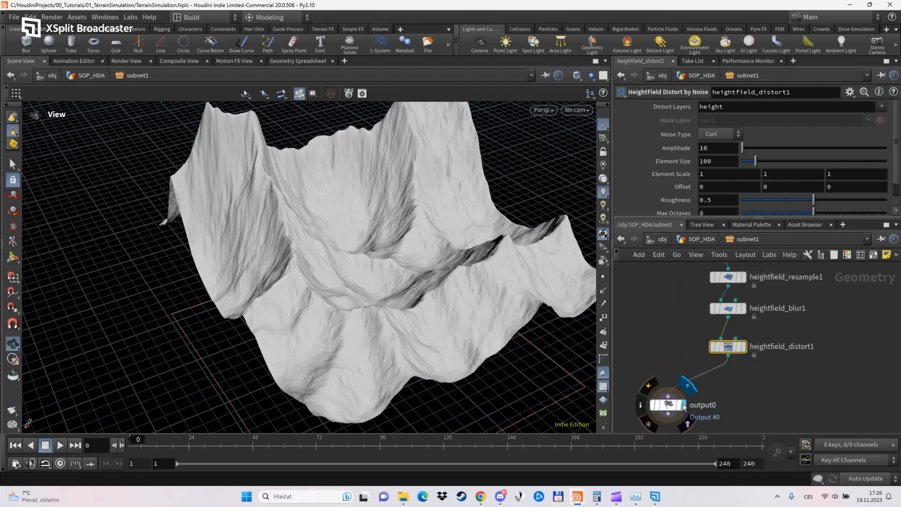
{"action": "left_click", "coordinate": [679, 404]}
{"action": "left_click_drag", "start_coordinate": [470, 329], "coordinate": [442, 356]}
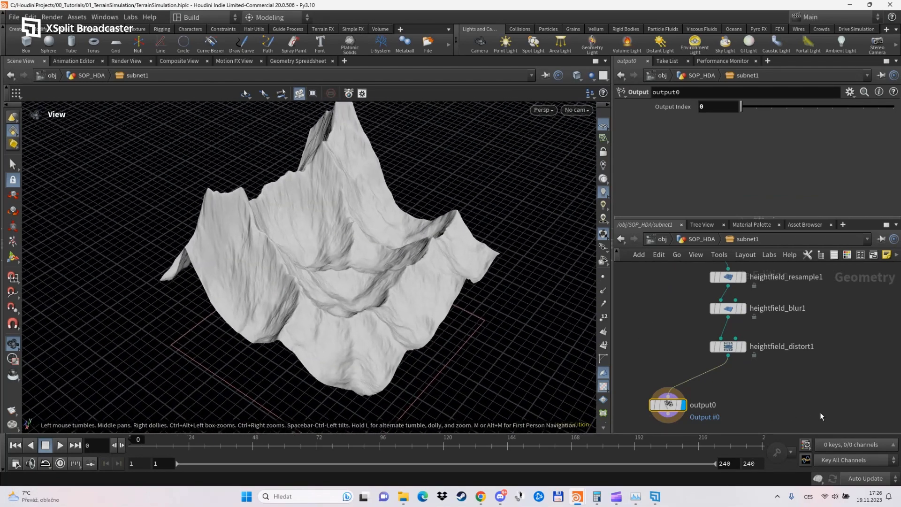
Return to the SOP_HDA network and rename the subnetwork node to Upress_Border.
{"action": "key", "text": "u"}
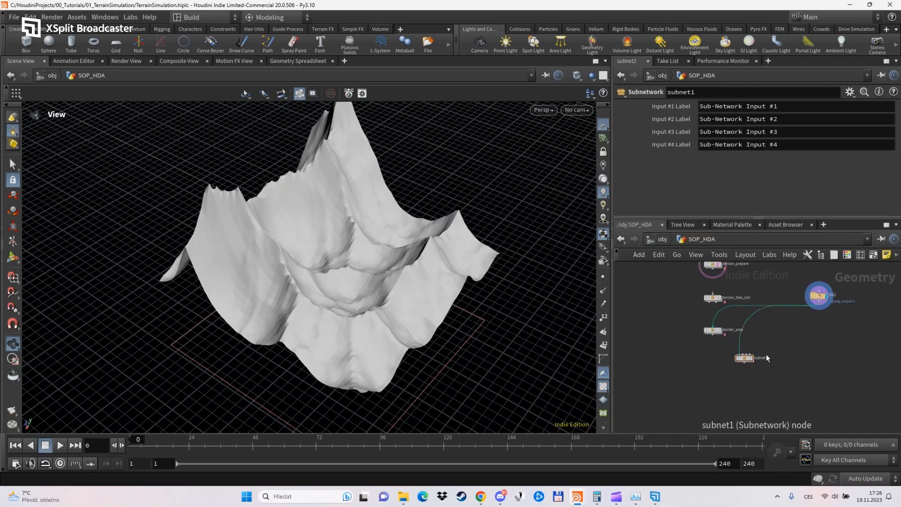
{"action": "left_click_drag", "start_coordinate": [746, 361], "coordinate": [735, 377]}
{"action": "scroll", "coordinate": [747, 379], "scroll_direction": "up", "scroll_amount": 3}
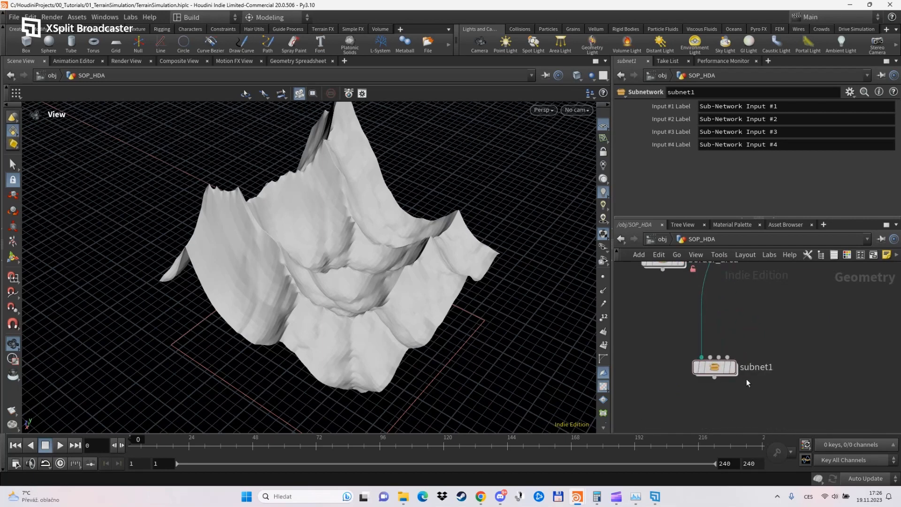
{"action": "double_click", "coordinate": [746, 370]}
{"action": "type", "text": "Upress_"}
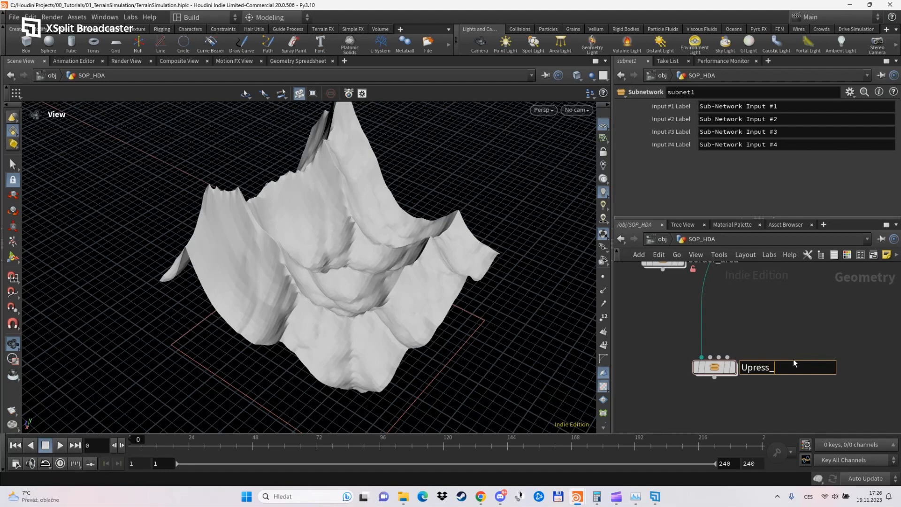
{"action": "type", "text": "Border"}
{"action": "key", "text": "Return"}
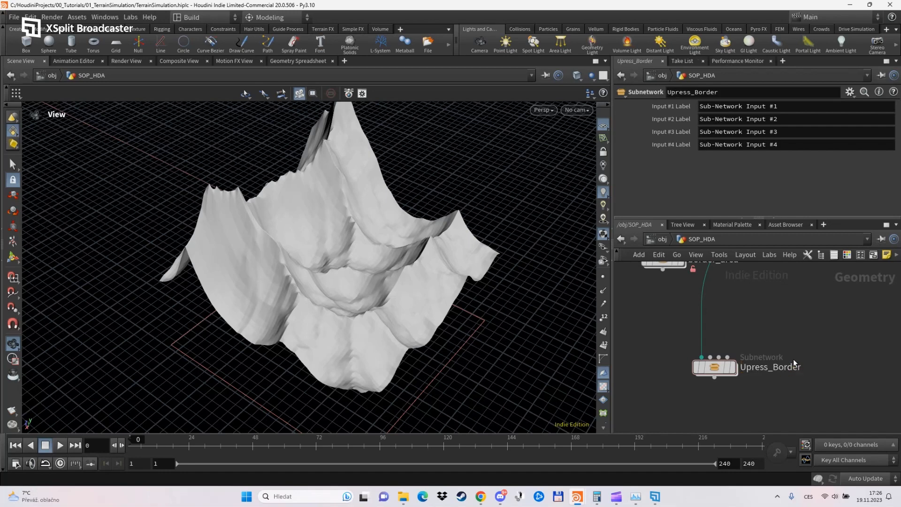
Start a new digital asset from the Upress_Border subnetwork with the asset label "Upress Border" and the Tab submenu Terrain.
{"action": "right_click", "coordinate": [711, 367]}
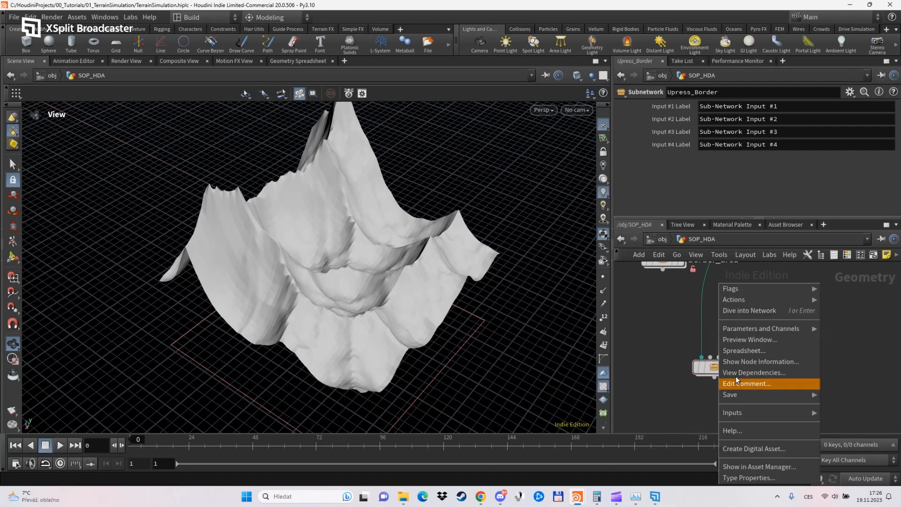
{"action": "left_click", "coordinate": [756, 448]}
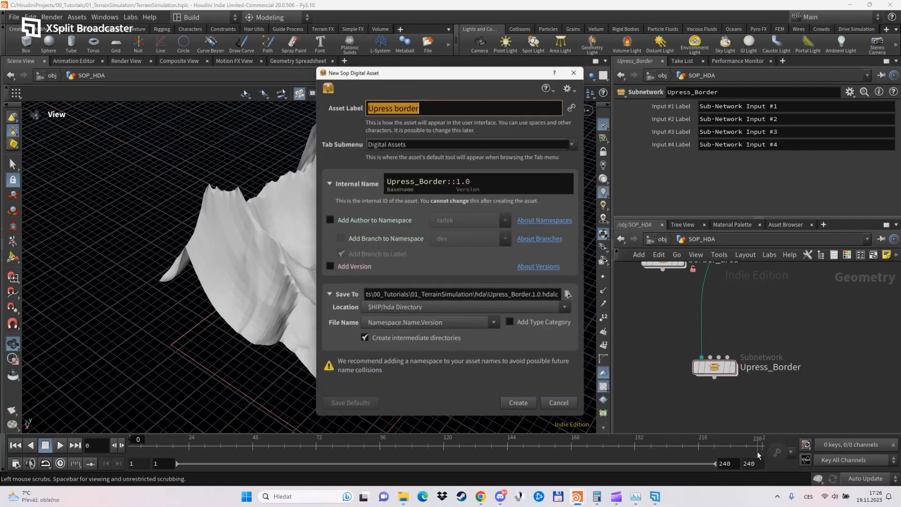
{"action": "left_click", "coordinate": [399, 107]}
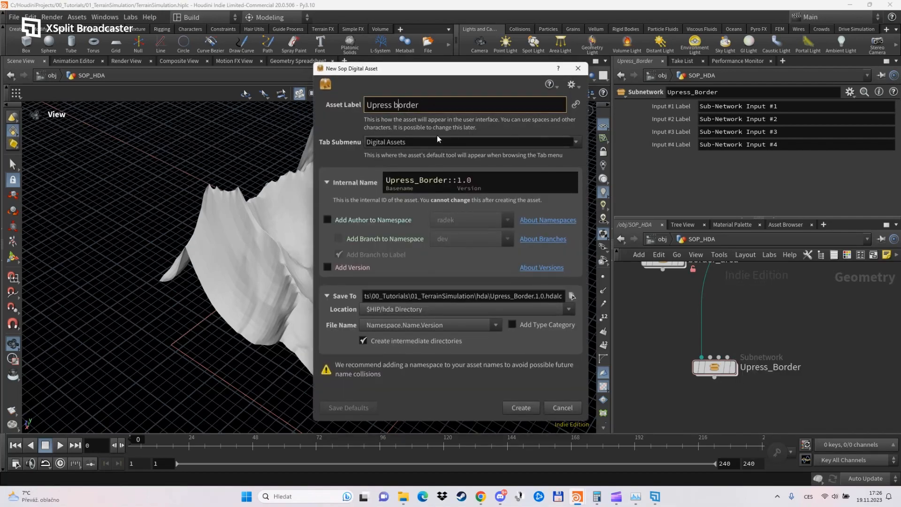
{"action": "key", "text": "BackSpace"}
{"action": "type", "text": "B"}
{"action": "left_click", "coordinate": [438, 141]}
{"action": "type", "text": "Terrain"}
{"action": "key", "text": "Tab"}
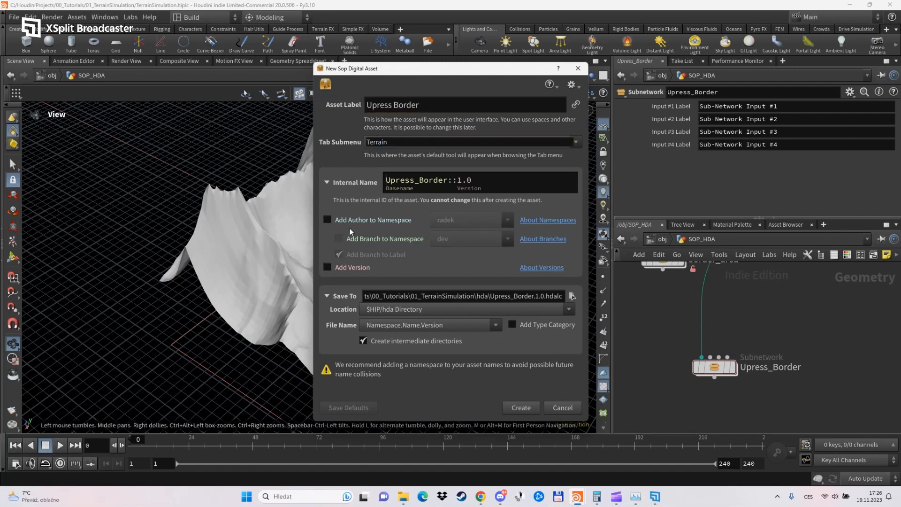
Turn off the version in the asset's internal name, create the Upress_Border digital asset and accept its operator type properties.
{"action": "left_click", "coordinate": [328, 266]}
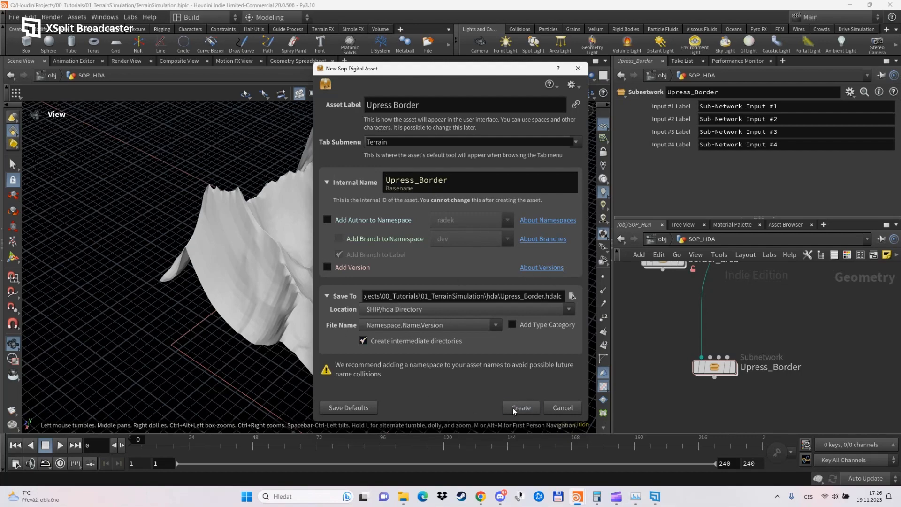
{"action": "key", "text": "Return"}
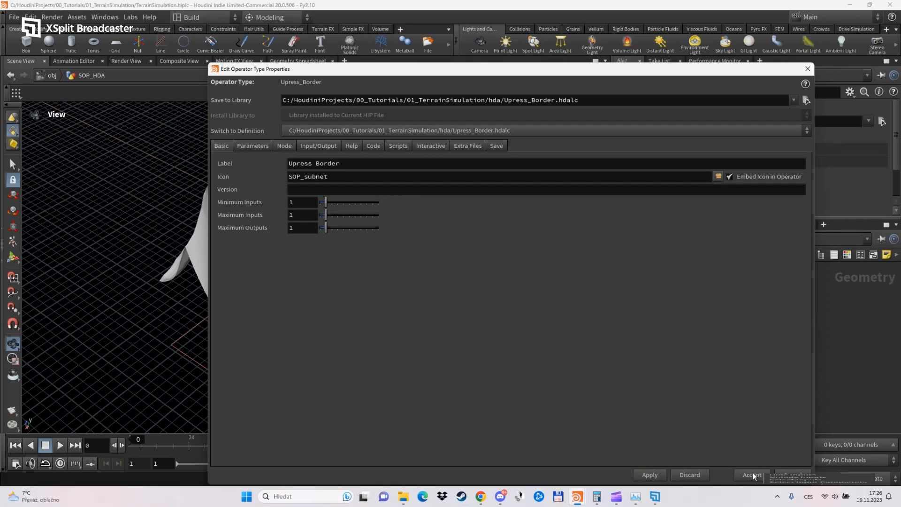
{"action": "left_click", "coordinate": [750, 474]}
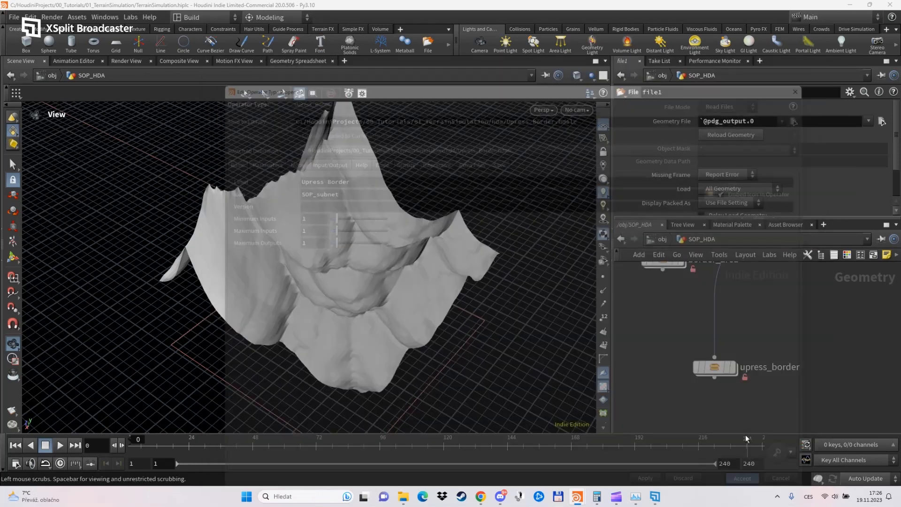
Cut the wires feeding upress_border and border_area, and line upress_border up directly below border_area.
{"action": "left_click_drag", "start_coordinate": [666, 320], "coordinate": [671, 325]}
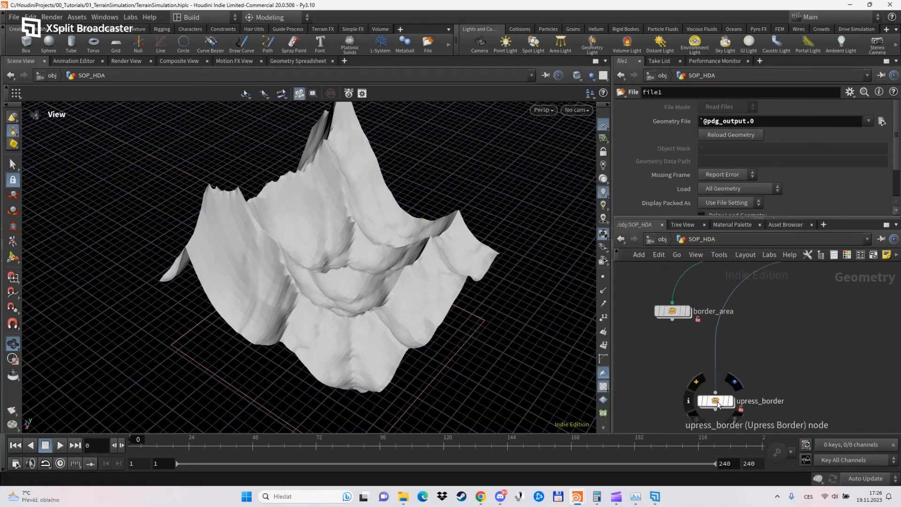
{"action": "left_click_drag", "start_coordinate": [718, 401], "coordinate": [726, 385]}
{"action": "key", "text": "y"}
{"action": "left_click_drag", "start_coordinate": [763, 349], "coordinate": [687, 343]}
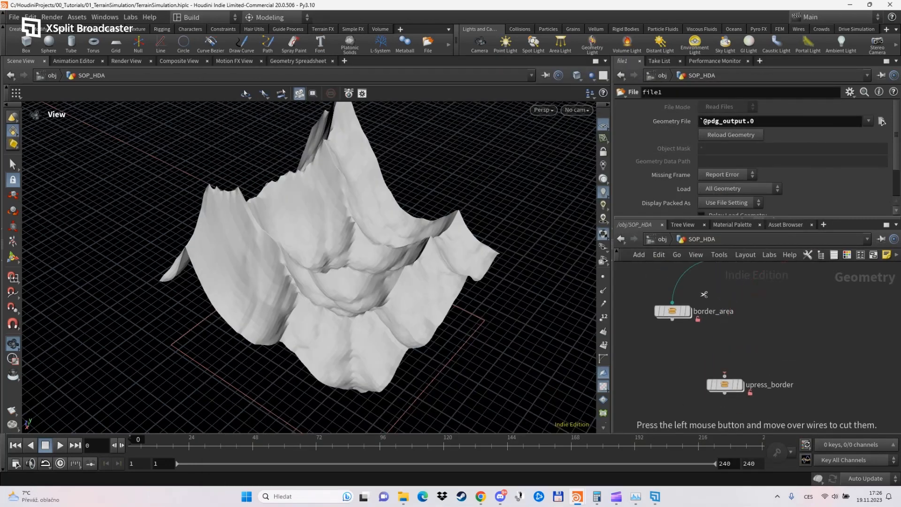
{"action": "left_click_drag", "start_coordinate": [704, 294], "coordinate": [674, 280]}
{"action": "scroll", "coordinate": [673, 365], "scroll_direction": "down", "scroll_amount": 2}
{"action": "left_click_drag", "start_coordinate": [672, 330], "coordinate": [672, 315]}
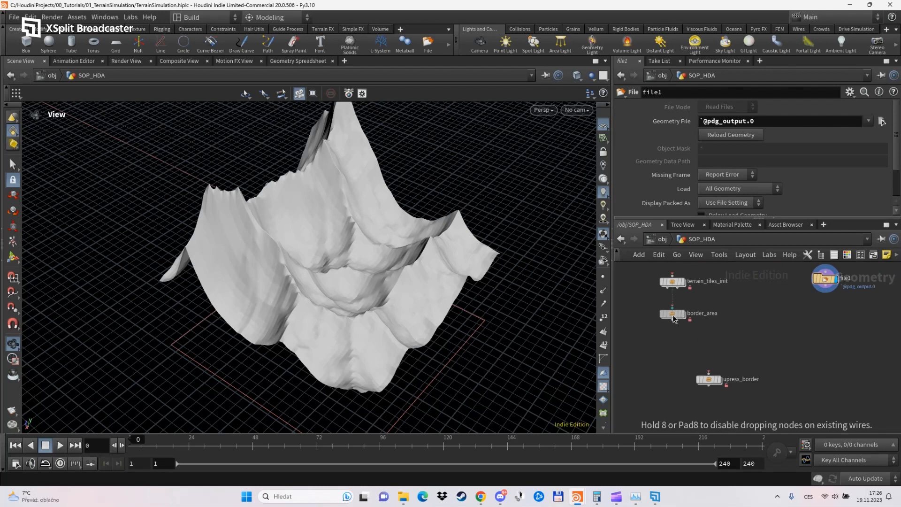
{"action": "left_click_drag", "start_coordinate": [713, 378], "coordinate": [677, 348]}
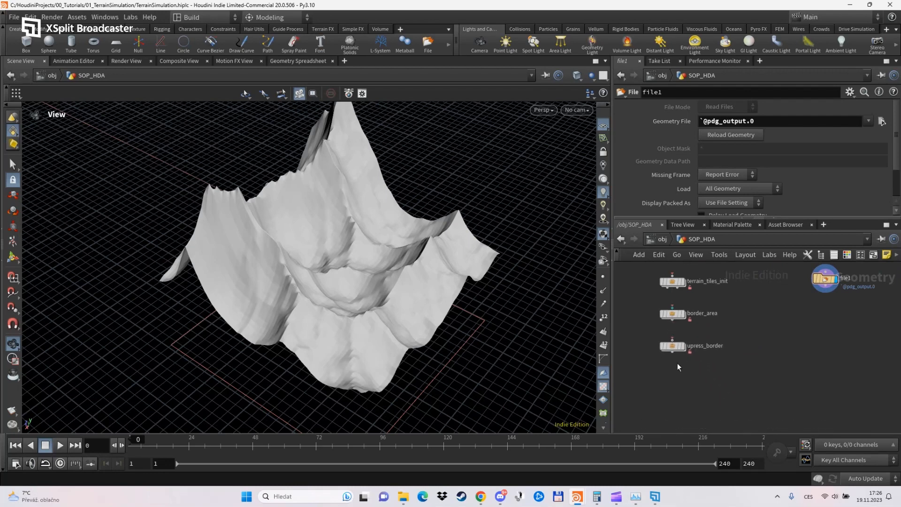
Leave the SOP_HDA network and open the TerrainPipeline TOP network inside the TerrainPipeline object, down to the Border_Area node.
{"action": "key", "text": "h"}
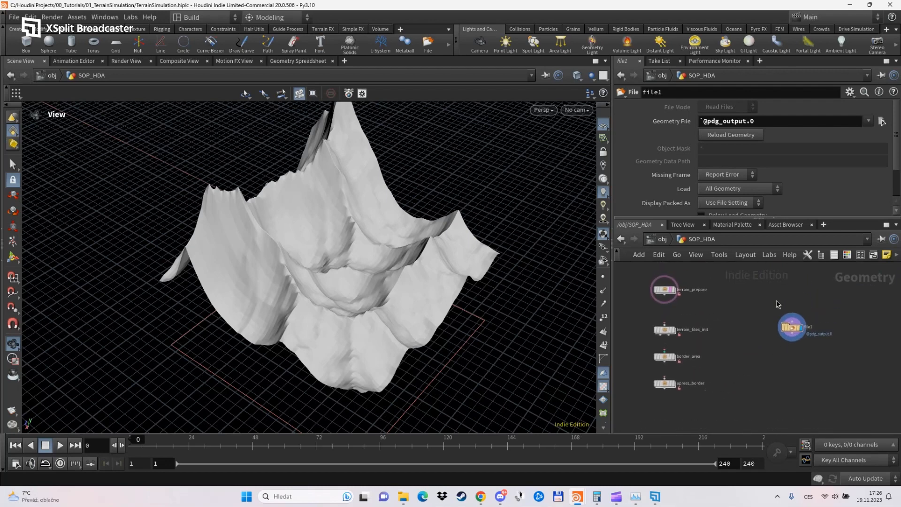
{"action": "scroll", "coordinate": [762, 352], "scroll_direction": "down", "scroll_amount": 1}
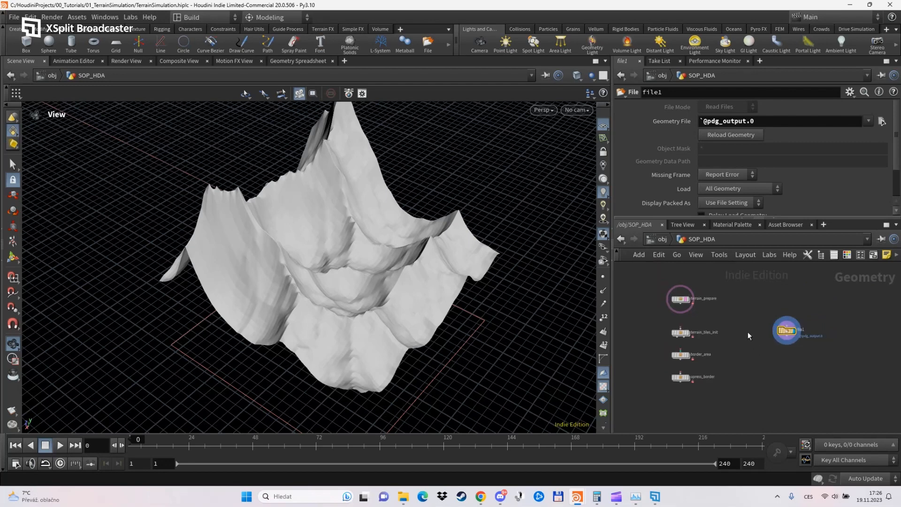
{"action": "middle_click_drag", "start_coordinate": [750, 333], "coordinate": [740, 353]}
{"action": "left_click_drag", "start_coordinate": [777, 353], "coordinate": [769, 319]}
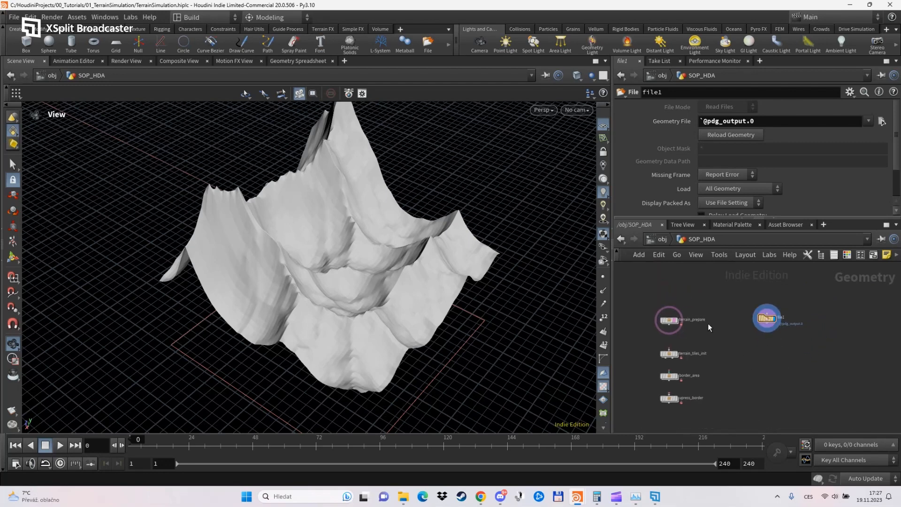
{"action": "left_click", "coordinate": [670, 239]}
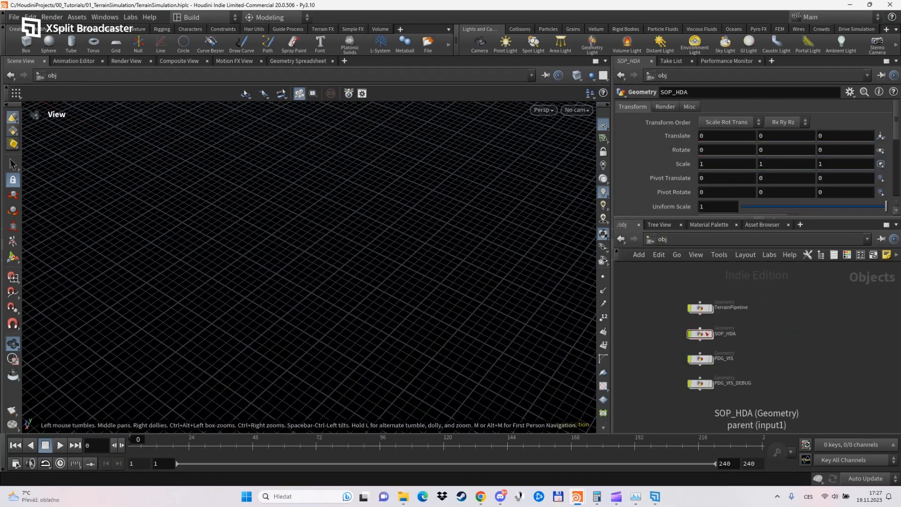
{"action": "double_click", "coordinate": [700, 308]}
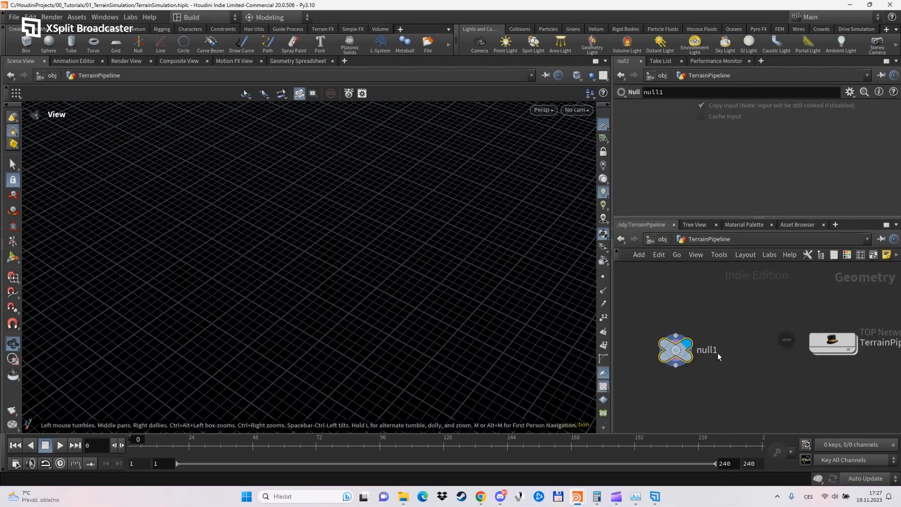
{"action": "double_click", "coordinate": [830, 341]}
{"action": "middle_click_drag", "start_coordinate": [754, 402], "coordinate": [734, 359]}
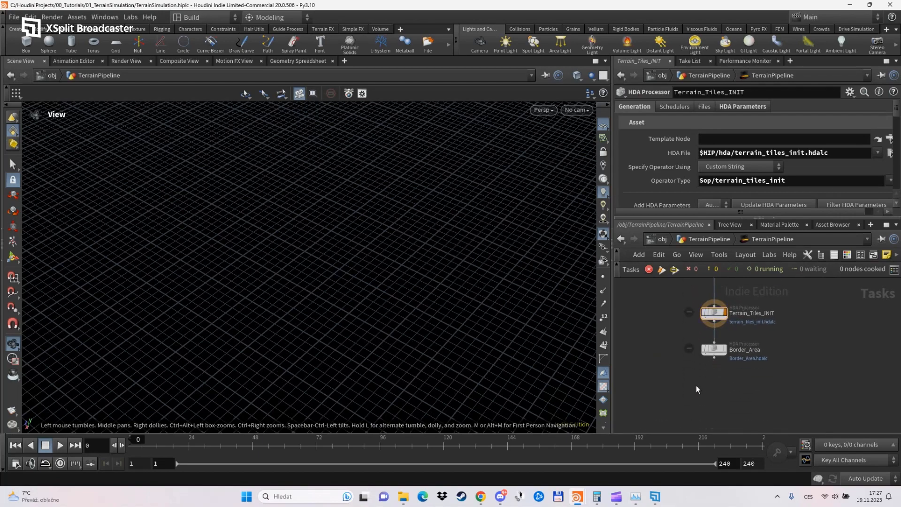
Add an HDA Processor node, offset Border_Area to one side of the chain and place the new node wired below it.
{"action": "key", "text": "Tab"}
{"action": "type", "text": "hda"}
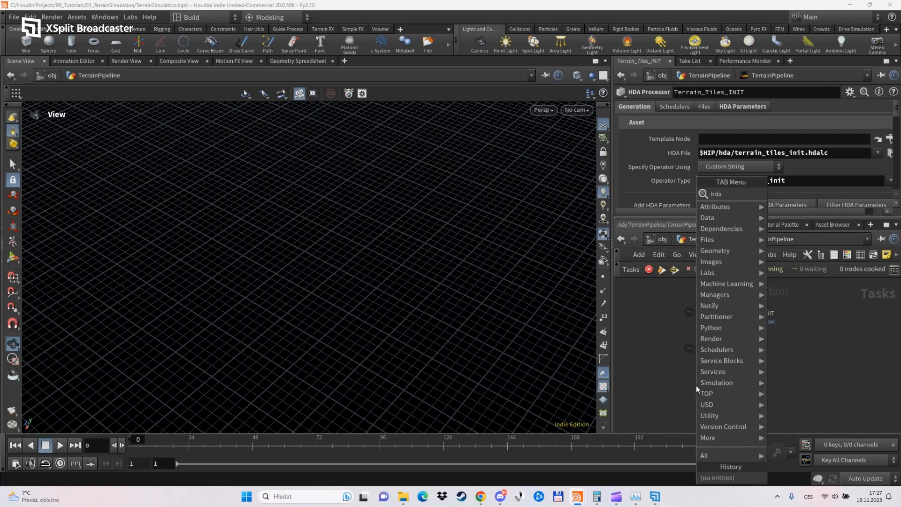
{"action": "key", "text": "Return"}
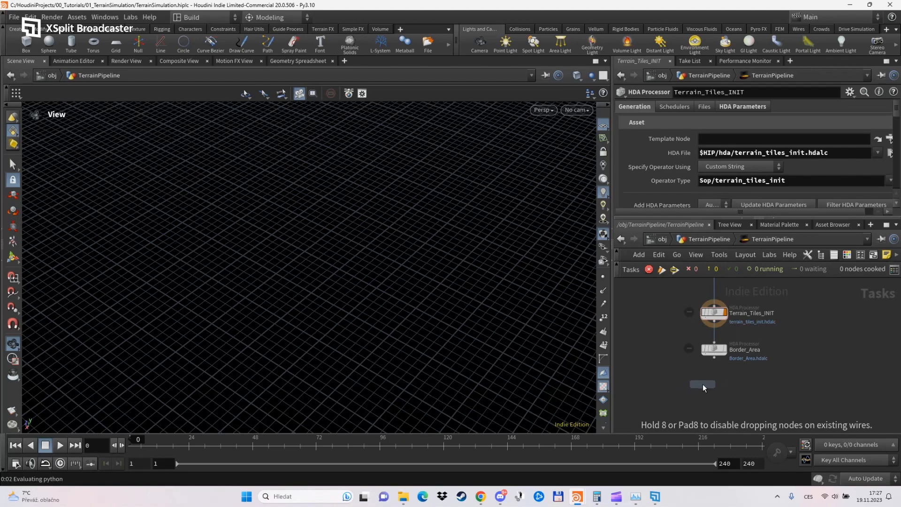
{"action": "left_click", "coordinate": [702, 384]}
{"action": "left_click_drag", "start_coordinate": [716, 353], "coordinate": [648, 359]}
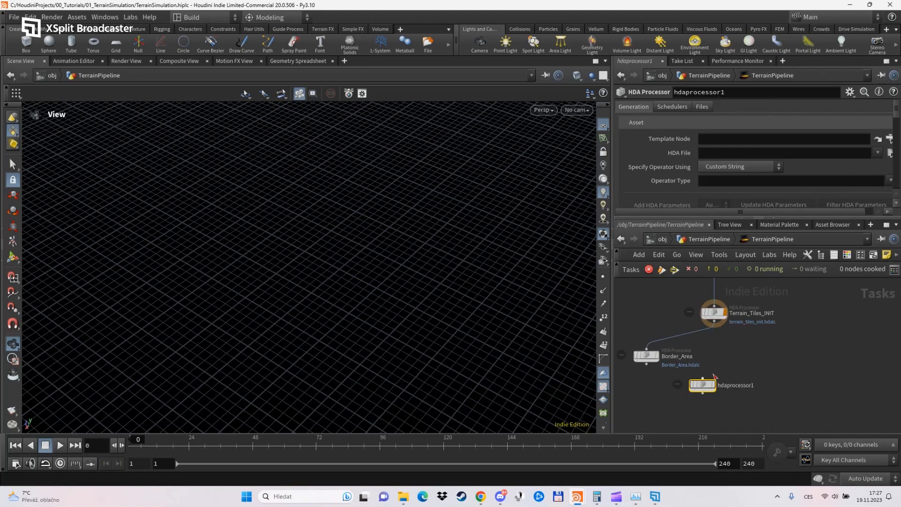
{"action": "left_click_drag", "start_coordinate": [703, 383], "coordinate": [649, 373]}
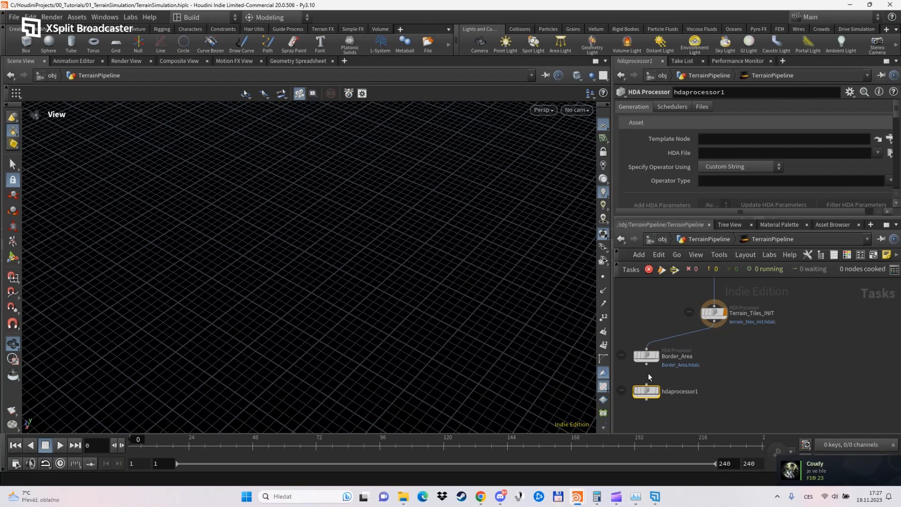
Load Upress_Border.hdalc from the $HIP/hda folder as the new HDA Processor's HDA file.
{"action": "left_click", "coordinate": [888, 154]}
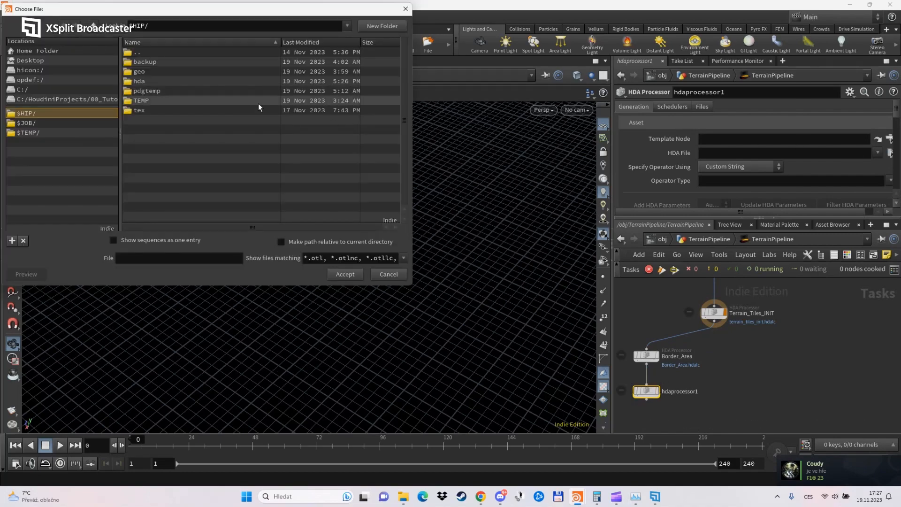
{"action": "double_click", "coordinate": [157, 81]}
{"action": "left_click", "coordinate": [179, 100]}
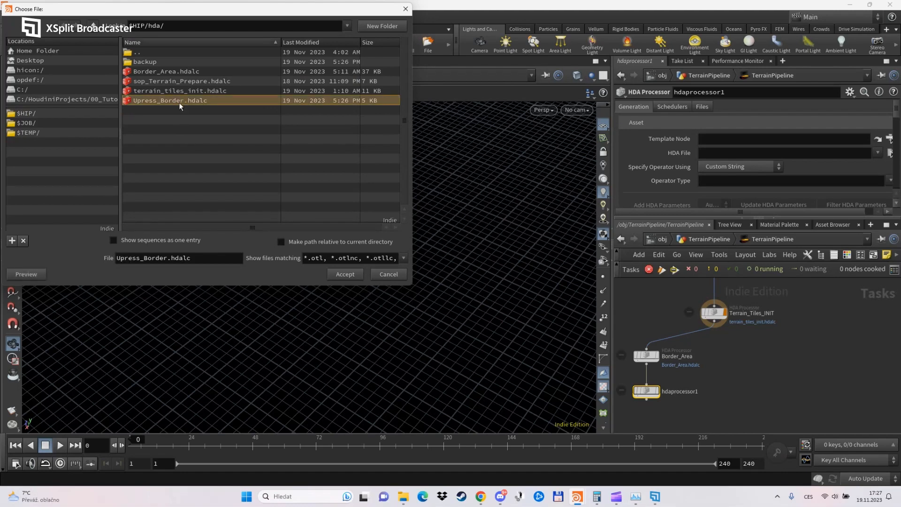
{"action": "left_click", "coordinate": [337, 272]}
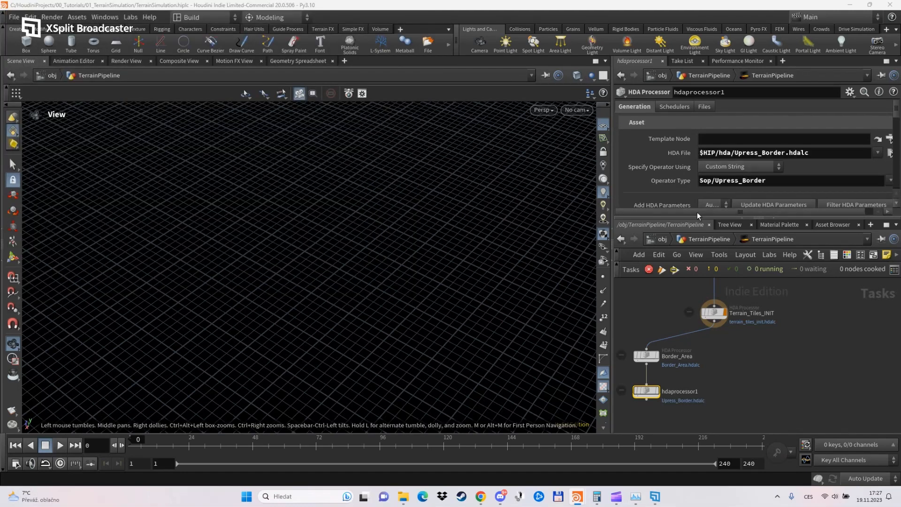
Set the new HDA Processor's cook type to Service and choose the service it runs on.
{"action": "left_click_drag", "start_coordinate": [696, 216], "coordinate": [697, 258]}
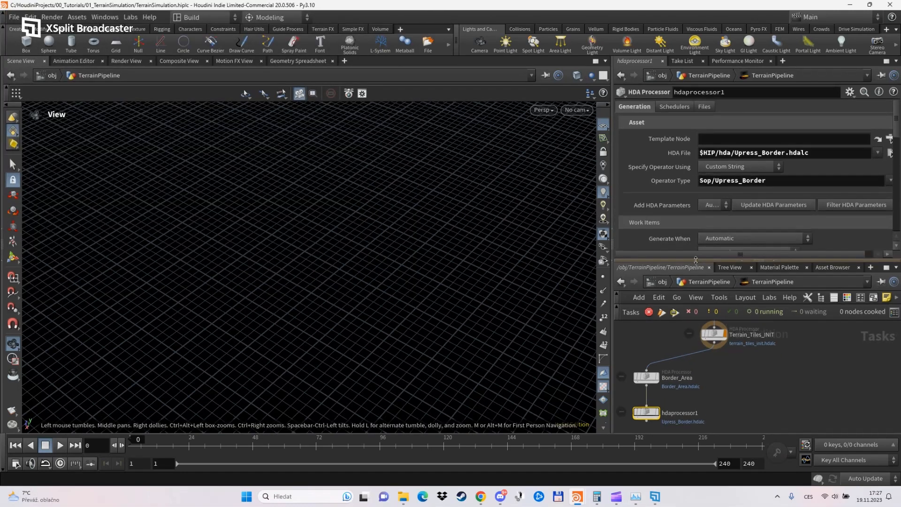
{"action": "scroll", "coordinate": [667, 175], "scroll_direction": "down", "scroll_amount": 3}
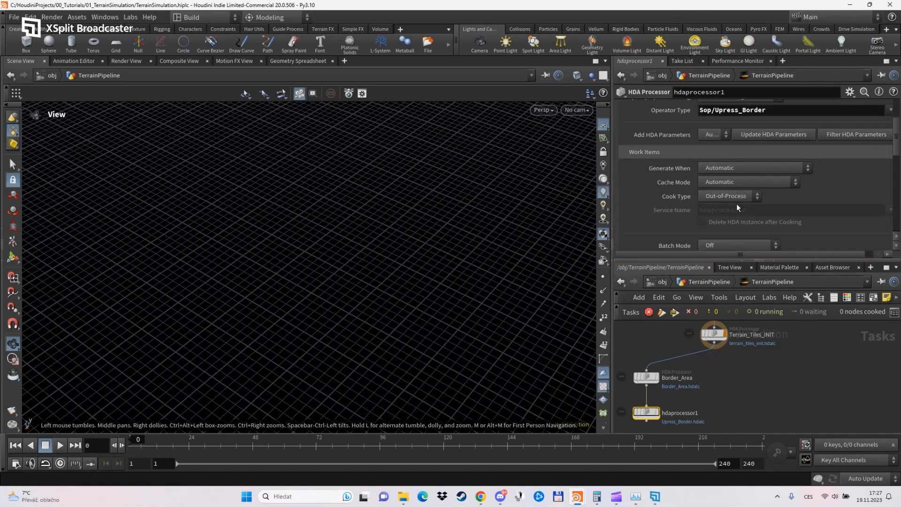
{"action": "left_click", "coordinate": [733, 197]}
{"action": "left_click", "coordinate": [730, 227]}
{"action": "scroll", "coordinate": [648, 218], "scroll_direction": "down", "scroll_amount": 1}
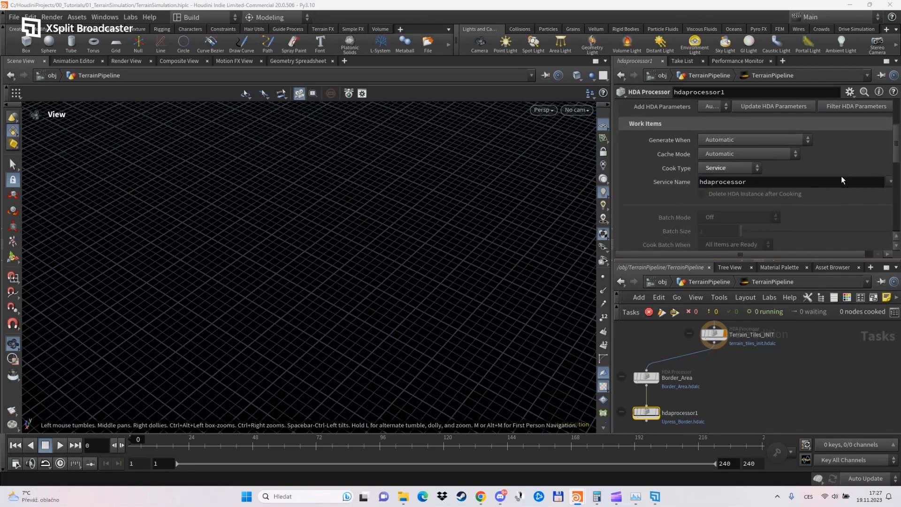
{"action": "left_click", "coordinate": [890, 182]}
{"action": "left_click", "coordinate": [862, 210]}
Enable Create File Inputs in the new HDA Processor's asset inputs.
{"action": "scroll", "coordinate": [674, 205], "scroll_direction": "down", "scroll_amount": 2}
{"action": "scroll", "coordinate": [651, 154], "scroll_direction": "down", "scroll_amount": 3}
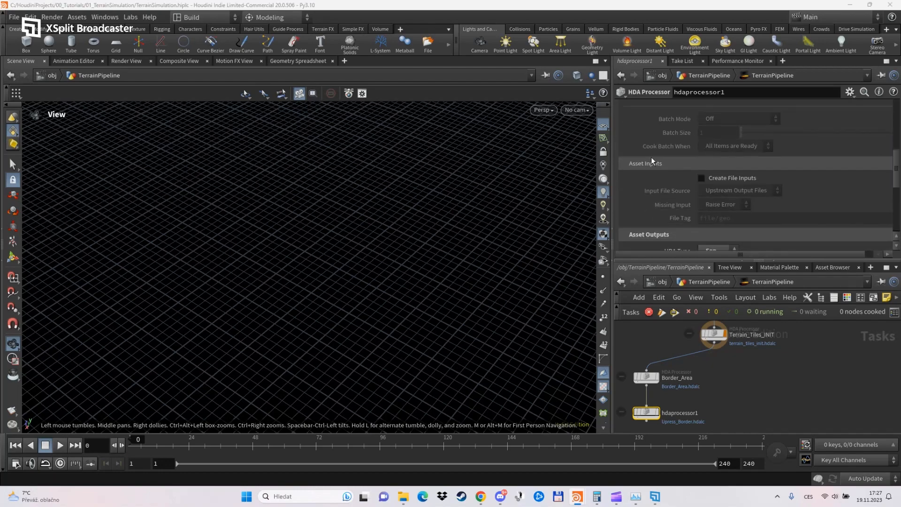
{"action": "left_click", "coordinate": [701, 179]}
{"action": "scroll", "coordinate": [657, 185], "scroll_direction": "down", "scroll_amount": 2}
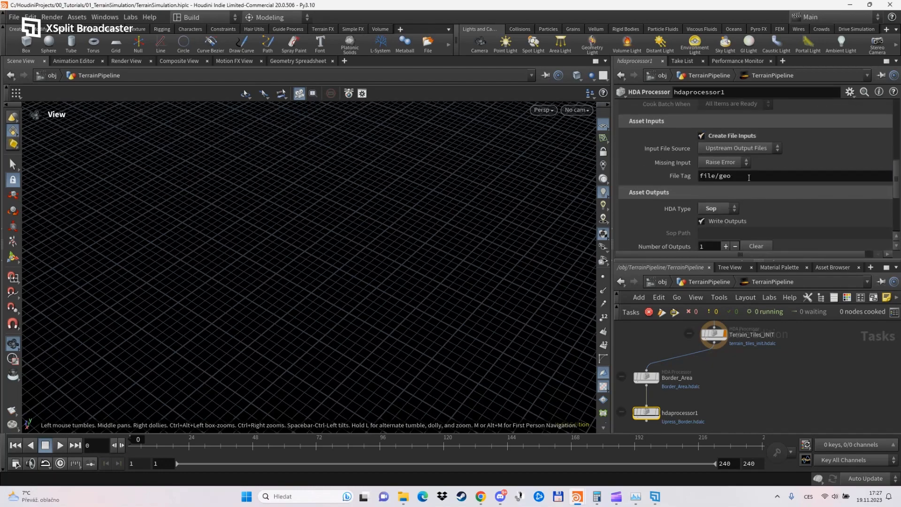
Examine the input file tag of the Border_Area processor and trace the chain of nodes upstream of it.
{"action": "left_click", "coordinate": [647, 378]}
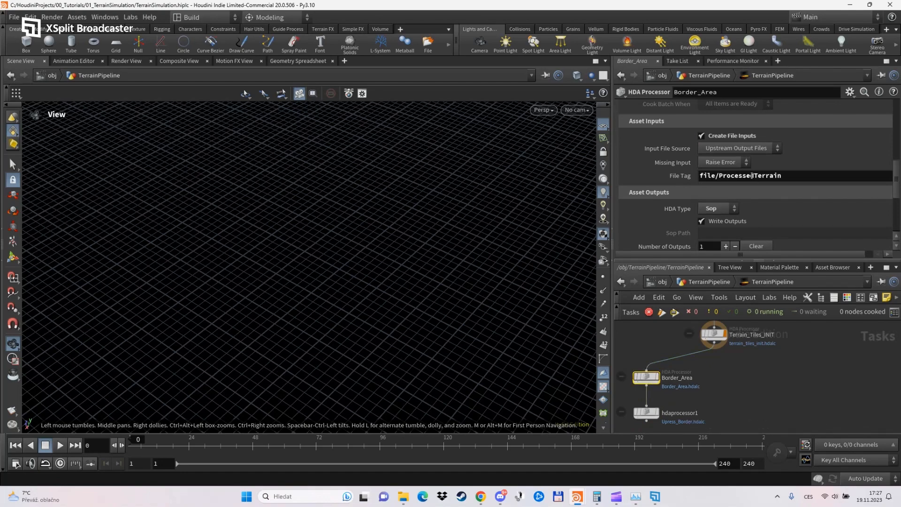
{"action": "scroll", "coordinate": [730, 360], "scroll_direction": "down", "scroll_amount": 2}
{"action": "middle_click_drag", "start_coordinate": [730, 359], "coordinate": [730, 384]}
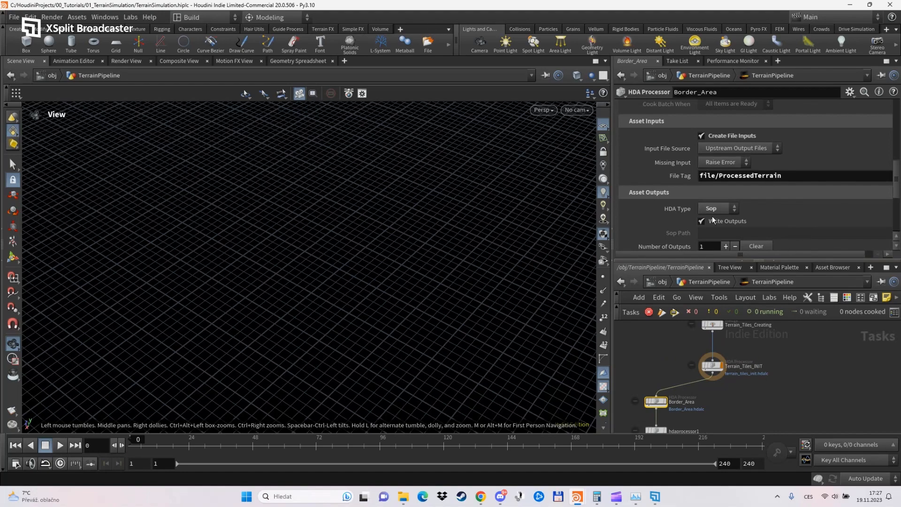
{"action": "middle_click_drag", "start_coordinate": [729, 389], "coordinate": [732, 419]}
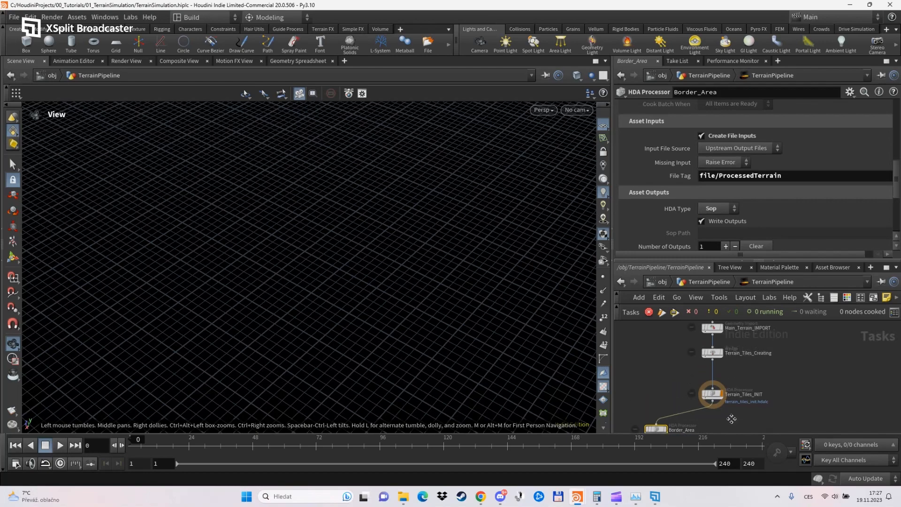
{"action": "left_click_drag", "start_coordinate": [713, 394], "coordinate": [714, 384]}
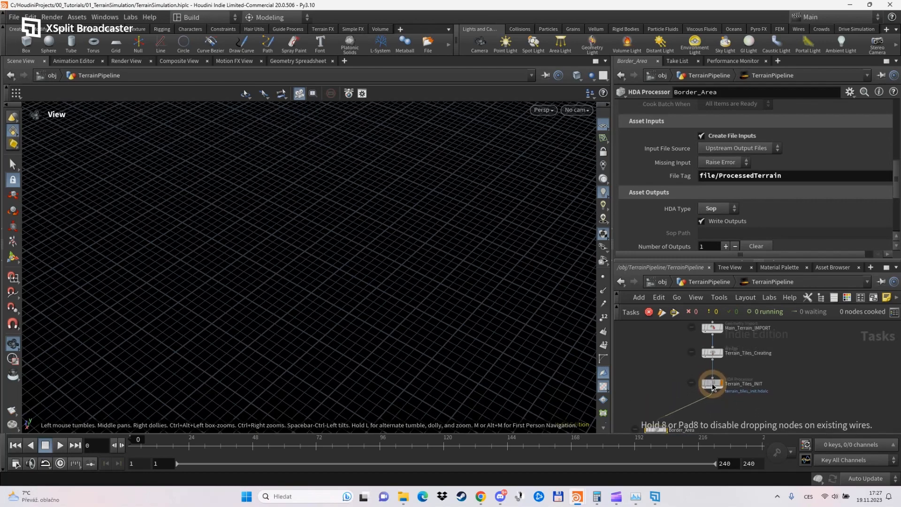
{"action": "scroll", "coordinate": [727, 405], "scroll_direction": "down", "scroll_amount": 2}
{"action": "scroll", "coordinate": [727, 404], "scroll_direction": "down", "scroll_amount": 2}
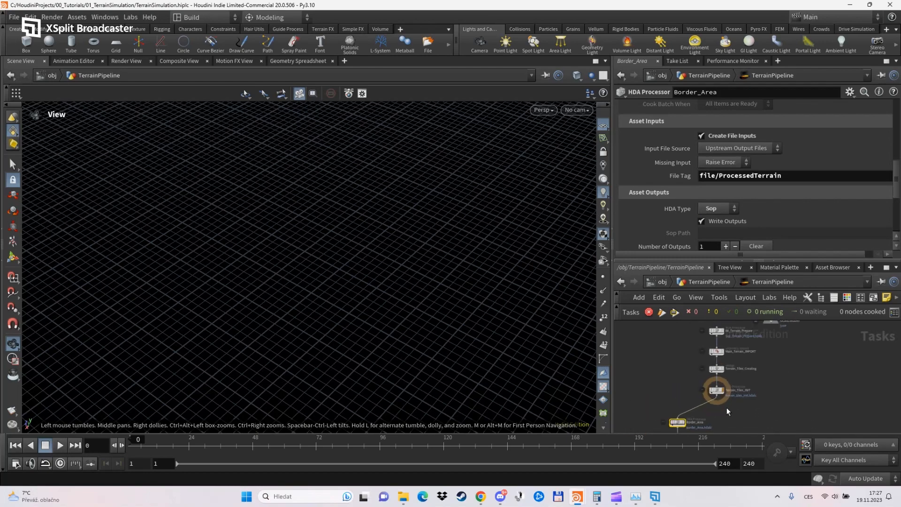
{"action": "middle_click_drag", "start_coordinate": [735, 406], "coordinate": [736, 420]}
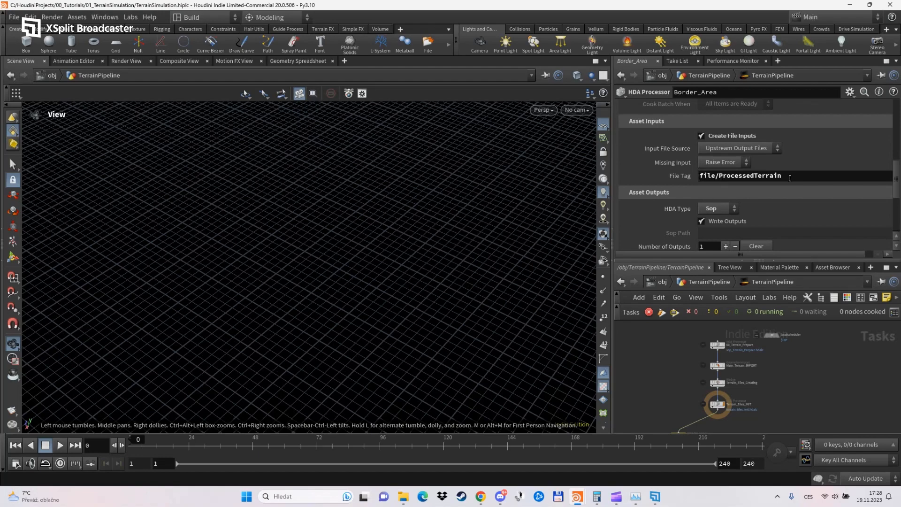
Examine the source settings of Main_Terrain_IMPORT and the wedge settings of Terrain_Tiles_Creating.
{"action": "scroll", "coordinate": [731, 381], "scroll_direction": "up", "scroll_amount": 4}
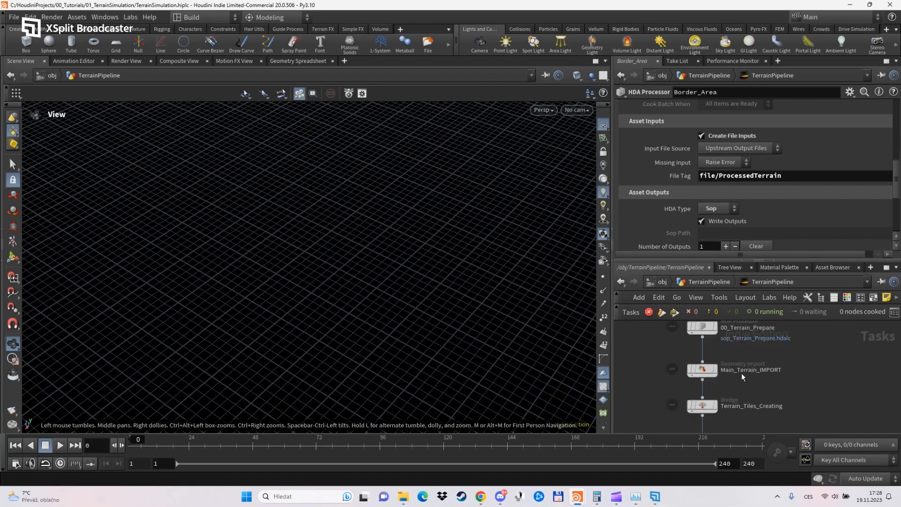
{"action": "middle_click_drag", "start_coordinate": [742, 374], "coordinate": [751, 404]}
{"action": "left_click", "coordinate": [713, 400]}
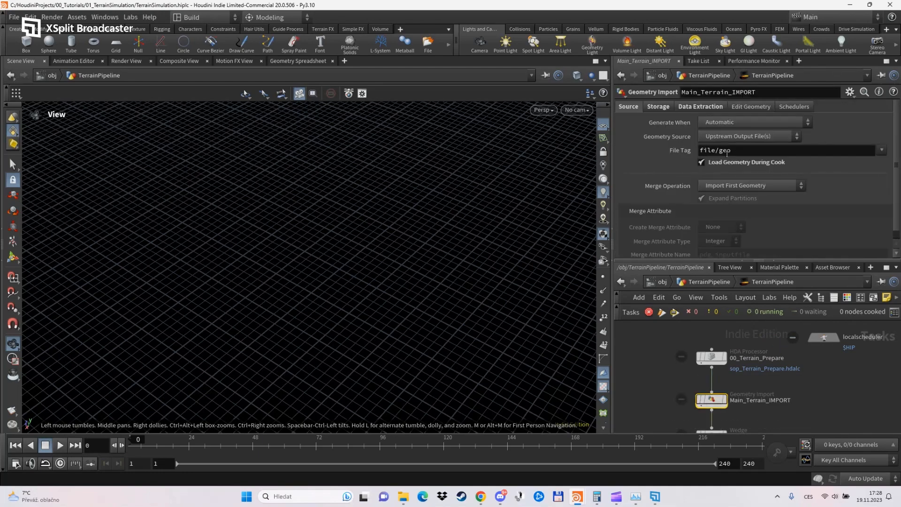
{"action": "middle_click_drag", "start_coordinate": [790, 405], "coordinate": [796, 335]}
{"action": "left_click", "coordinate": [718, 356]}
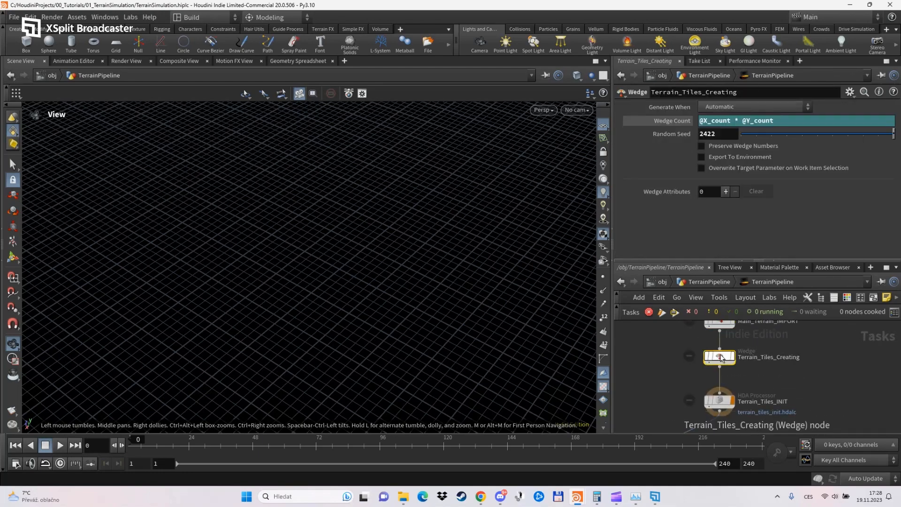
{"action": "middle_click_drag", "start_coordinate": [790, 372], "coordinate": [798, 325]}
Check the asset inputs and outputs of Terrain_Tiles_INIT and copy its file/ProcessedTerrain output tag.
{"action": "left_click", "coordinate": [729, 354]}
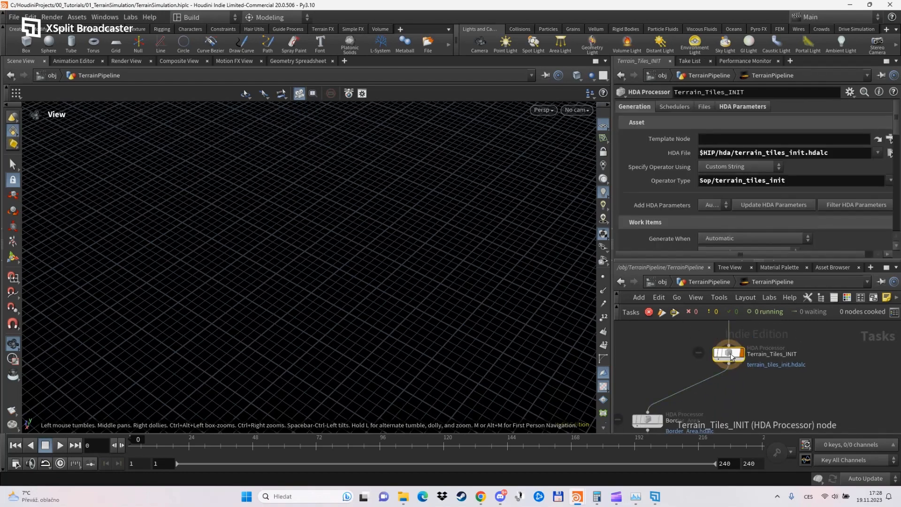
{"action": "scroll", "coordinate": [680, 168], "scroll_direction": "down", "scroll_amount": 8}
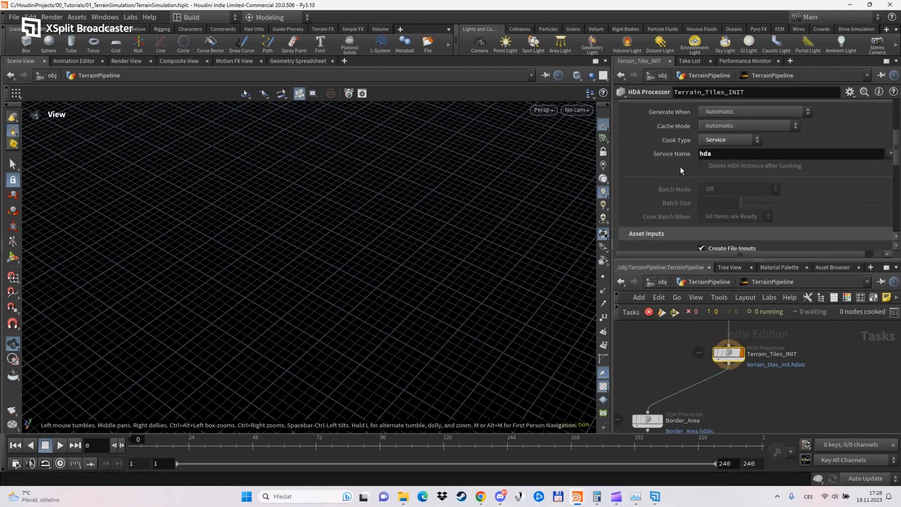
{"action": "scroll", "coordinate": [676, 169], "scroll_direction": "down", "scroll_amount": 8}
{"action": "scroll", "coordinate": [675, 153], "scroll_direction": "up", "scroll_amount": 3}
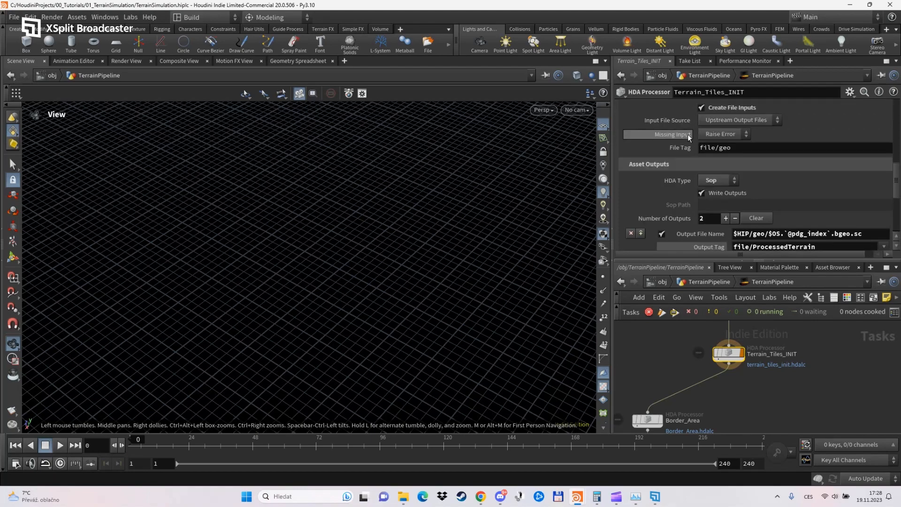
{"action": "scroll", "coordinate": [740, 143], "scroll_direction": "down", "scroll_amount": 3}
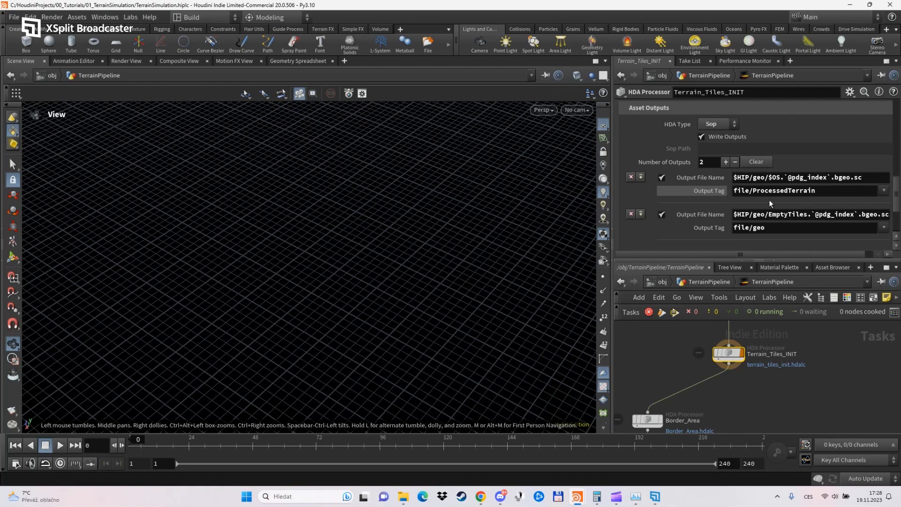
{"action": "left_click_drag", "start_coordinate": [816, 190], "coordinate": [723, 193]}
{"action": "key", "text": "ctrl+c"}
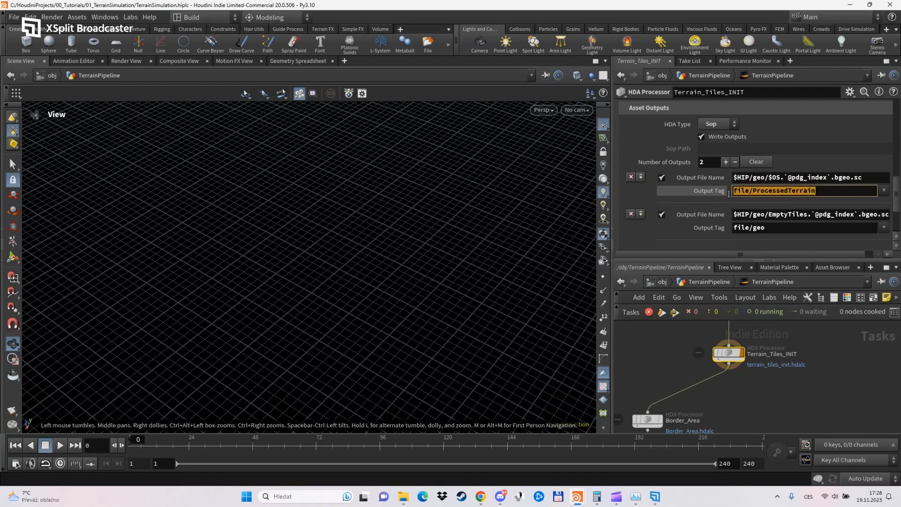
{"action": "left_click", "coordinate": [739, 388]}
{"action": "middle_click_drag", "start_coordinate": [731, 400], "coordinate": [755, 349]}
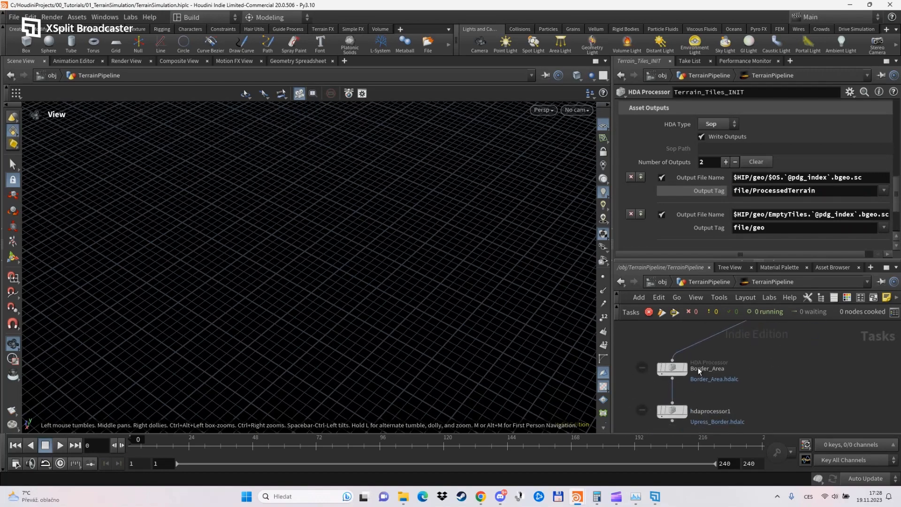
Examine the input file tag and the output tag of the Border_Area processor.
{"action": "left_click", "coordinate": [672, 369]}
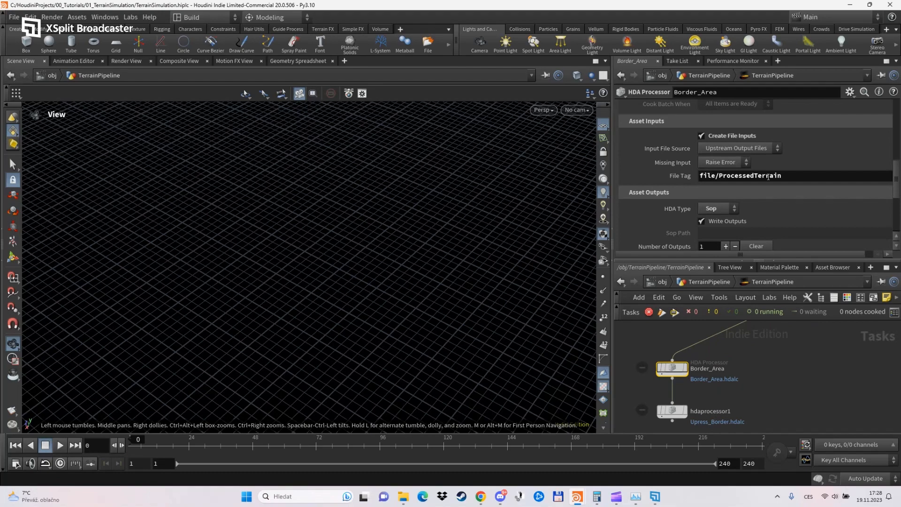
{"action": "scroll", "coordinate": [762, 221], "scroll_direction": "down", "scroll_amount": 3}
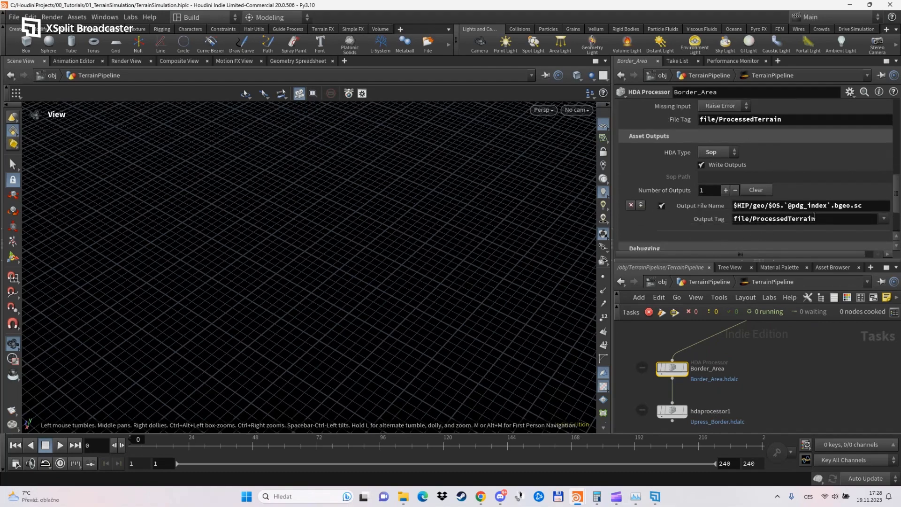
{"action": "scroll", "coordinate": [757, 388], "scroll_direction": "down", "scroll_amount": 3}
Set the output tag of the Upress_Border HDA Processor to file/ProcessedTerrain.
{"action": "middle_click_drag", "start_coordinate": [757, 389], "coordinate": [771, 354]}
{"action": "scroll", "coordinate": [730, 367], "scroll_direction": "up", "scroll_amount": 4}
{"action": "left_click", "coordinate": [701, 369]}
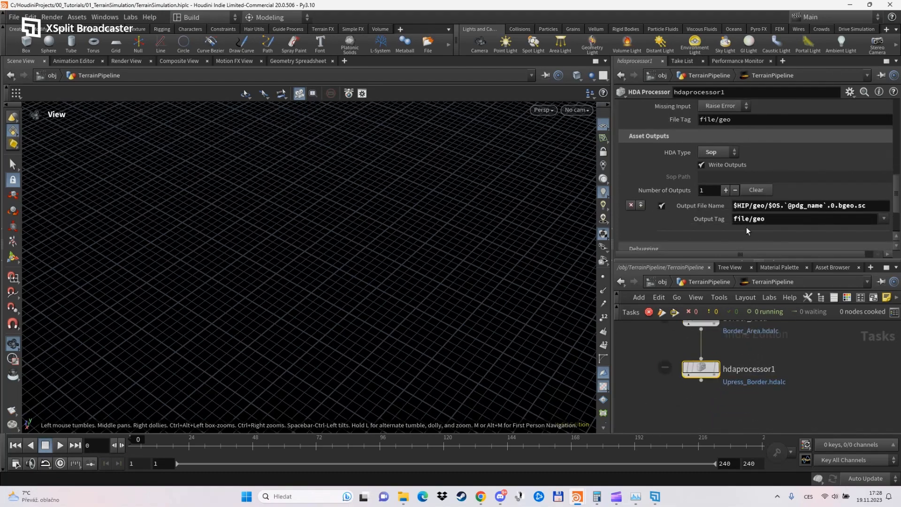
{"action": "left_click_drag", "start_coordinate": [777, 218], "coordinate": [716, 221]}
{"action": "key", "text": "ctrl+v"}
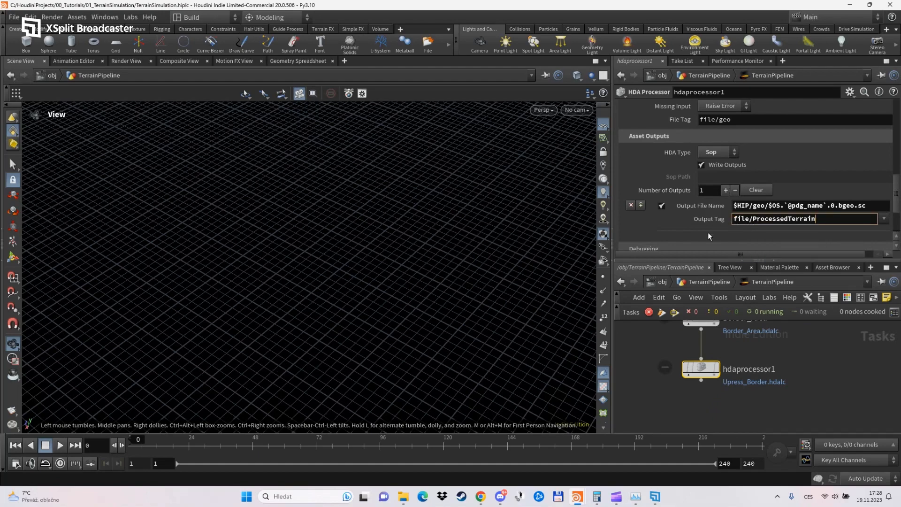
{"action": "left_click", "coordinate": [708, 232]}
Set the input file tag of the Upress_Border HDA Processor to file/ProcessedTerrain.
{"action": "scroll", "coordinate": [716, 206], "scroll_direction": "down", "scroll_amount": 3}
{"action": "scroll", "coordinate": [683, 172], "scroll_direction": "up", "scroll_amount": 3}
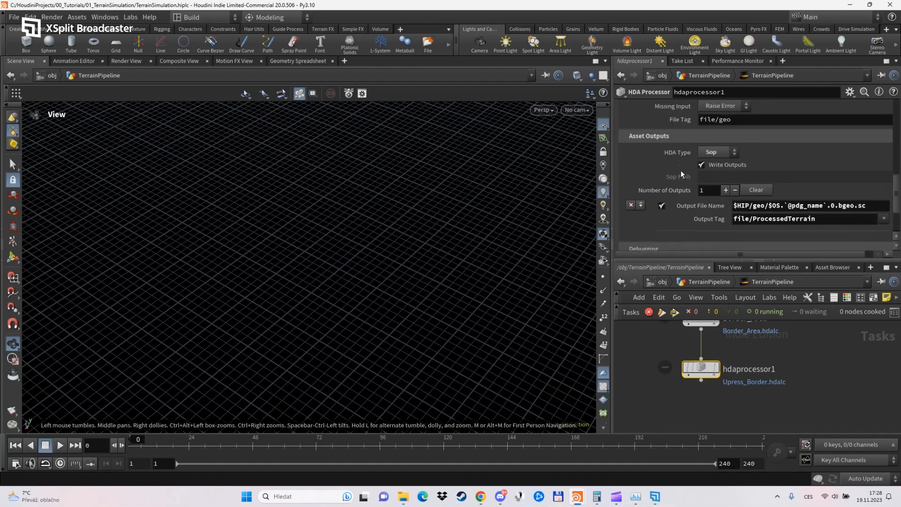
{"action": "left_click_drag", "start_coordinate": [731, 134], "coordinate": [699, 134]}
{"action": "key", "text": "ctrl+v"}
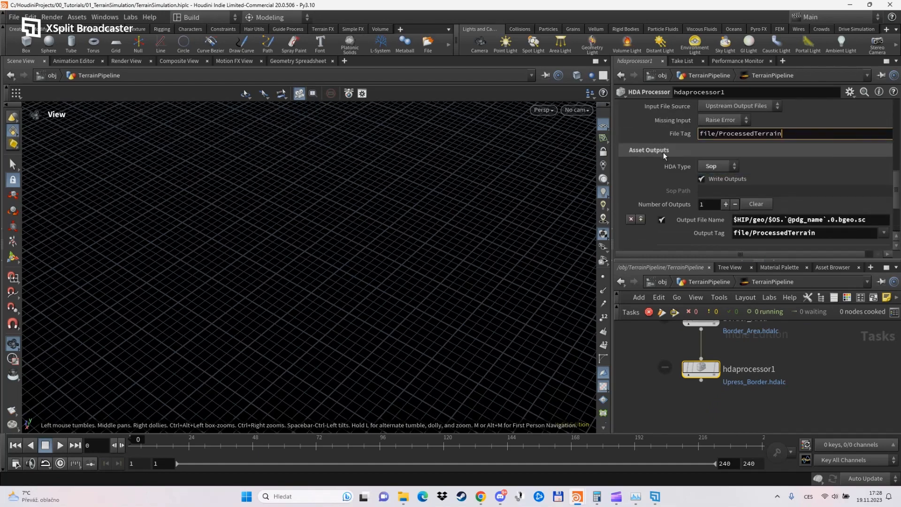
{"action": "left_click", "coordinate": [647, 177]}
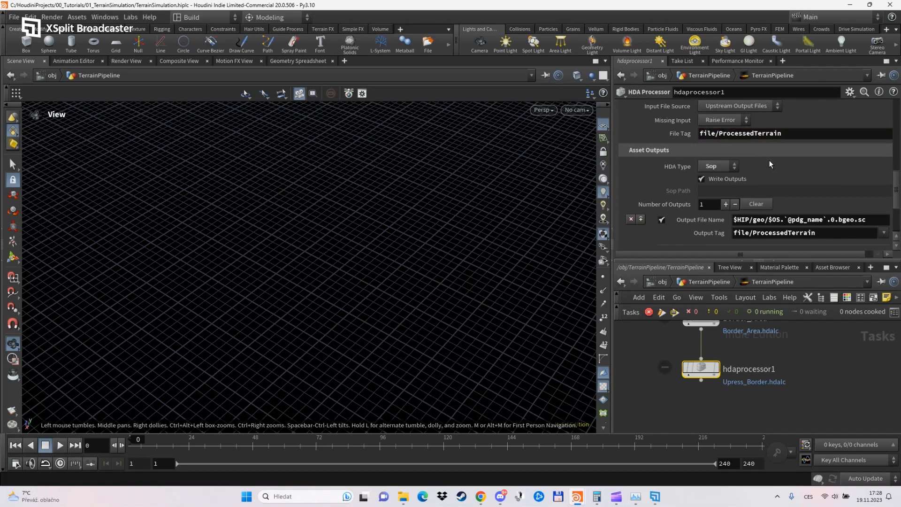
Review the output, debugging and work item settings of the Upress_Border HDA Processor.
{"action": "scroll", "coordinate": [732, 193], "scroll_direction": "down", "scroll_amount": 2}
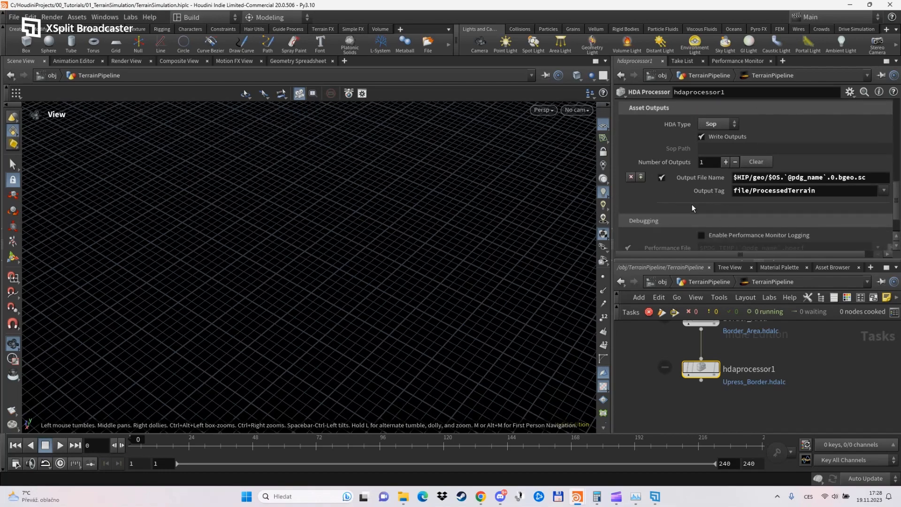
{"action": "scroll", "coordinate": [692, 205], "scroll_direction": "down", "scroll_amount": 1}
{"action": "scroll", "coordinate": [677, 177], "scroll_direction": "down", "scroll_amount": 1}
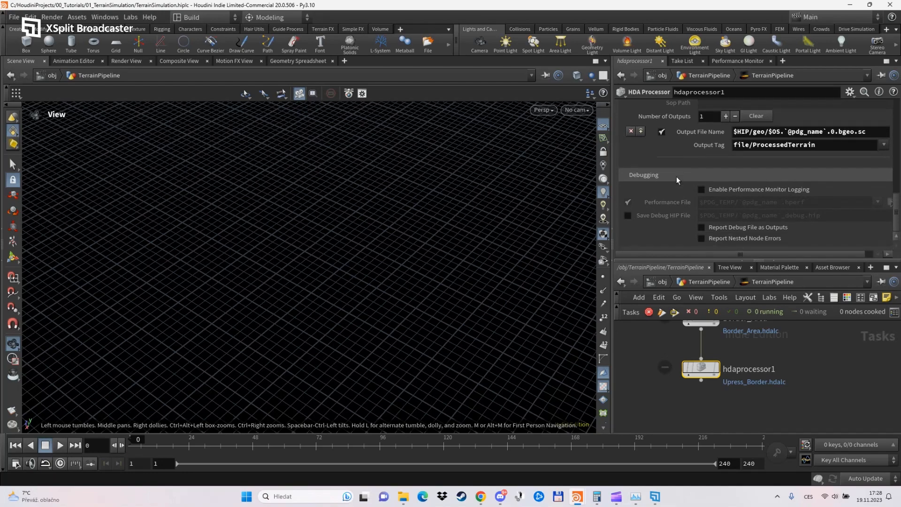
{"action": "scroll", "coordinate": [675, 175], "scroll_direction": "up", "scroll_amount": 4}
{"action": "scroll", "coordinate": [664, 194], "scroll_direction": "down", "scroll_amount": 6}
{"action": "scroll", "coordinate": [678, 217], "scroll_direction": "up", "scroll_amount": 12}
{"action": "scroll", "coordinate": [678, 217], "scroll_direction": "up", "scroll_amount": 2}
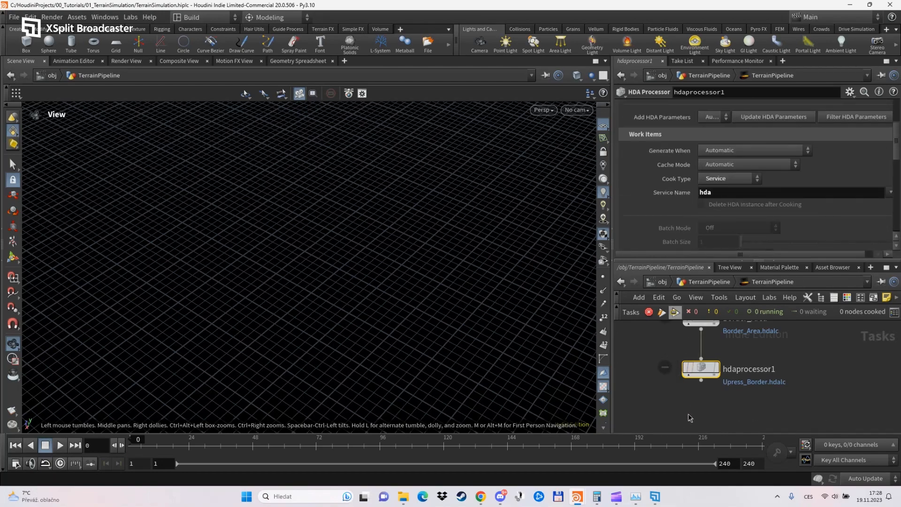
Start the hda service in PDG Services and close the services window.
{"action": "left_click", "coordinate": [632, 312]}
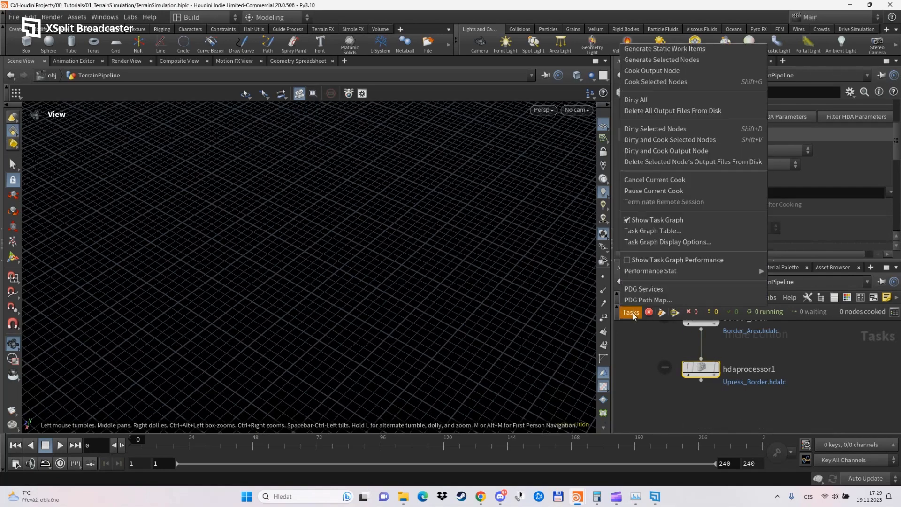
{"action": "left_click", "coordinate": [634, 290]}
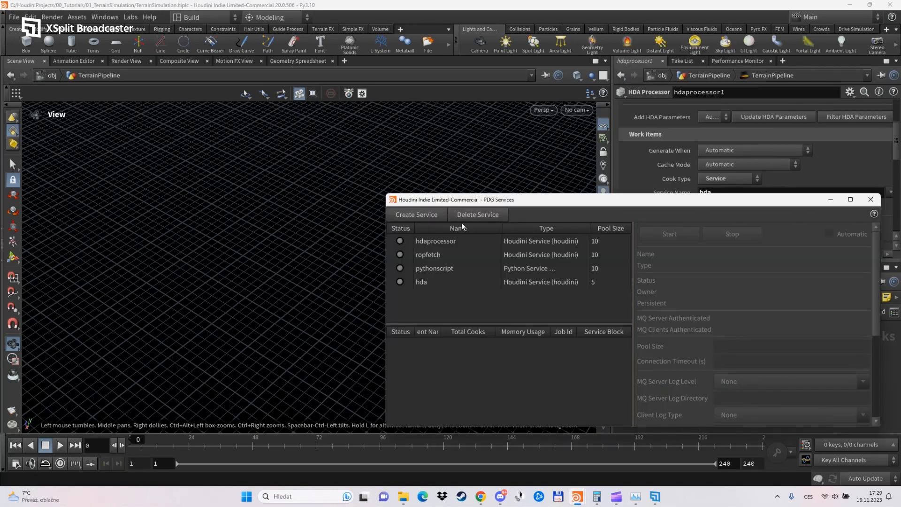
{"action": "left_click", "coordinate": [437, 281]}
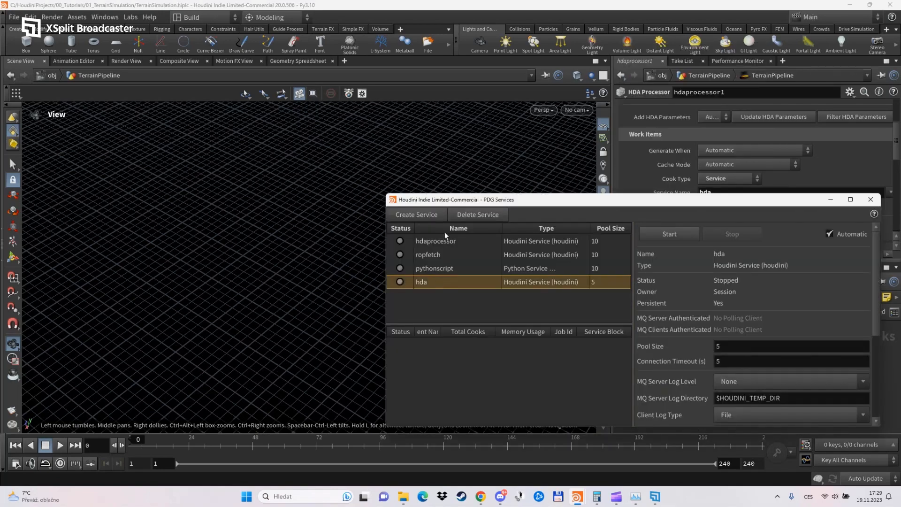
{"action": "left_click", "coordinate": [682, 234]}
{"action": "left_click_drag", "start_coordinate": [695, 204], "coordinate": [454, 150]}
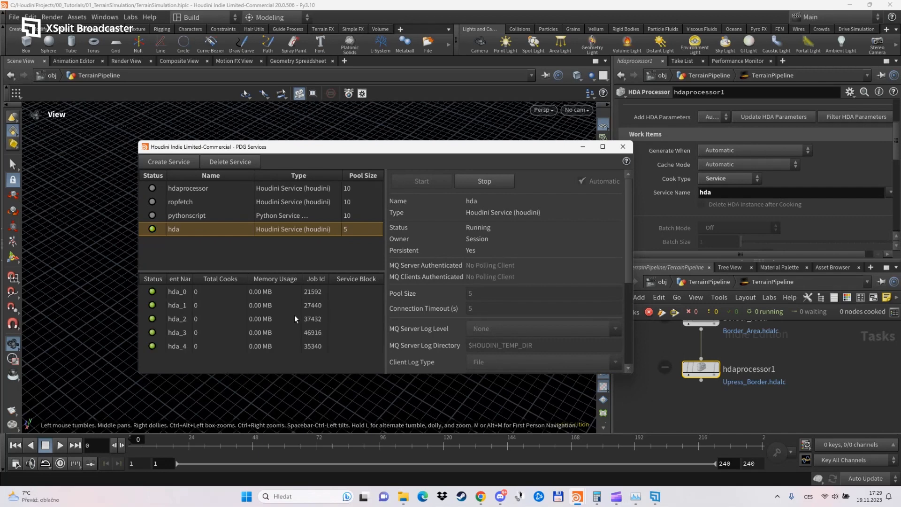
{"action": "left_click", "coordinate": [622, 147]}
Dirty and cook hdaprocessor1, space it slightly further below Border_Area, and enlarge the network view.
{"action": "scroll", "coordinate": [701, 407], "scroll_direction": "down", "scroll_amount": 3}
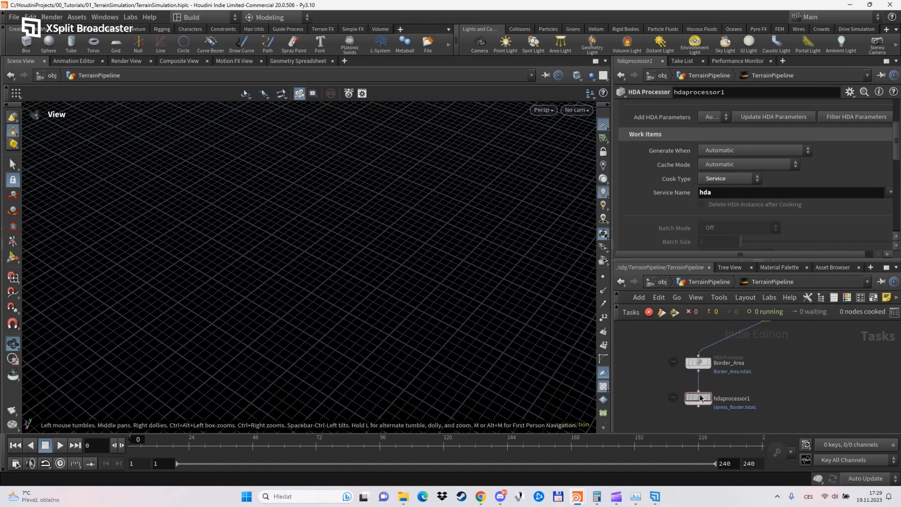
{"action": "right_click", "coordinate": [699, 396]}
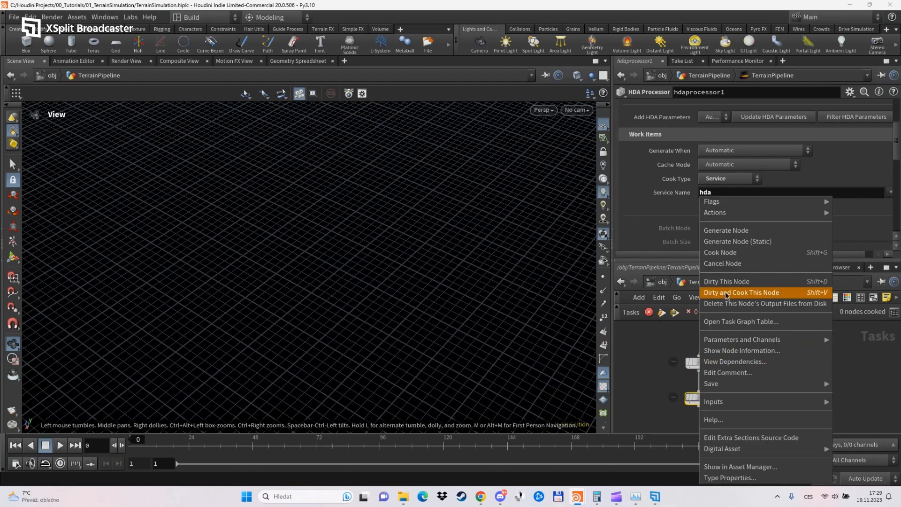
{"action": "left_click", "coordinate": [726, 293]}
{"action": "scroll", "coordinate": [751, 380], "scroll_direction": "down", "scroll_amount": 2}
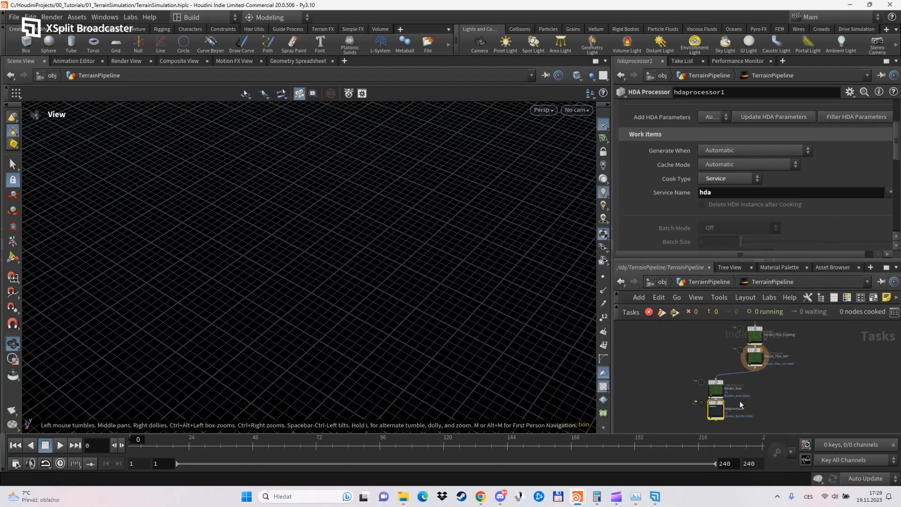
{"action": "left_click_drag", "start_coordinate": [715, 408], "coordinate": [716, 414]}
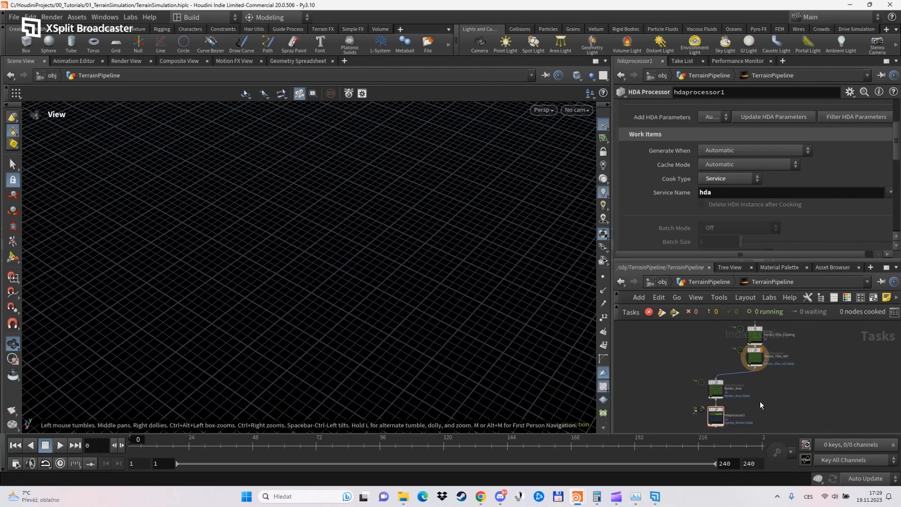
{"action": "left_click_drag", "start_coordinate": [717, 260], "coordinate": [718, 200]}
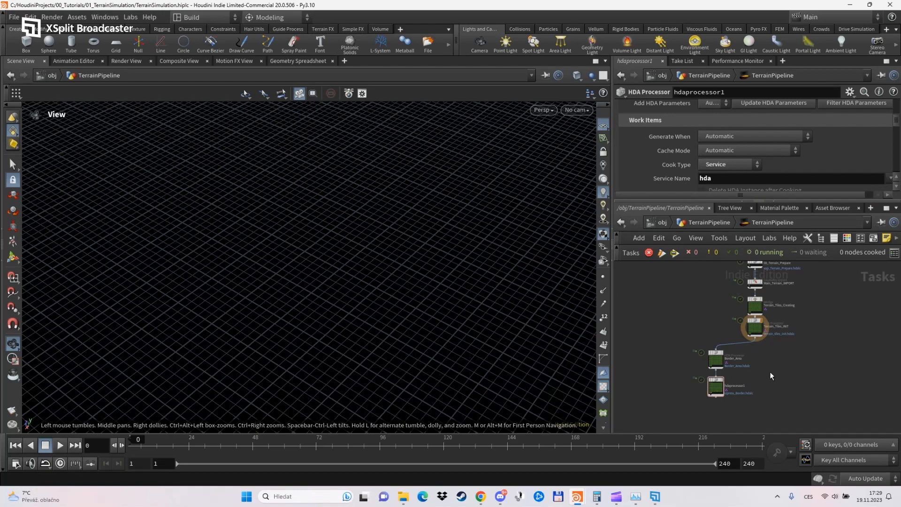
Delete all listed output files of Main_Terrain_IMPORT and its downstream nodes from disk.
{"action": "middle_click_drag", "start_coordinate": [768, 363], "coordinate": [752, 407]}
{"action": "scroll", "coordinate": [746, 338], "scroll_direction": "up", "scroll_amount": 5}
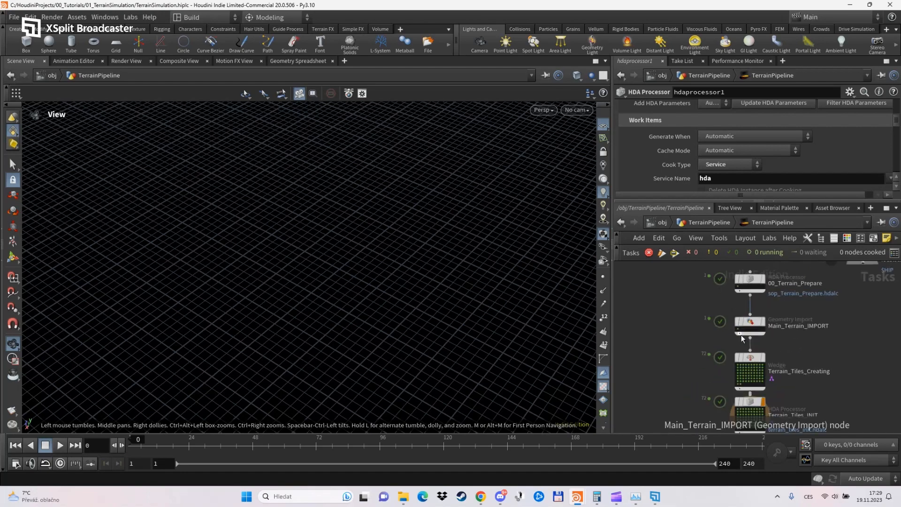
{"action": "mouse_move", "coordinate": [752, 359]}
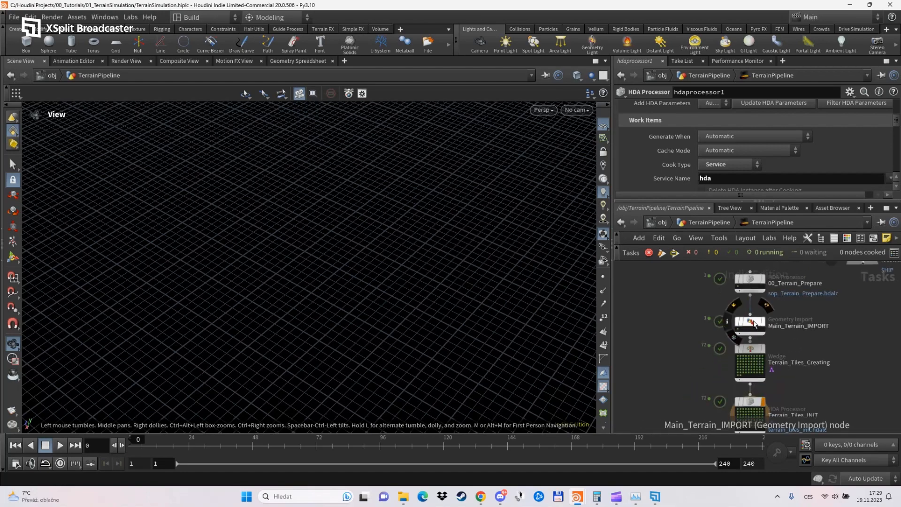
{"action": "right_click", "coordinate": [750, 323]}
{"action": "left_click", "coordinate": [789, 289]}
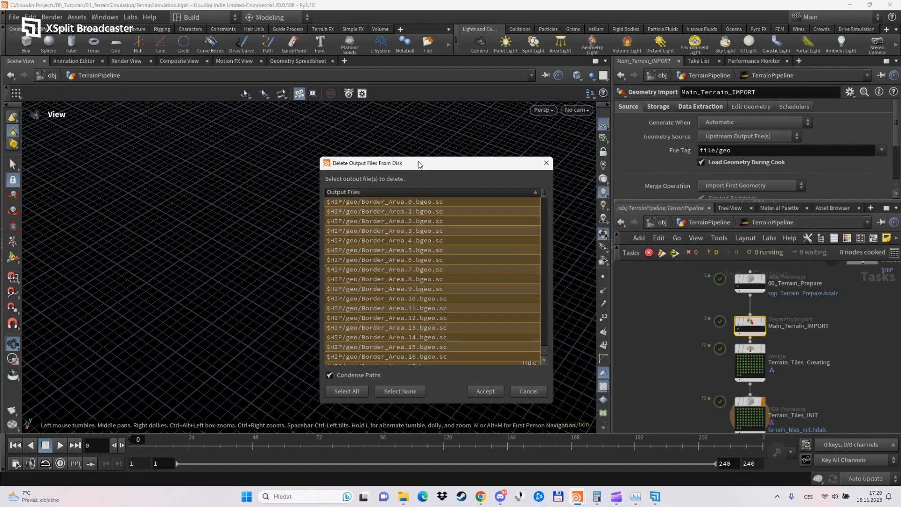
{"action": "scroll", "coordinate": [787, 327], "scroll_direction": "up", "scroll_amount": 3}
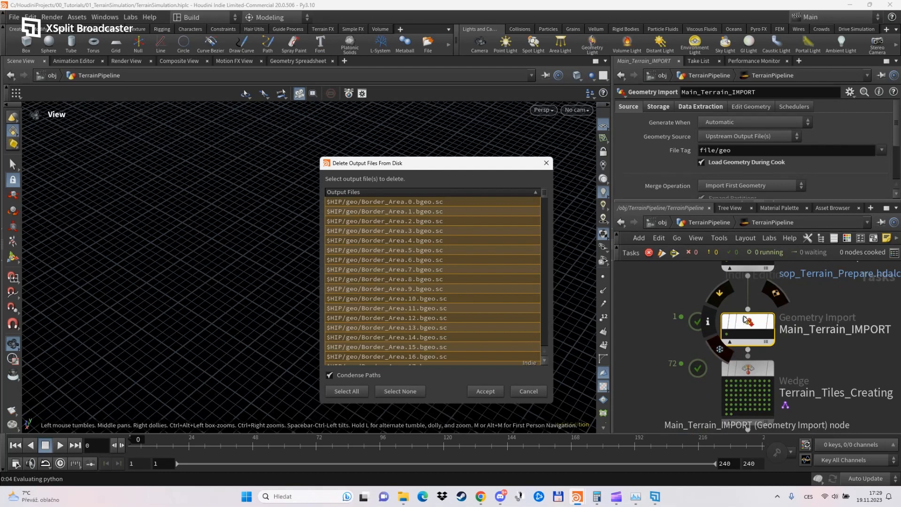
{"action": "left_click_drag", "start_coordinate": [746, 318], "coordinate": [746, 312]}
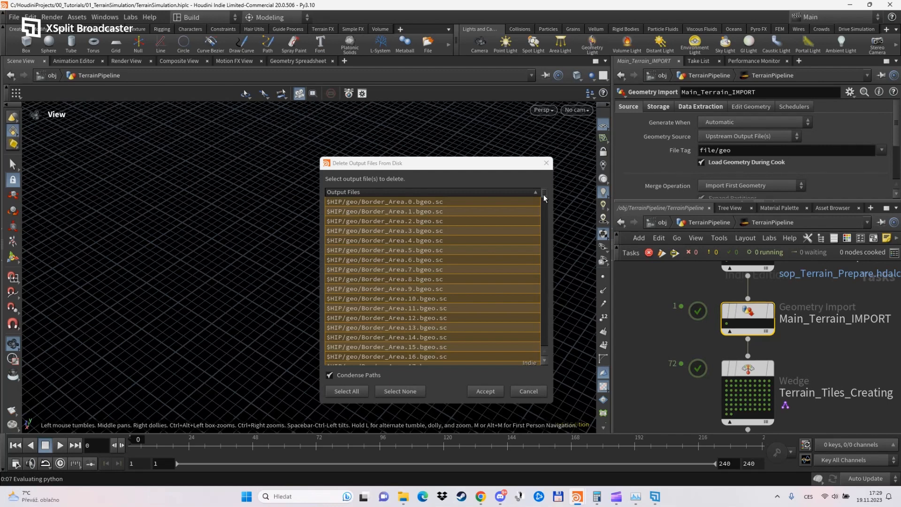
{"action": "mouse_move", "coordinate": [544, 195]}
{"action": "left_mouse_down"}
{"action": "mouse_move", "coordinate": [539, 348]}
{"action": "mouse_move", "coordinate": [542, 193]}
{"action": "left_mouse_up"}
{"action": "scroll", "coordinate": [711, 322], "scroll_direction": "down", "scroll_amount": 5}
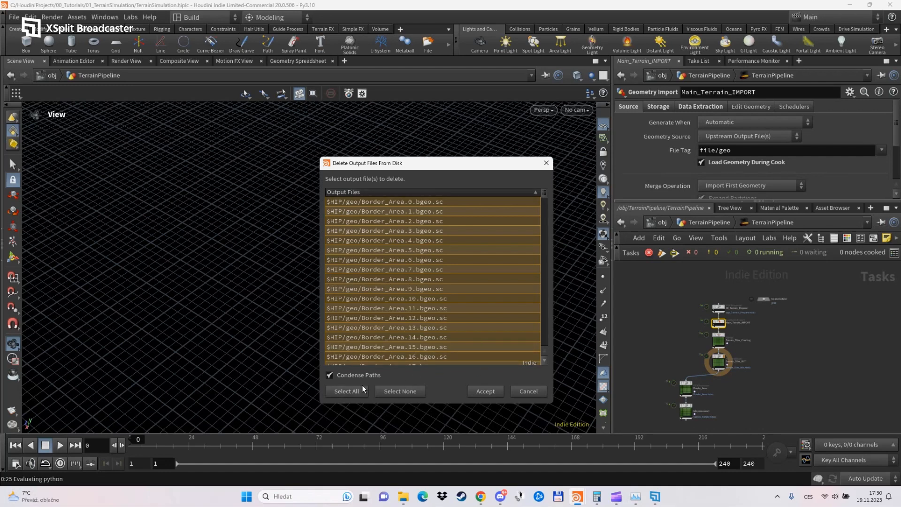
{"action": "scroll", "coordinate": [704, 399], "scroll_direction": "up", "scroll_amount": 5}
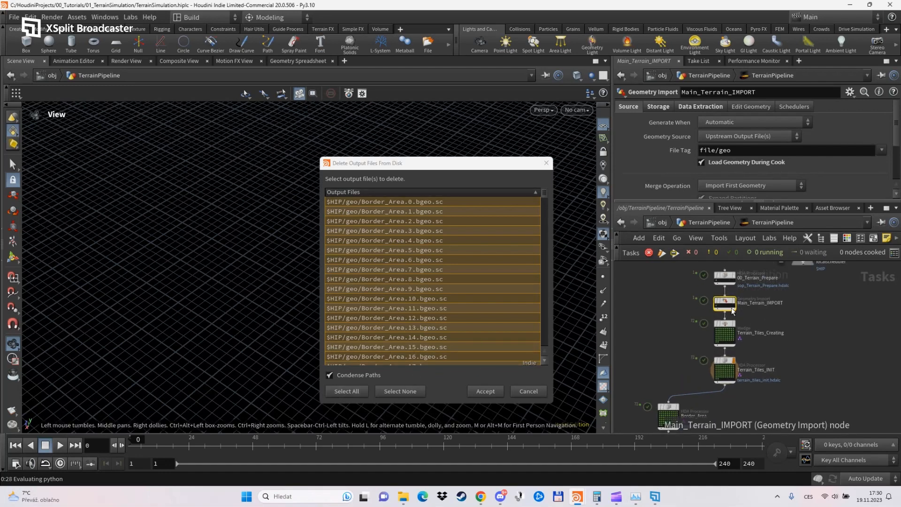
{"action": "mouse_move", "coordinate": [725, 299]}
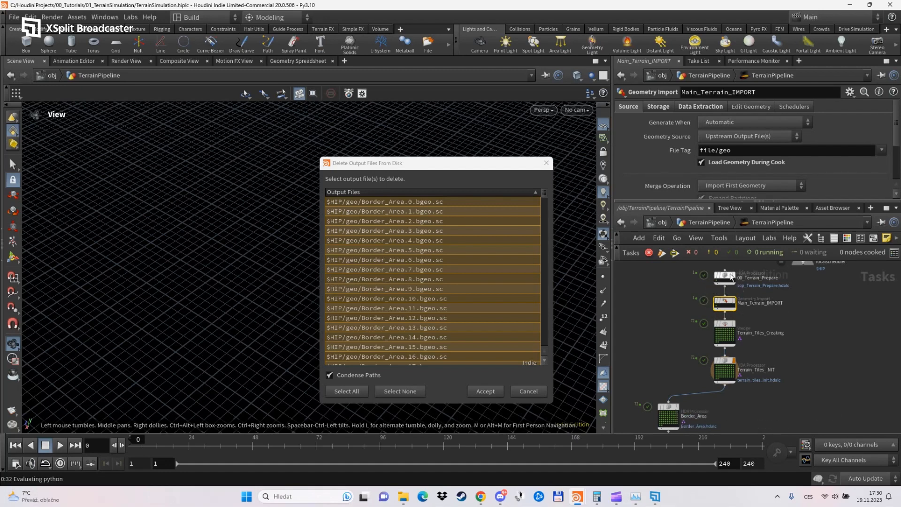
{"action": "mouse_move", "coordinate": [727, 276]}
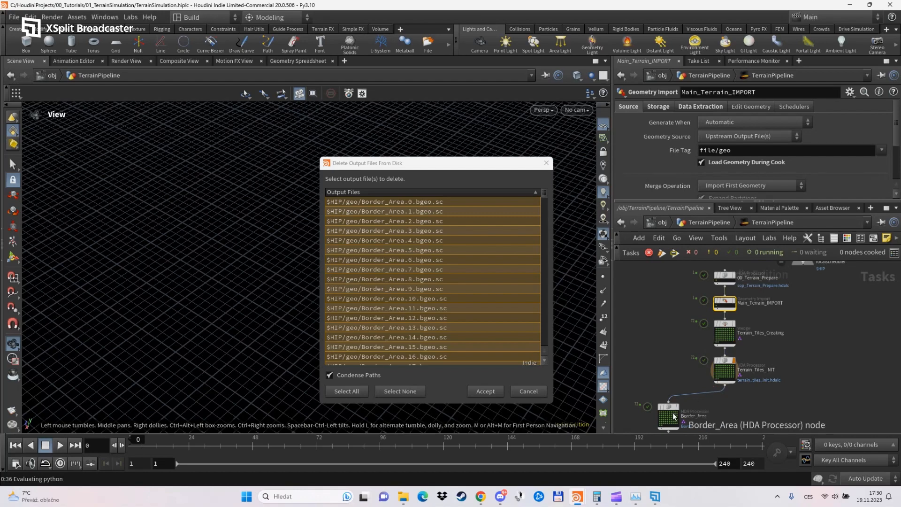
{"action": "middle_click_drag", "start_coordinate": [709, 401], "coordinate": [712, 384]}
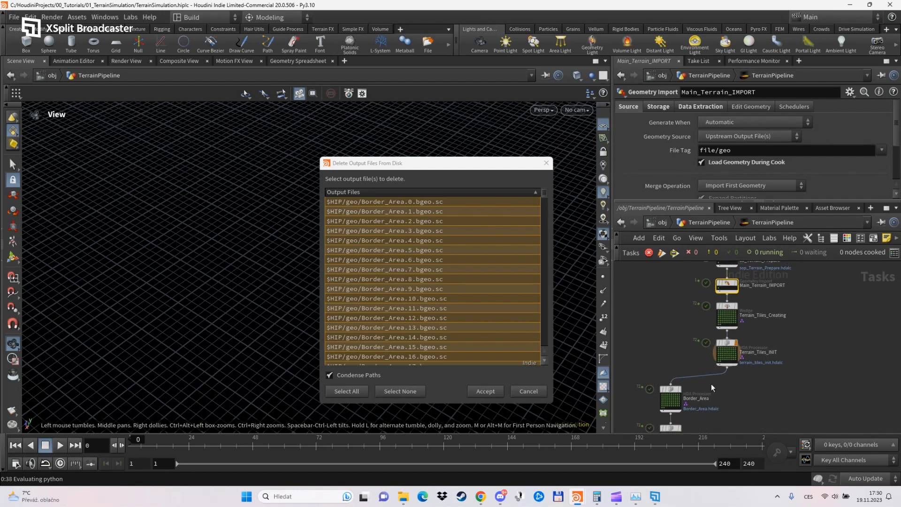
{"action": "left_click", "coordinate": [480, 392]}
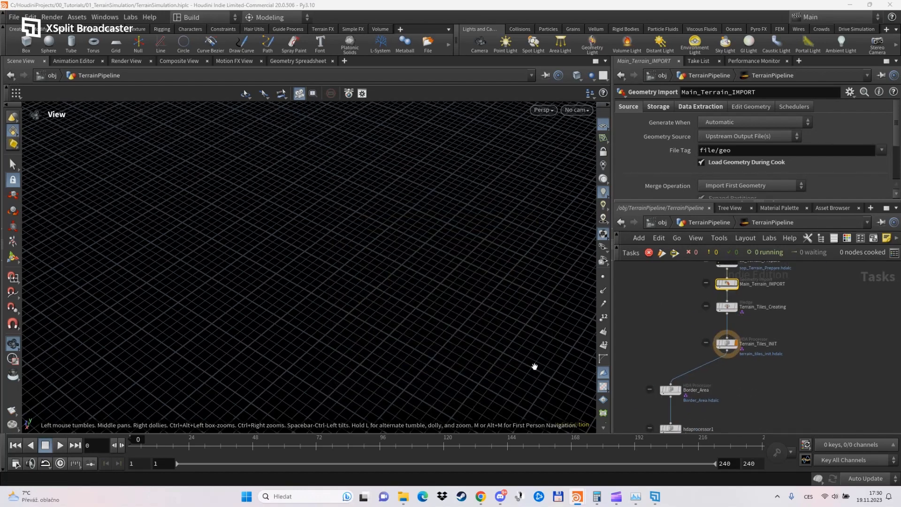
Rename the hdaprocessor1 node below Border_Area to Upress_Border.
{"action": "scroll", "coordinate": [713, 382], "scroll_direction": "up", "scroll_amount": 5}
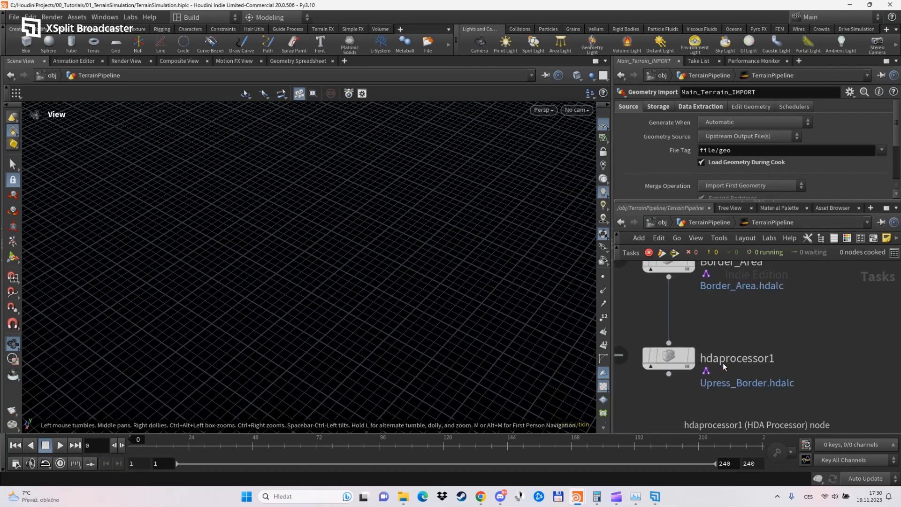
{"action": "double_click", "coordinate": [725, 361]}
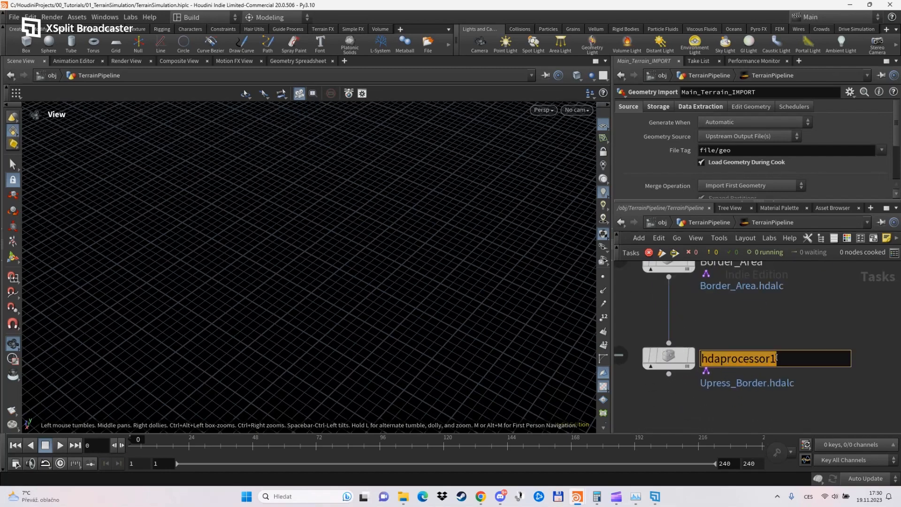
{"action": "type", "text": "Upre"}
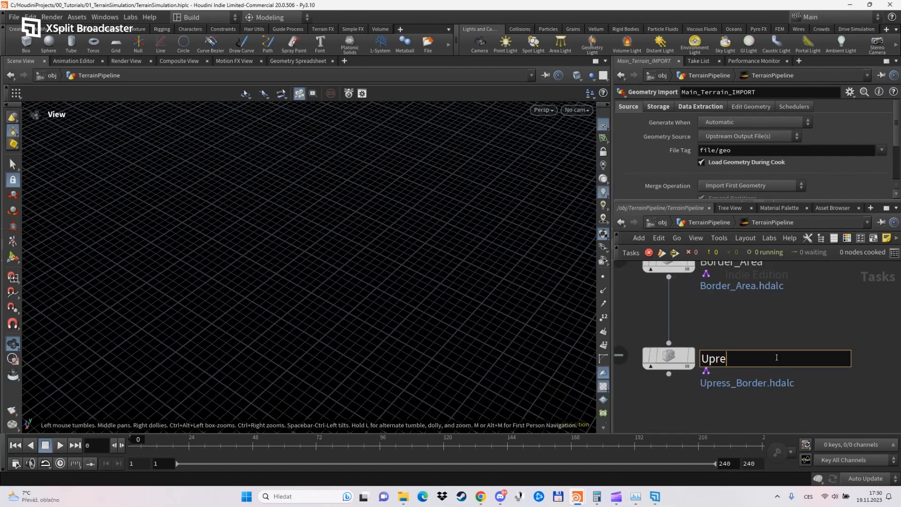
{"action": "type", "text": "ss_Border"}
{"action": "key", "text": "Return"}
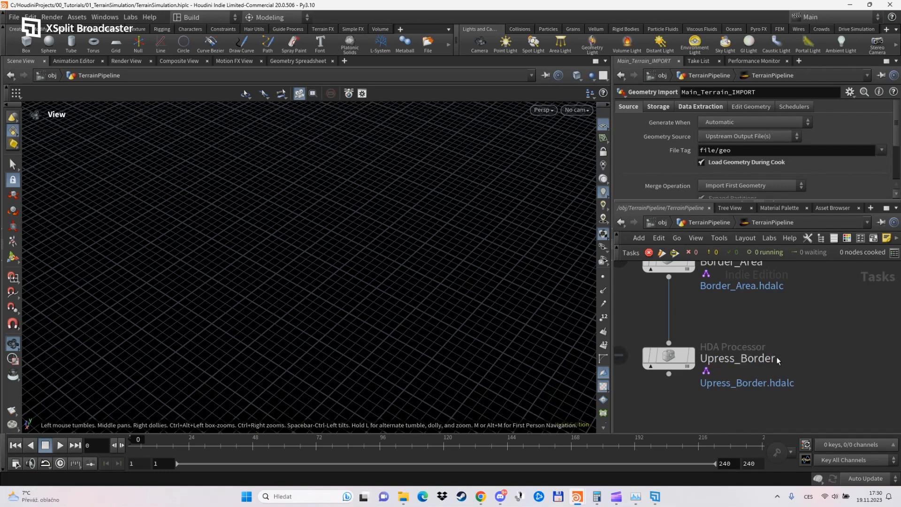
{"action": "left_click", "coordinate": [680, 360]}
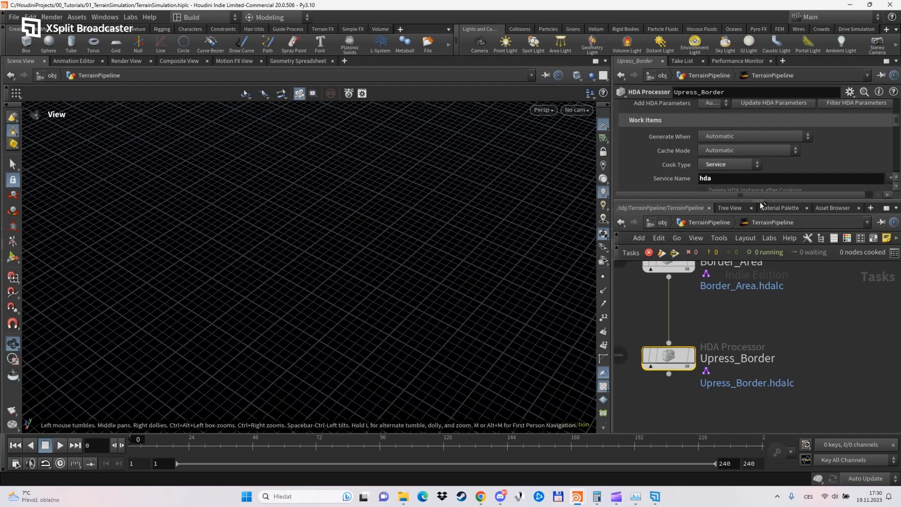
{"action": "left_click_drag", "start_coordinate": [761, 204], "coordinate": [751, 309]}
{"action": "scroll", "coordinate": [693, 238], "scroll_direction": "down", "scroll_amount": 1}
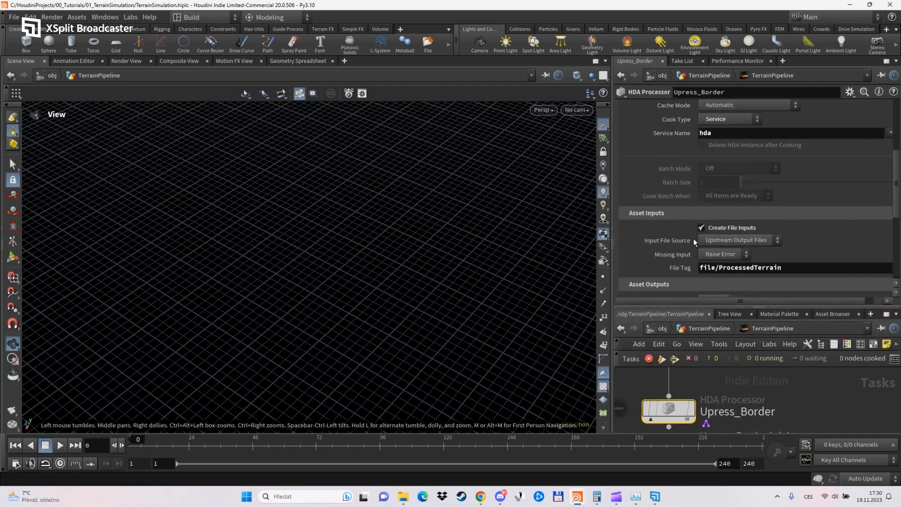
{"action": "scroll", "coordinate": [663, 225], "scroll_direction": "down", "scroll_amount": 4}
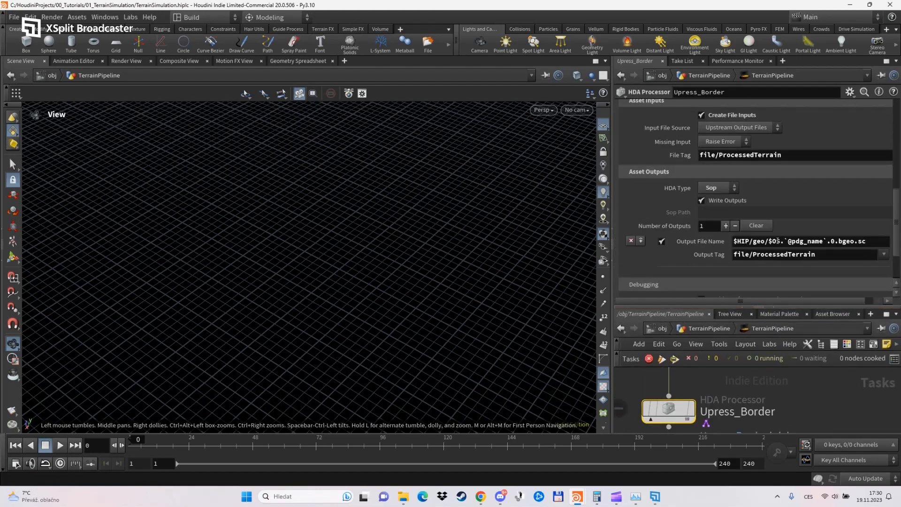
{"action": "left_click", "coordinate": [781, 241]}
{"action": "key", "text": "BackSpace"}
{"action": "left_click", "coordinate": [823, 240]}
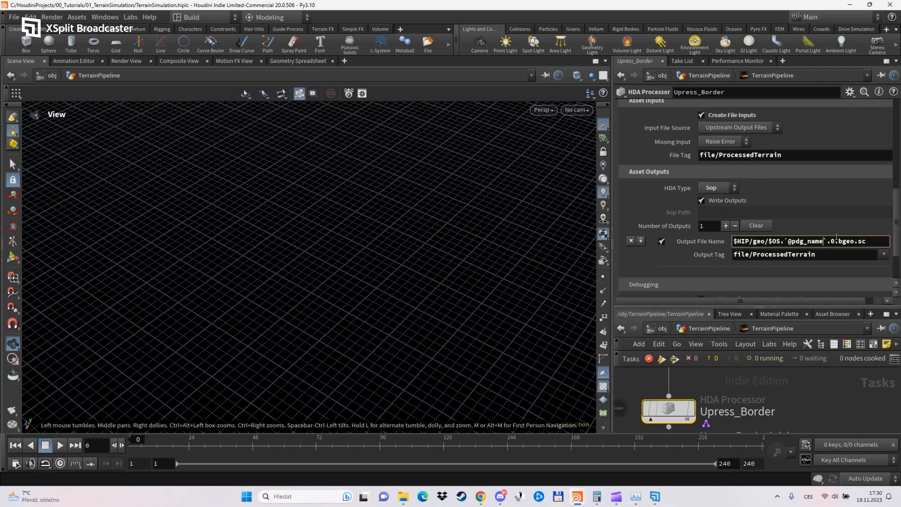
{"action": "key", "text": "BackSpace"}
{"action": "key", "text": "BackSpace"}
{"action": "key", "text": "BackSpace"}
{"action": "key", "text": "BackSpace"}
{"action": "type", "text": "index"}
{"action": "left_click", "coordinate": [841, 241]}
{"action": "key", "text": "Return"}
{"action": "scroll", "coordinate": [731, 274], "scroll_direction": "down", "scroll_amount": 1}
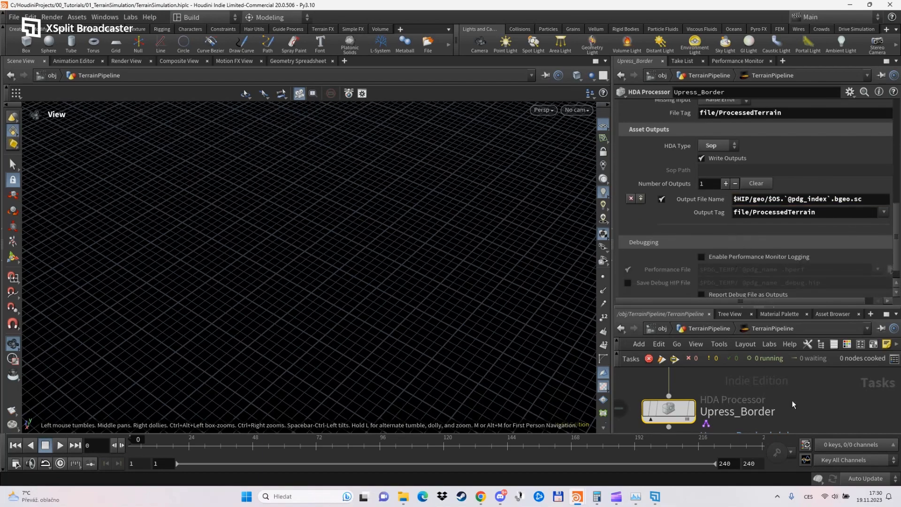
Enlarge the network view, then dirty and cook the Upress_Border node.
{"action": "left_click_drag", "start_coordinate": [693, 309], "coordinate": [694, 168]}
{"action": "scroll", "coordinate": [734, 365], "scroll_direction": "down", "scroll_amount": 4}
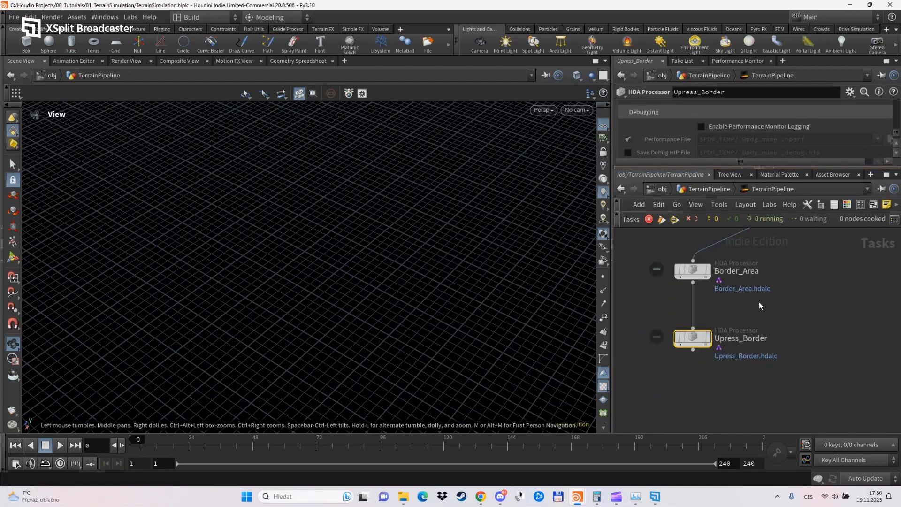
{"action": "middle_click_drag", "start_coordinate": [758, 361], "coordinate": [747, 378]}
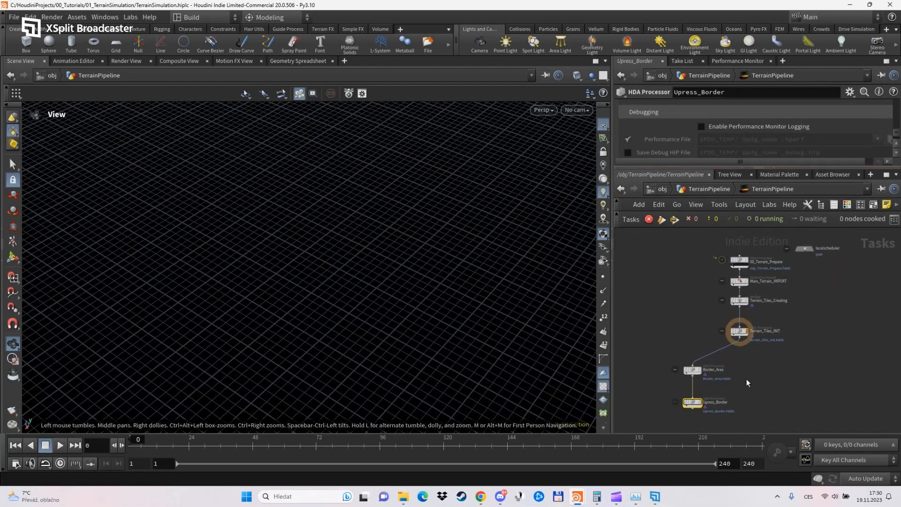
{"action": "right_click", "coordinate": [688, 402]}
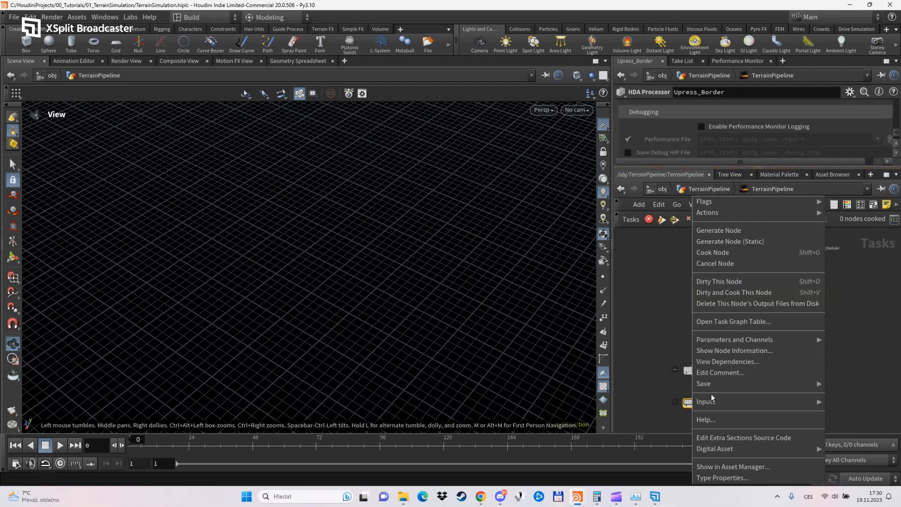
{"action": "left_click", "coordinate": [748, 294]}
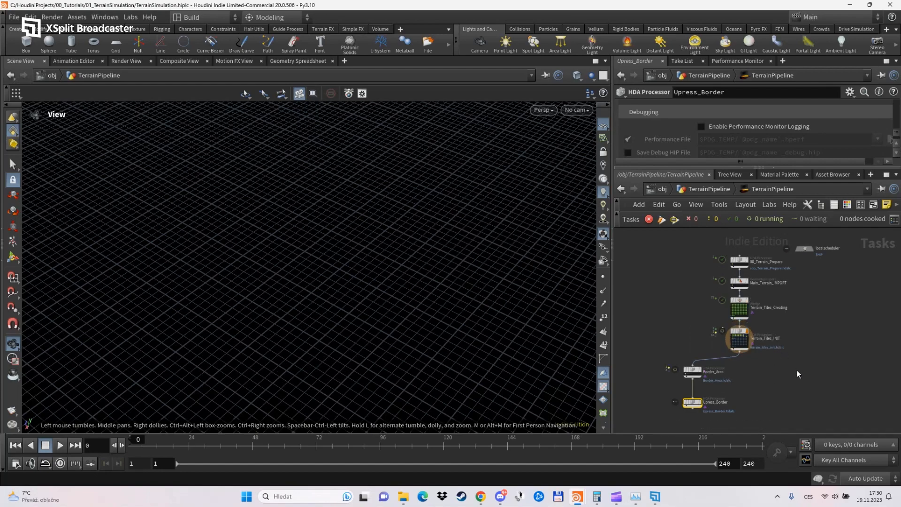
{"action": "middle_click_drag", "start_coordinate": [796, 370], "coordinate": [793, 347]}
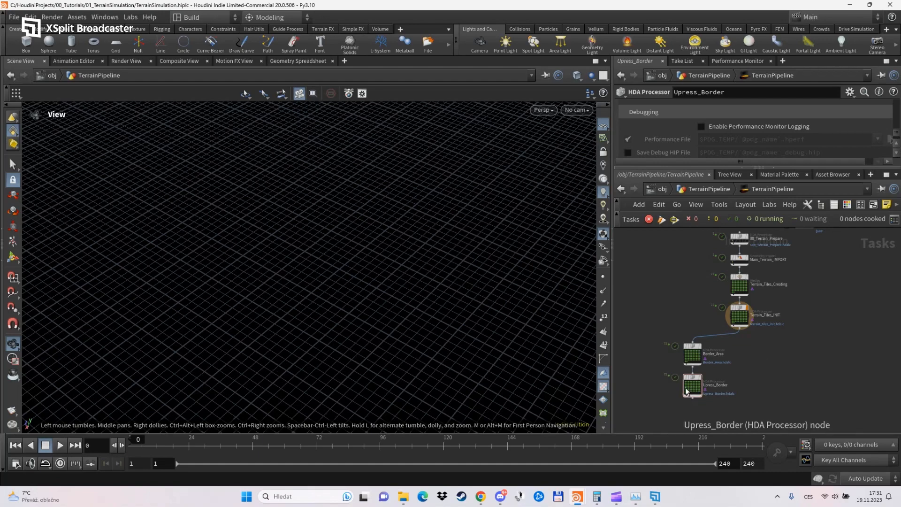
Go up to the object level, open PDG_VIS and frame the terrain tile of the Upress_Border_521 work item.
{"action": "left_click", "coordinate": [710, 189]}
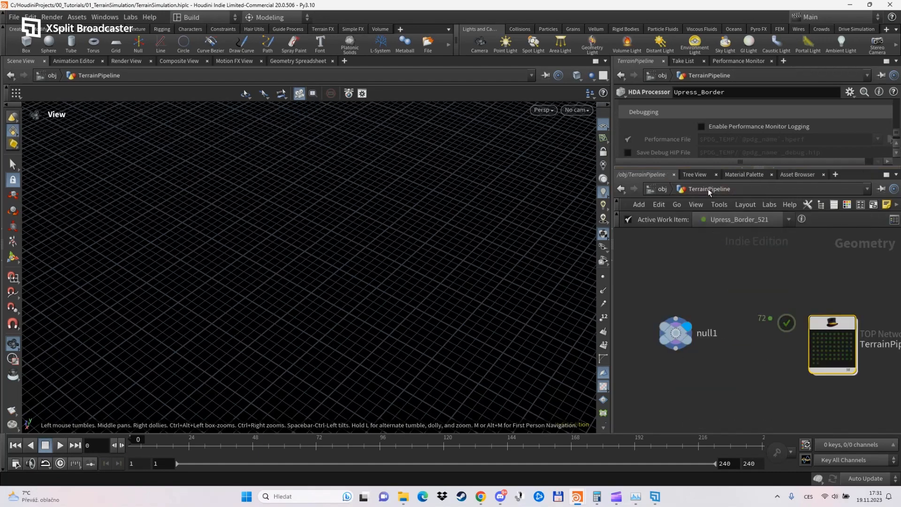
{"action": "left_click", "coordinate": [664, 191]}
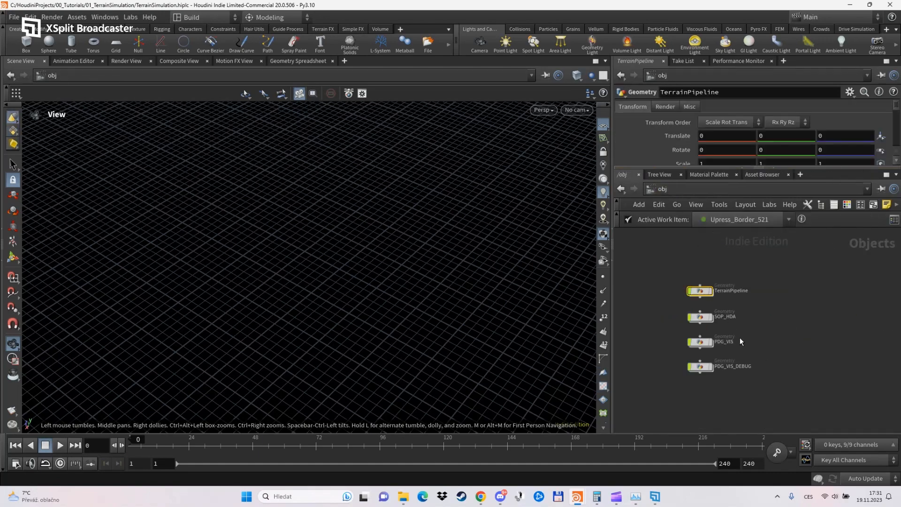
{"action": "scroll", "coordinate": [723, 349], "scroll_direction": "up", "scroll_amount": 3}
{"action": "left_click", "coordinate": [691, 315]}
{"action": "double_click", "coordinate": [691, 315]}
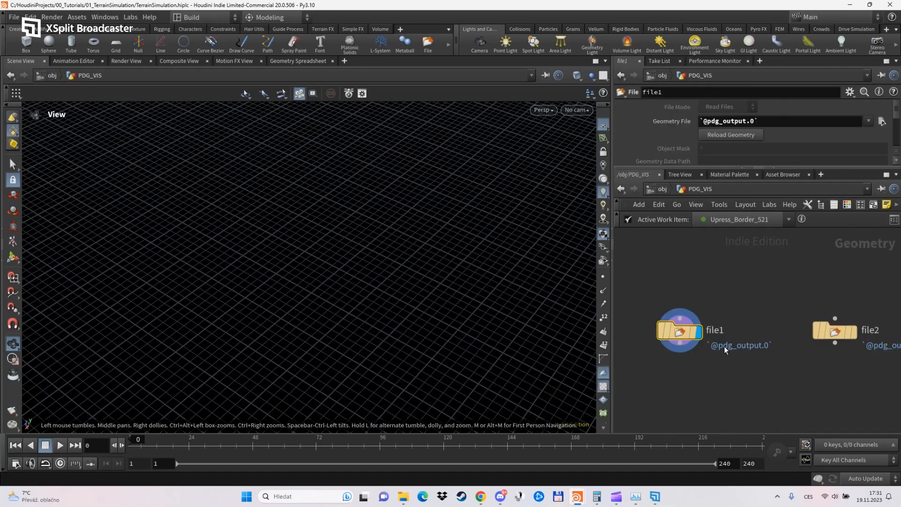
{"action": "key", "text": "h"}
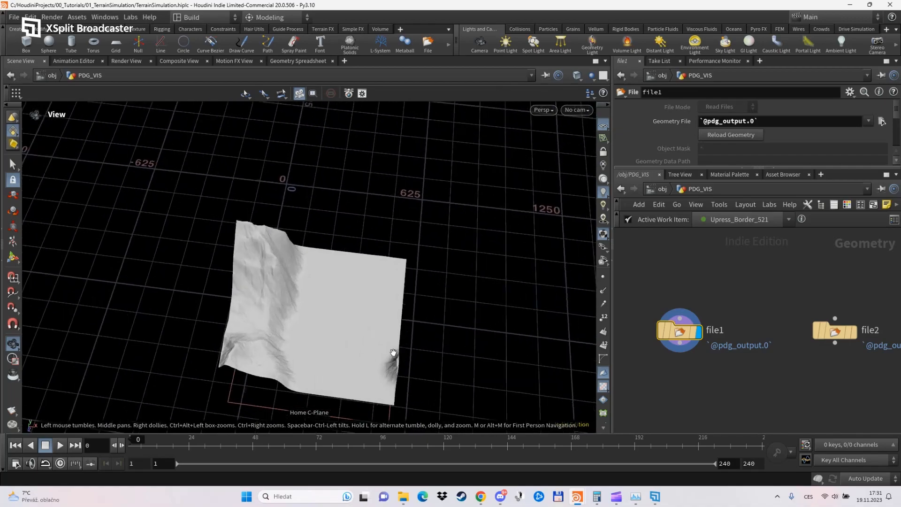
{"action": "left_click_drag", "start_coordinate": [358, 285], "coordinate": [471, 272]}
Preview the terrain tiles of work items Upress_Border_518, Upress_Border_511 and Upress_Border_508 in turn.
{"action": "left_click", "coordinate": [718, 218]}
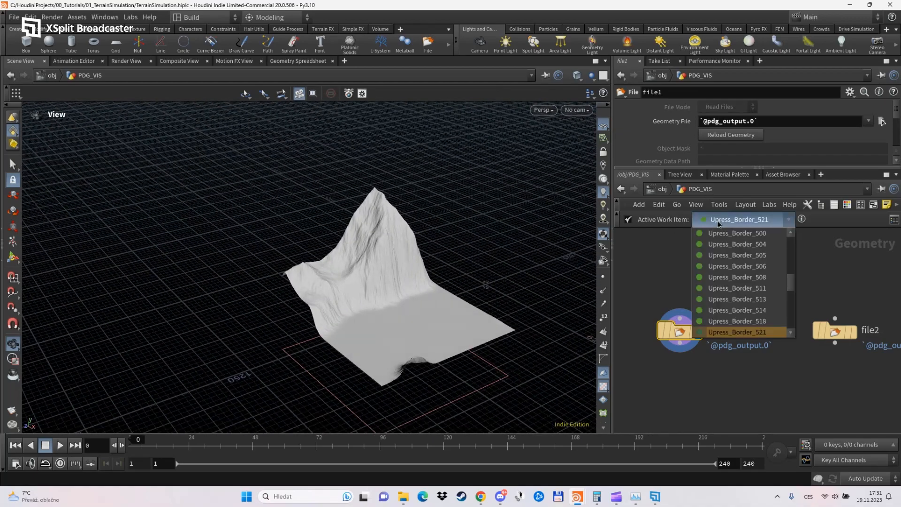
{"action": "left_click", "coordinate": [733, 323]}
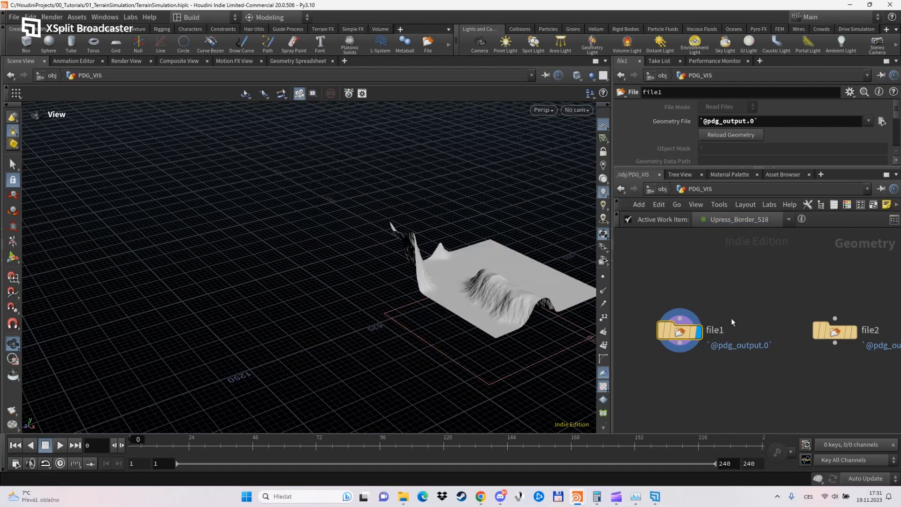
{"action": "left_click", "coordinate": [743, 219]}
{"action": "left_click", "coordinate": [735, 289]}
{"action": "left_click", "coordinate": [748, 221]}
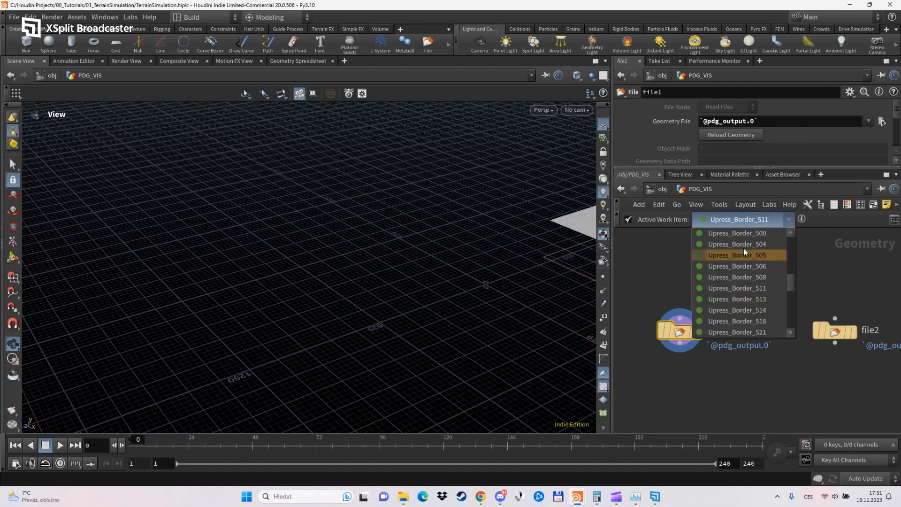
{"action": "left_click", "coordinate": [739, 280]}
Examine the slopes and borders of the Upress_Border_508 terrain tile from several angles and up close.
{"action": "left_click_drag", "start_coordinate": [460, 256], "coordinate": [386, 311]}
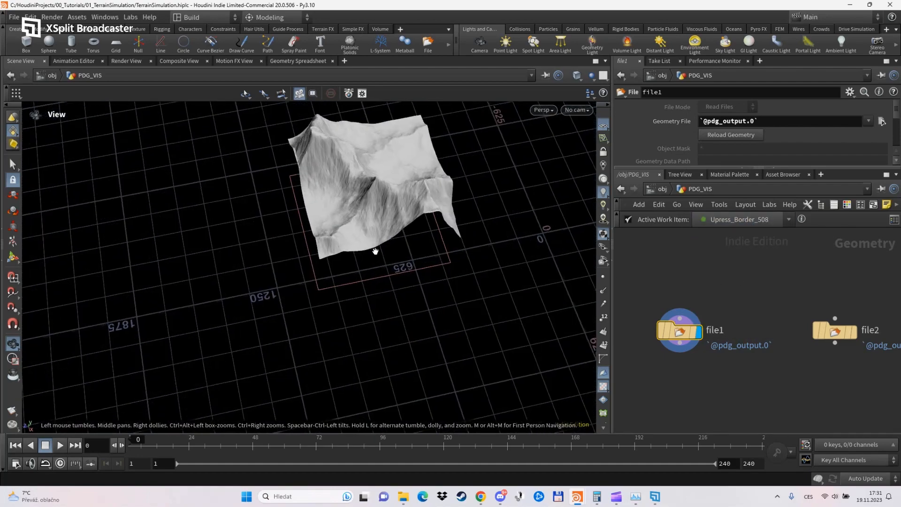
{"action": "middle_click_drag", "start_coordinate": [375, 251], "coordinate": [389, 290]}
{"action": "right_click_drag", "start_coordinate": [389, 290], "coordinate": [321, 241]}
{"action": "middle_click_drag", "start_coordinate": [305, 197], "coordinate": [398, 317]}
{"action": "right_click_drag", "start_coordinate": [399, 318], "coordinate": [346, 261]}
{"action": "left_click_drag", "start_coordinate": [346, 261], "coordinate": [413, 311]}
Preview the Upress_Border_506 terrain tile and view its steep border from a low angle.
{"action": "left_click", "coordinate": [734, 222]}
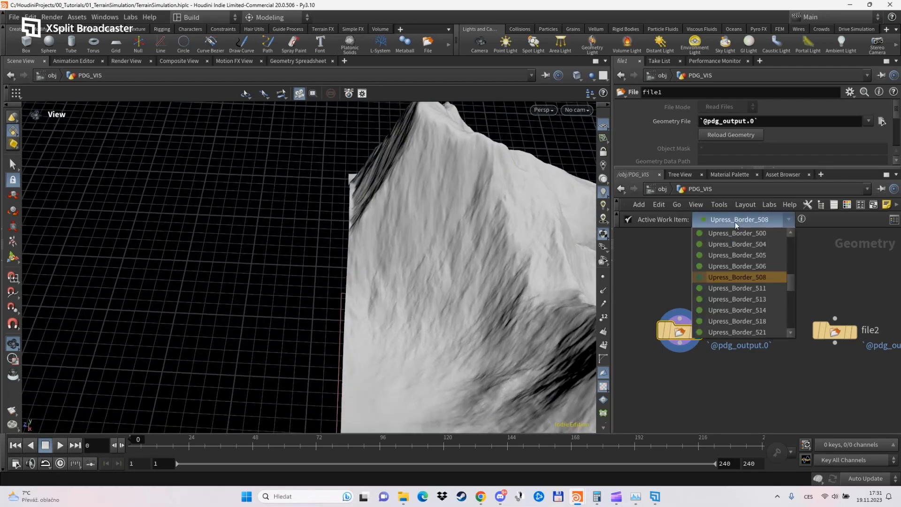
{"action": "left_click", "coordinate": [731, 277]}
{"action": "left_click", "coordinate": [741, 222]}
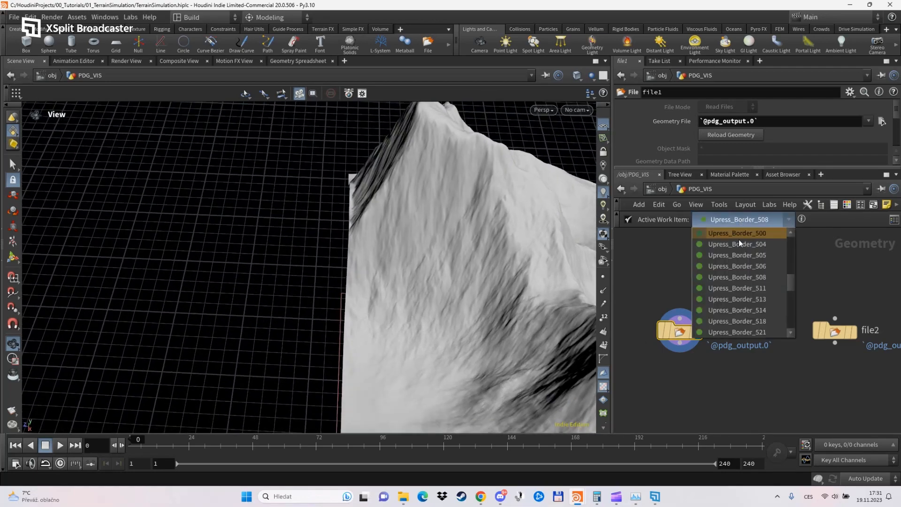
{"action": "left_click", "coordinate": [738, 266]}
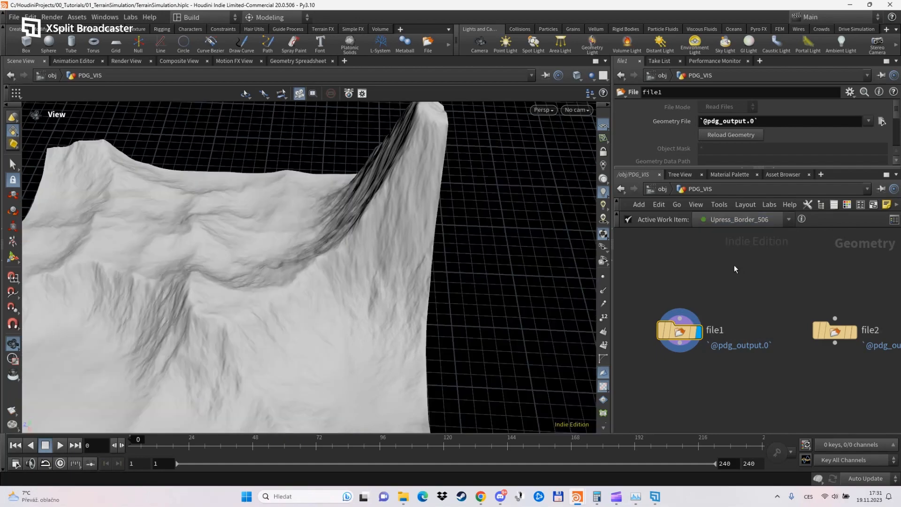
{"action": "left_click_drag", "start_coordinate": [402, 301], "coordinate": [368, 237]}
Alternate the active work item between Upress_Border_508 and Upress_Border_506, ending on 508, and examine the shared tile border up close.
{"action": "left_click", "coordinate": [736, 223]}
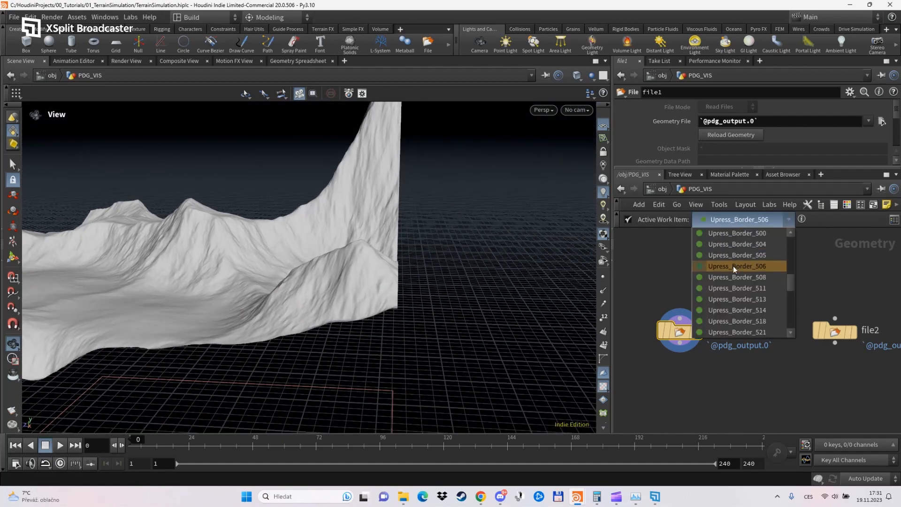
{"action": "left_click", "coordinate": [734, 277]}
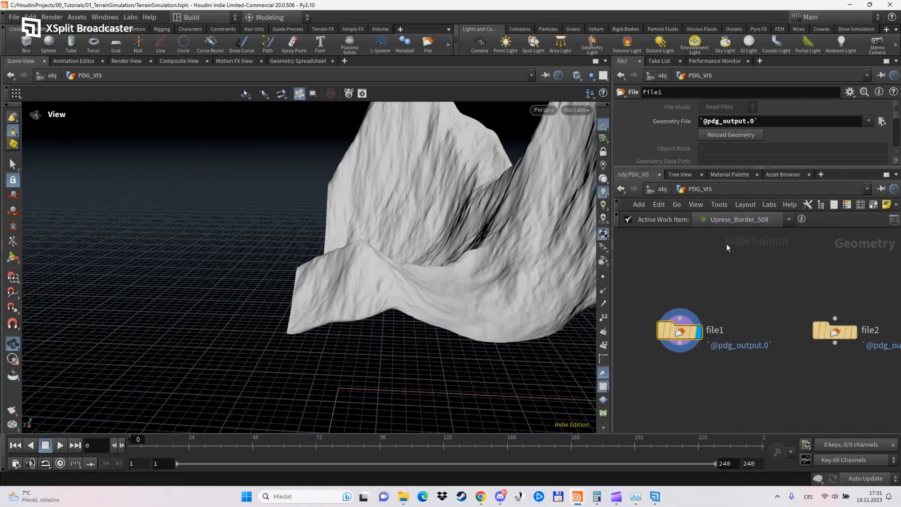
{"action": "left_click", "coordinate": [730, 224]}
{"action": "left_click", "coordinate": [729, 267]}
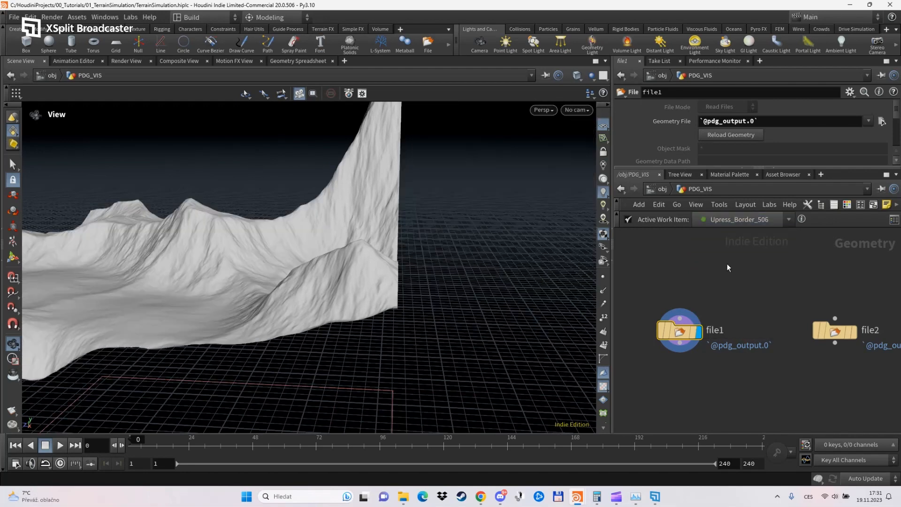
{"action": "left_click", "coordinate": [729, 224]}
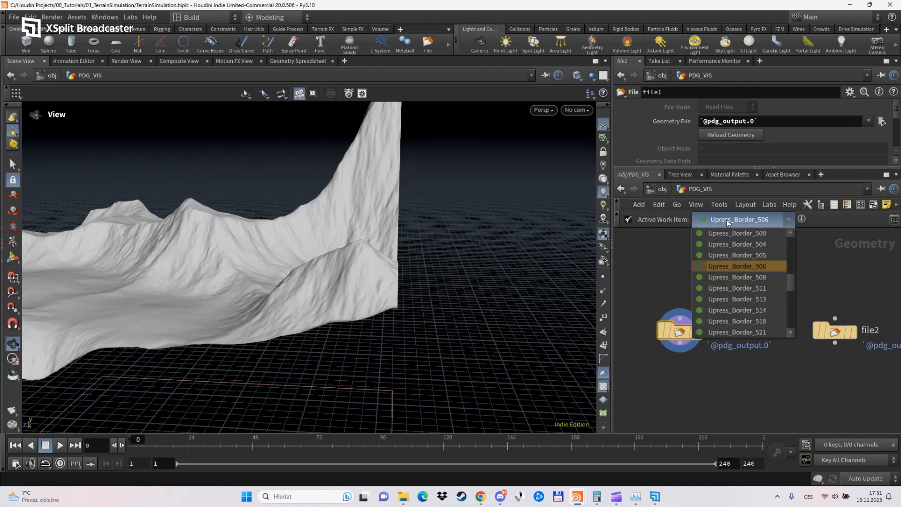
{"action": "left_click", "coordinate": [729, 280]}
{"action": "left_click_drag", "start_coordinate": [310, 182], "coordinate": [322, 176], "text": "alt"}
{"action": "middle_click_drag", "start_coordinate": [327, 189], "coordinate": [349, 230]}
{"action": "scroll", "coordinate": [349, 233], "scroll_direction": "up", "scroll_amount": 5}
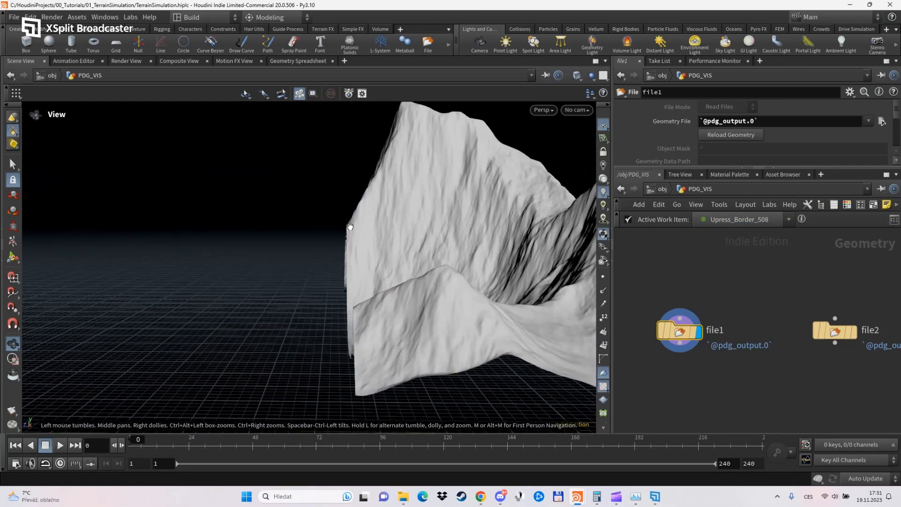
{"action": "left_click_drag", "start_coordinate": [349, 234], "coordinate": [347, 229]}
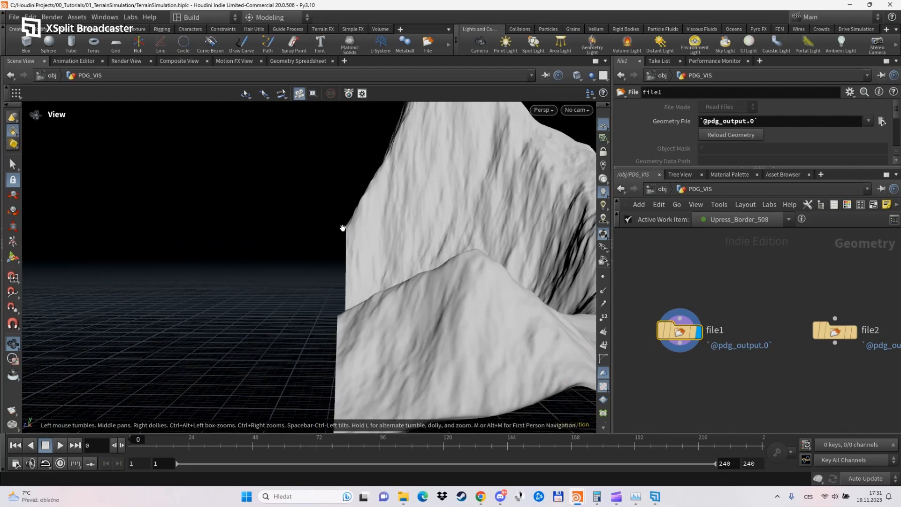
Check work item Upress_Border_511, then switch between Upress_Border_508 and Upress_Border_506 to compare their matching edges, ending on 506.
{"action": "left_click", "coordinate": [727, 220]}
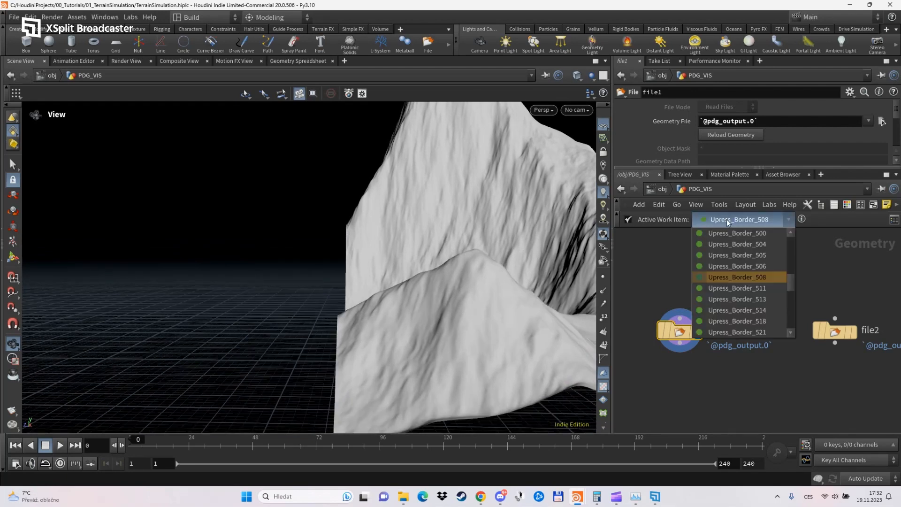
{"action": "left_click", "coordinate": [735, 287]}
{"action": "left_click", "coordinate": [742, 224]}
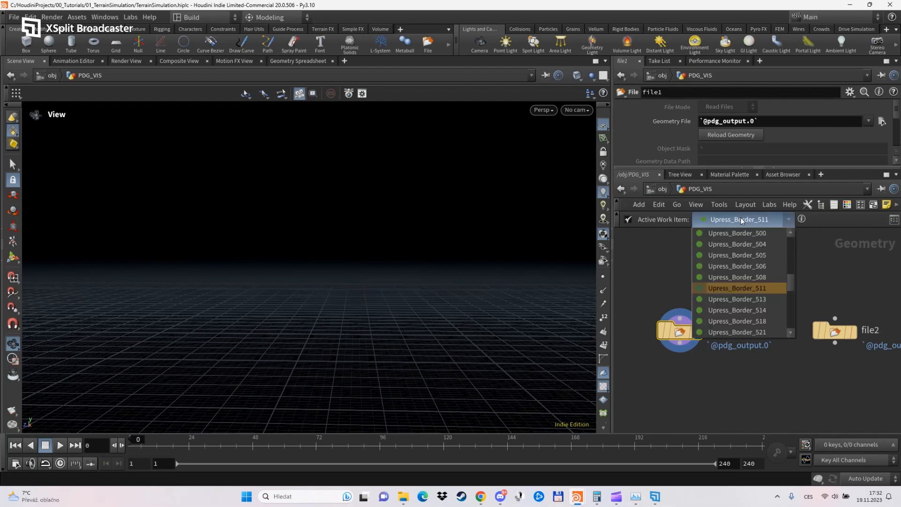
{"action": "left_click", "coordinate": [742, 274]}
{"action": "left_click", "coordinate": [741, 220]}
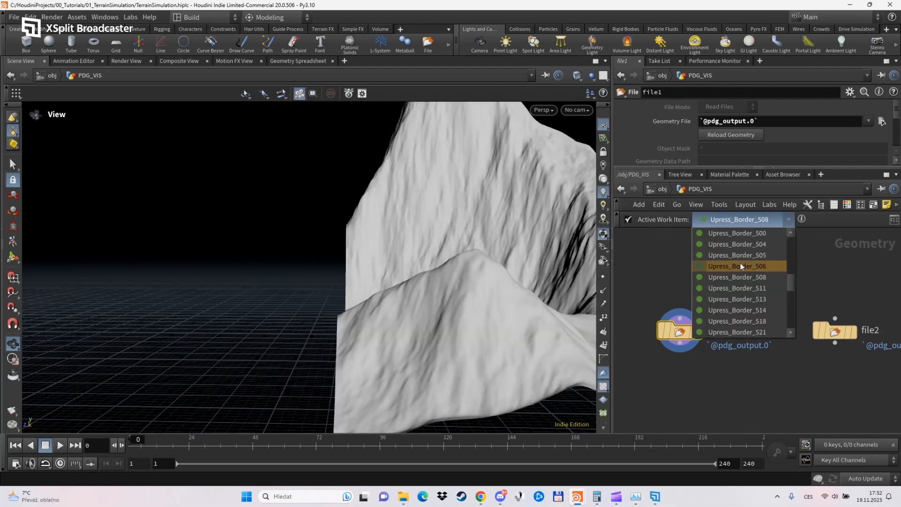
{"action": "left_click", "coordinate": [741, 266]}
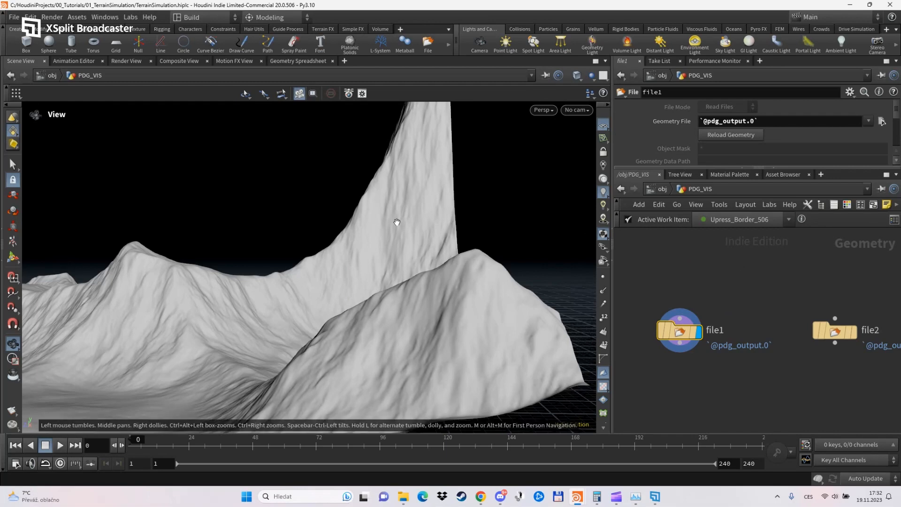
{"action": "left_click", "coordinate": [744, 220]}
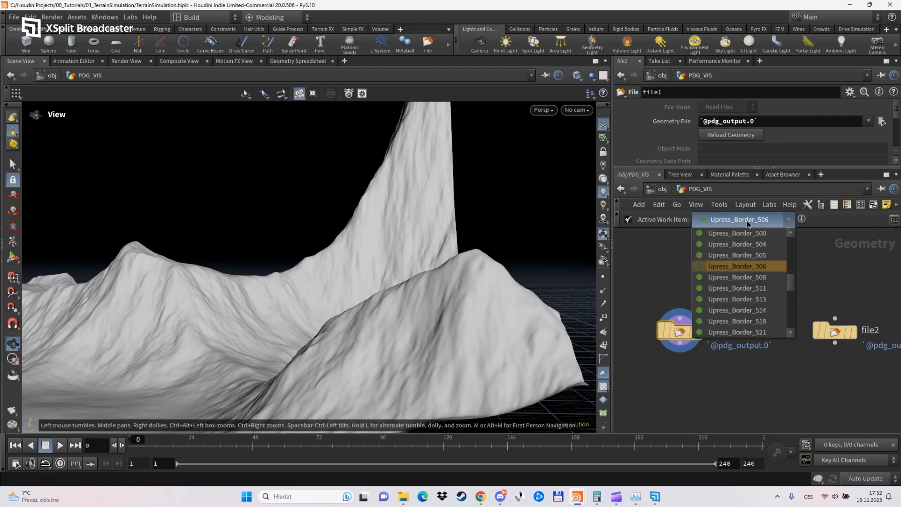
{"action": "left_click", "coordinate": [750, 277]}
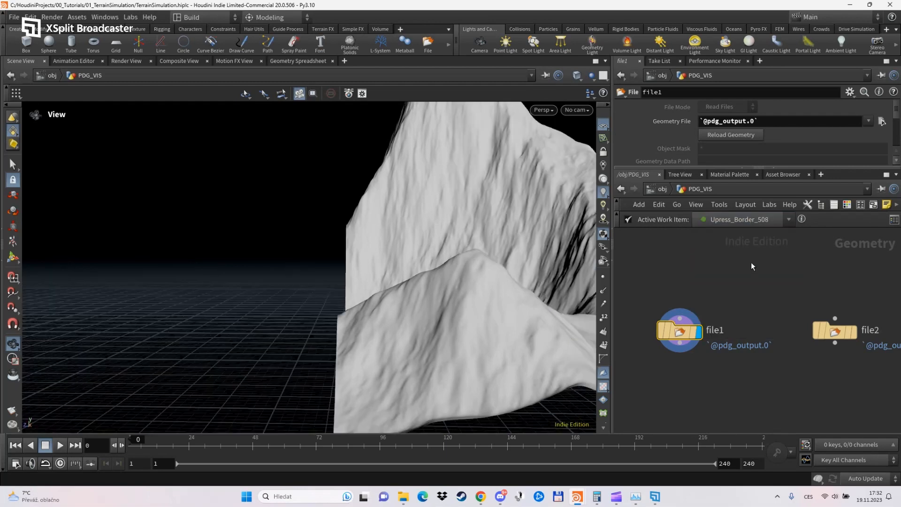
{"action": "left_click", "coordinate": [751, 220]}
{"action": "left_click", "coordinate": [741, 254]}
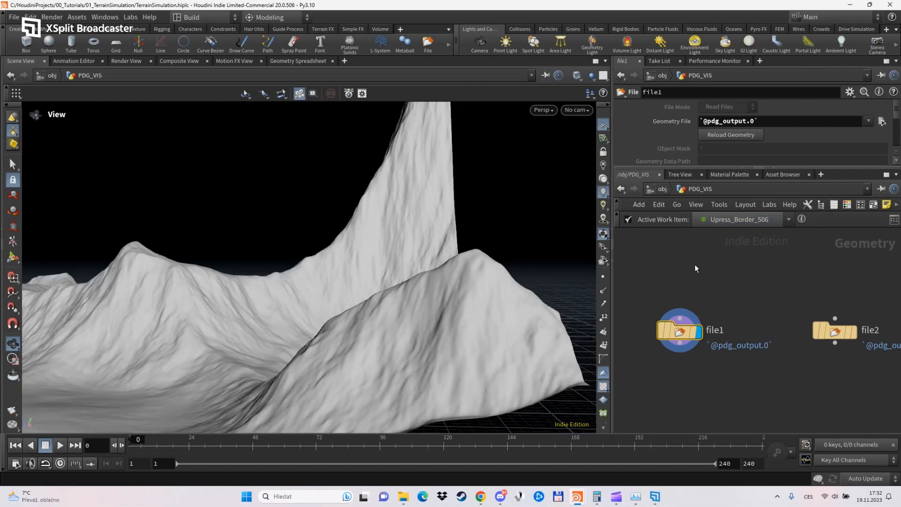
Examine the whole Upress_Border_506 terrain tile and its high border cliff from a wider, raised viewpoint.
{"action": "scroll", "coordinate": [415, 197], "scroll_direction": "down", "scroll_amount": 6}
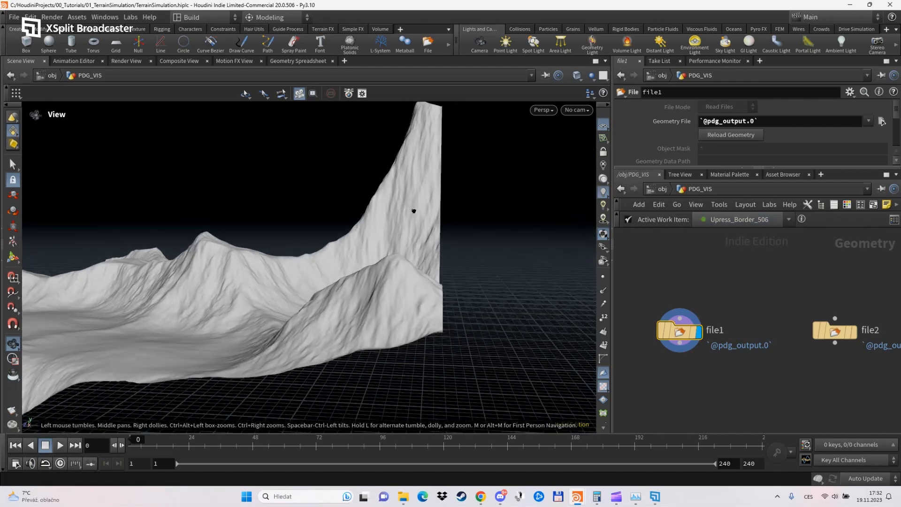
{"action": "right_click_drag", "start_coordinate": [415, 218], "coordinate": [436, 183]}
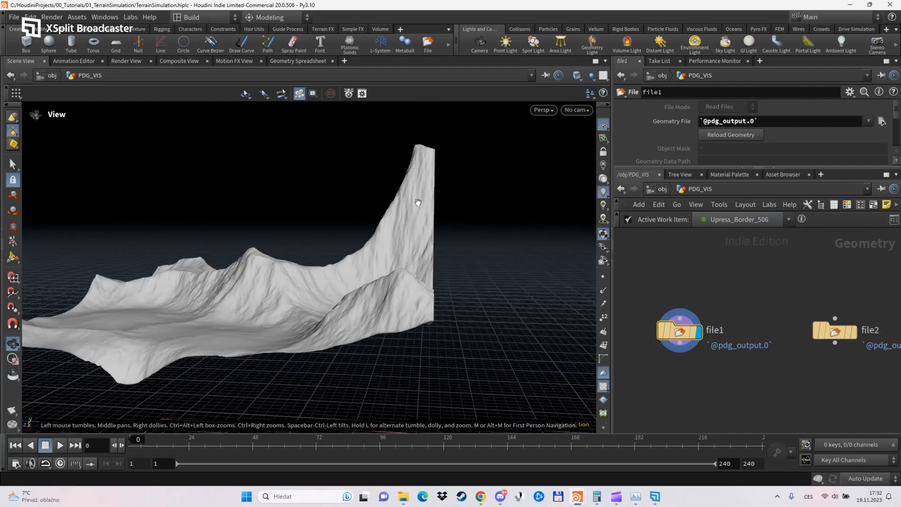
{"action": "left_click_drag", "start_coordinate": [428, 328], "coordinate": [473, 374]}
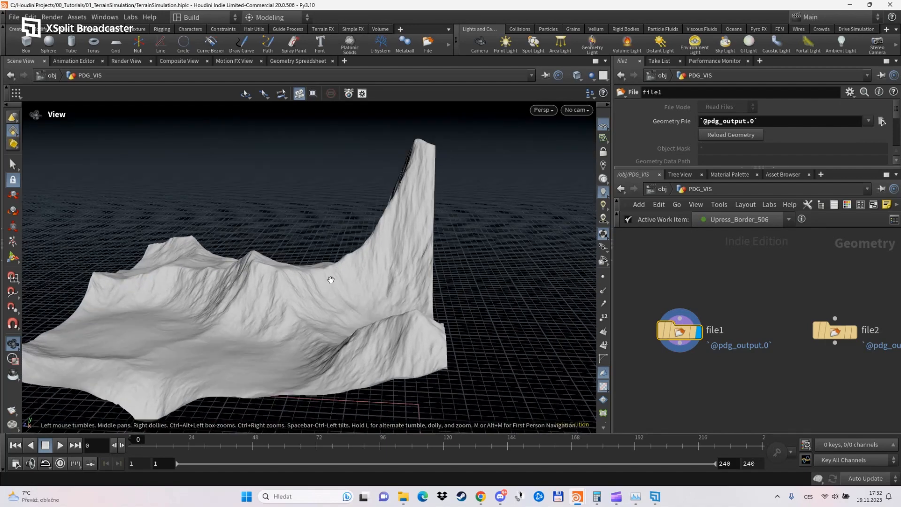
{"action": "mouse_move", "coordinate": [330, 281]}
{"action": "left_mouse_down"}
{"action": "mouse_move", "coordinate": [474, 332]}
{"action": "mouse_move", "coordinate": [422, 305]}
{"action": "mouse_move", "coordinate": [436, 276]}
{"action": "mouse_move", "coordinate": [453, 333]}
{"action": "mouse_move", "coordinate": [446, 310]}
{"action": "left_mouse_up"}
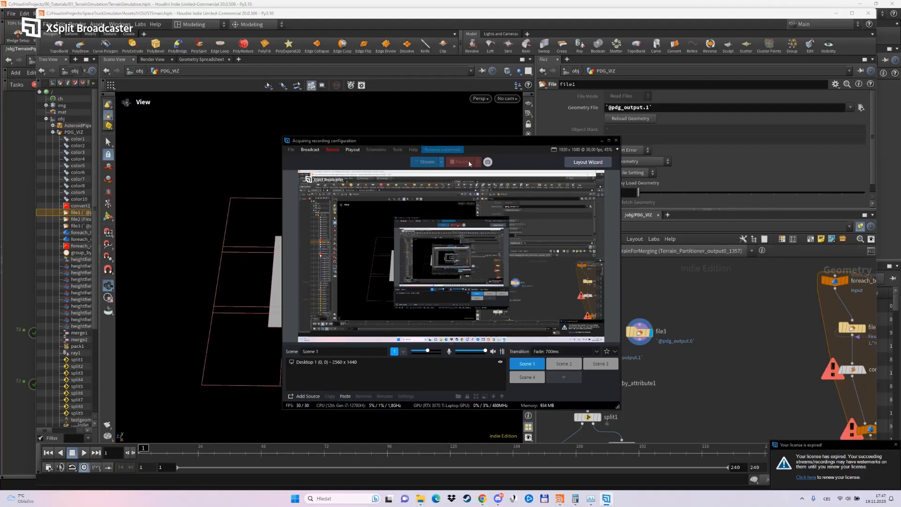
In the STSmain Houdini window, examine the flat tile and surrounding overlapping bounds of the active TerrainForMerging work item in PDG_VIZ.
{"action": "left_click", "coordinate": [602, 140]}
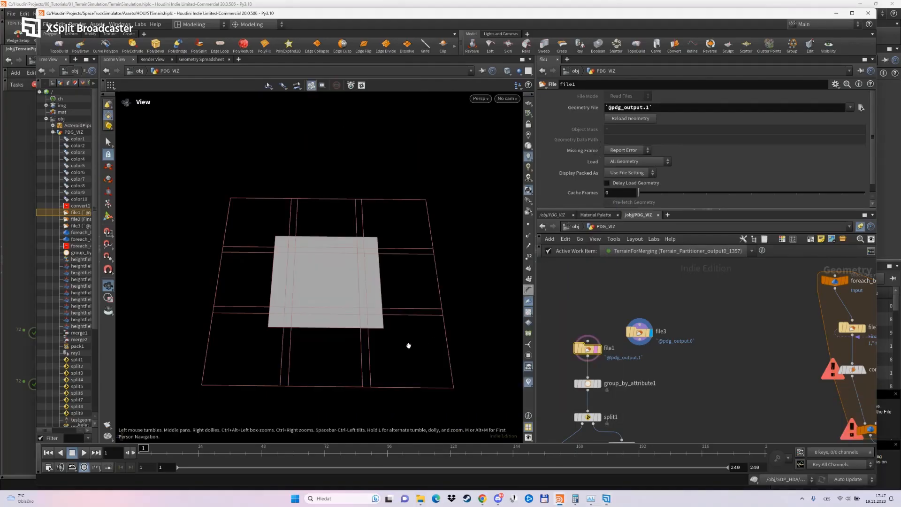
{"action": "left_click_drag", "start_coordinate": [409, 347], "coordinate": [350, 371]}
{"action": "middle_click_drag", "start_coordinate": [348, 328], "coordinate": [342, 345]}
{"action": "scroll", "coordinate": [341, 344], "scroll_direction": "up", "scroll_amount": 1}
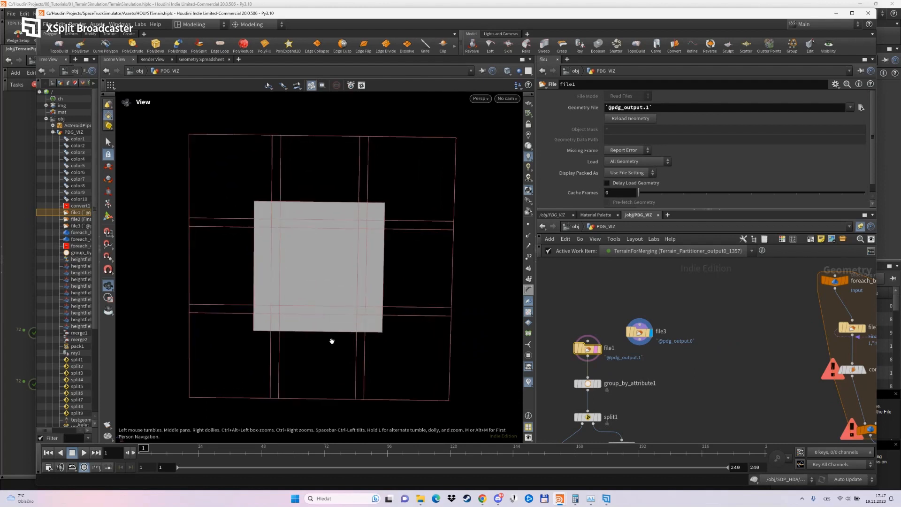
{"action": "left_click_drag", "start_coordinate": [333, 341], "coordinate": [331, 335]}
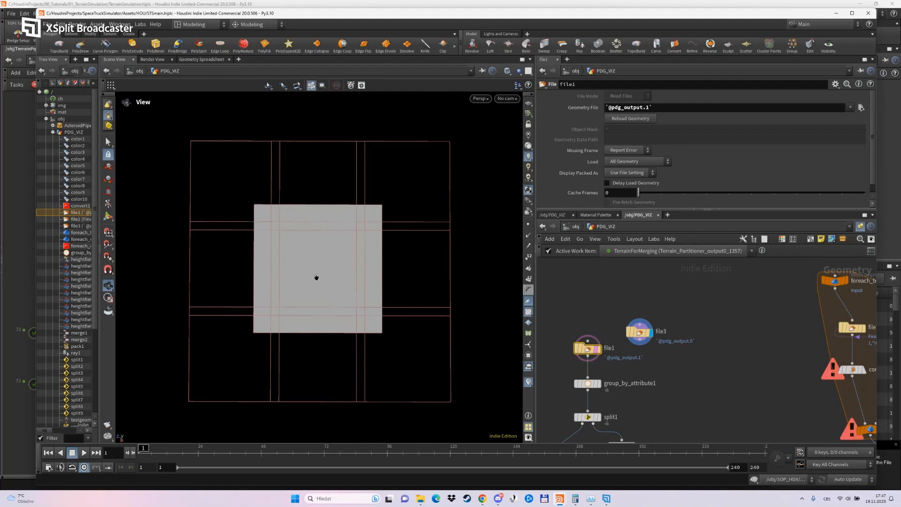
{"action": "left_click_drag", "start_coordinate": [316, 280], "coordinate": [318, 218]}
{"action": "middle_click_drag", "start_coordinate": [336, 300], "coordinate": [336, 293]}
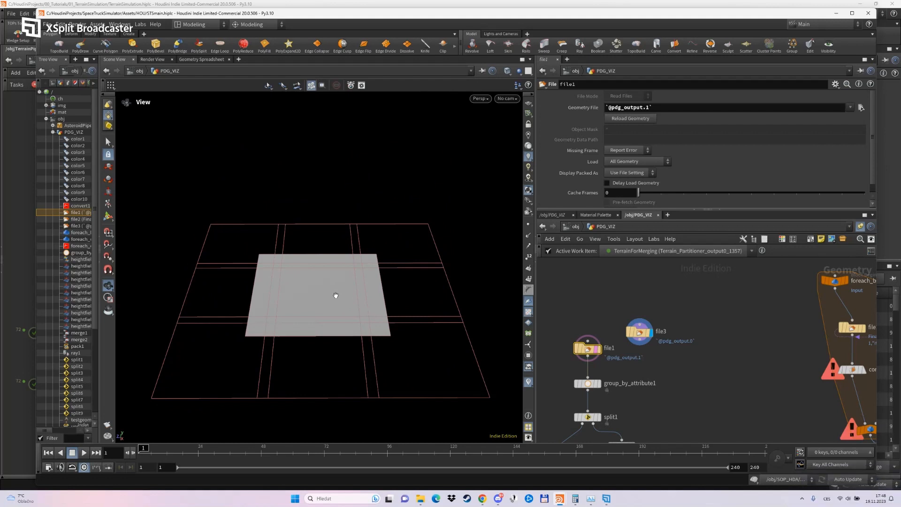
{"action": "left_click_drag", "start_coordinate": [336, 295], "coordinate": [332, 332]}
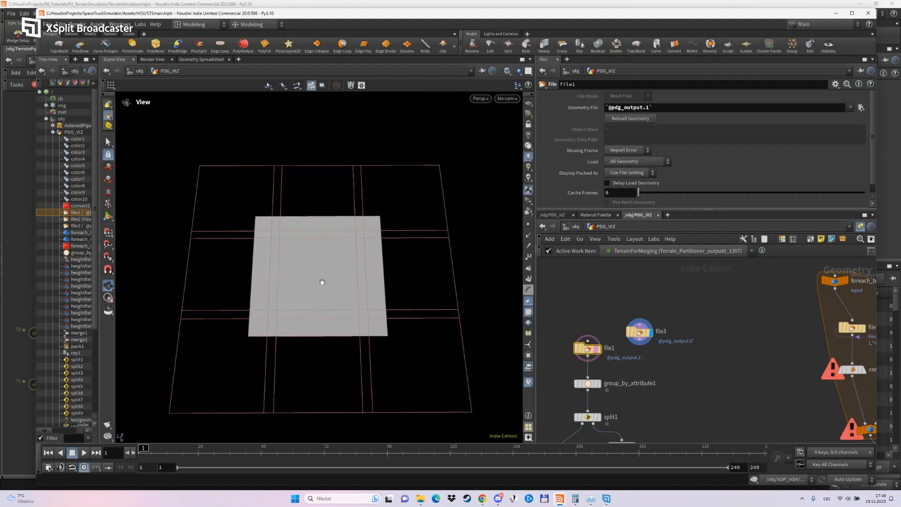
{"action": "middle_click_drag", "start_coordinate": [322, 282], "coordinate": [322, 269]}
{"action": "scroll", "coordinate": [323, 269], "scroll_direction": "up", "scroll_amount": 1}
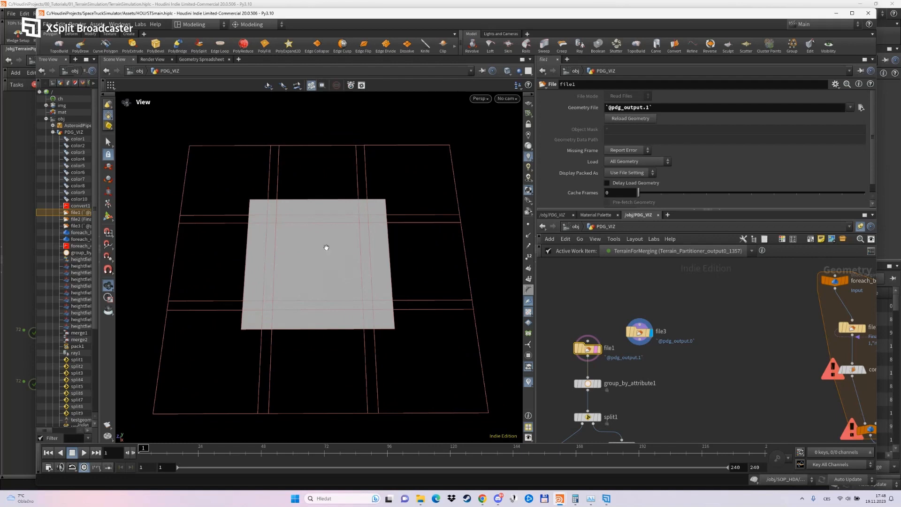
Display the file1 node's terrain and preview it for the TerrainForMerging work item Terrain_Partitioner_output0_1365.
{"action": "left_click", "coordinate": [598, 348]}
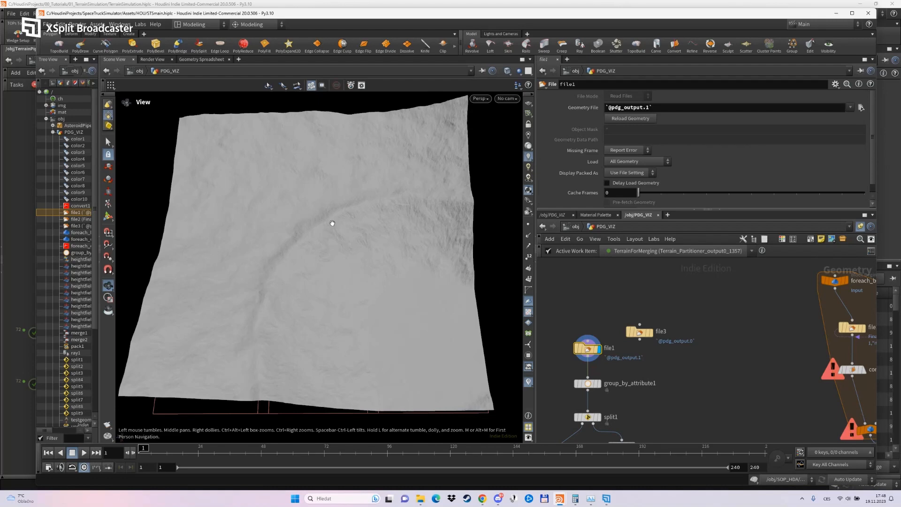
{"action": "scroll", "coordinate": [594, 291], "scroll_direction": "down", "scroll_amount": 3}
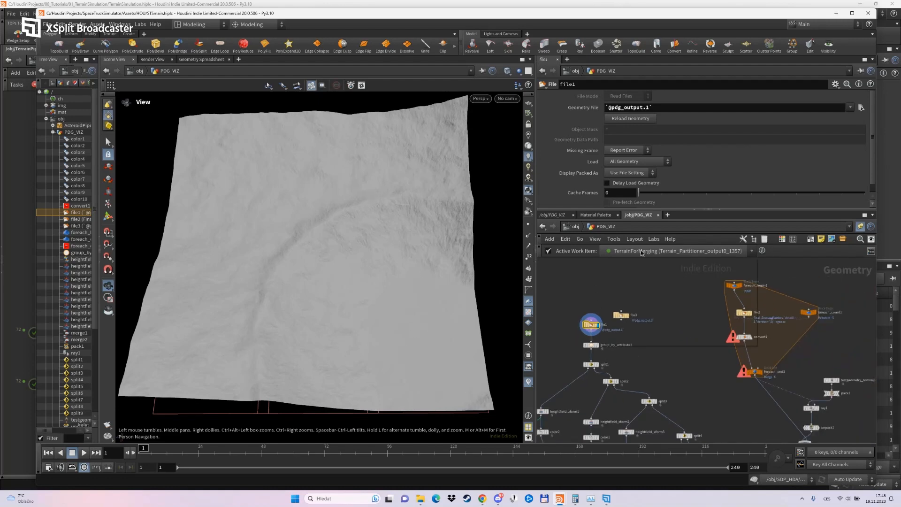
{"action": "left_click", "coordinate": [678, 251]}
{"action": "left_click", "coordinate": [650, 333]}
{"action": "right_click_drag", "start_coordinate": [294, 272], "coordinate": [343, 374]}
{"action": "middle_click_drag", "start_coordinate": [343, 373], "coordinate": [325, 251]}
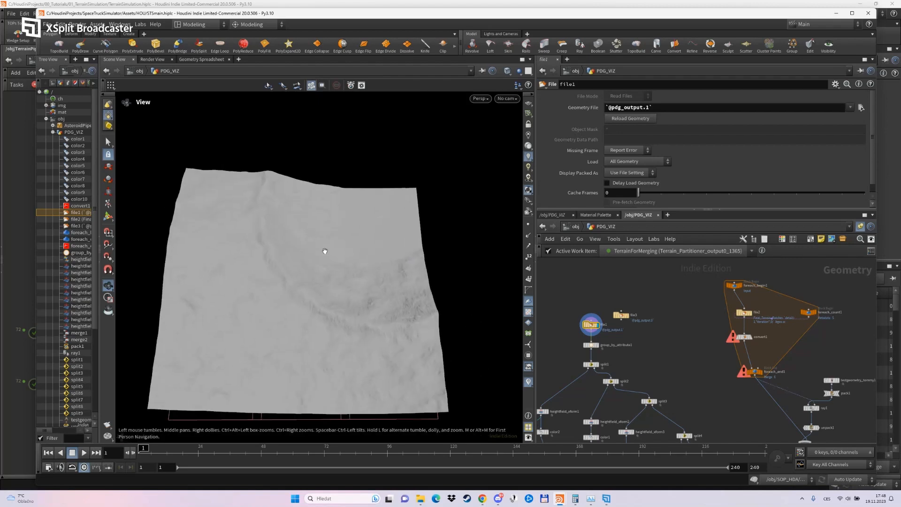
Display the file3 node and examine the centre tile against the bounds of its neighbours.
{"action": "left_click", "coordinate": [629, 319]}
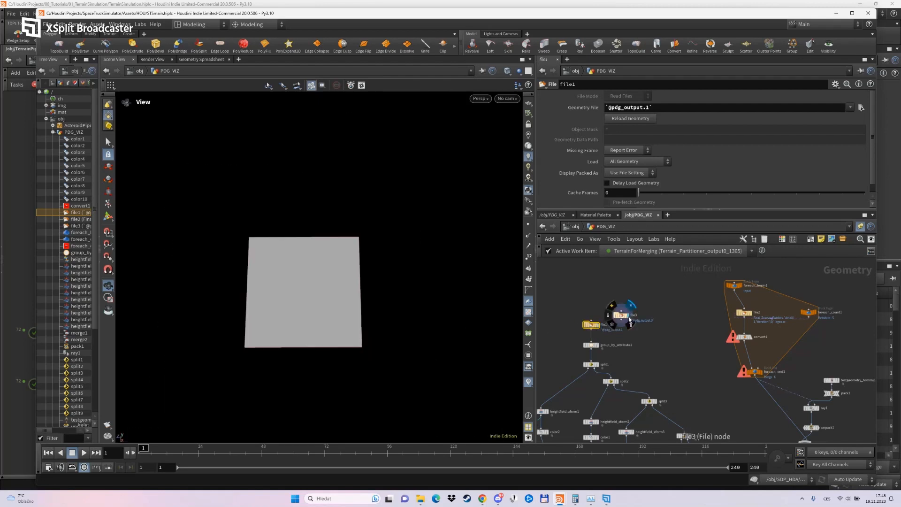
{"action": "left_click", "coordinate": [585, 325]}
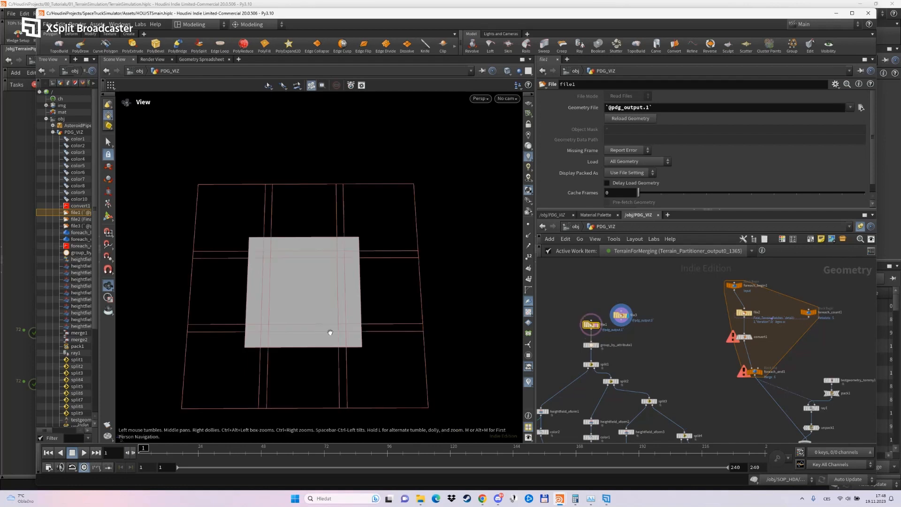
{"action": "right_click_drag", "start_coordinate": [330, 332], "coordinate": [310, 305]}
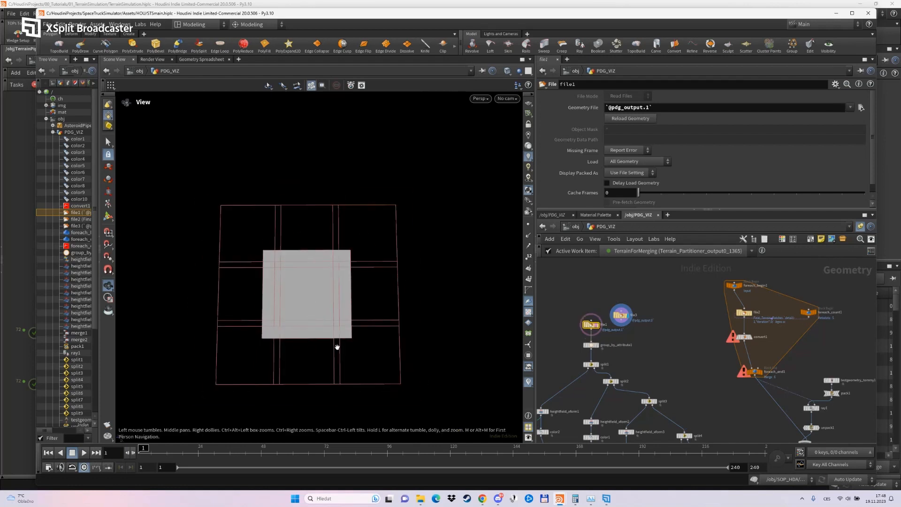
Switch the active work item to Terrain_Partitioner_output0_1345 and examine its tile against the partial set of neighbouring bounds.
{"action": "left_click", "coordinate": [603, 250]}
{"action": "scroll", "coordinate": [668, 302], "scroll_direction": "up", "scroll_amount": 3}
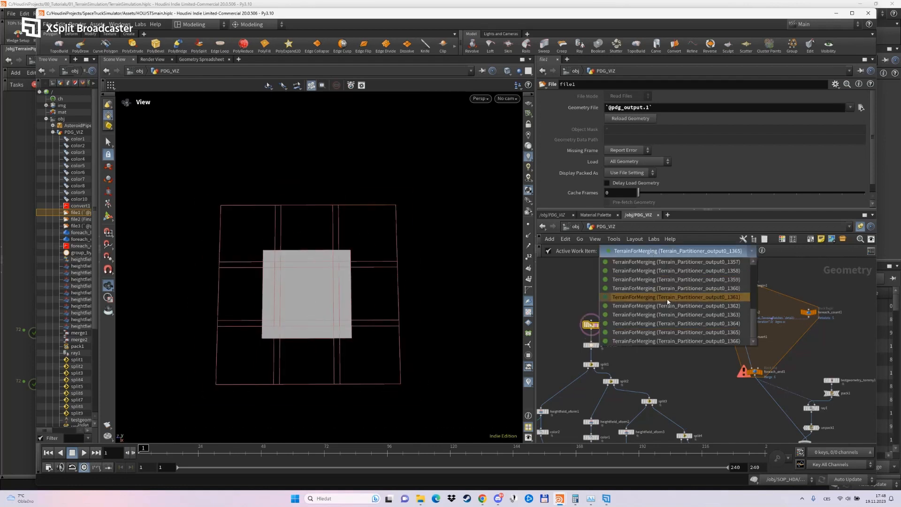
{"action": "left_click", "coordinate": [668, 289]}
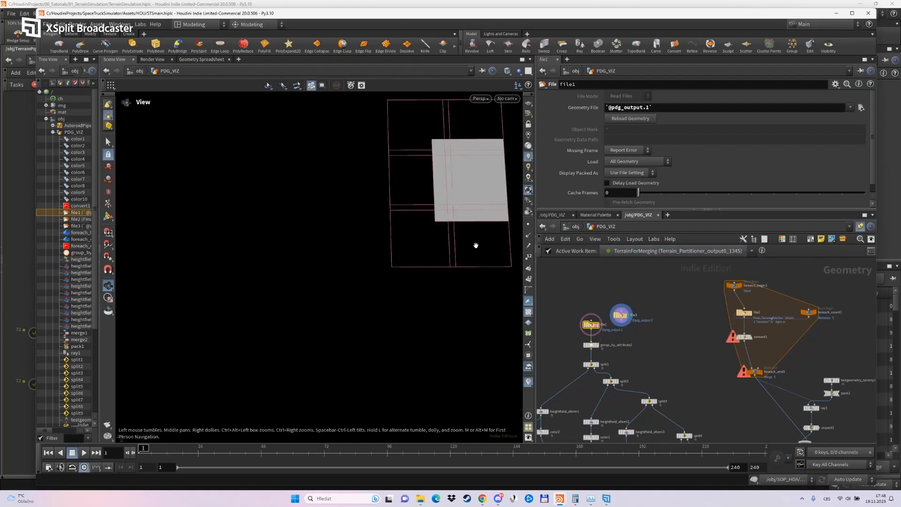
{"action": "middle_click_drag", "start_coordinate": [448, 245], "coordinate": [385, 283]}
{"action": "right_click_drag", "start_coordinate": [385, 284], "coordinate": [393, 258]}
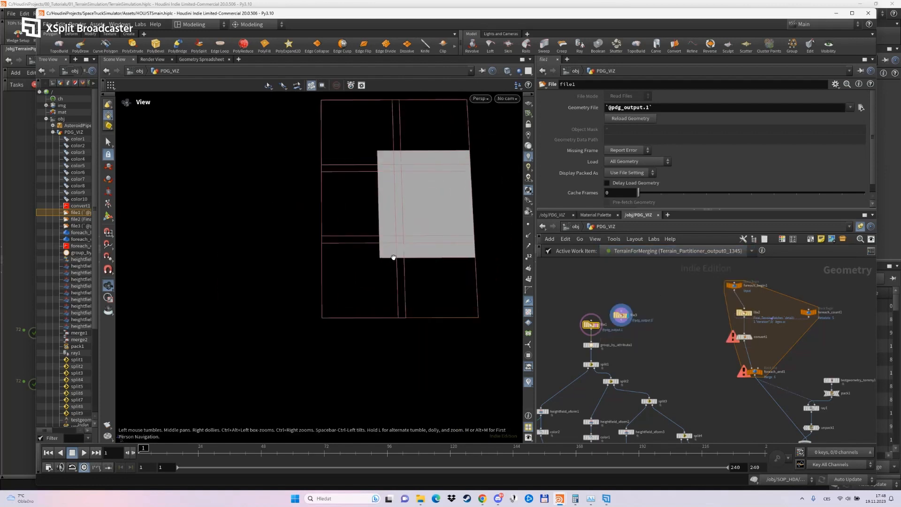
Examine how the flat tile of work item Terrain_Partitioner_output0_1345 overlaps its neighbours' bounds, at an angle and from above.
{"action": "left_click_drag", "start_coordinate": [392, 257], "coordinate": [398, 269]}
{"action": "scroll", "coordinate": [657, 357], "scroll_direction": "up", "scroll_amount": 4}
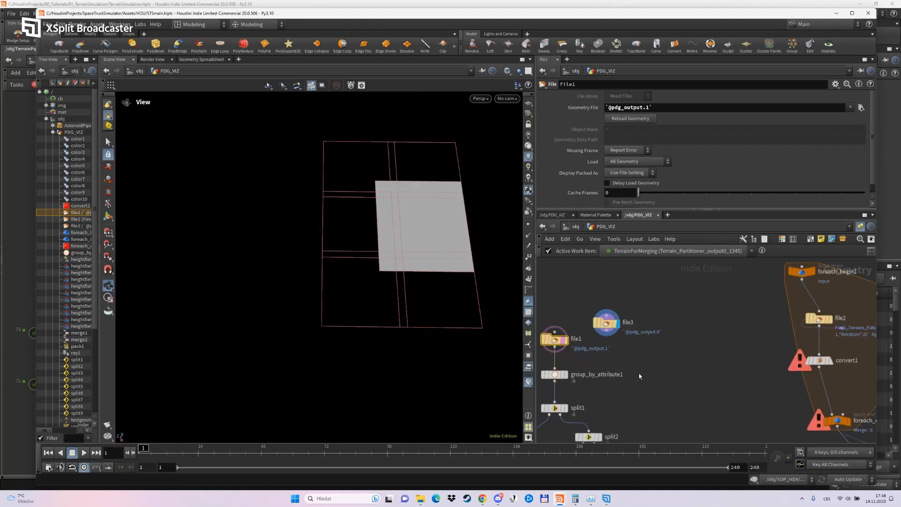
{"action": "middle_click_drag", "start_coordinate": [636, 364], "coordinate": [676, 379]}
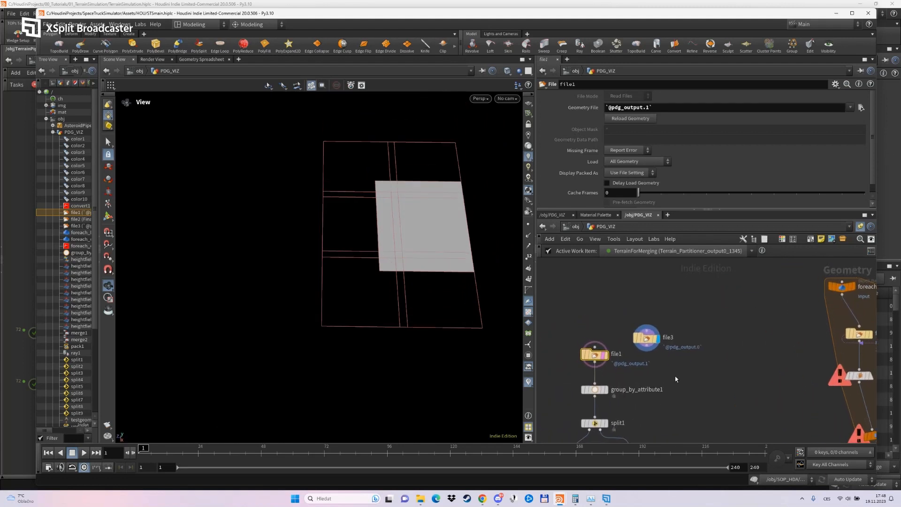
{"action": "left_click_drag", "start_coordinate": [374, 246], "coordinate": [302, 249]}
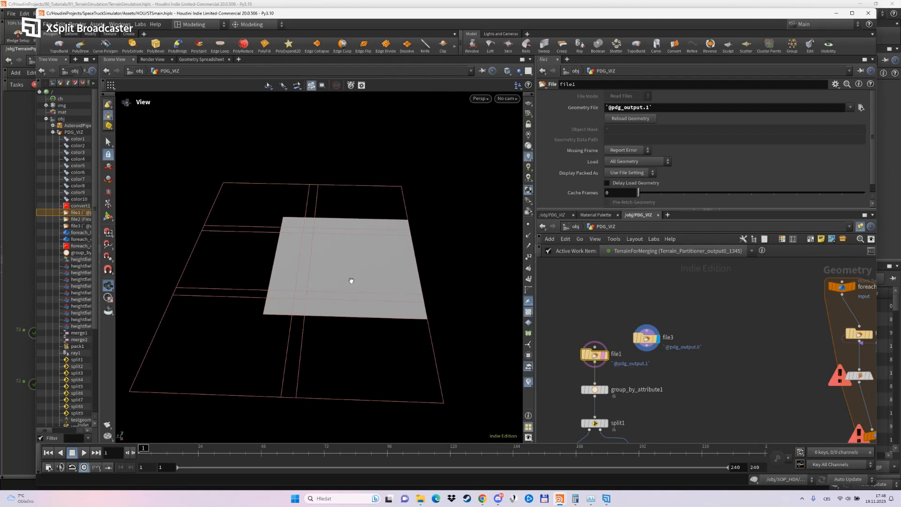
{"action": "left_click_drag", "start_coordinate": [352, 280], "coordinate": [327, 315]}
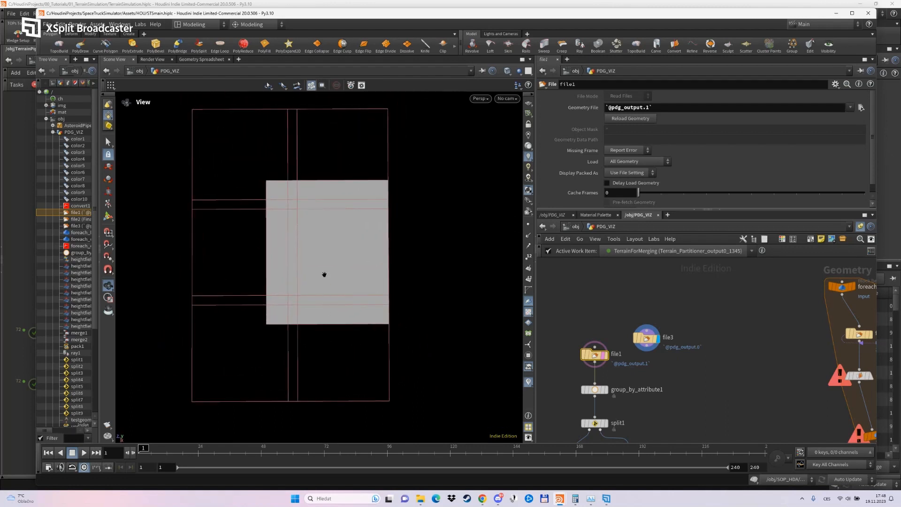
{"action": "middle_click_drag", "start_coordinate": [322, 274], "coordinate": [327, 288]}
{"action": "scroll", "coordinate": [347, 279], "scroll_direction": "down", "scroll_amount": 2}
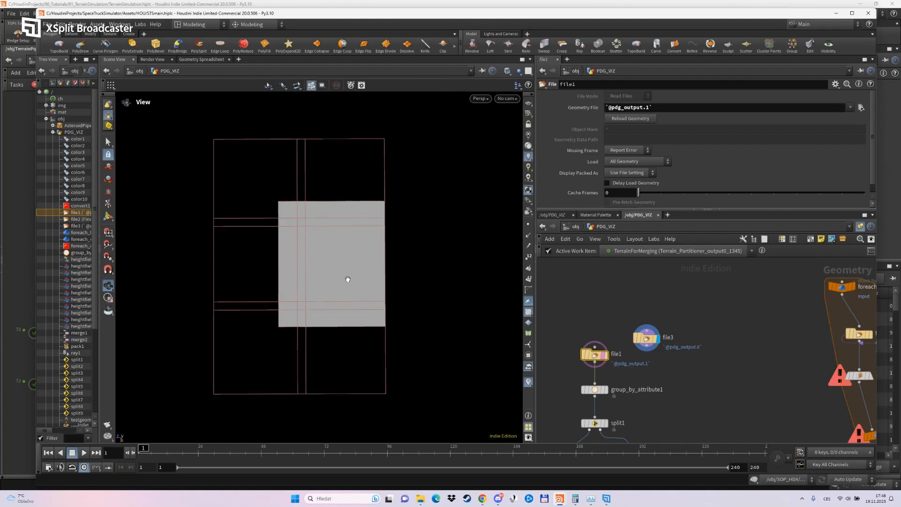
Switch the active work item to Terrain_Partitioner_output0_1343 and preview file1's terrain, followed by file3's tile and neighbouring bounds.
{"action": "left_click", "coordinate": [623, 251]}
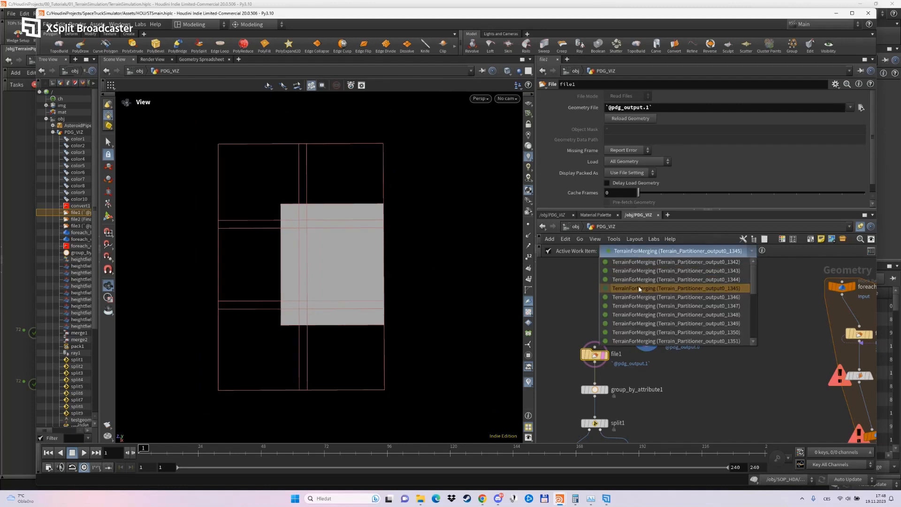
{"action": "left_click", "coordinate": [637, 271]}
{"action": "left_click", "coordinate": [607, 355]}
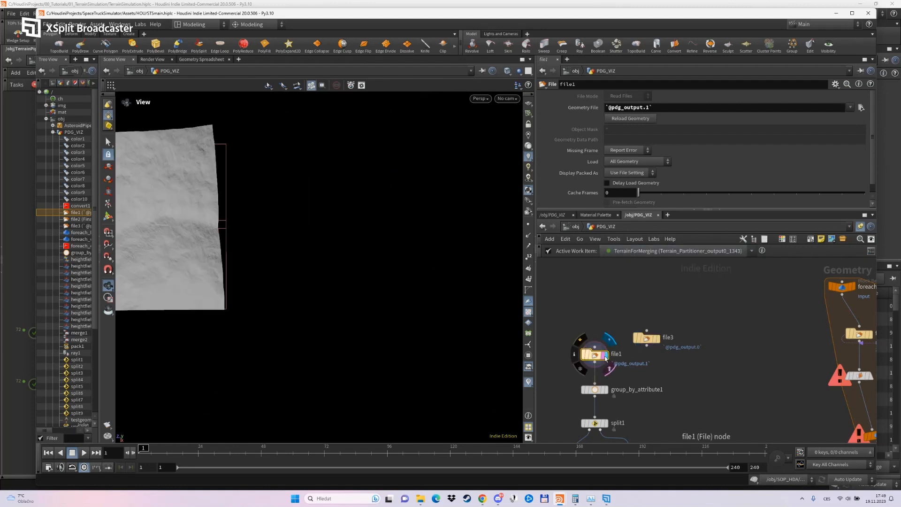
{"action": "left_click_drag", "start_coordinate": [341, 292], "coordinate": [466, 305]}
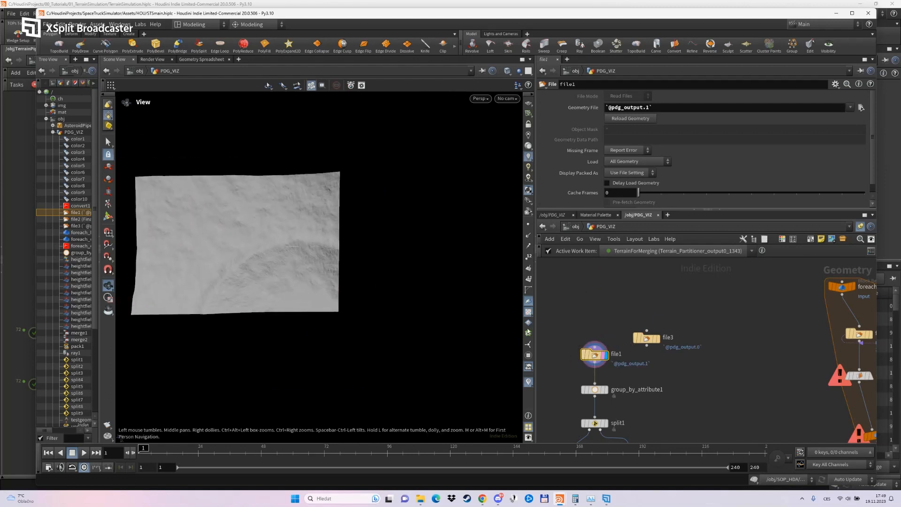
{"action": "left_click", "coordinate": [657, 338]}
{"action": "left_click", "coordinate": [650, 343]}
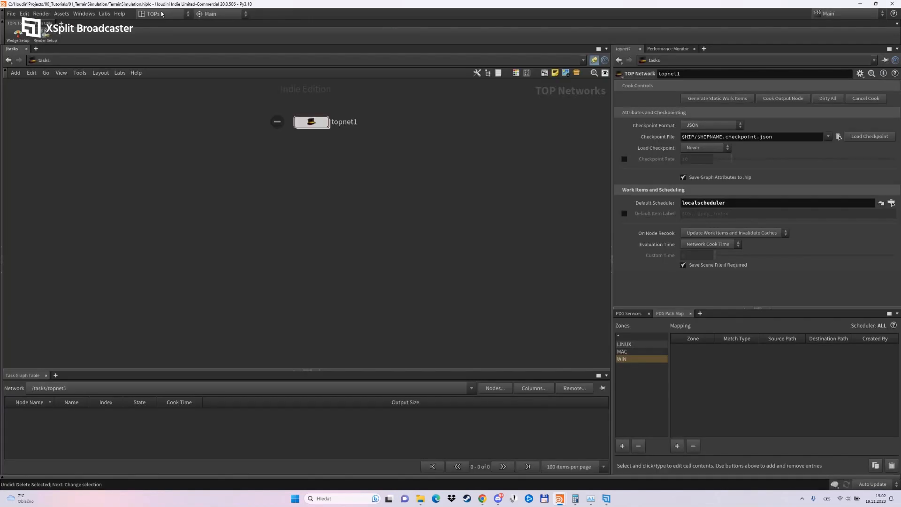
In the TerrainSimulation scene, check that the TOPs desktop is active and enter the topnet1 network.
{"action": "left_click", "coordinate": [158, 14]}
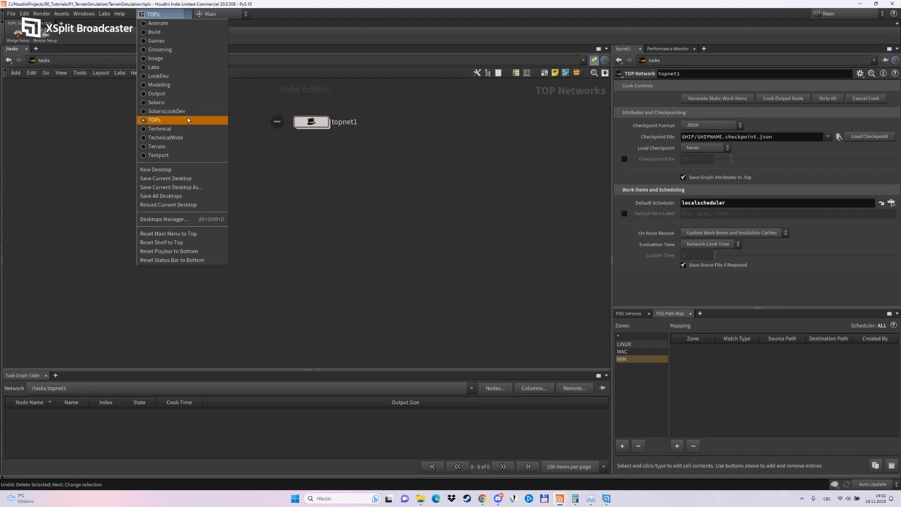
{"action": "left_click", "coordinate": [380, 115]}
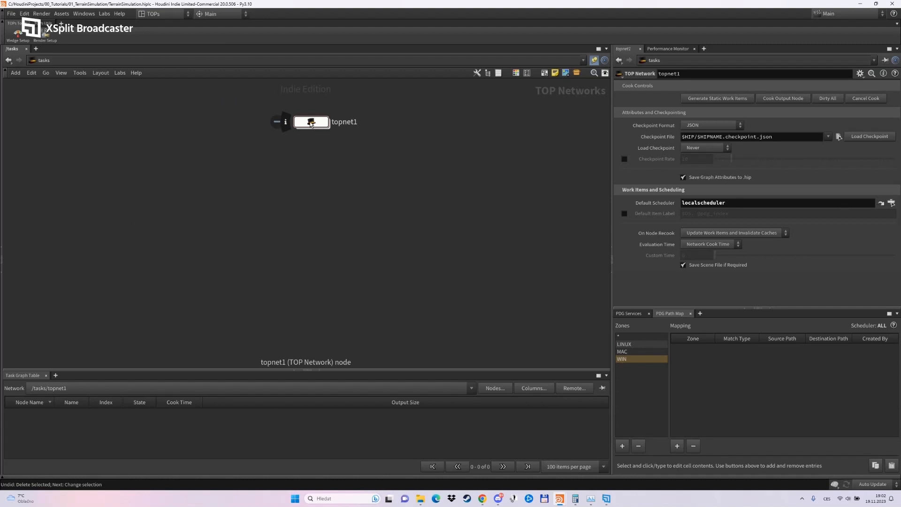
{"action": "double_click", "coordinate": [310, 122]}
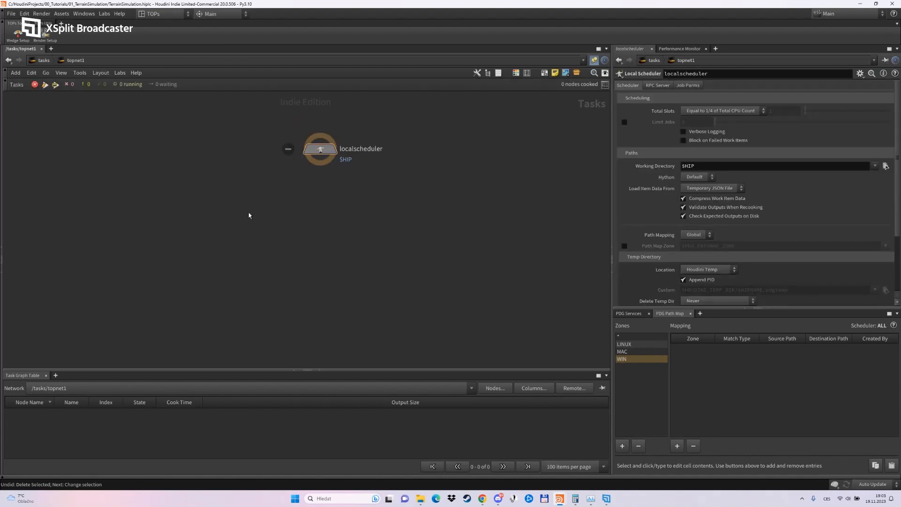
Add a Generic Generator node below the local scheduler and set its item count to 10.
{"action": "key", "text": "Tab"}
{"action": "type", "text": "gene"}
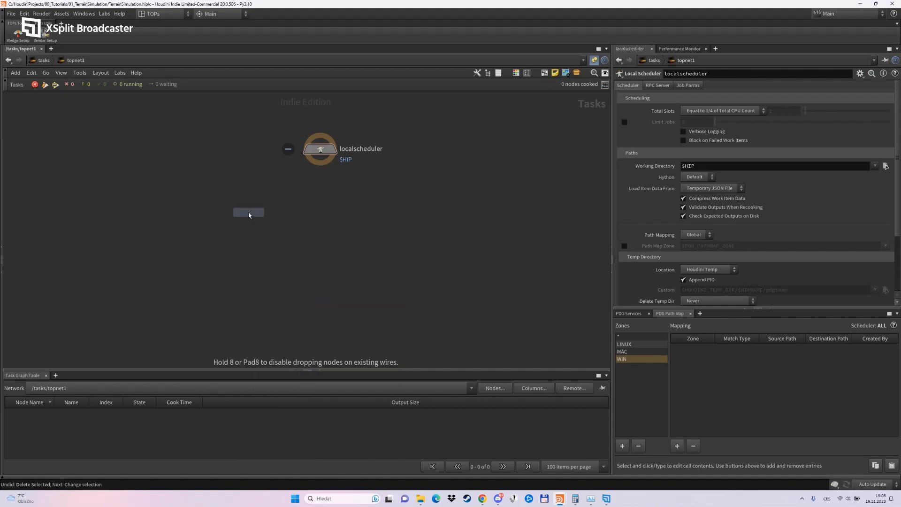
{"action": "left_click", "coordinate": [320, 208]}
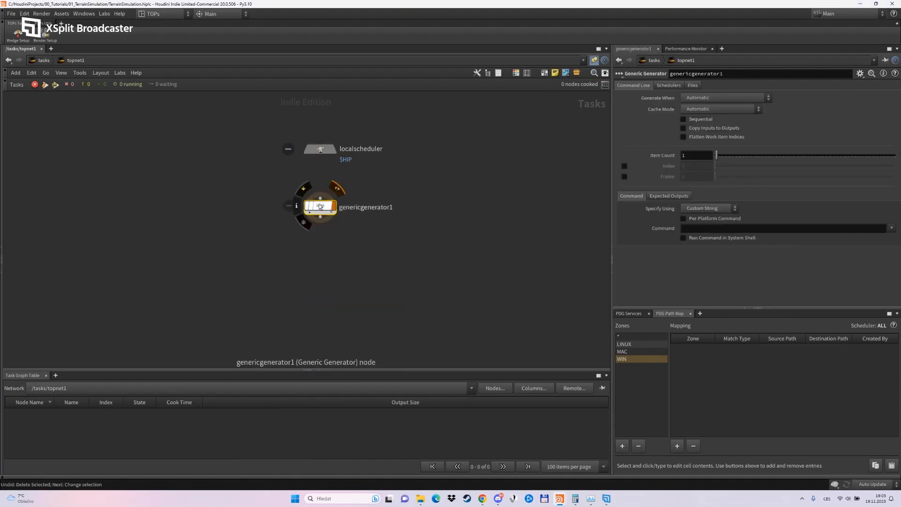
{"action": "left_click", "coordinate": [692, 154]}
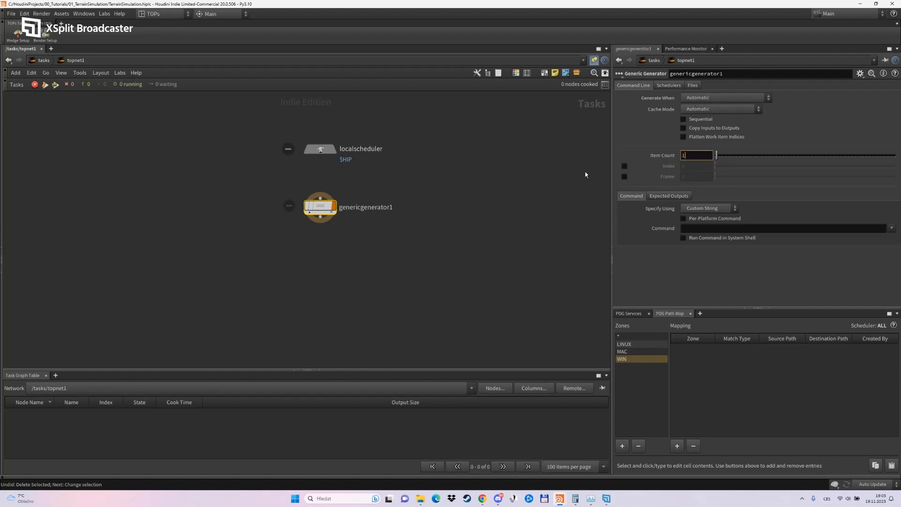
{"action": "type", "text": "0"}
{"action": "key", "text": "Return"}
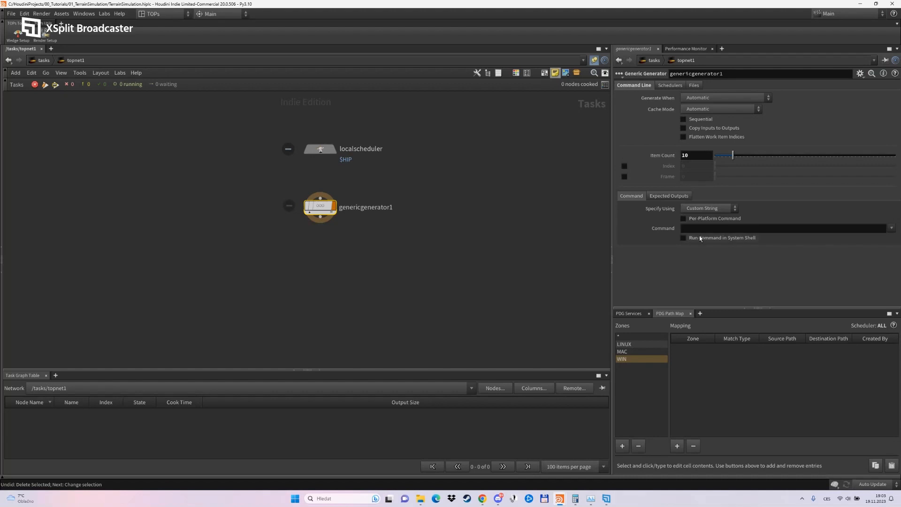
{"action": "left_click", "coordinate": [670, 195]}
Add an Attribute Create node below the Generic Generator and connect the generator's output to it.
{"action": "key", "text": "Tab"}
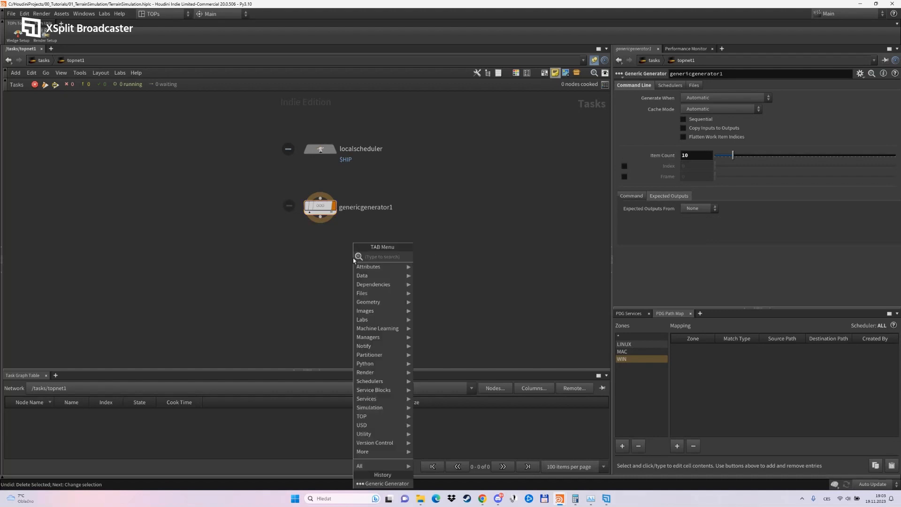
{"action": "type", "text": "attc"}
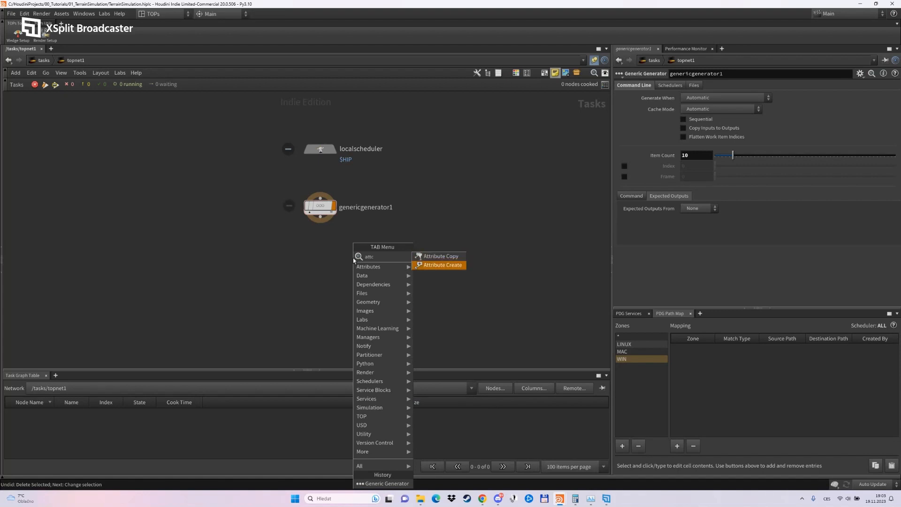
{"action": "key", "text": "Return"}
{"action": "left_click", "coordinate": [320, 253]}
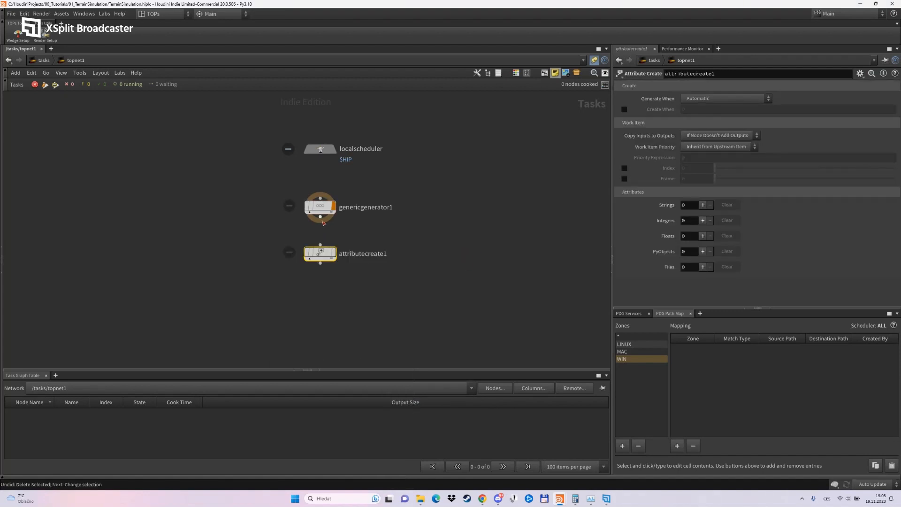
{"action": "left_click_drag", "start_coordinate": [321, 218], "coordinate": [320, 245]}
{"action": "left_click", "coordinate": [703, 220]}
{"action": "scroll", "coordinate": [661, 251], "scroll_direction": "down", "scroll_amount": 2}
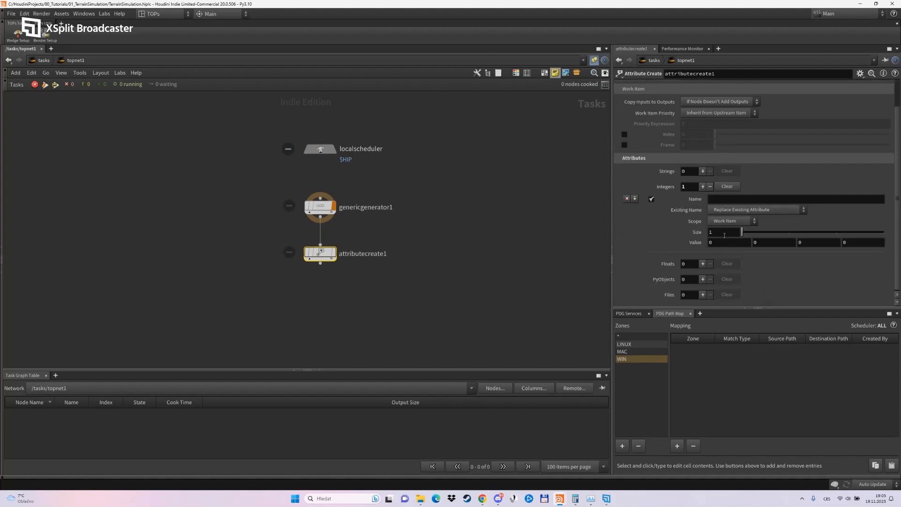
{"action": "left_click", "coordinate": [724, 200]}
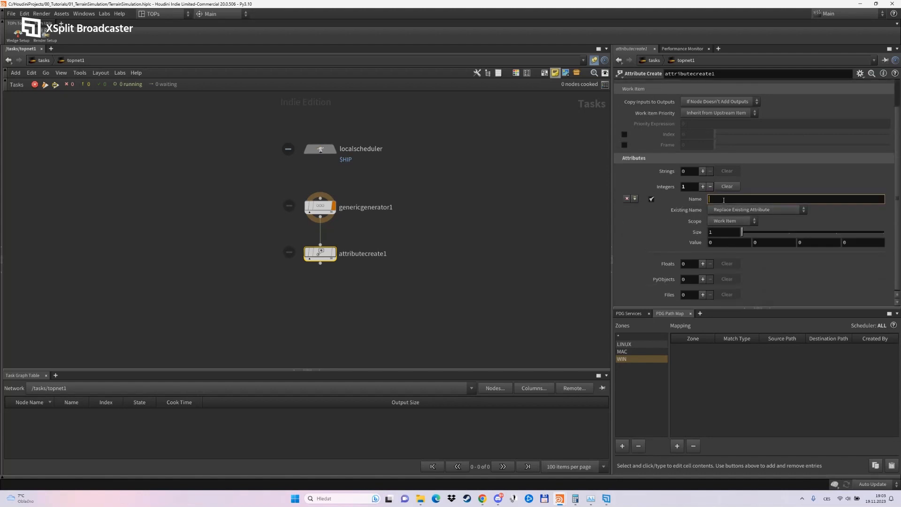
{"action": "left_click", "coordinate": [722, 244]}
{"action": "type", "text": "@"}
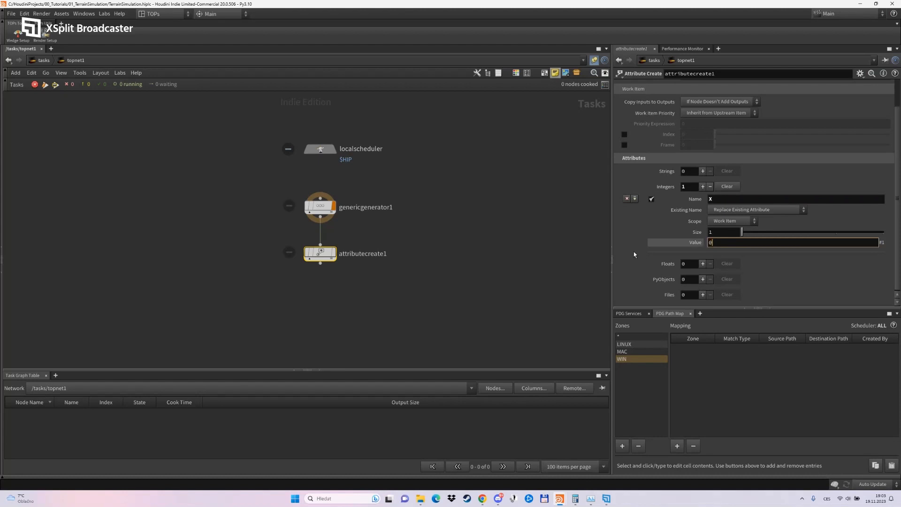
{"action": "type", "text": "pdg"}
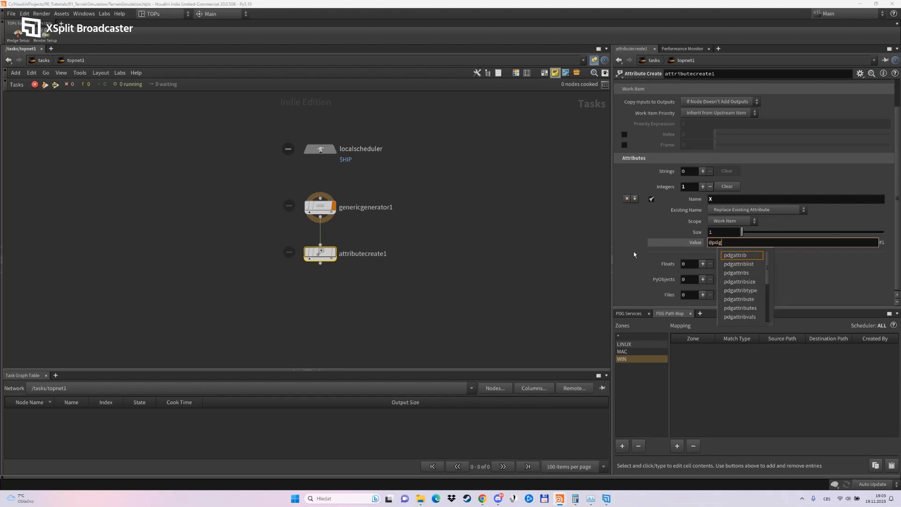
{"action": "type", "text": "_:index"}
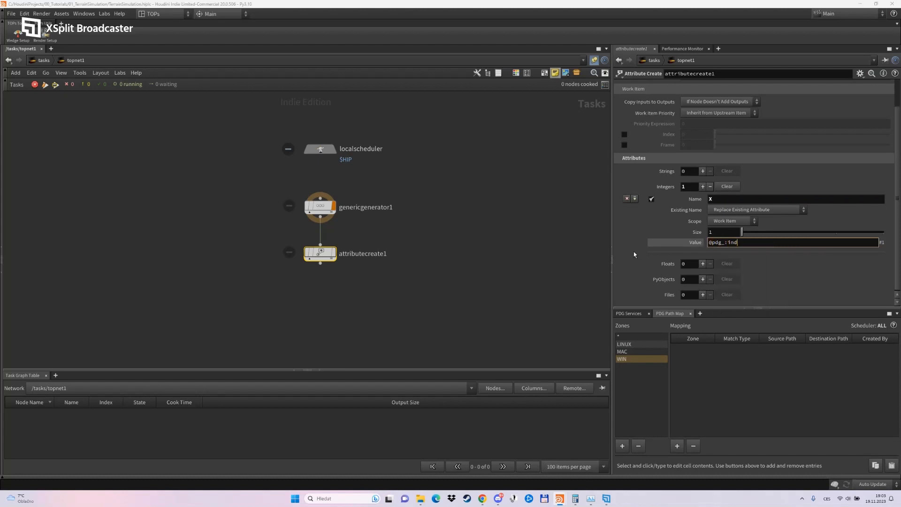
{"action": "key", "text": "BackSpace"}
{"action": "key", "text": "BackSpace"}
{"action": "key", "text": "BackSpace"}
{"action": "key", "text": "BackSpace"}
{"action": "key", "text": "BackSpace"}
{"action": "key", "text": "BackSpace"}
{"action": "type", "text": "index"}
{"action": "key", "text": "Return"}
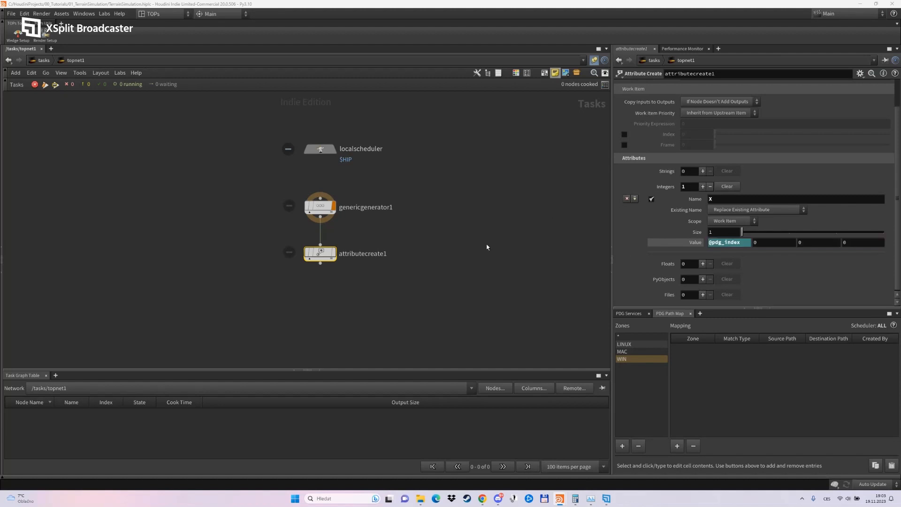
Dirty and cook the Attribute Create node and check the X values of its work items in the task graph table.
{"action": "right_click", "coordinate": [322, 254]}
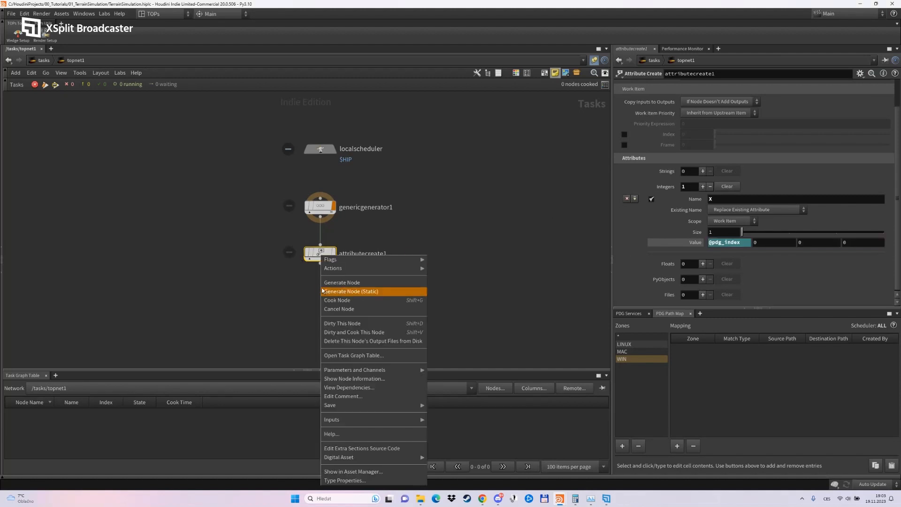
{"action": "left_click", "coordinate": [356, 334]}
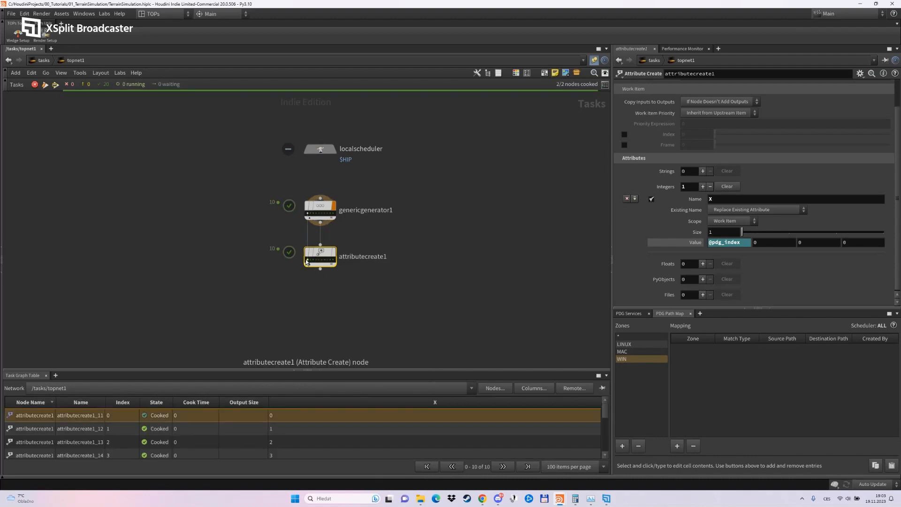
{"action": "scroll", "coordinate": [289, 419], "scroll_direction": "down", "scroll_amount": 3}
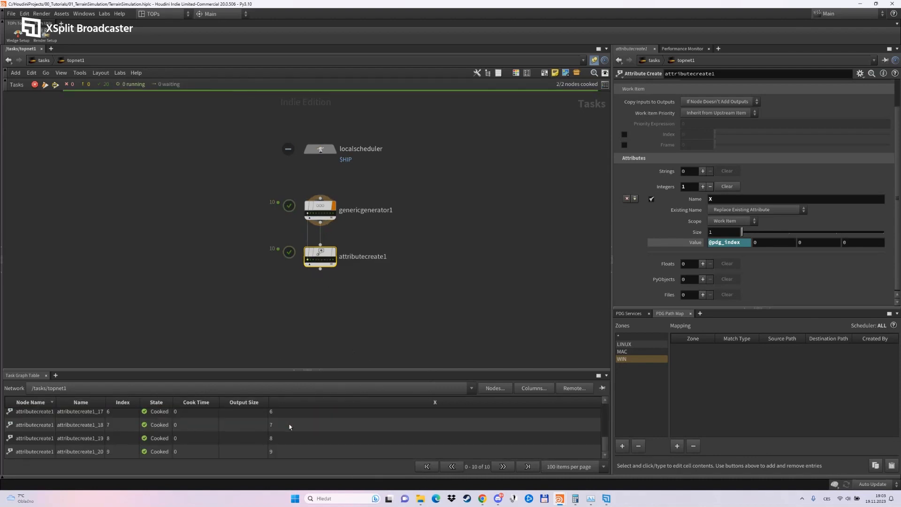
{"action": "scroll", "coordinate": [287, 445], "scroll_direction": "up", "scroll_amount": 3}
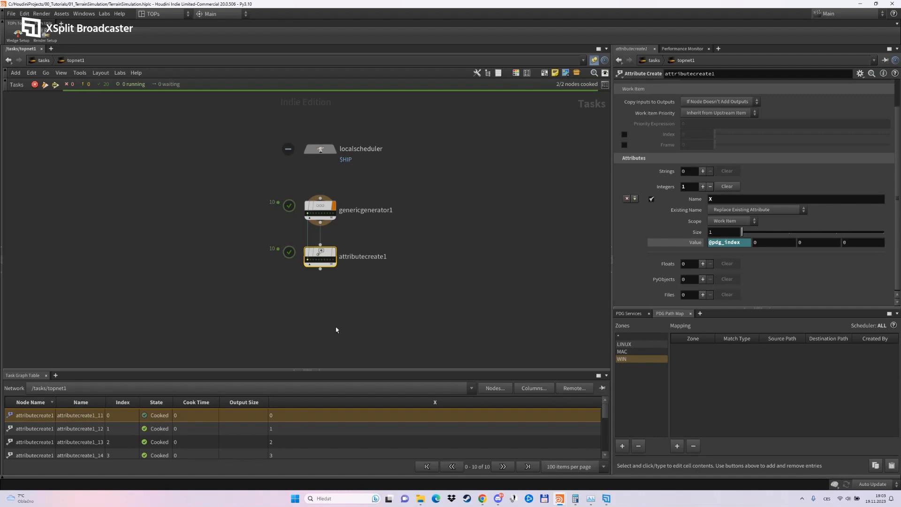
Add a Wedge node below the Attribute Create node, connect it to that node's output and make it the output node.
{"action": "middle_click_drag", "start_coordinate": [336, 329], "coordinate": [338, 273]}
{"action": "key", "text": "Tab"}
{"action": "type", "text": "wedge"}
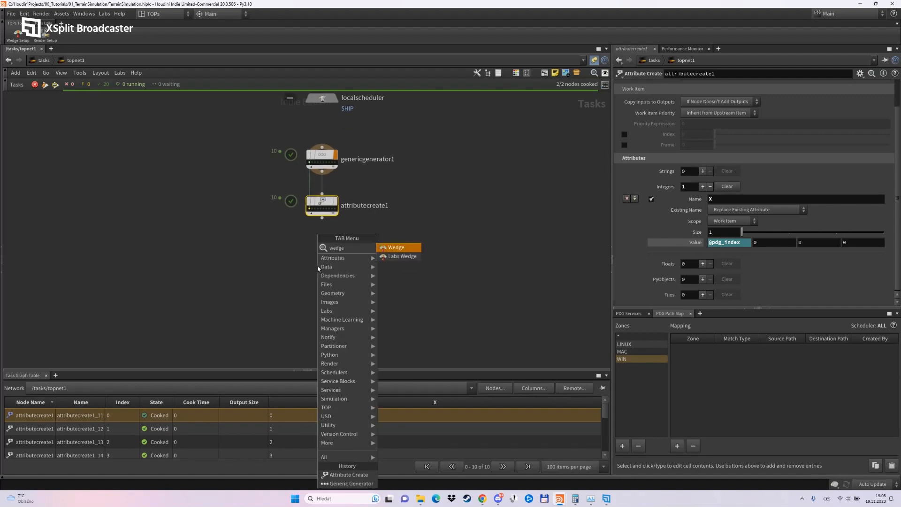
{"action": "key", "text": "Return"}
{"action": "left_click", "coordinate": [317, 262]}
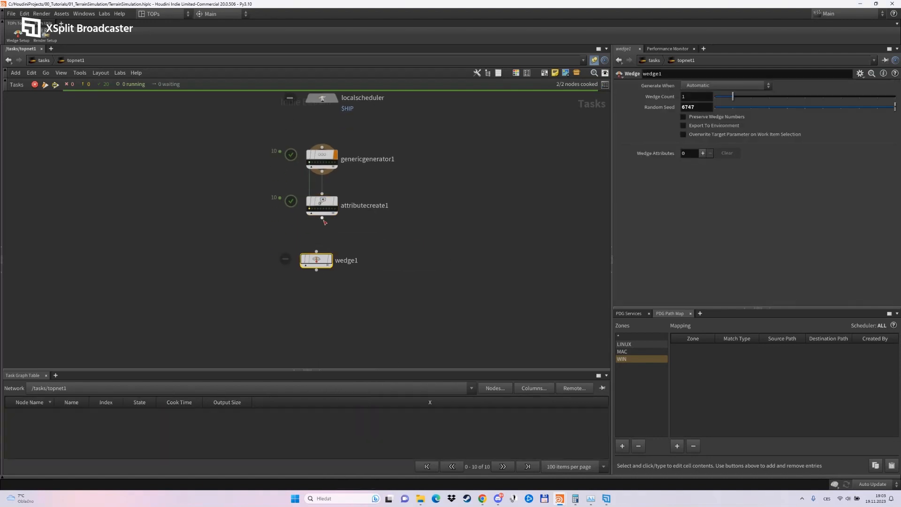
{"action": "left_click", "coordinate": [331, 246]}
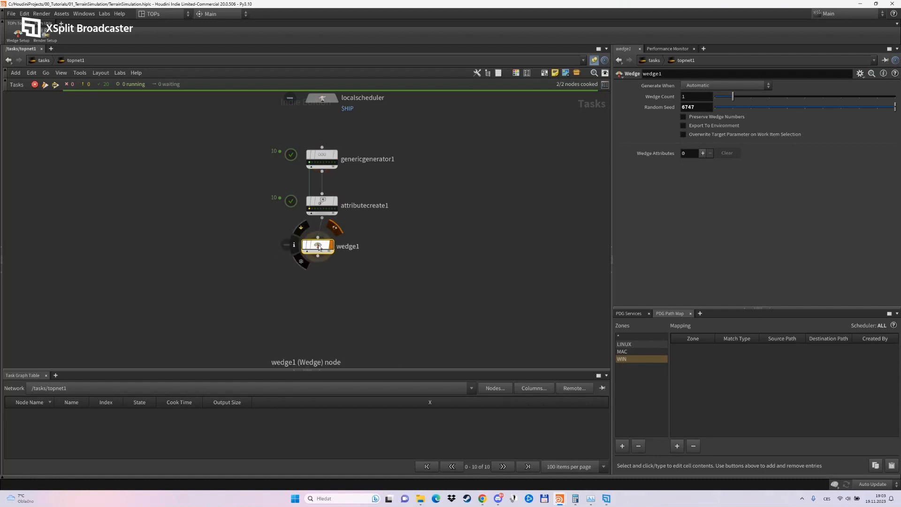
Set the Wedge node's wedge count to 15 and add a wedge attribute named Y.
{"action": "left_click", "coordinate": [699, 95]}
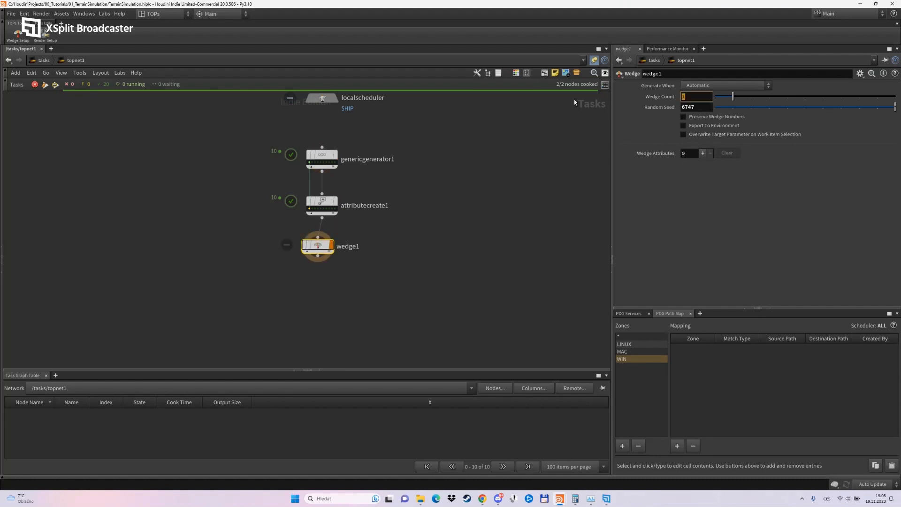
{"action": "type", "text": "15"}
{"action": "key", "text": "Return"}
{"action": "left_click", "coordinate": [703, 153]}
{"action": "left_click", "coordinate": [746, 177]}
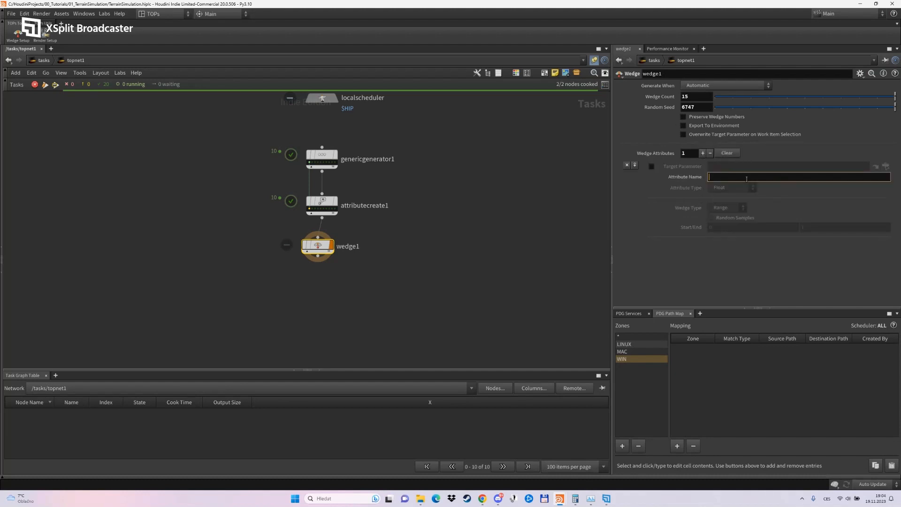
{"action": "key", "text": "Return"}
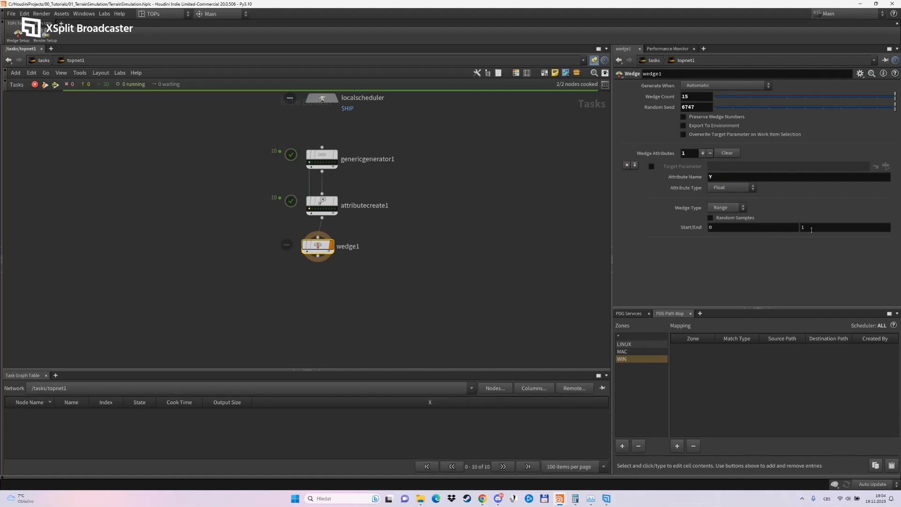
Set the end of the float Y range to the wedge count reference minus one, ch("wedgecount")-1.
{"action": "right_click", "coordinate": [669, 97]}
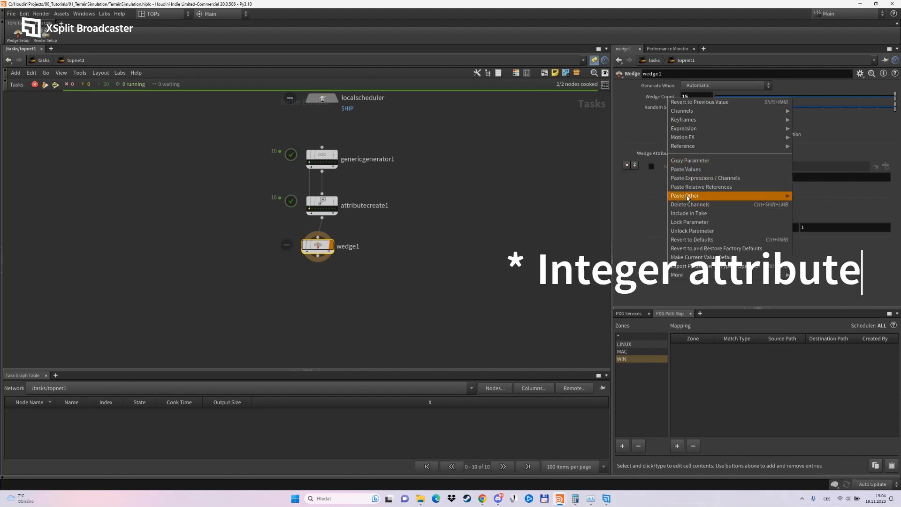
{"action": "left_click", "coordinate": [691, 161]}
{"action": "right_click", "coordinate": [803, 227]}
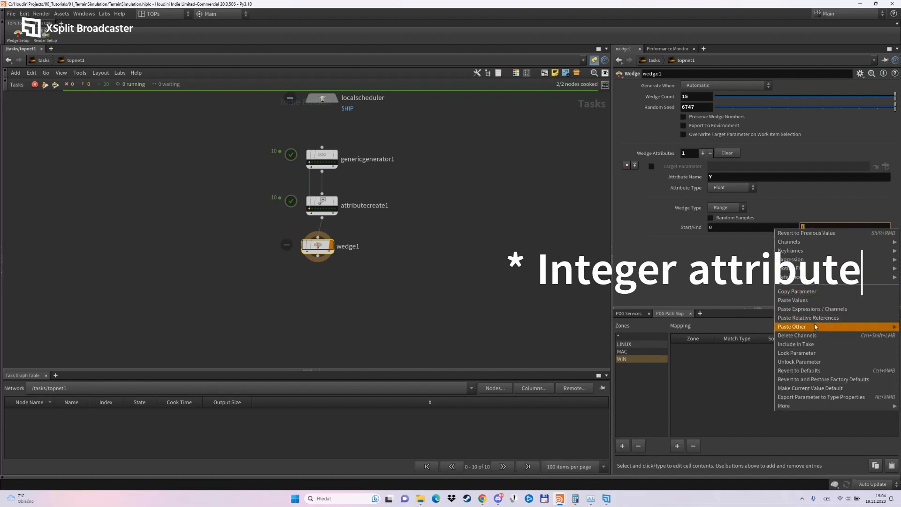
{"action": "left_click", "coordinate": [815, 318]}
{"action": "type", "text": "-1"}
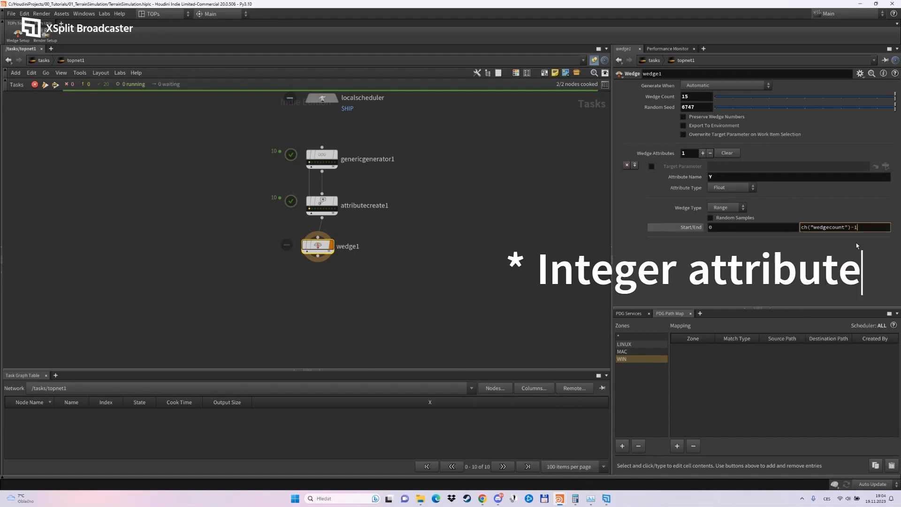
{"action": "key", "text": "Return"}
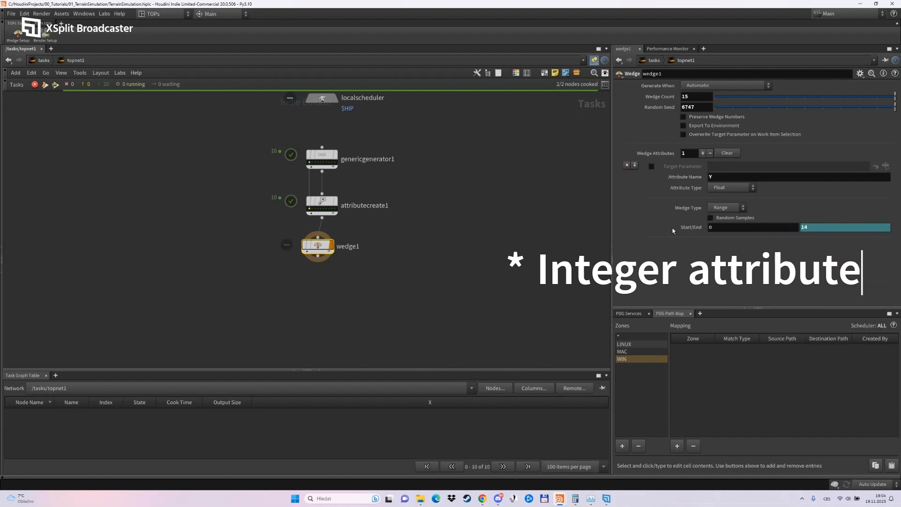
Dirty and cook the Wedge node and align it below the Attribute Create node.
{"action": "right_click", "coordinate": [322, 242]}
{"action": "left_click", "coordinate": [339, 319]}
{"action": "middle_click_drag", "start_coordinate": [363, 306], "coordinate": [389, 278]}
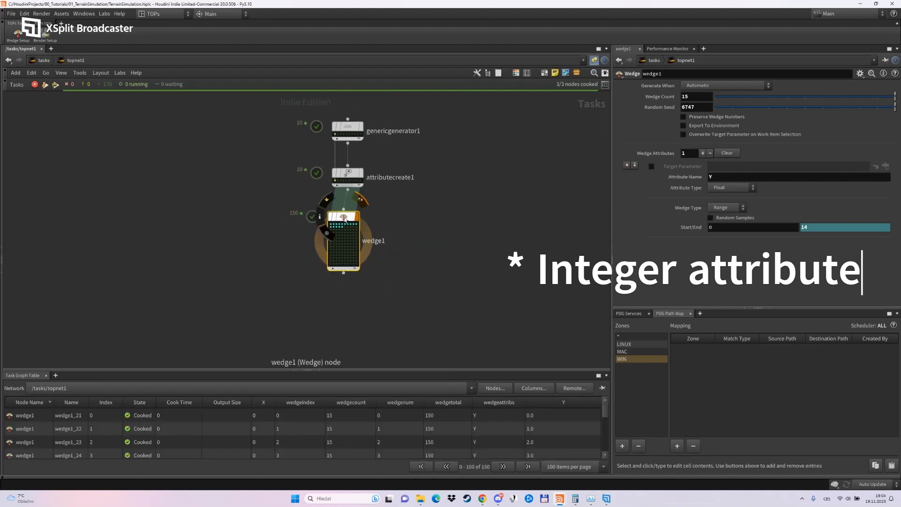
{"action": "left_click_drag", "start_coordinate": [344, 216], "coordinate": [348, 213]}
{"action": "left_click", "coordinate": [394, 305]}
Examine the X and Y values of the wedge work items in the task graph table, sorting by wedgeindex and X.
{"action": "left_click", "coordinate": [335, 221]}
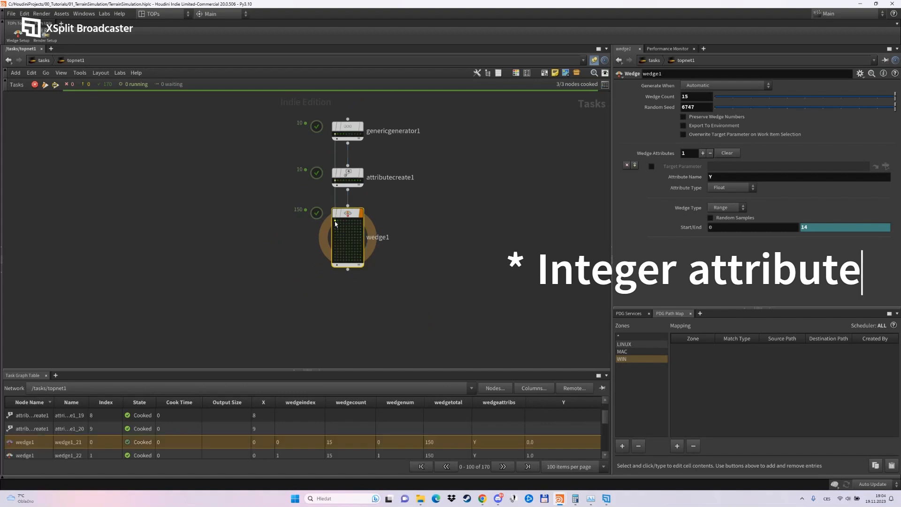
{"action": "left_click", "coordinate": [335, 224]}
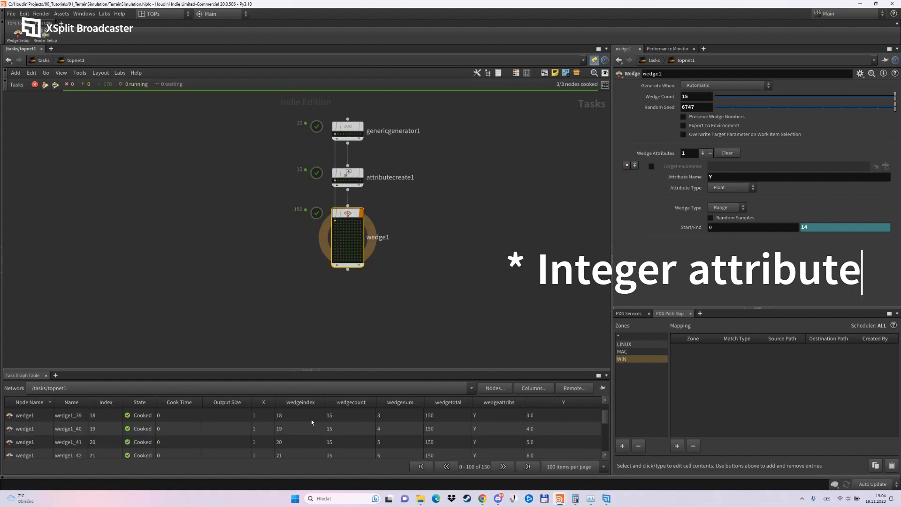
{"action": "mouse_move", "coordinate": [605, 415]}
{"action": "left_mouse_down"}
{"action": "mouse_move", "coordinate": [605, 430]}
{"action": "mouse_move", "coordinate": [604, 412]}
{"action": "left_mouse_up"}
{"action": "left_click", "coordinate": [298, 403]}
{"action": "left_click", "coordinate": [294, 404]}
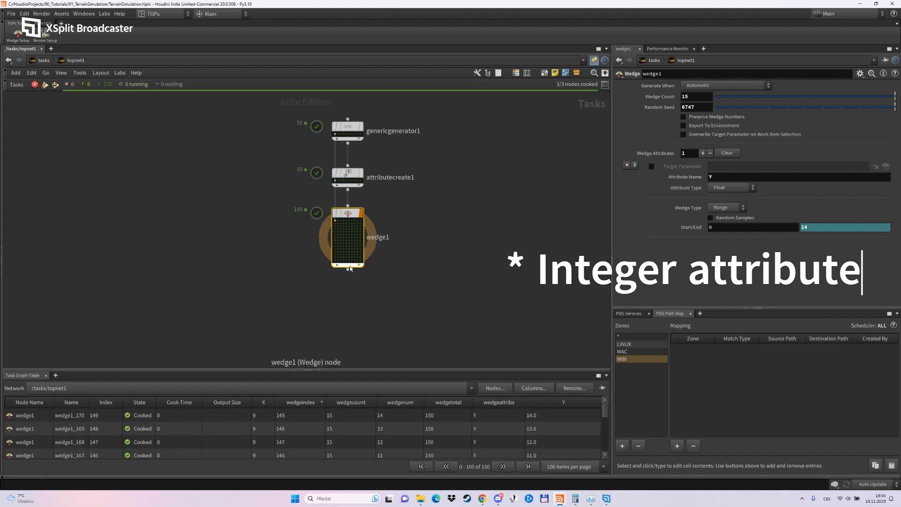
{"action": "left_click", "coordinate": [263, 402]}
Change the Y attribute's type to Integer with a range end of ch("wedgecount")-1, and dirty and cook the Wedge node.
{"action": "left_click", "coordinate": [725, 191]}
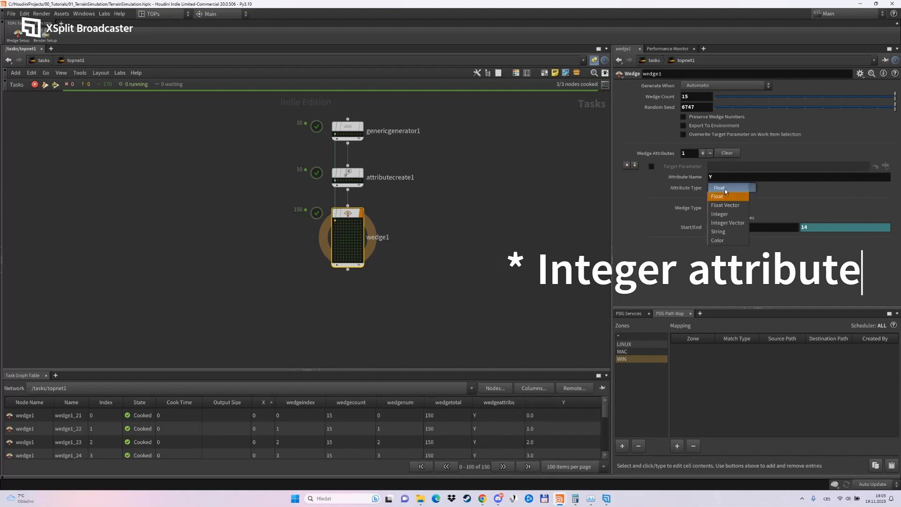
{"action": "left_click", "coordinate": [725, 212]}
{"action": "left_click", "coordinate": [828, 226]}
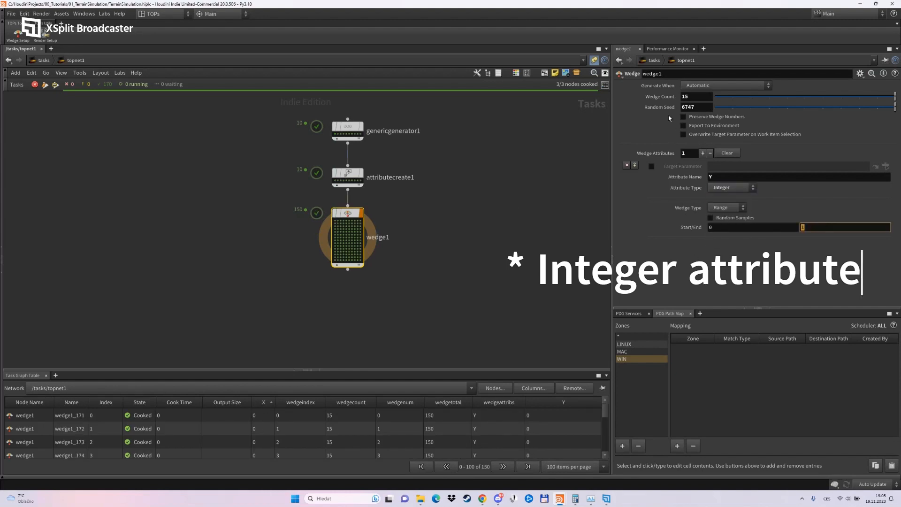
{"action": "right_click", "coordinate": [661, 97]}
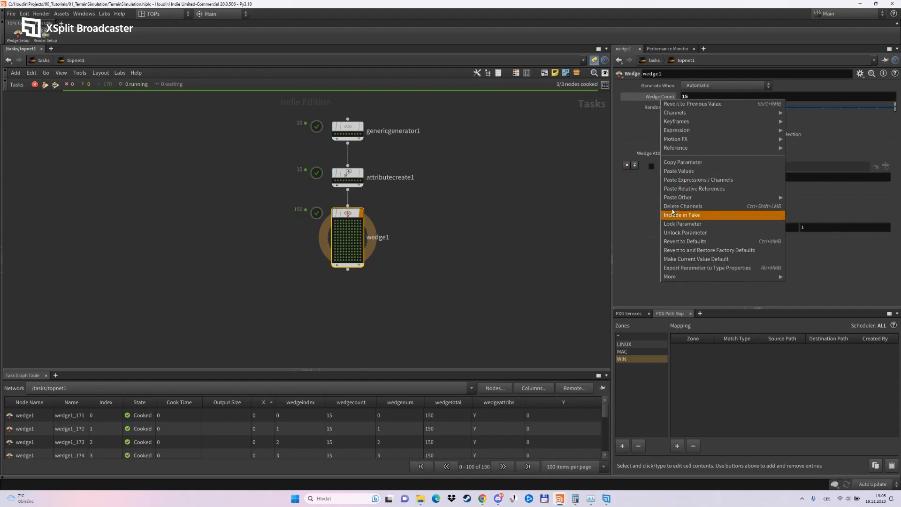
{"action": "left_click", "coordinate": [674, 164]}
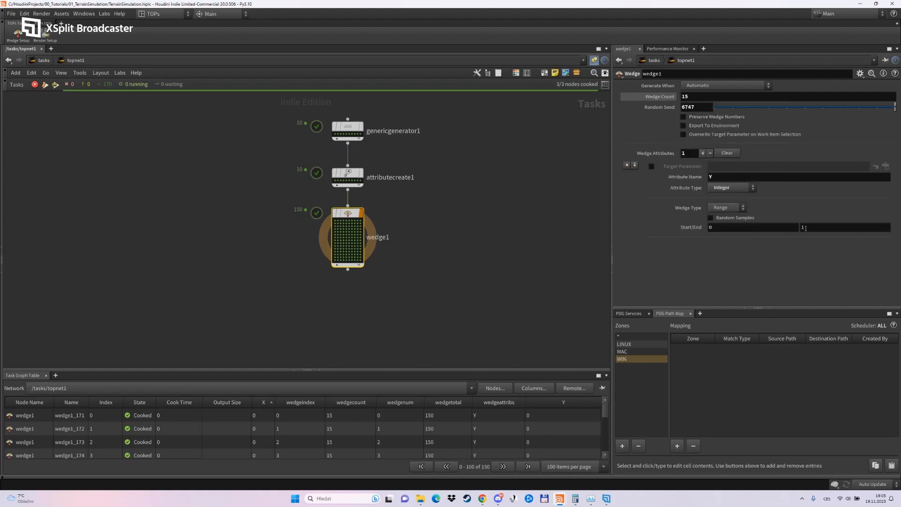
{"action": "right_click", "coordinate": [803, 227]}
{"action": "left_click", "coordinate": [805, 318]}
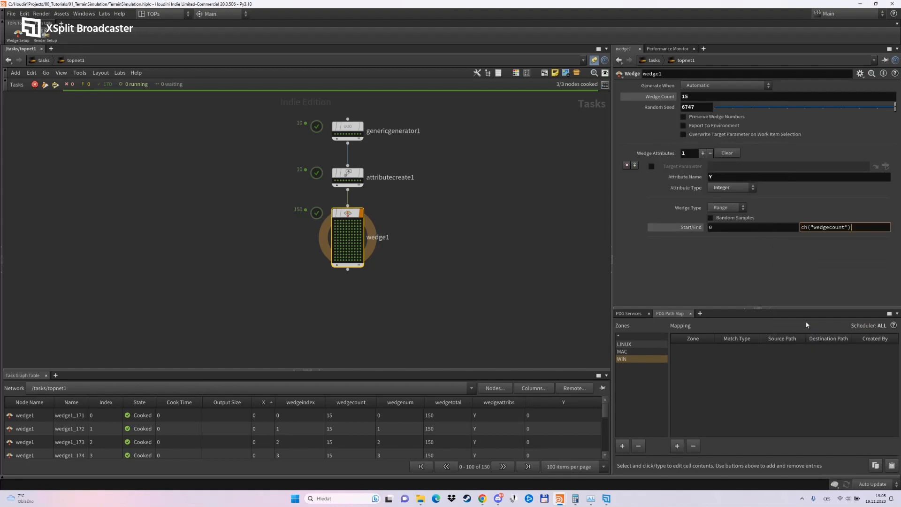
{"action": "key", "text": "Return"}
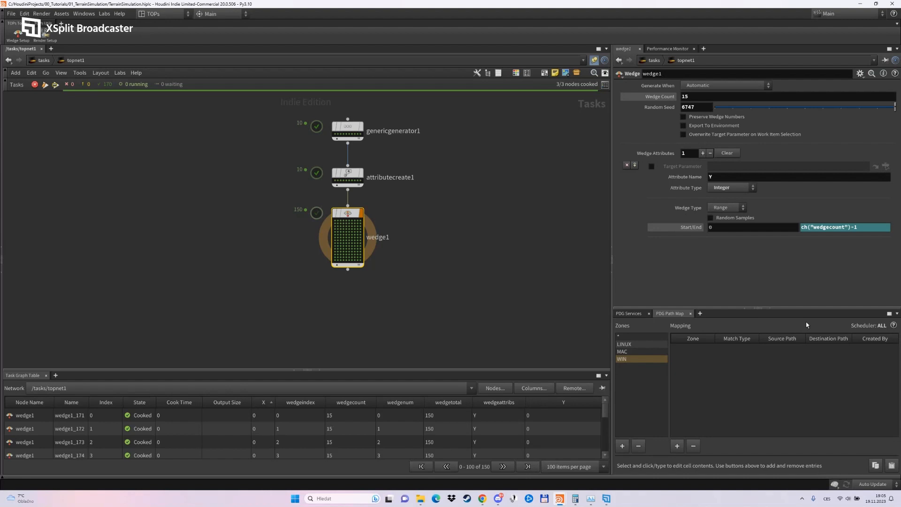
{"action": "right_click", "coordinate": [340, 211]}
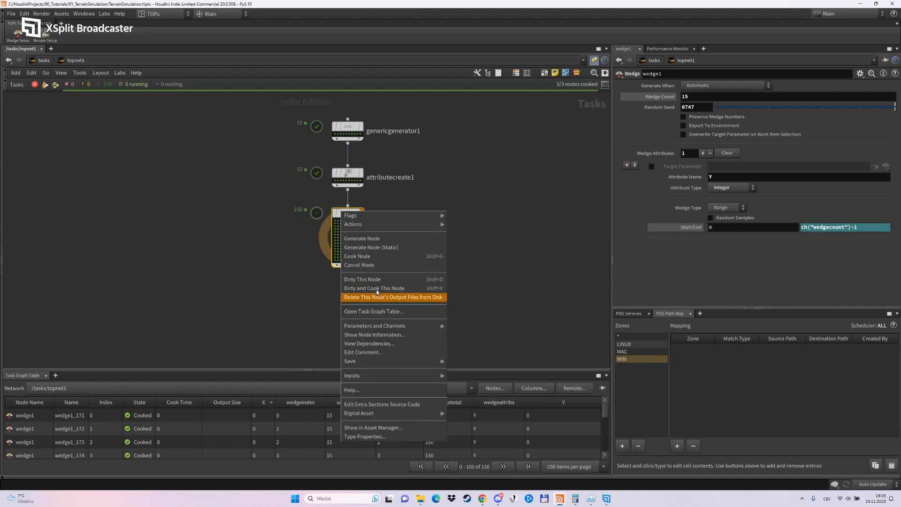
{"action": "left_click", "coordinate": [372, 288]}
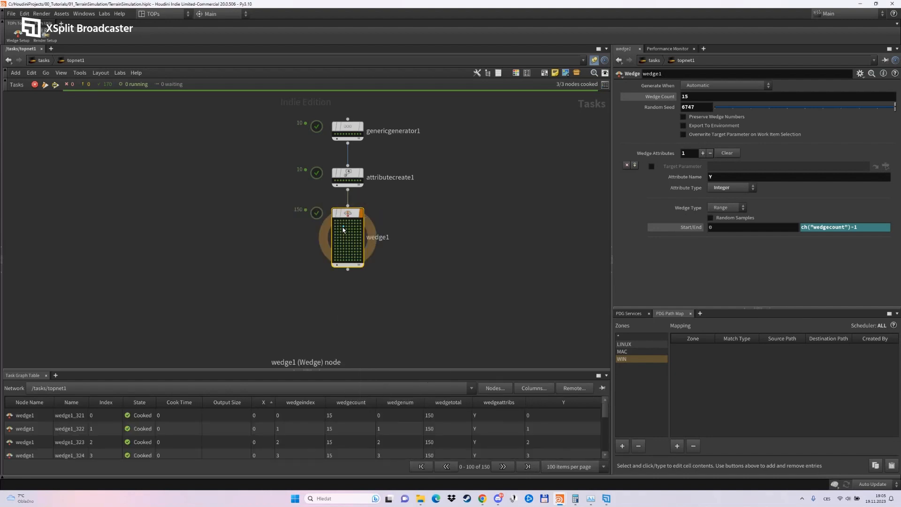
Add two Null nodes side by side below the Wedge node and connect its output to both.
{"action": "middle_click_drag", "start_coordinate": [411, 214], "coordinate": [380, 197]}
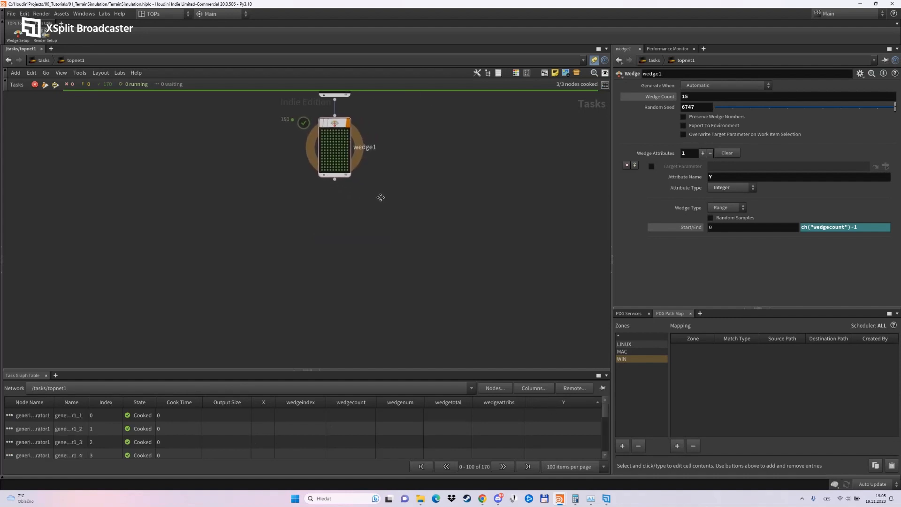
{"action": "scroll", "coordinate": [320, 243], "scroll_direction": "down", "scroll_amount": 2}
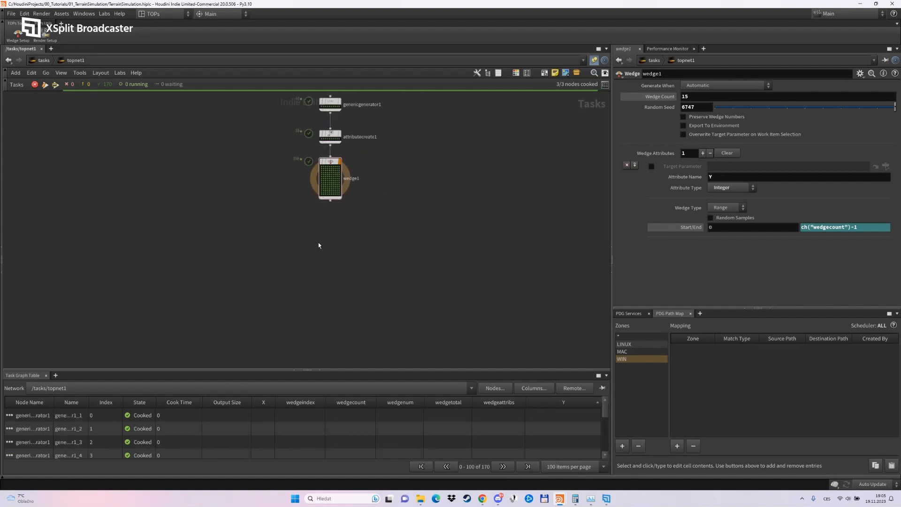
{"action": "middle_click_drag", "start_coordinate": [319, 243], "coordinate": [296, 236]}
{"action": "key", "text": "Tab"}
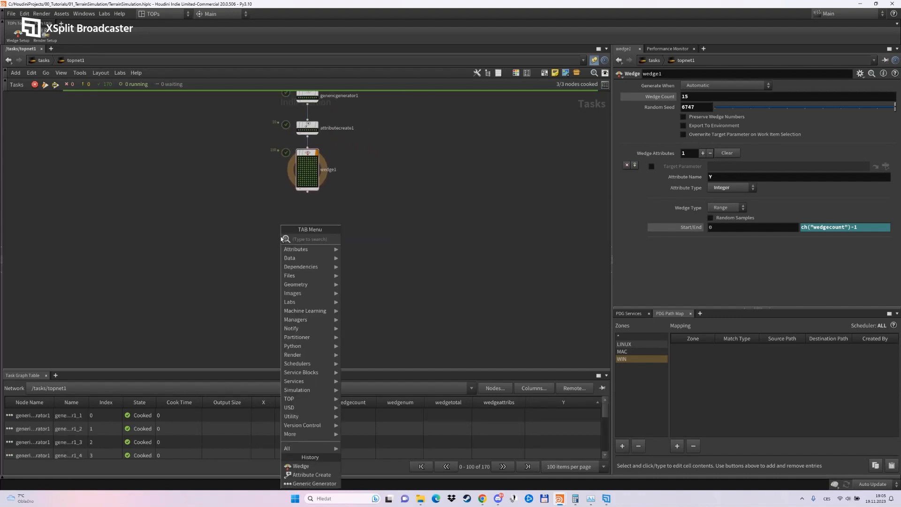
{"action": "type", "text": "null"}
{"action": "key", "text": "Return"}
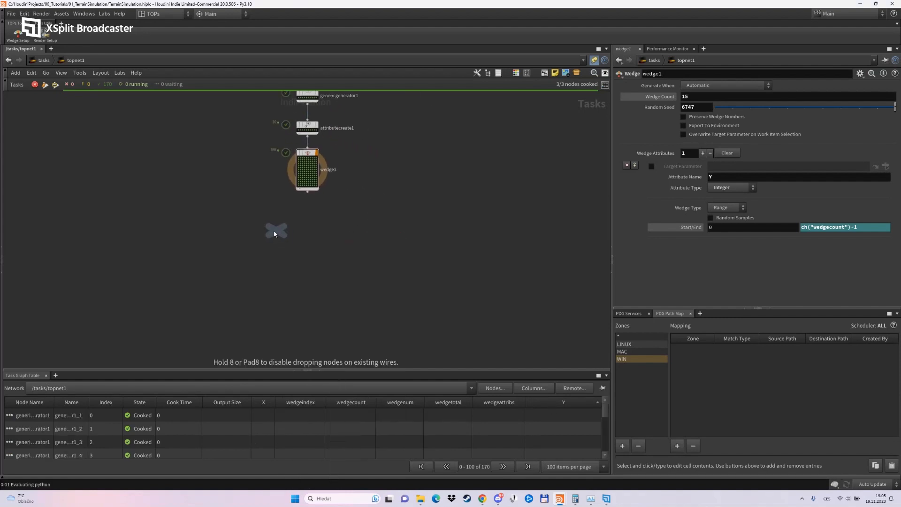
{"action": "left_click", "coordinate": [260, 232]}
{"action": "left_click_drag", "start_coordinate": [260, 232], "coordinate": [358, 233], "text": "alt"}
{"action": "left_click_drag", "start_coordinate": [308, 192], "coordinate": [260, 226]}
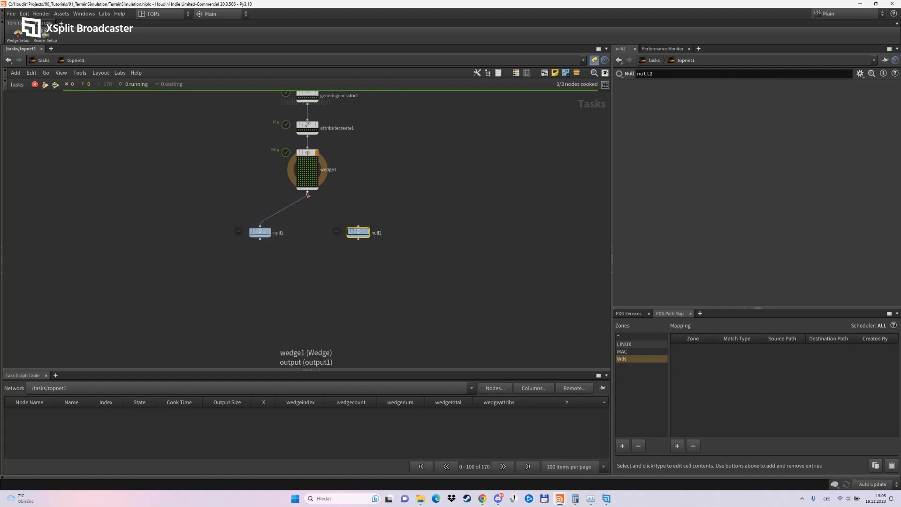
{"action": "left_click_drag", "start_coordinate": [307, 195], "coordinate": [352, 227]}
Dirty and cook both Null nodes below the Wedge node.
{"action": "right_click", "coordinate": [262, 233]}
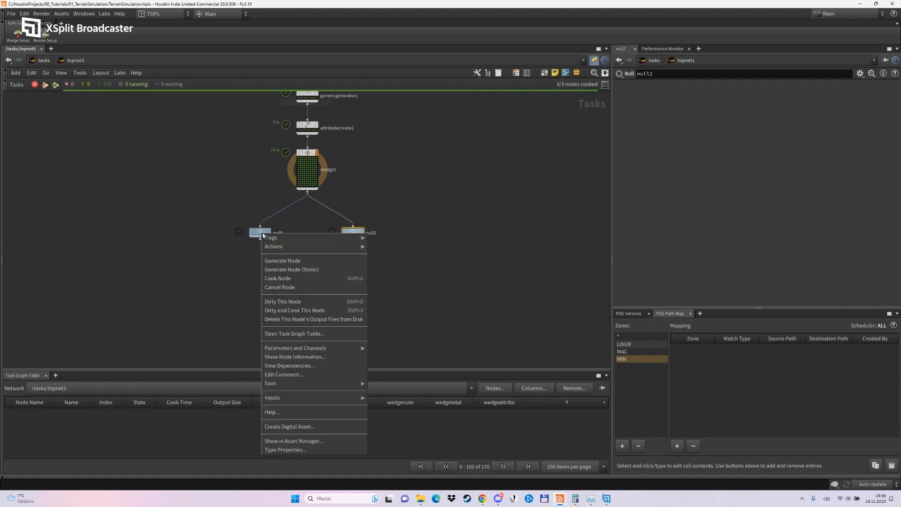
{"action": "left_click", "coordinate": [295, 310]}
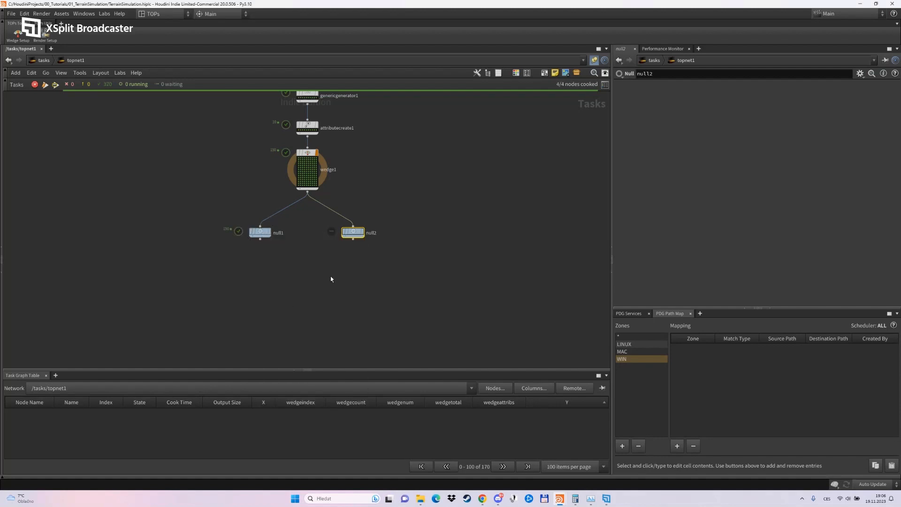
{"action": "right_click", "coordinate": [357, 232]}
{"action": "left_click", "coordinate": [385, 306]}
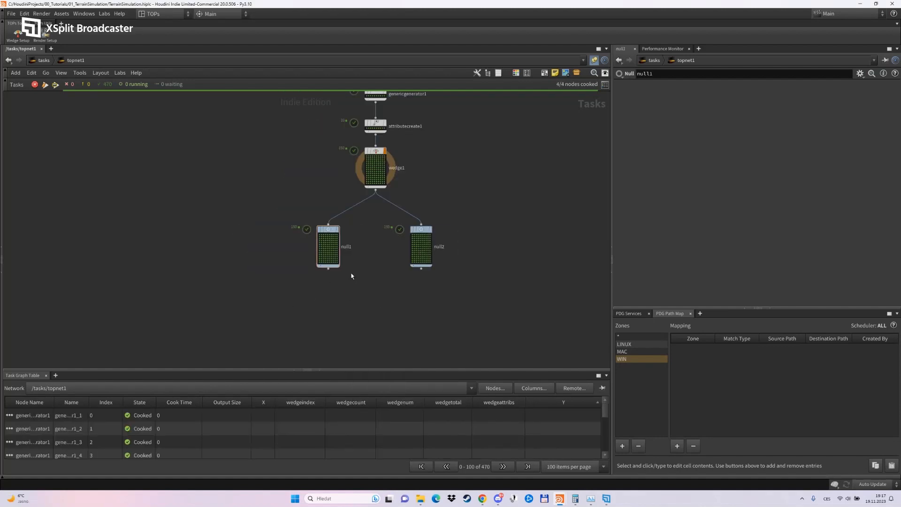
Rename the first Null node to Source and the second one to Destination.
{"action": "double_click", "coordinate": [348, 246]}
{"action": "type", "text": "Source"}
{"action": "key", "text": "Return"}
{"action": "double_click", "coordinate": [441, 247]}
{"action": "type", "text": "Destination"}
{"action": "key", "text": "Return"}
Open the info window of the Source node's work item with index 1, moving it aside to examine its X and Y values.
{"action": "scroll", "coordinate": [389, 293], "scroll_direction": "up", "scroll_amount": 4}
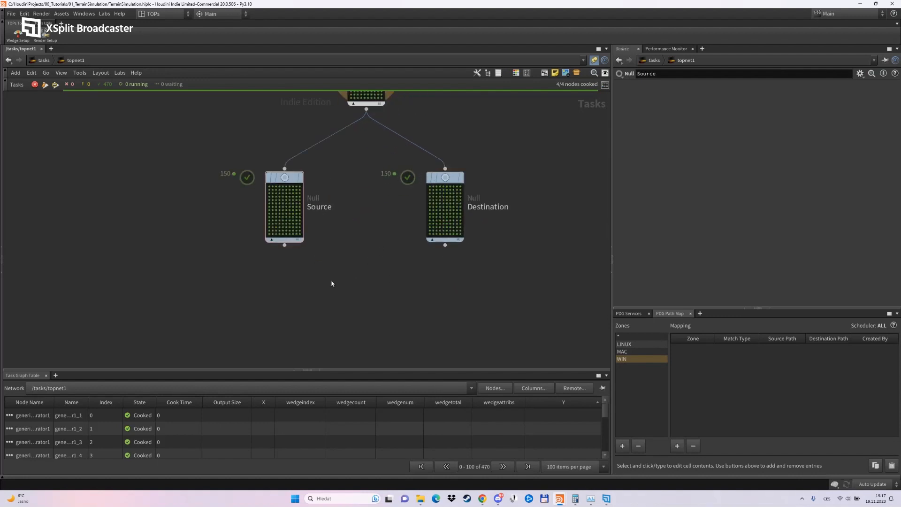
{"action": "middle_click_drag", "start_coordinate": [362, 274], "coordinate": [352, 304]}
{"action": "mouse_move", "coordinate": [270, 212]}
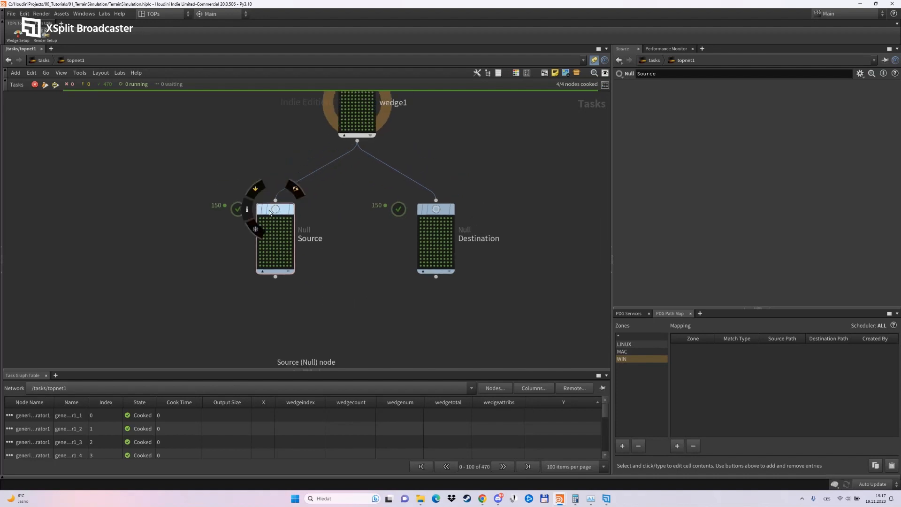
{"action": "left_click", "coordinate": [264, 220]}
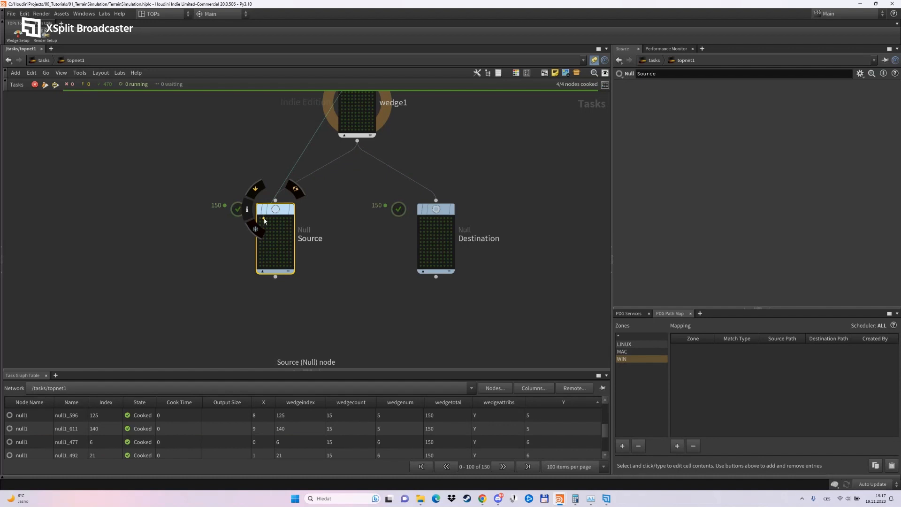
{"action": "right_click", "coordinate": [264, 220]}
{"action": "left_click", "coordinate": [281, 256]}
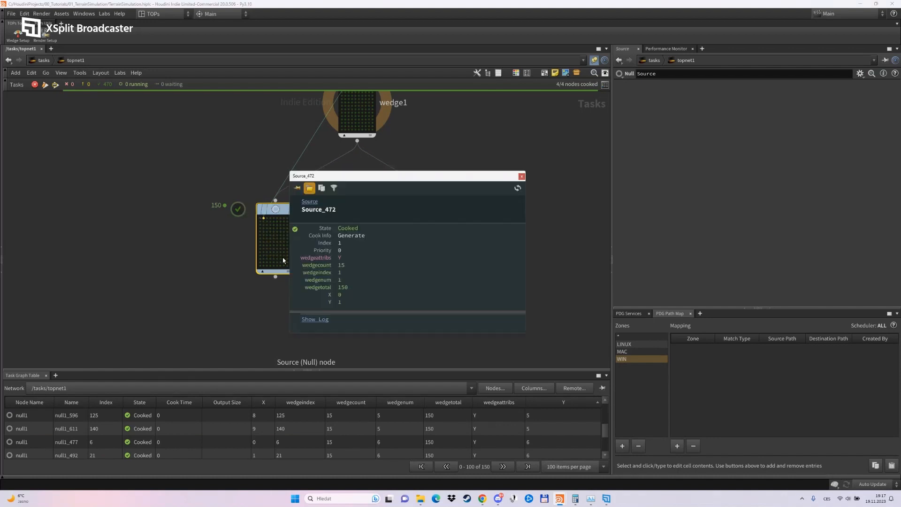
{"action": "left_click_drag", "start_coordinate": [329, 176], "coordinate": [48, 108]}
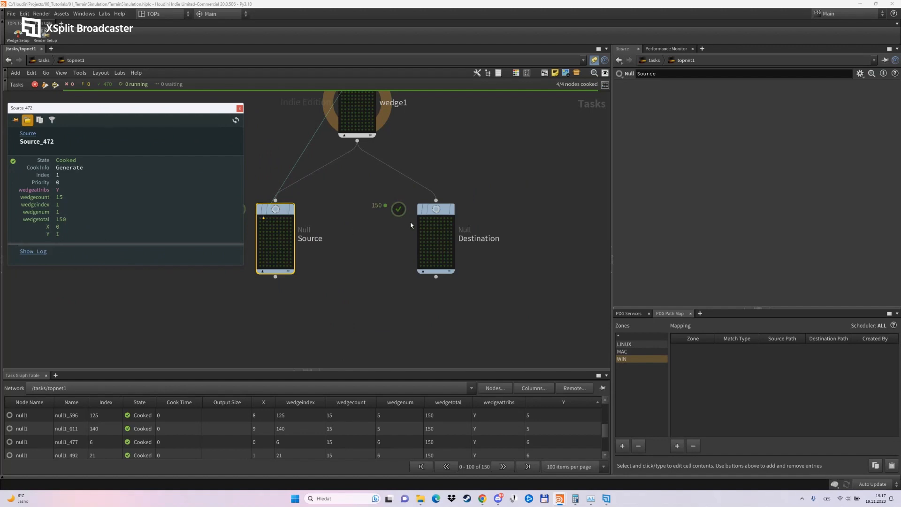
Open the info window of the Source node's work item with index 73 and place it beside the nodes to read its attributes.
{"action": "mouse_move", "coordinate": [441, 216]}
{"action": "left_click", "coordinate": [270, 241]}
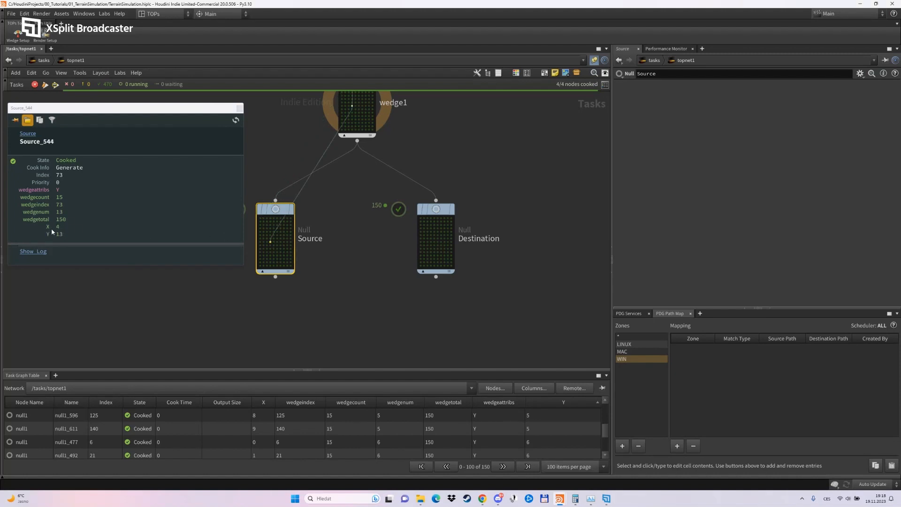
{"action": "left_click", "coordinate": [271, 243]}
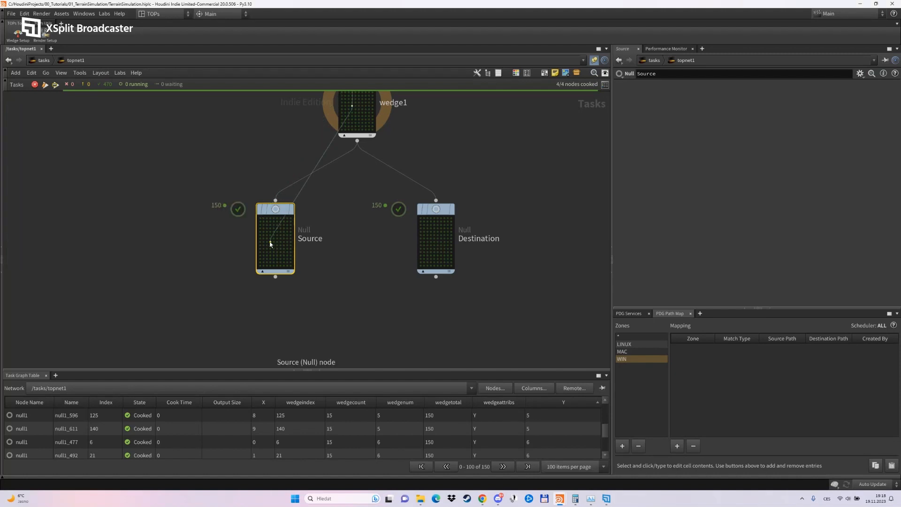
{"action": "left_click_drag", "start_coordinate": [392, 161], "coordinate": [141, 159]}
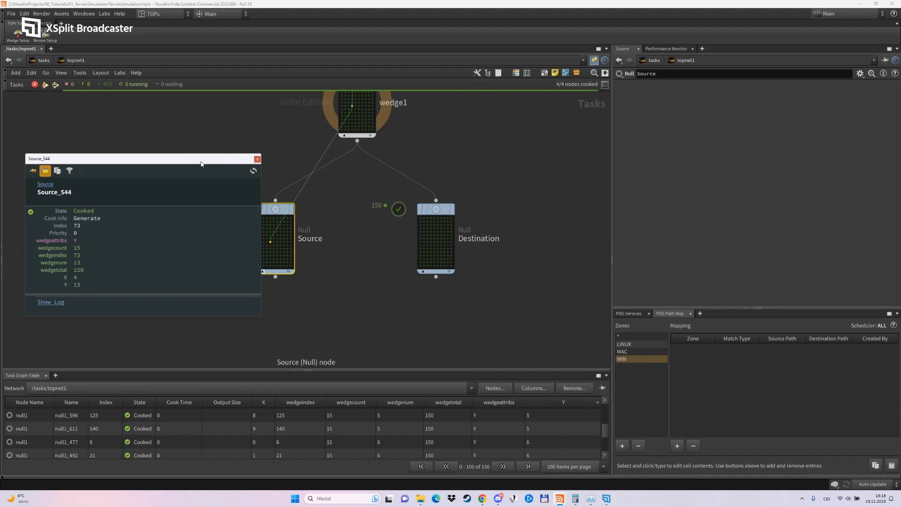
Close the Source work item's info window and add a Partition by Node node below Source and Destination.
{"action": "left_click_drag", "start_coordinate": [202, 164], "coordinate": [191, 148]}
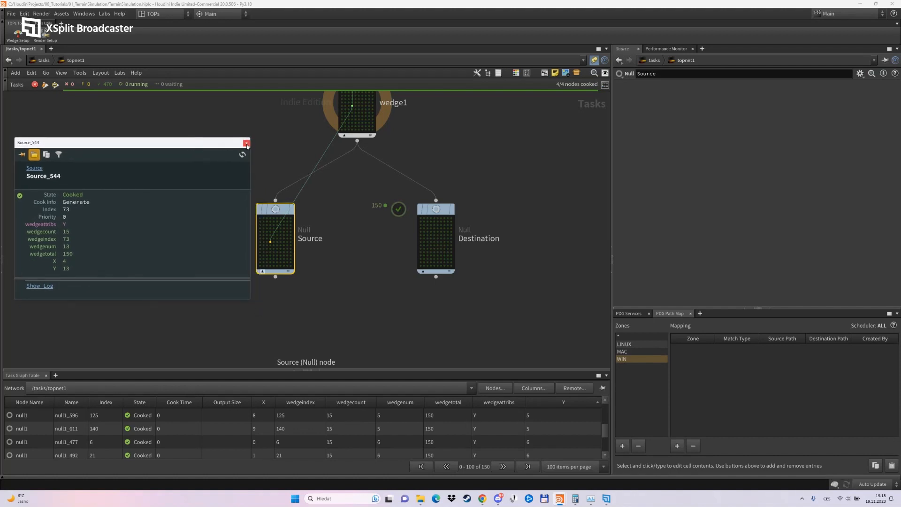
{"action": "left_click", "coordinate": [247, 143]}
{"action": "scroll", "coordinate": [363, 294], "scroll_direction": "down", "scroll_amount": 3}
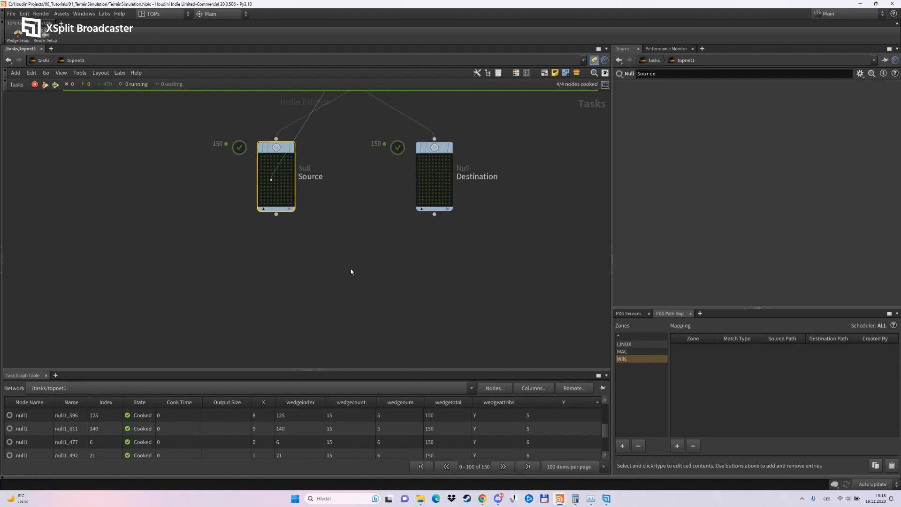
{"action": "key", "text": "Tab"}
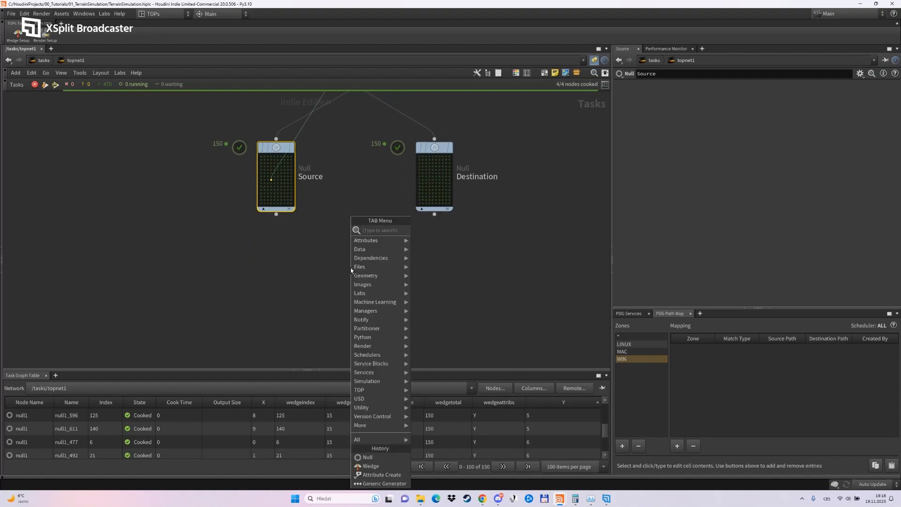
{"action": "mouse_move", "coordinate": [380, 329]}
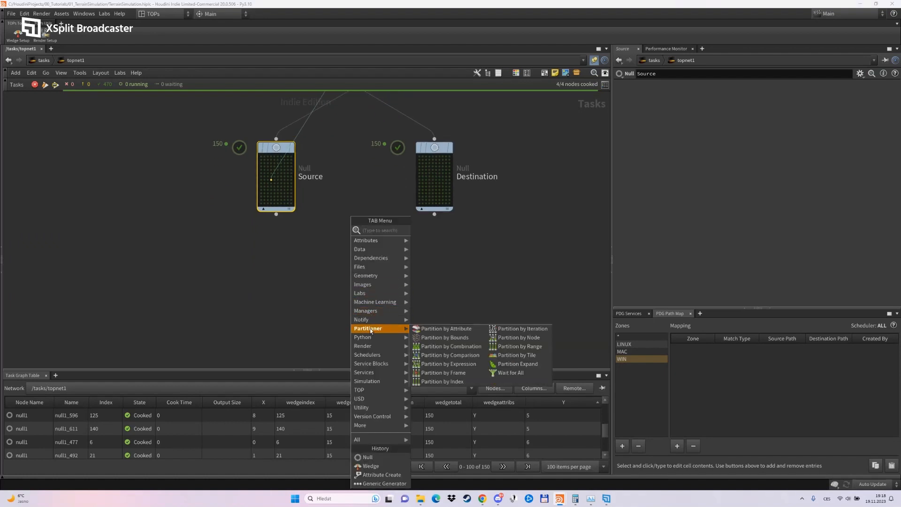
{"action": "left_click", "coordinate": [510, 339]}
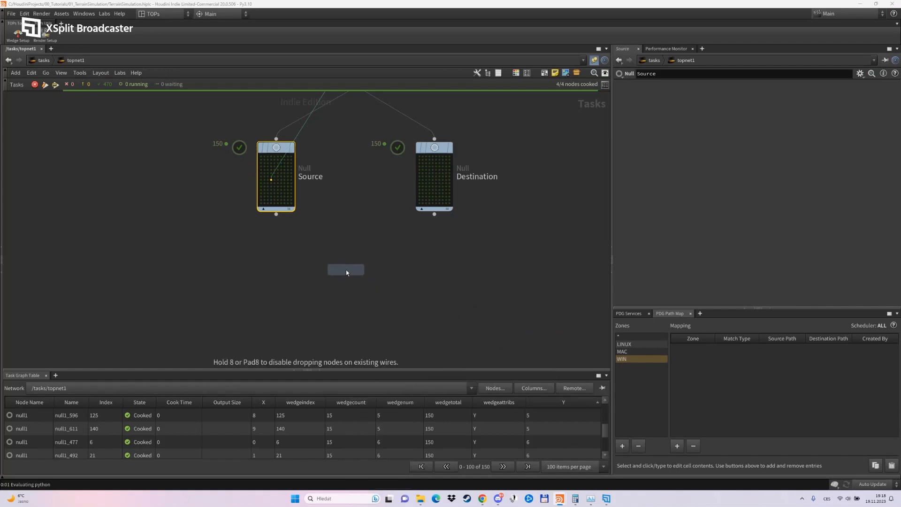
{"action": "left_click", "coordinate": [356, 277]}
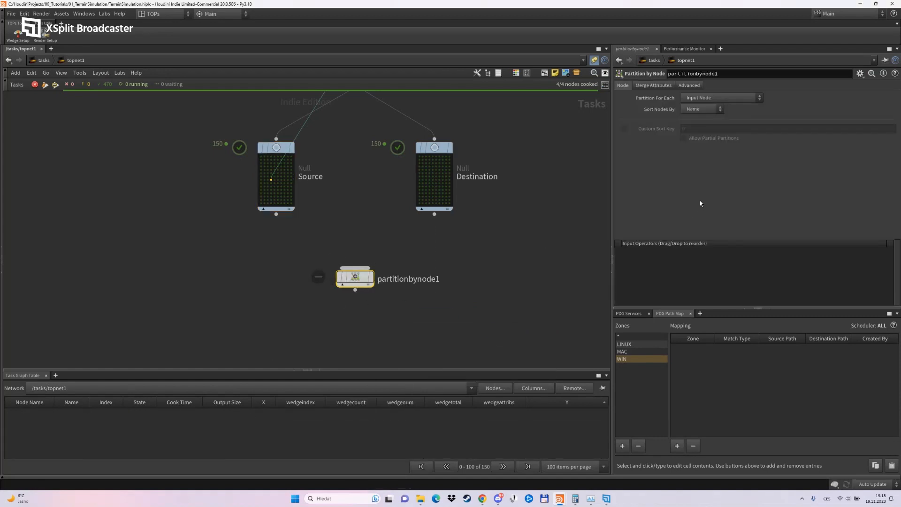
Make the Partition by Node node partition for each Input Work Item Combination and sort nodes by Input Index.
{"action": "left_click", "coordinate": [710, 99]}
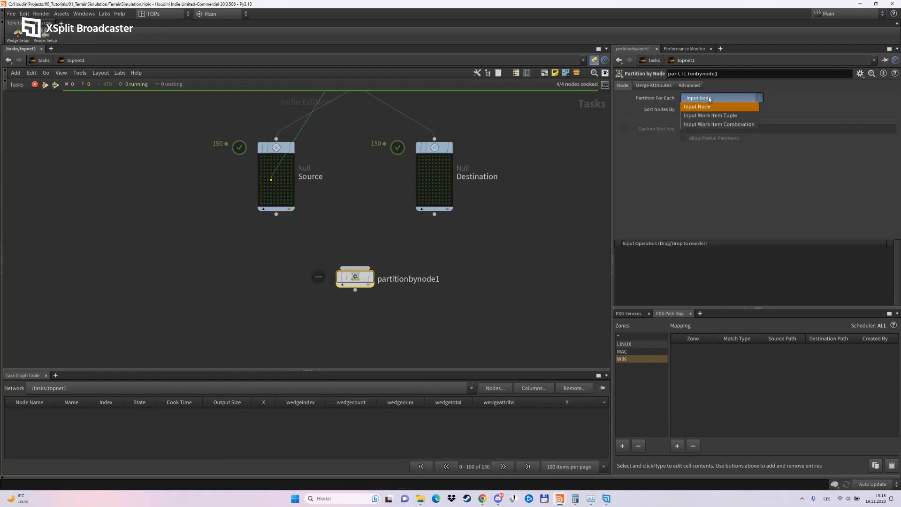
{"action": "left_click", "coordinate": [712, 125]}
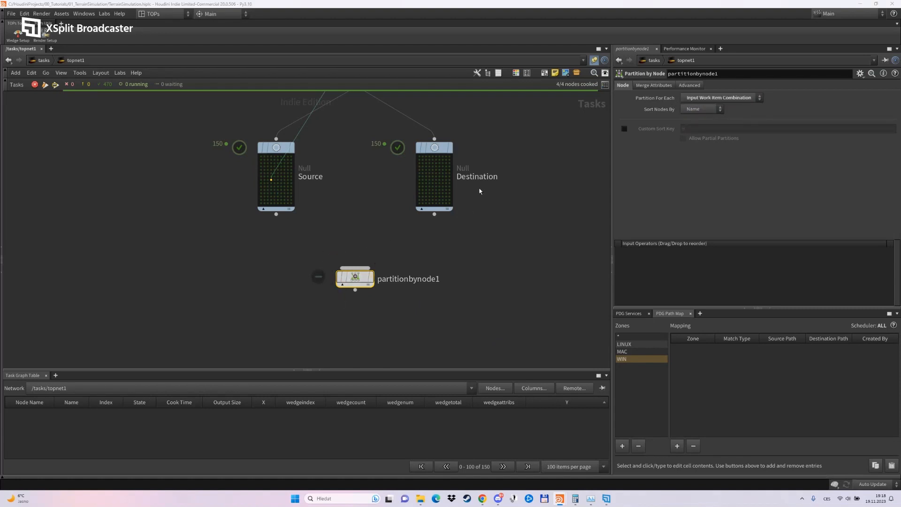
{"action": "left_click", "coordinate": [692, 109]}
{"action": "left_click", "coordinate": [691, 128]}
{"action": "left_click_drag", "start_coordinate": [355, 277], "coordinate": [356, 279]}
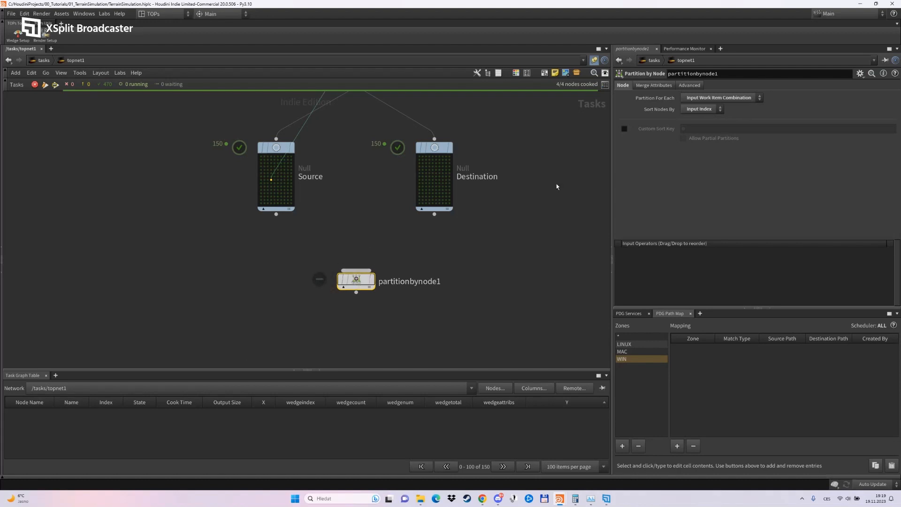
Set the partition's attribute merge operation to Append to Array and wire Source and Destination, in that order, into the node.
{"action": "left_click", "coordinate": [655, 86]}
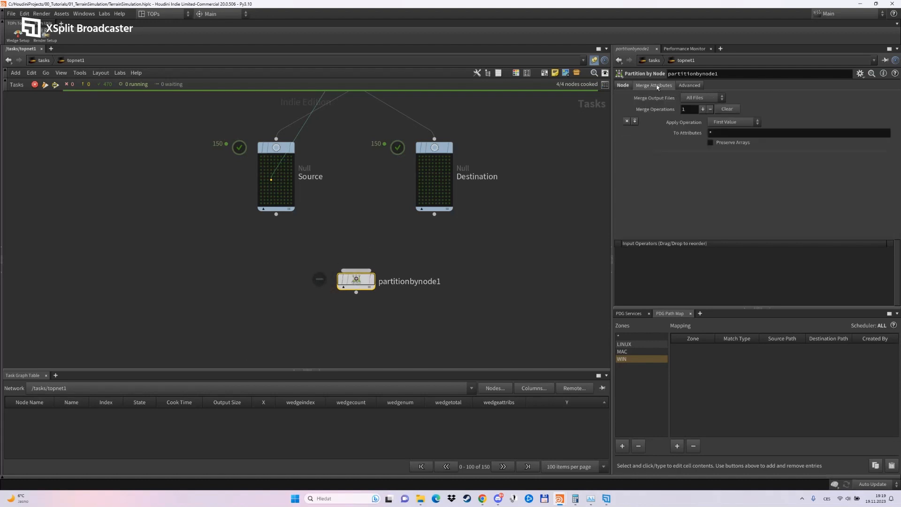
{"action": "left_click", "coordinate": [723, 122]}
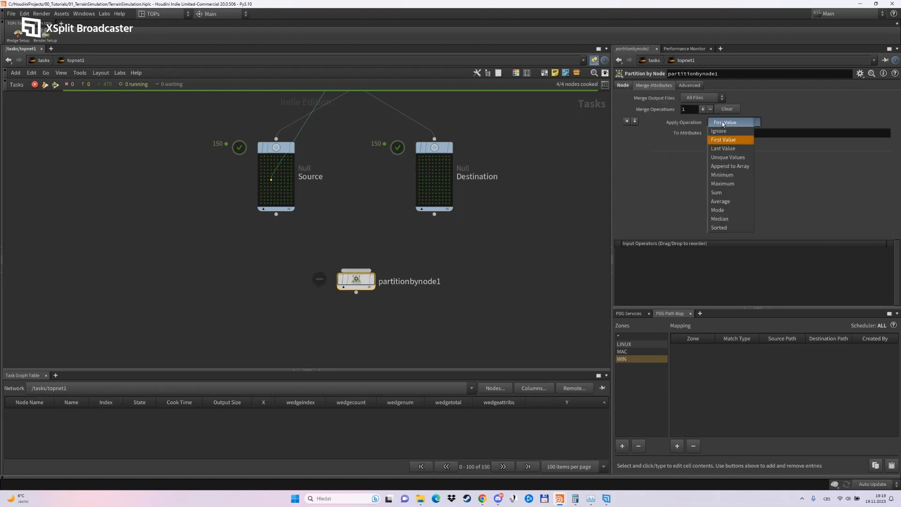
{"action": "left_click", "coordinate": [722, 167]}
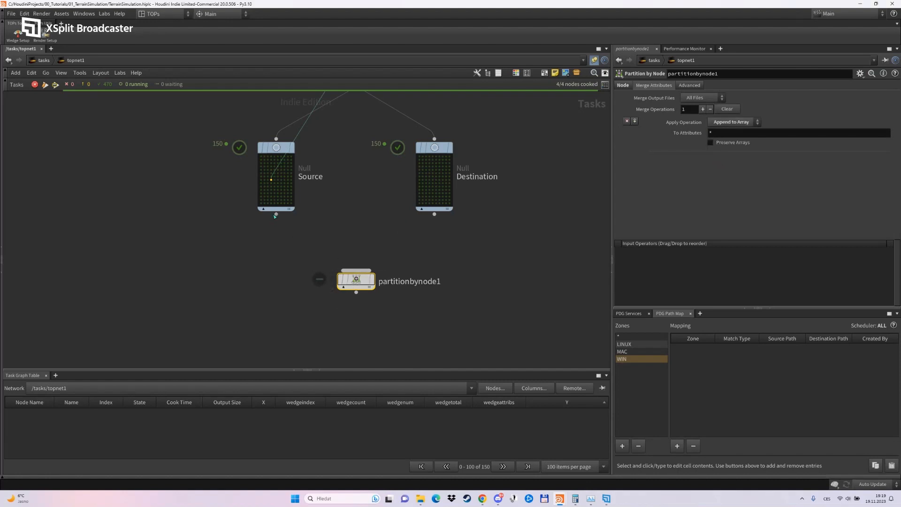
{"action": "left_click_drag", "start_coordinate": [276, 214], "coordinate": [356, 271]}
{"action": "left_click_drag", "start_coordinate": [434, 214], "coordinate": [357, 271]}
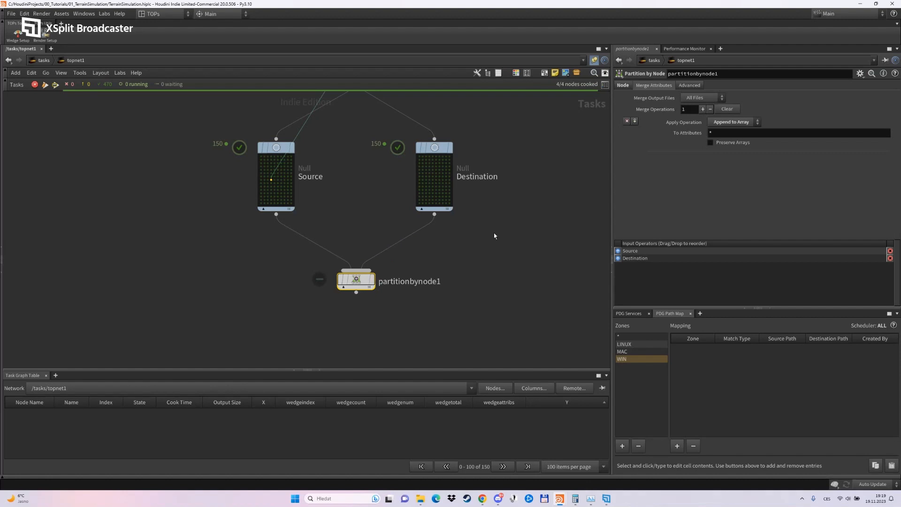
Sort the partition contents by Input Node Order in ascending order in the Partition by Node node's advanced parameters.
{"action": "left_click", "coordinate": [693, 86]}
{"action": "left_click", "coordinate": [665, 86]}
{"action": "left_click", "coordinate": [691, 86]}
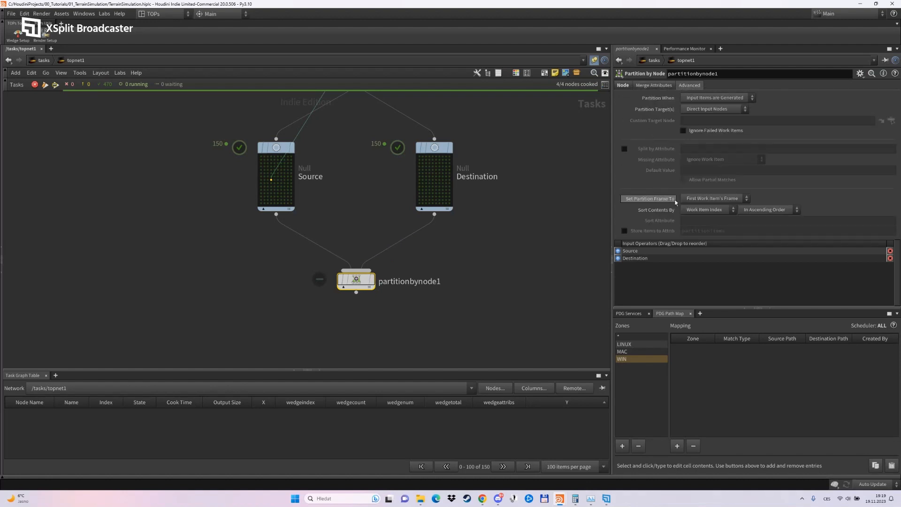
{"action": "left_click", "coordinate": [704, 210]}
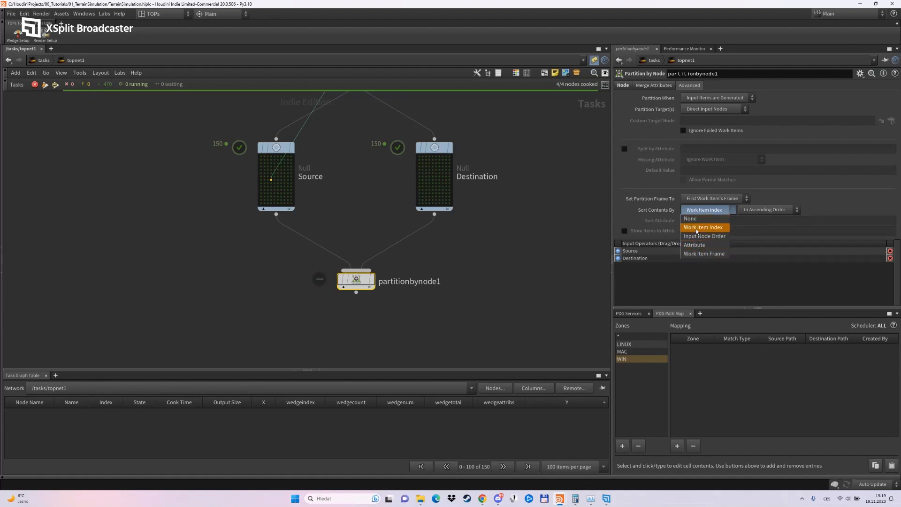
{"action": "left_click", "coordinate": [704, 236]}
{"action": "left_click", "coordinate": [768, 210]}
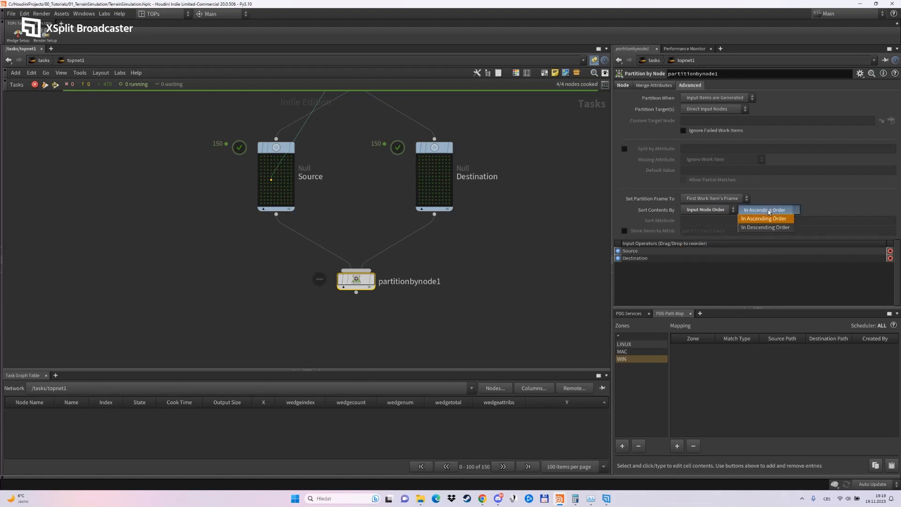
{"action": "left_click", "coordinate": [767, 221]}
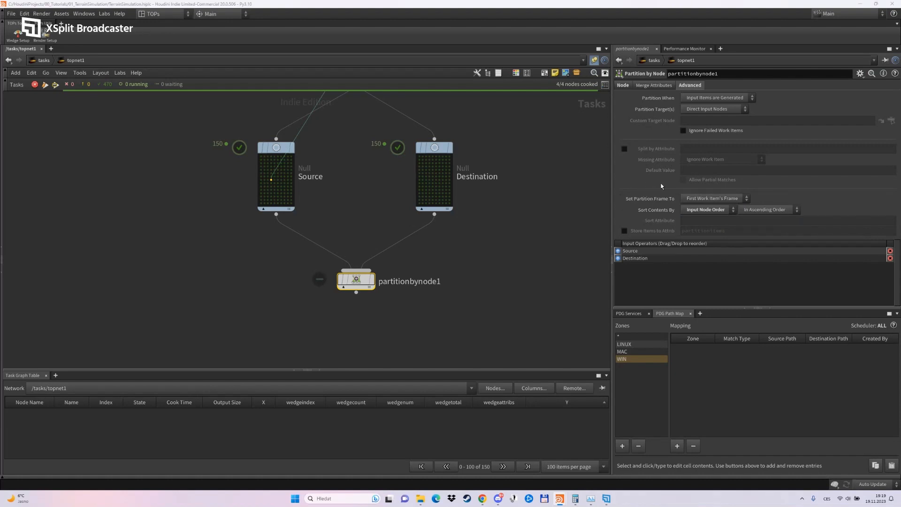
{"action": "left_click", "coordinate": [623, 86]}
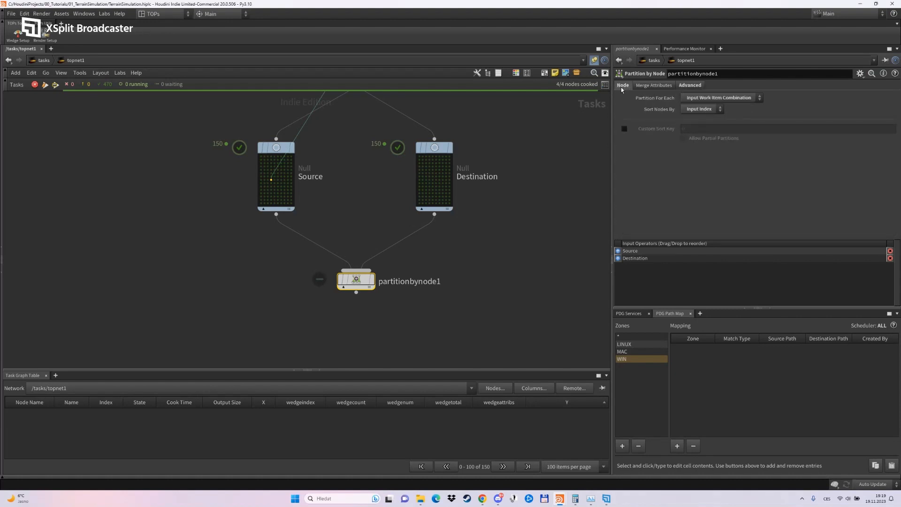
Dirty and cook the Partition by Node node and shift it slightly toward the Destination side.
{"action": "right_click", "coordinate": [354, 280]}
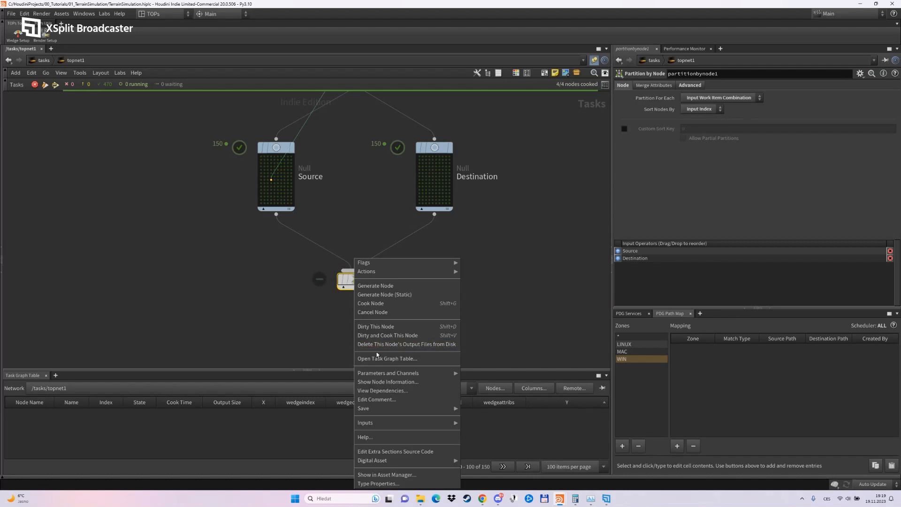
{"action": "left_click", "coordinate": [389, 335]}
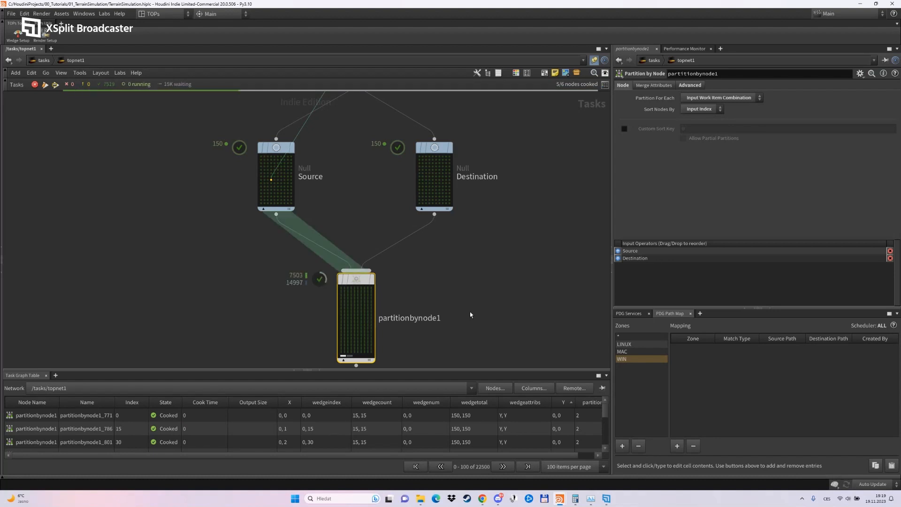
{"action": "middle_click_drag", "start_coordinate": [470, 308], "coordinate": [486, 242]}
{"action": "left_click_drag", "start_coordinate": [374, 215], "coordinate": [415, 226]}
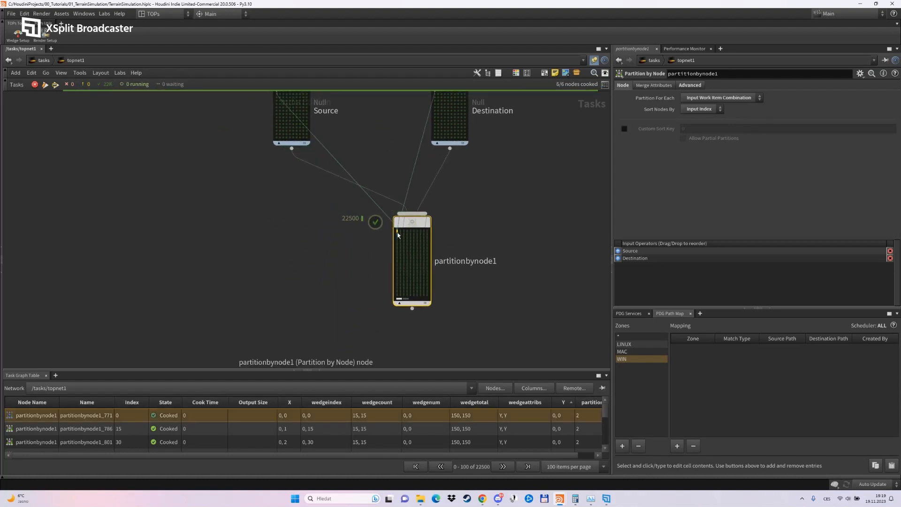
Open the info window of the partition work item with index 0 and move it aside to read its merged attributes.
{"action": "middle_click_drag", "start_coordinate": [487, 238], "coordinate": [477, 279]}
{"action": "scroll", "coordinate": [477, 278], "scroll_direction": "down", "scroll_amount": 3}
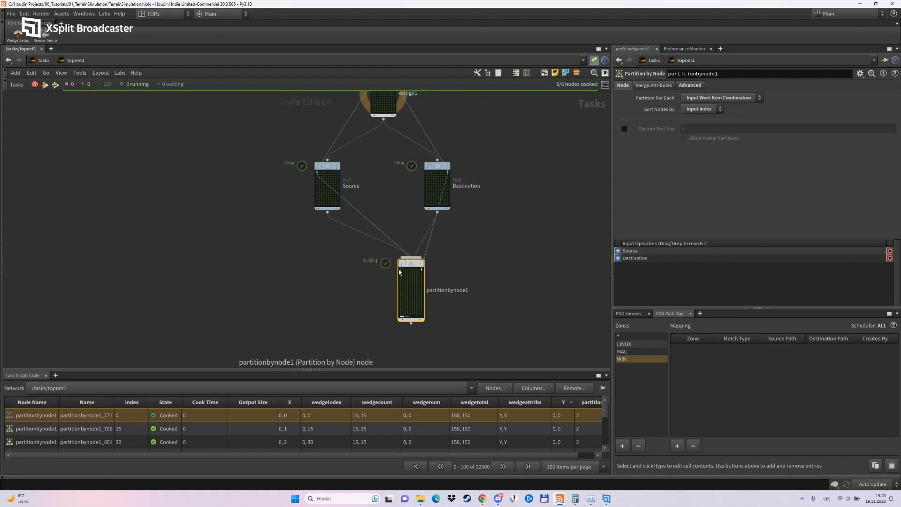
{"action": "right_click", "coordinate": [401, 271]}
{"action": "left_click", "coordinate": [423, 305]}
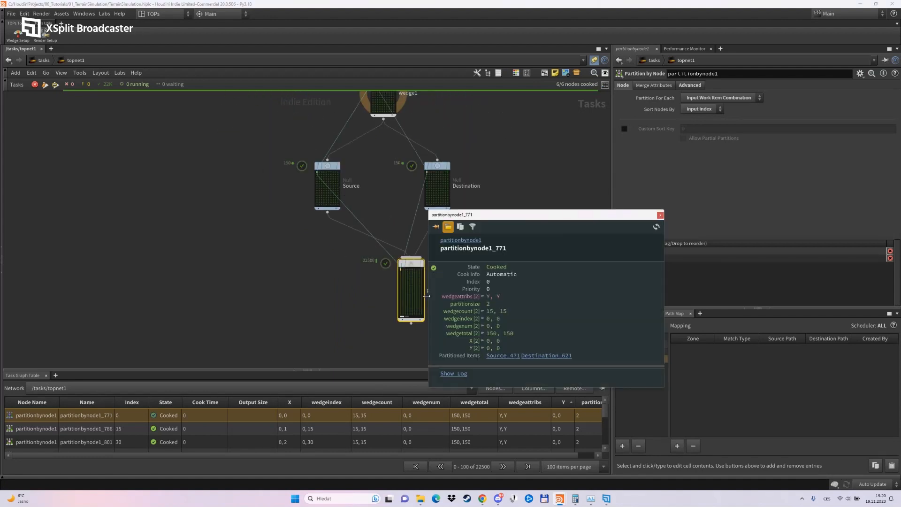
{"action": "left_click_drag", "start_coordinate": [507, 220], "coordinate": [183, 175]}
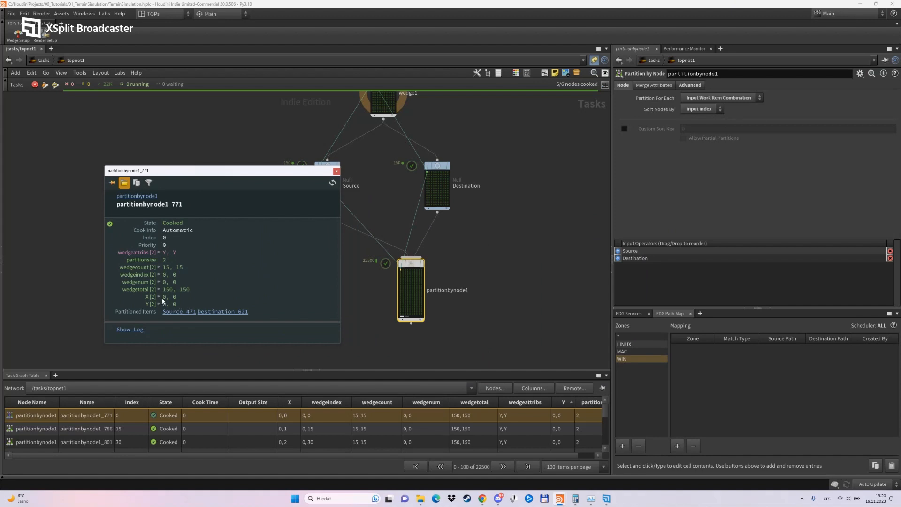
Inspect the X and Y pairs of other partition work items, including those with index 44 and 197.
{"action": "left_click", "coordinate": [412, 297]}
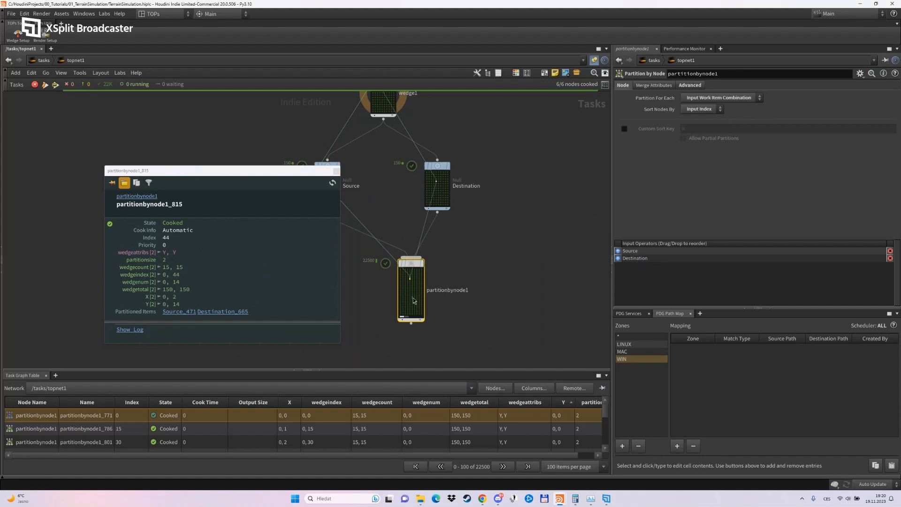
{"action": "left_click", "coordinate": [404, 306]}
{"action": "scroll", "coordinate": [418, 342], "scroll_direction": "up", "scroll_amount": 3}
{"action": "left_click", "coordinate": [417, 294]}
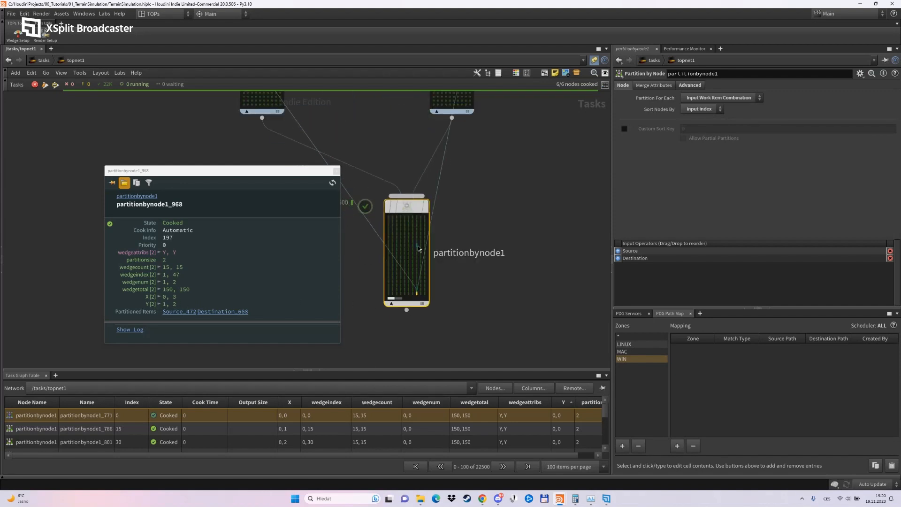
Add a Filter by Expression node below the Partition by Node node and wire the partition output into it.
{"action": "scroll", "coordinate": [338, 202], "scroll_direction": "down", "scroll_amount": 3}
{"action": "key", "text": "Tab"}
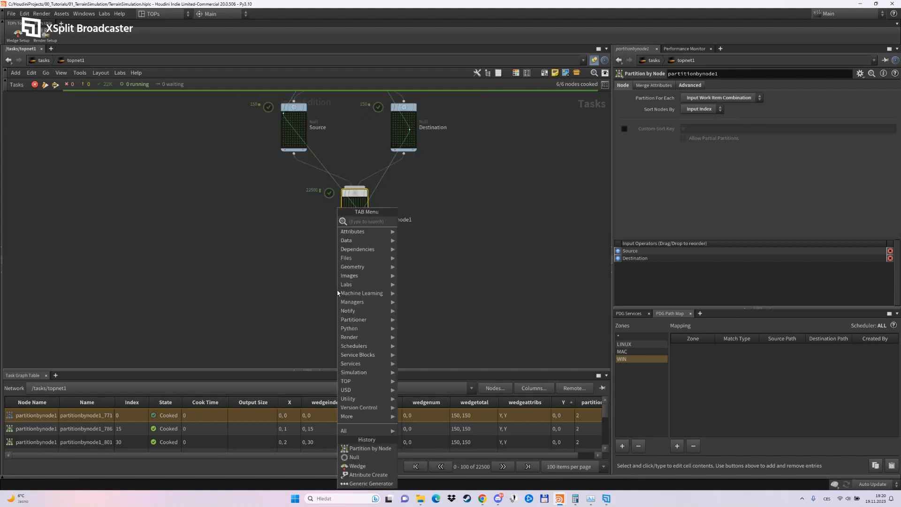
{"action": "type", "text": "fil"}
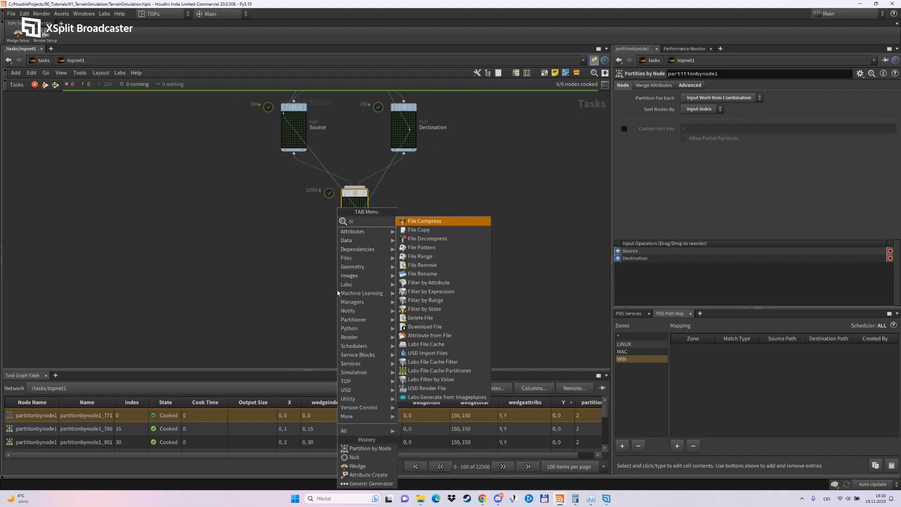
{"action": "left_click", "coordinate": [439, 290]}
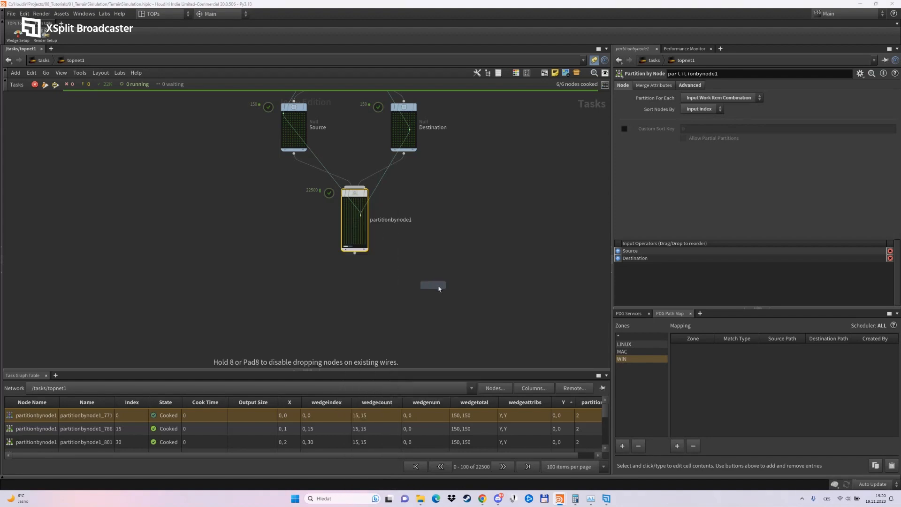
{"action": "left_click", "coordinate": [356, 298]}
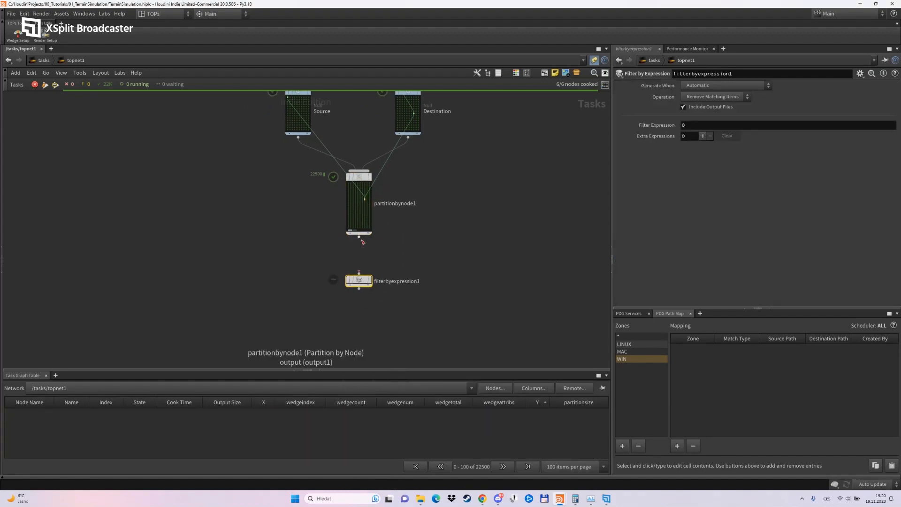
{"action": "left_click_drag", "start_coordinate": [362, 240], "coordinate": [359, 273]}
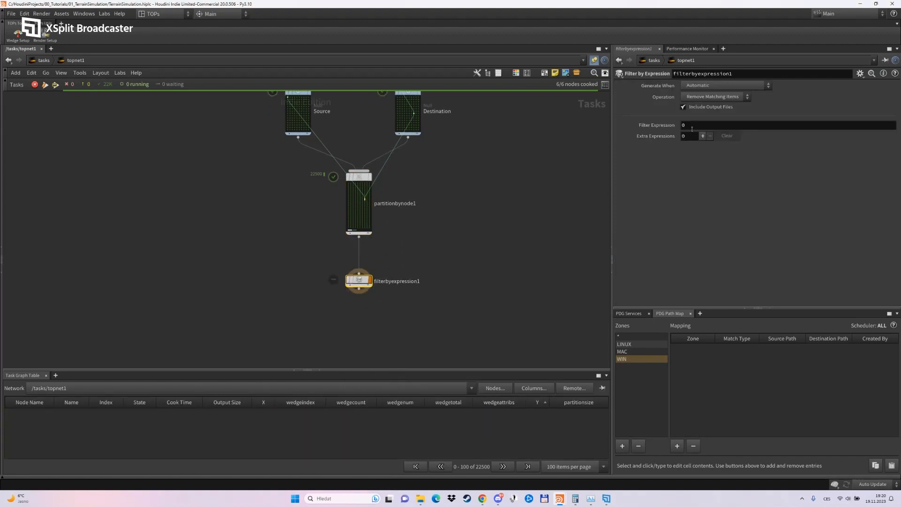
Make the Filter by Expression node keep matching items and set its filter expression to abs(@X.0 - @X.1)<2.
{"action": "left_click", "coordinate": [710, 97]}
{"action": "left_click", "coordinate": [723, 116]}
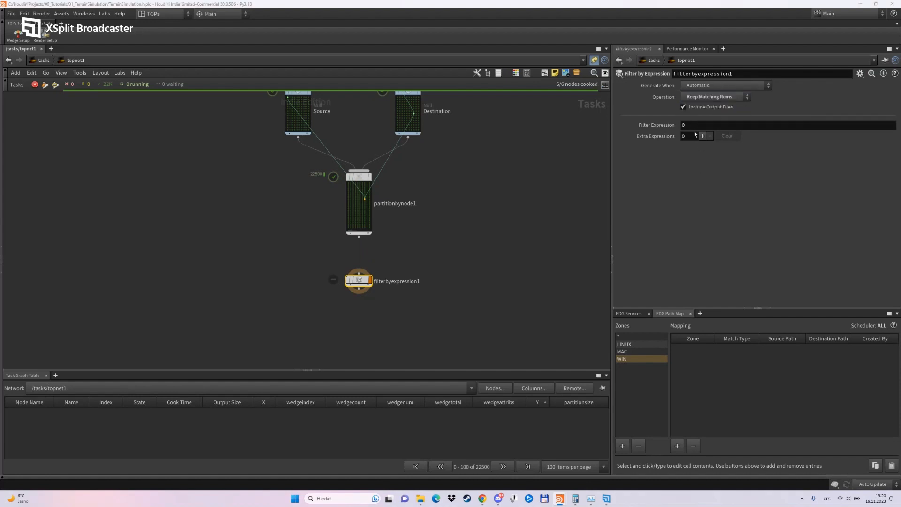
{"action": "left_click_drag", "start_coordinate": [693, 127], "coordinate": [622, 150]}
{"action": "type", "text": "@"}
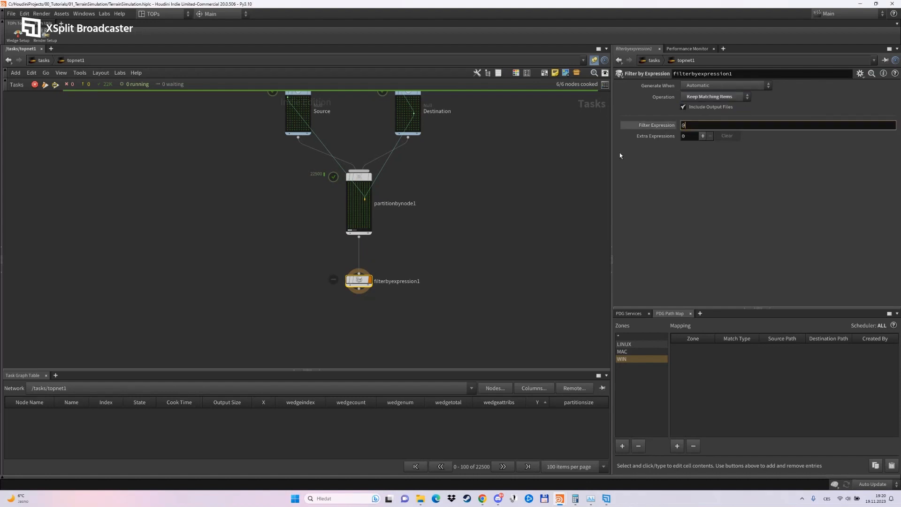
{"action": "type", "text": "X.0 - @X.1)"}
{"action": "key", "text": "BackSpace"}
{"action": "type", "text": "(abs"}
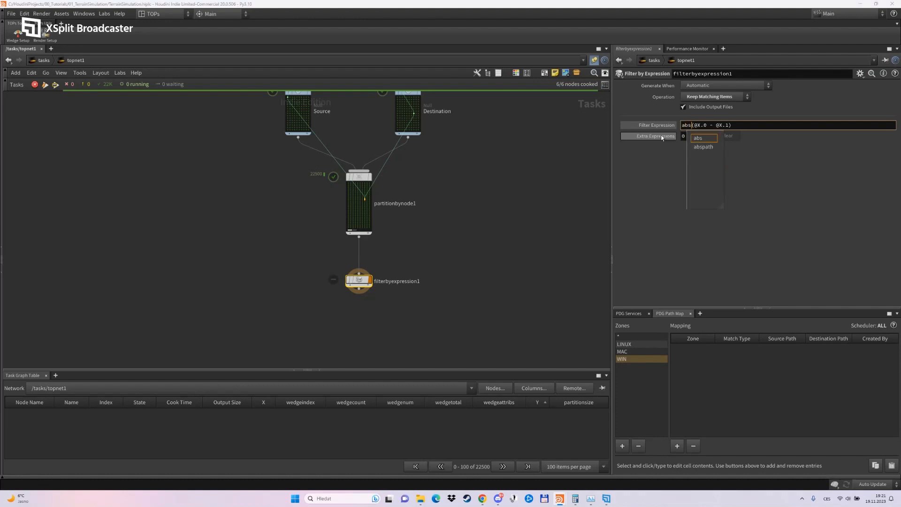
{"action": "left_click", "coordinate": [757, 124]}
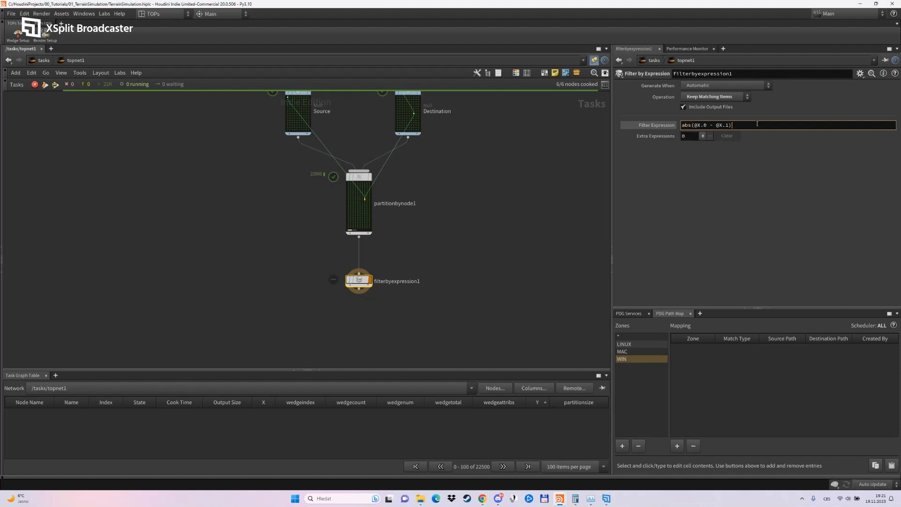
{"action": "type", "text": "<2"}
{"action": "key", "text": "Return"}
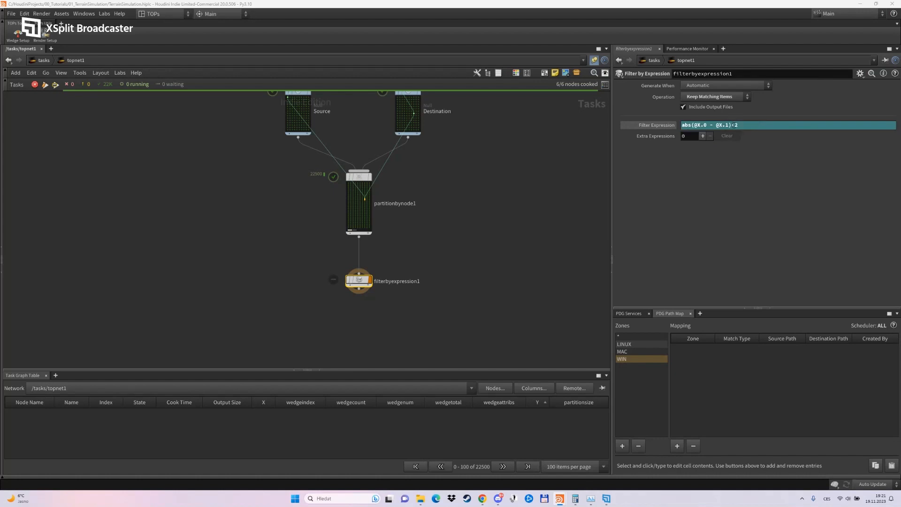
Add one extra AND expression to the filter and set it to abs(@Y.0 - @Y.1)<2.
{"action": "left_click", "coordinate": [702, 136]}
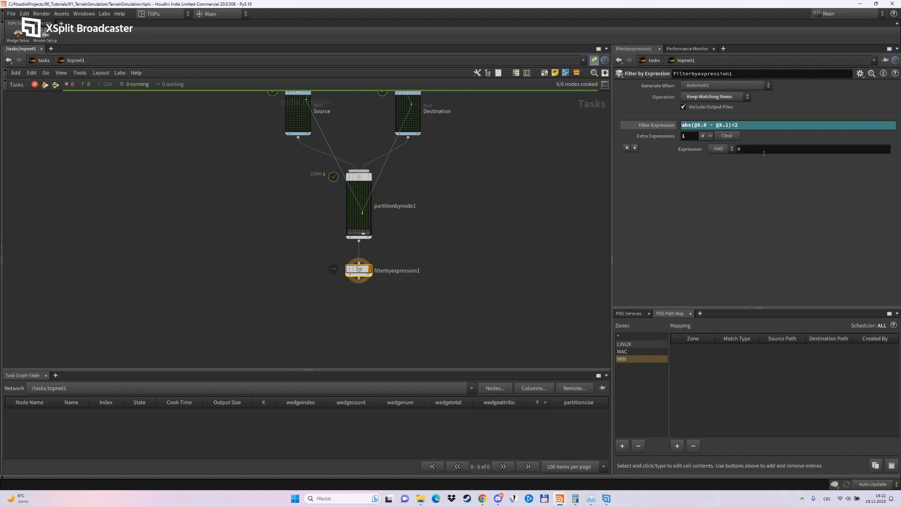
{"action": "type", "text": "abs("}
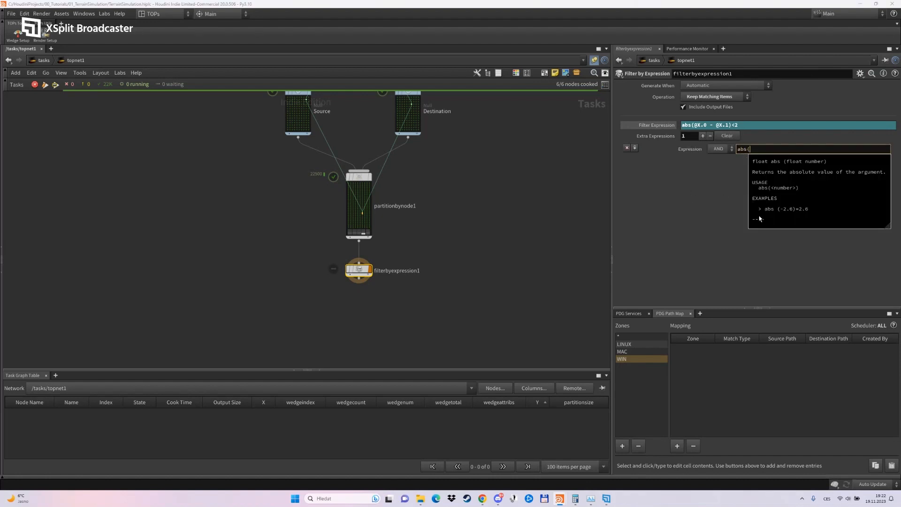
{"action": "type", "text": "Y"}
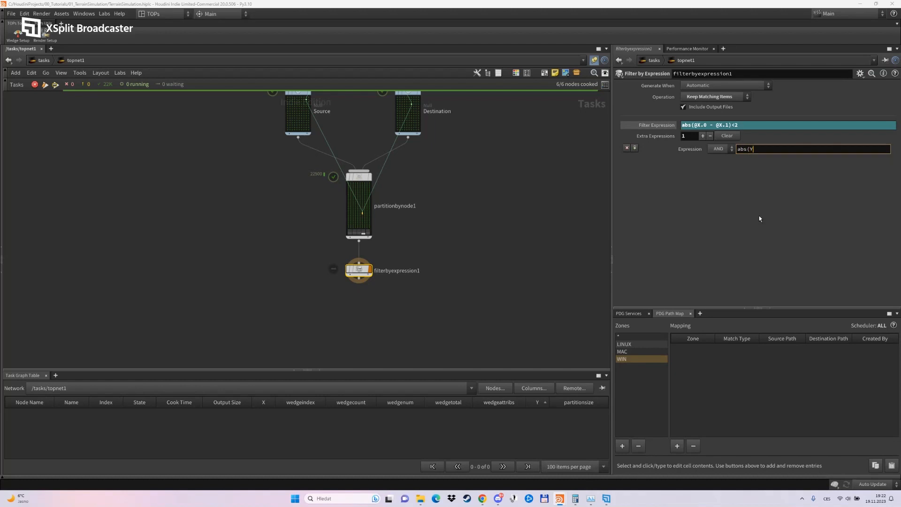
{"action": "key", "text": "BackSpace"}
{"action": "type", "text": "@y"}
{"action": "key", "text": "BackSpace"}
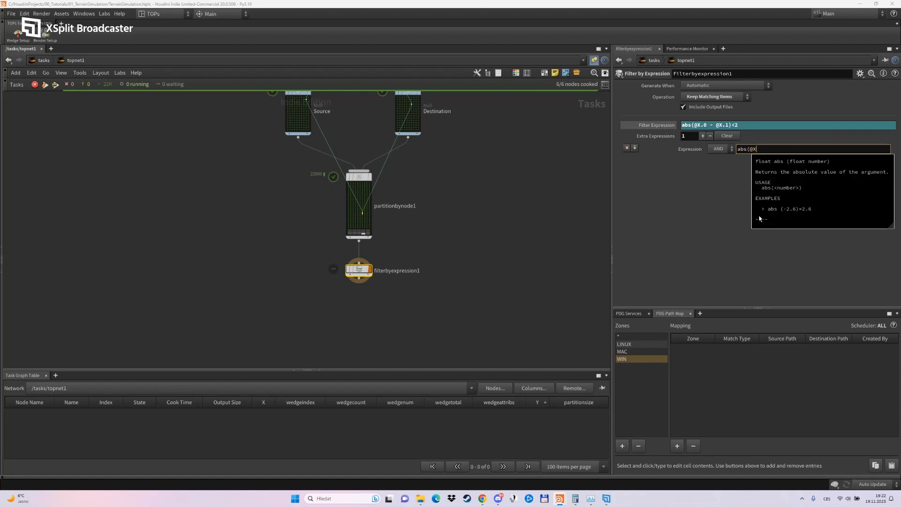
{"action": "type", "text": "Y"}
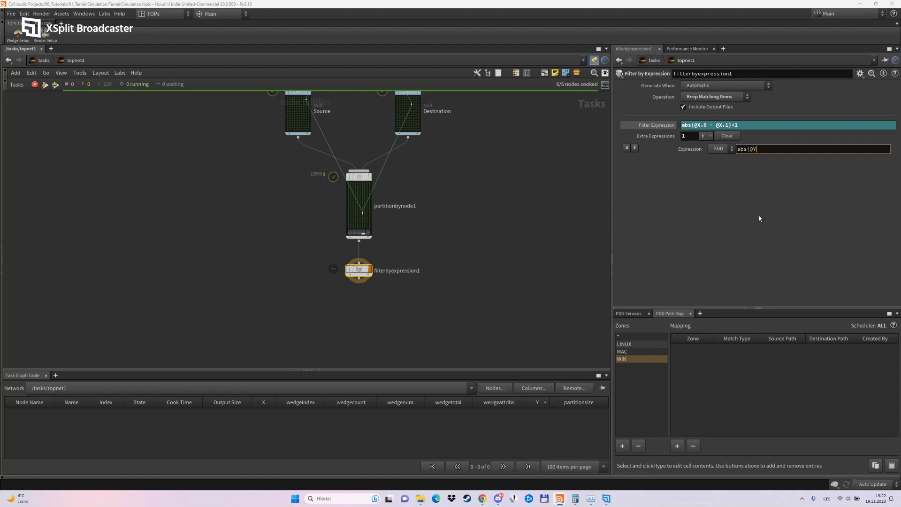
{"action": "type", "text": ".0 - @Y.1)"}
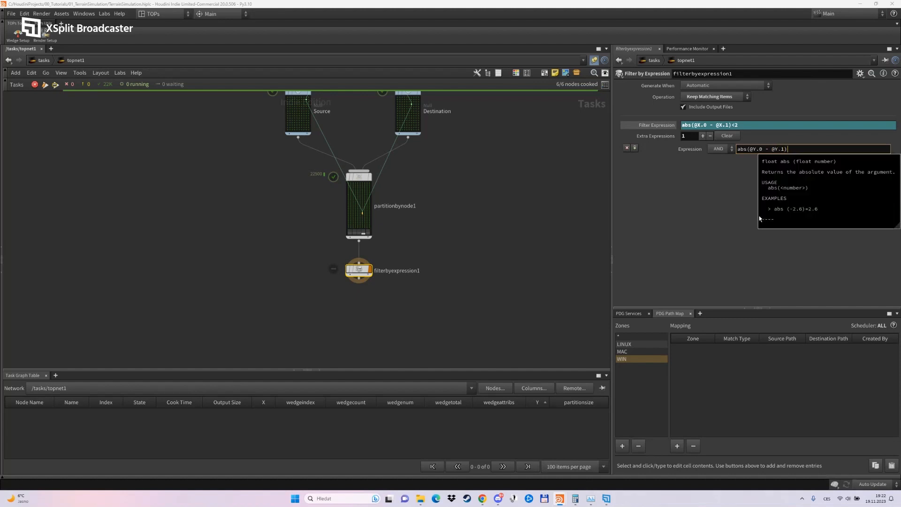
{"action": "type", "text": "<2"}
{"action": "key", "text": "Return"}
Save the scene file.
{"action": "left_click", "coordinate": [370, 305]}
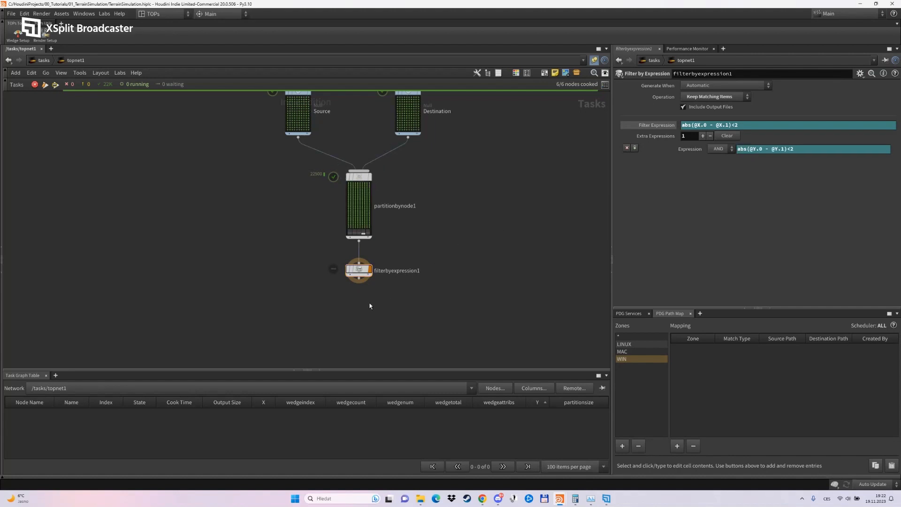
{"action": "middle_click_drag", "start_coordinate": [369, 304], "coordinate": [382, 254]}
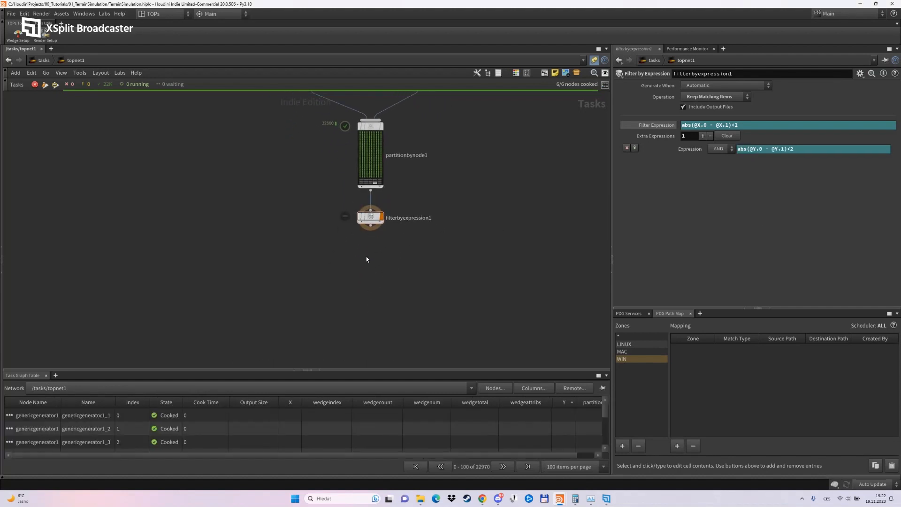
{"action": "left_click", "coordinate": [11, 14]}
{"action": "left_click", "coordinate": [19, 81]}
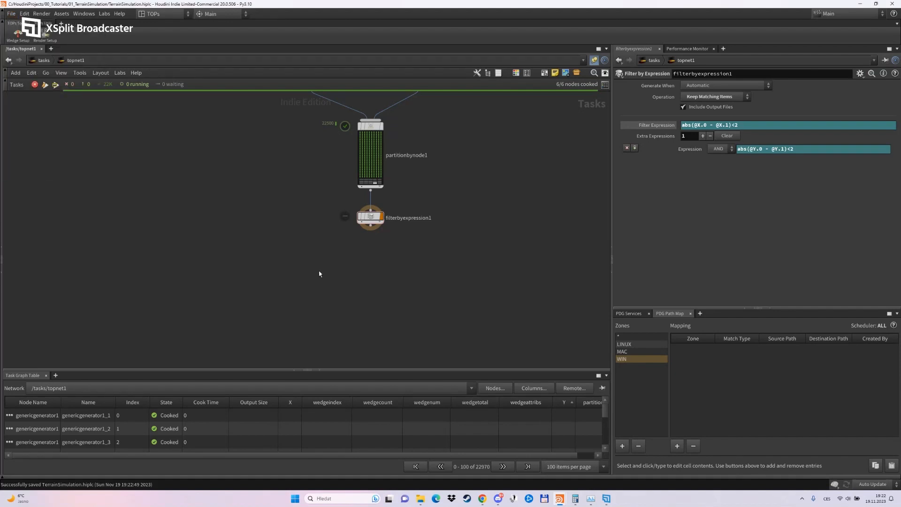
Dirty and cook the Filter by Expression node.
{"action": "scroll", "coordinate": [396, 155], "scroll_direction": "up", "scroll_amount": 1}
{"action": "left_click", "coordinate": [365, 232]}
{"action": "right_click", "coordinate": [364, 231]}
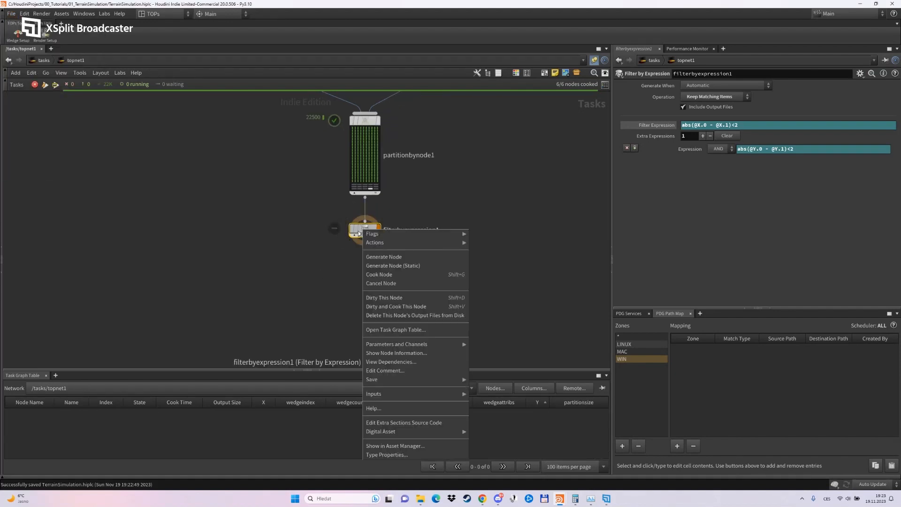
{"action": "left_click", "coordinate": [387, 306]}
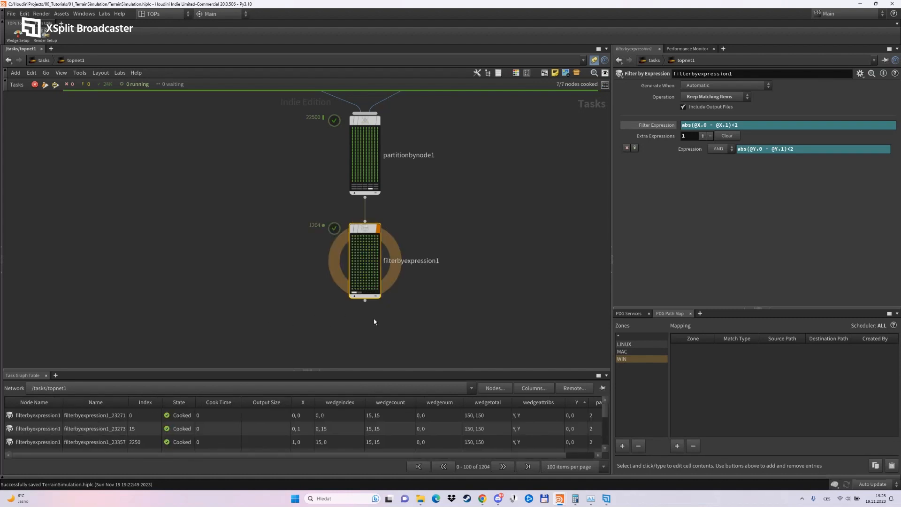
Add an Attribute Create node below the Filter by Expression node, wired to its output, and make it the displayed node.
{"action": "middle_click_drag", "start_coordinate": [372, 326], "coordinate": [388, 264]}
{"action": "key", "text": "Tab"}
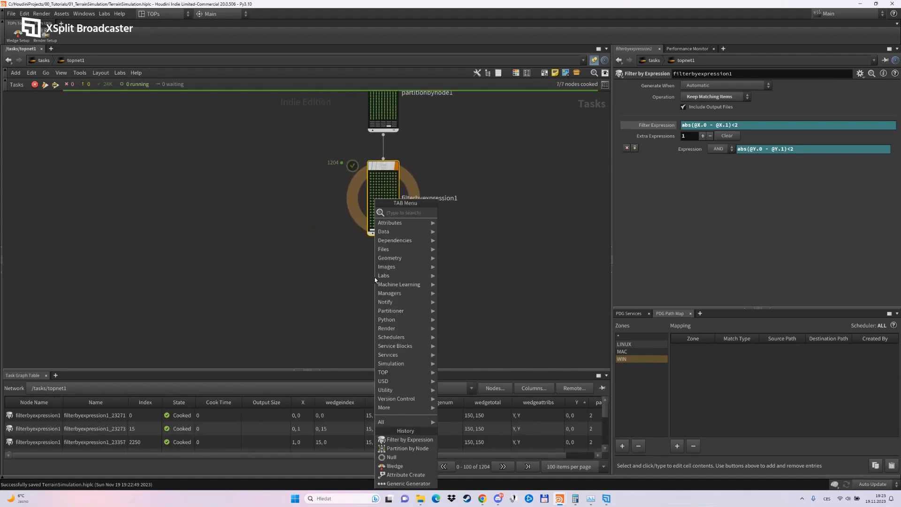
{"action": "type", "text": "atcr"}
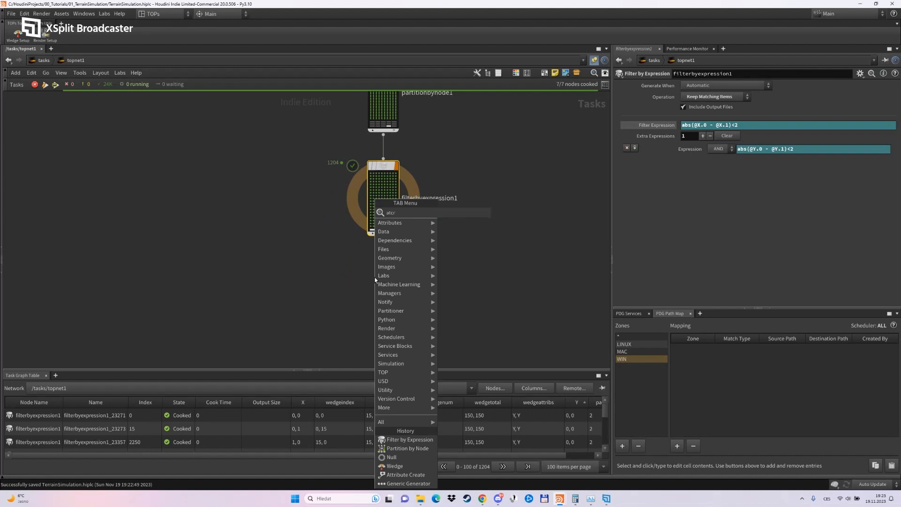
{"action": "key", "text": "Return"}
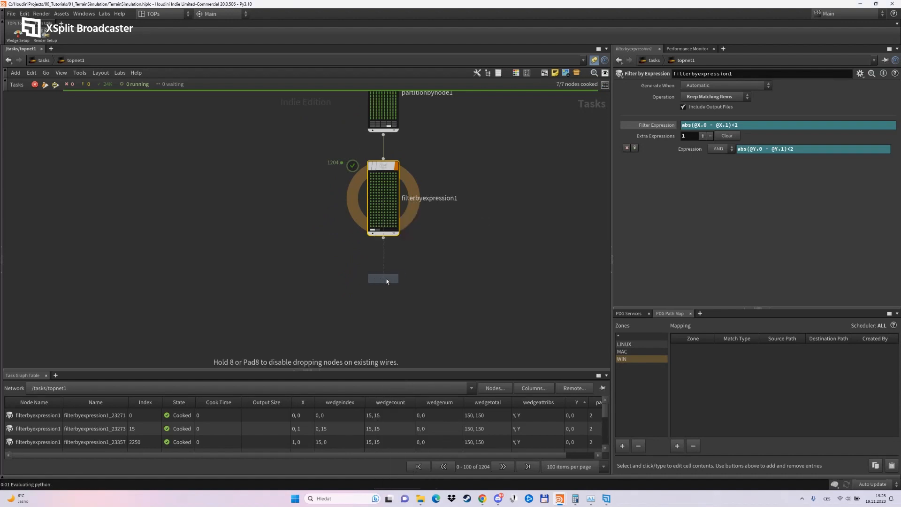
{"action": "left_click", "coordinate": [387, 282]}
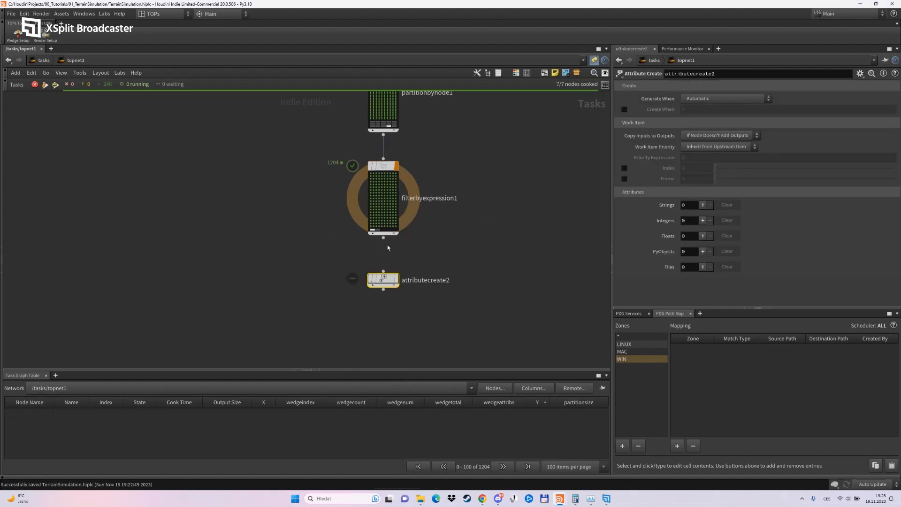
{"action": "left_click", "coordinate": [398, 281]}
Create an integer attribute named result with value 1 on the new Attribute Create node and cook the node.
{"action": "left_click", "coordinate": [702, 220]}
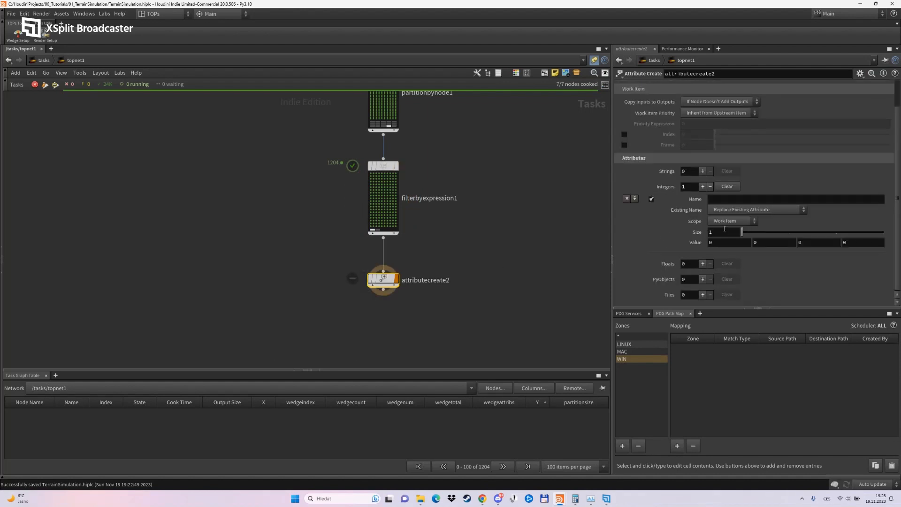
{"action": "left_click", "coordinate": [731, 199]}
{"action": "type", "text": "result"}
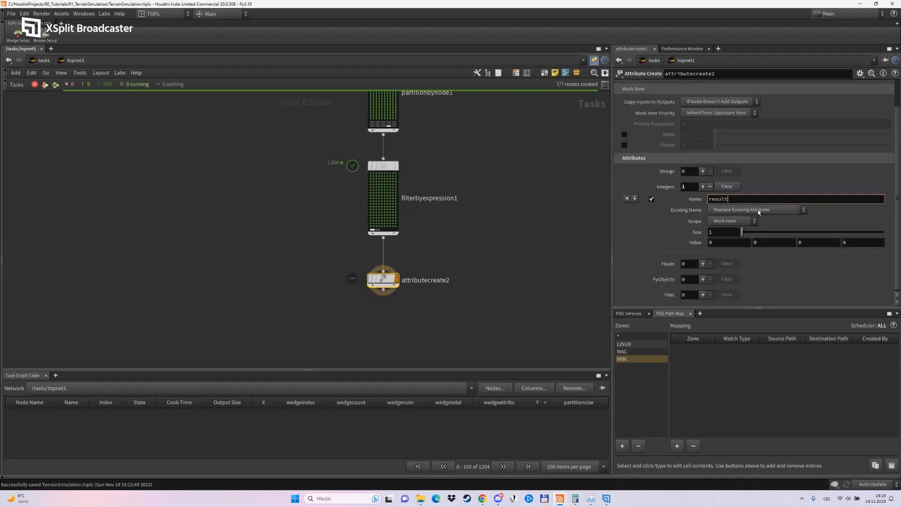
{"action": "key", "text": "Return"}
{"action": "left_click_drag", "start_coordinate": [719, 243], "coordinate": [685, 243]}
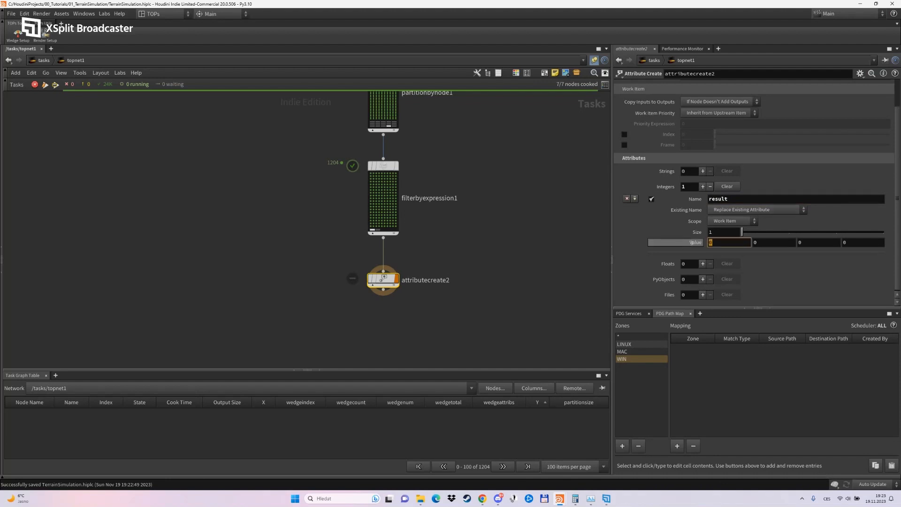
{"action": "type", "text": "1"}
{"action": "key", "text": "Return"}
{"action": "scroll", "coordinate": [650, 235], "scroll_direction": "up", "scroll_amount": 2}
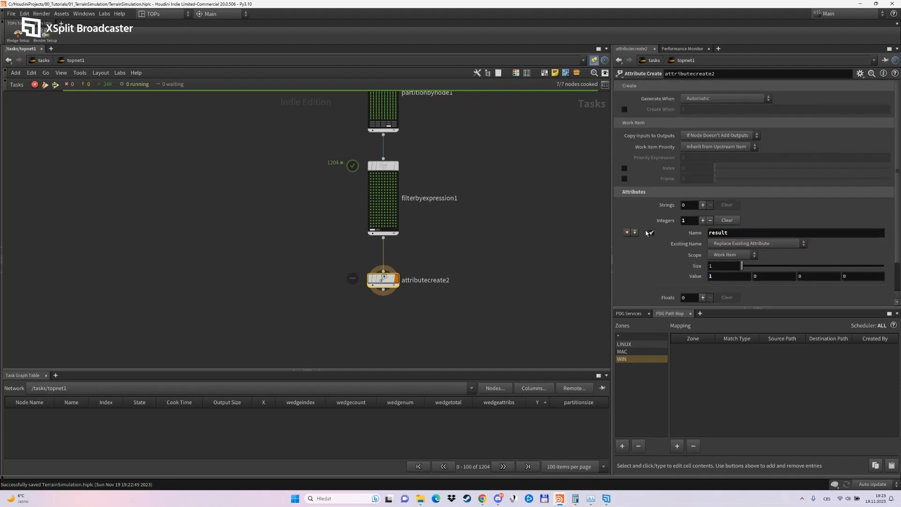
{"action": "right_click", "coordinate": [373, 280]}
{"action": "left_click", "coordinate": [446, 327]}
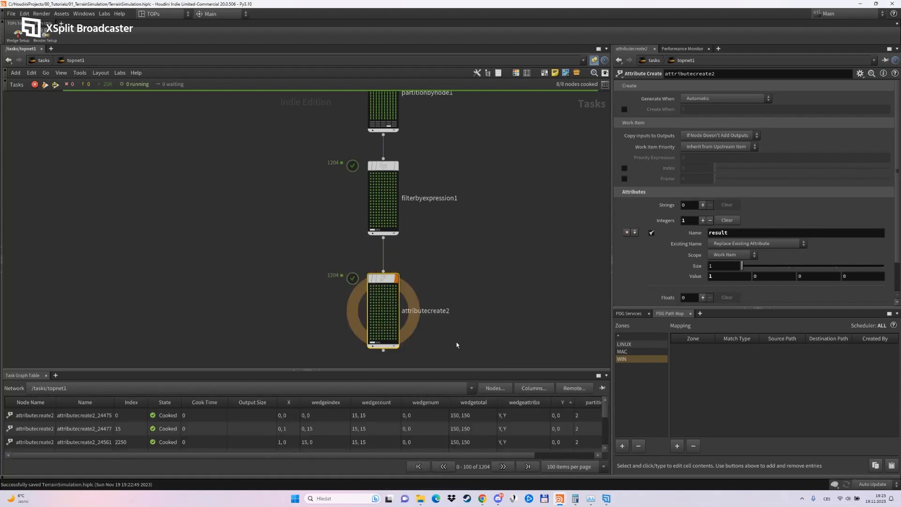
Add a Partition by Comparison node below the new Attribute Create node.
{"action": "middle_click_drag", "start_coordinate": [457, 315], "coordinate": [505, 259]}
{"action": "scroll", "coordinate": [431, 232], "scroll_direction": "down", "scroll_amount": 4}
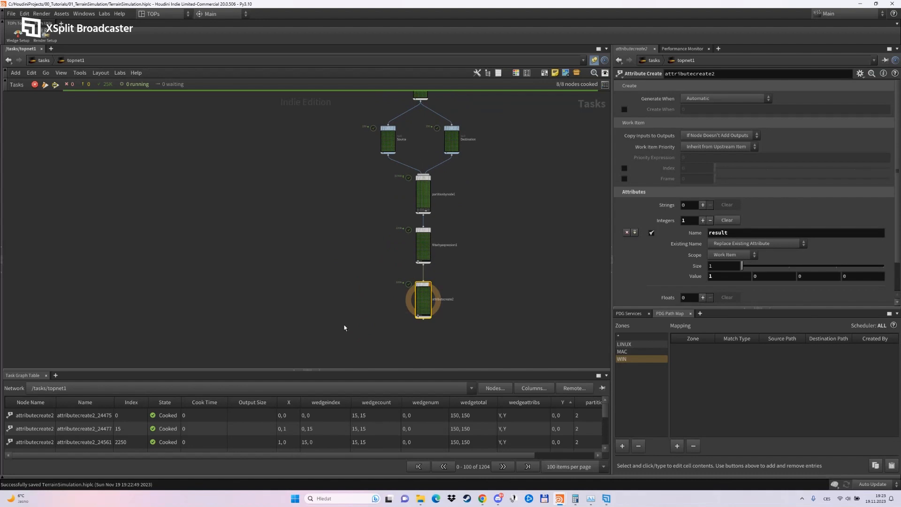
{"action": "key", "text": "Tab"}
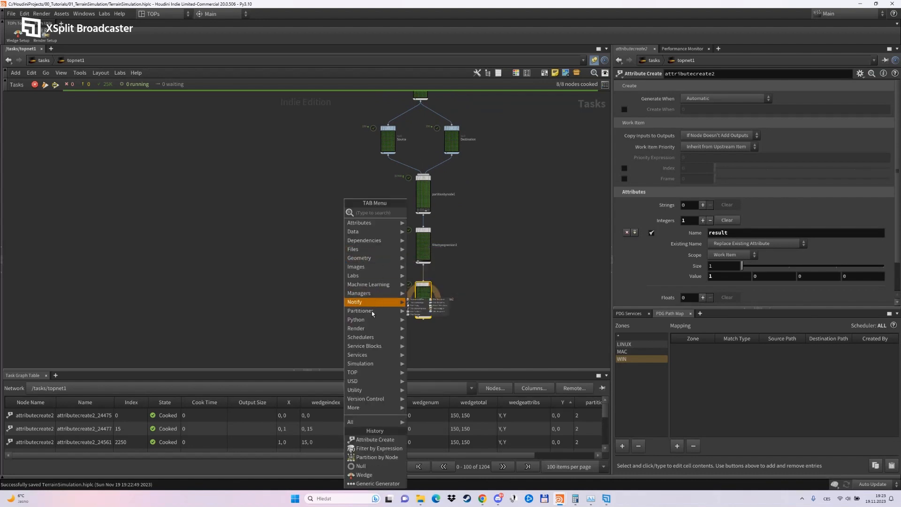
{"action": "mouse_move", "coordinate": [372, 312]}
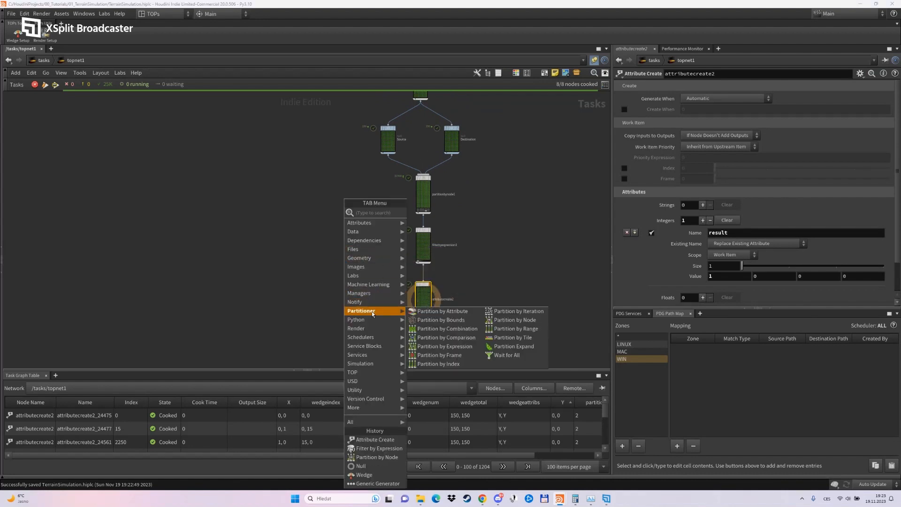
{"action": "left_click", "coordinate": [465, 351]}
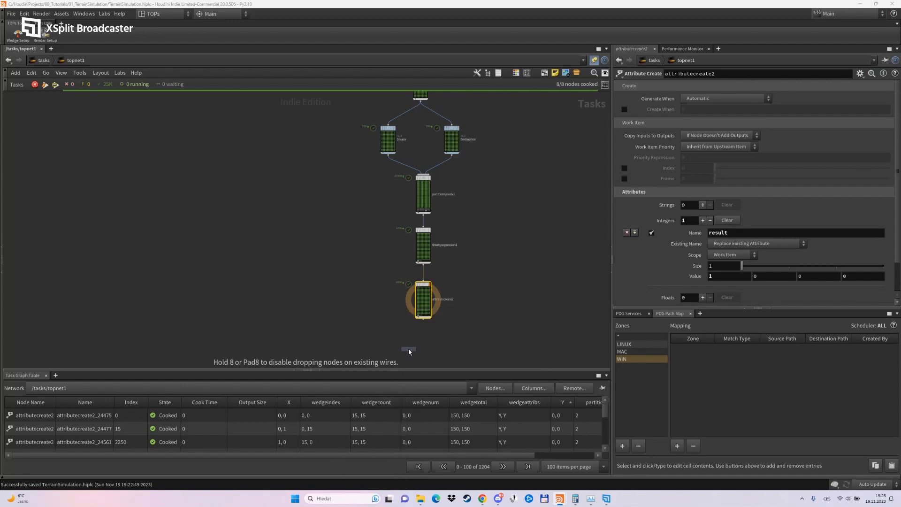
{"action": "left_click", "coordinate": [393, 350]}
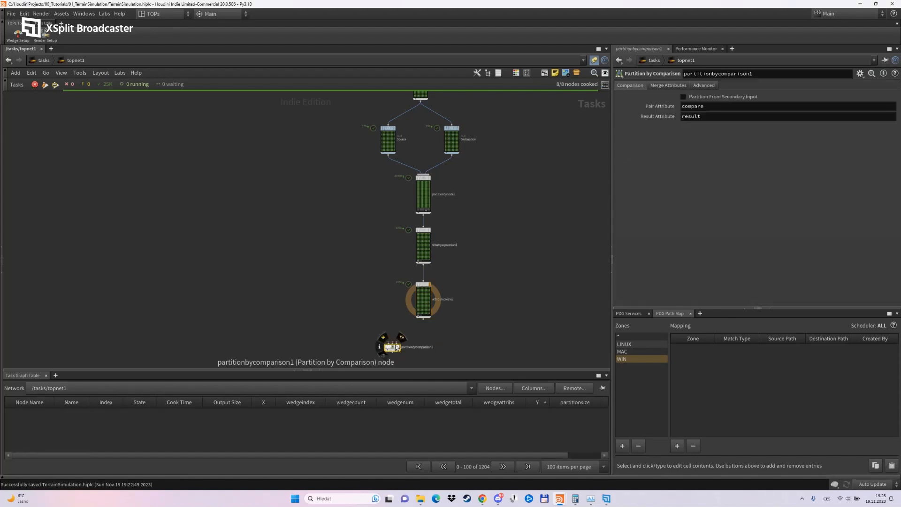
Wire Source, Destination and the new Attribute Create node into the three Partition by Comparison inputs, and move the Attribute Create node aside.
{"action": "left_click_drag", "start_coordinate": [393, 147], "coordinate": [390, 331]}
{"action": "left_click_drag", "start_coordinate": [457, 147], "coordinate": [400, 338]}
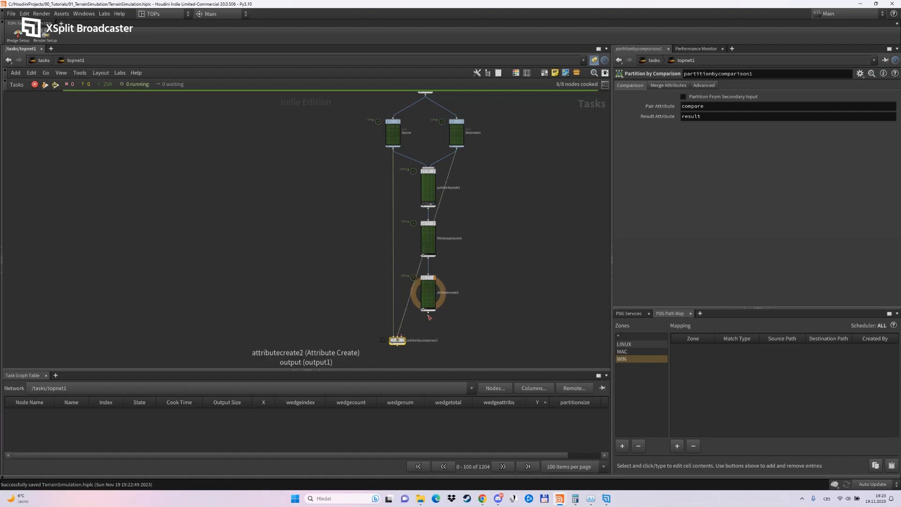
{"action": "left_click_drag", "start_coordinate": [428, 311], "coordinate": [398, 337]}
{"action": "scroll", "coordinate": [405, 351], "scroll_direction": "up", "scroll_amount": 2}
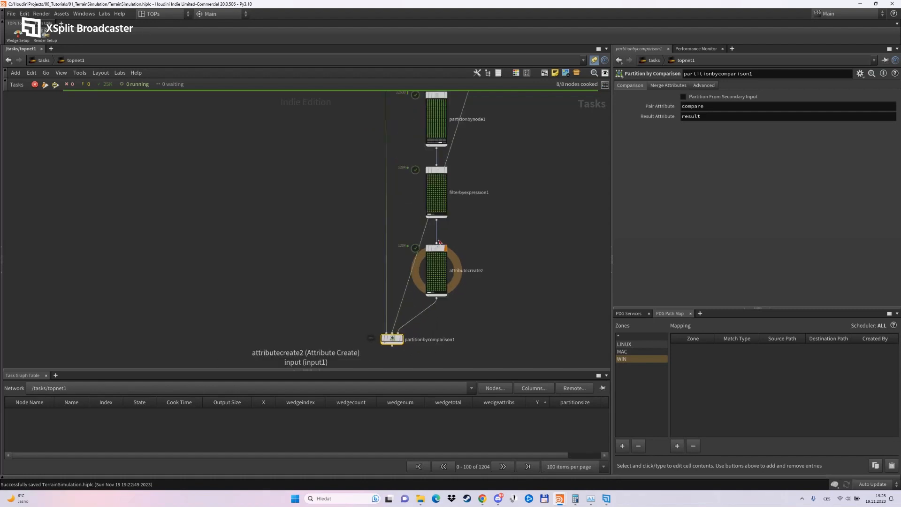
{"action": "left_click_drag", "start_coordinate": [437, 272], "coordinate": [476, 281]}
{"action": "middle_click_drag", "start_coordinate": [459, 339], "coordinate": [465, 327]}
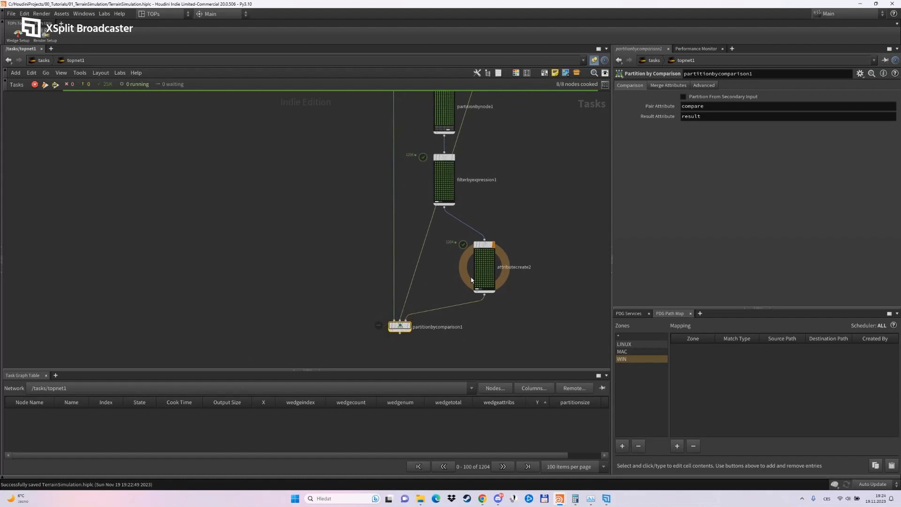
Set the Partition by Comparison node to sort its contents by Input Node Order.
{"action": "left_click", "coordinate": [693, 85]}
{"action": "left_click", "coordinate": [701, 210]}
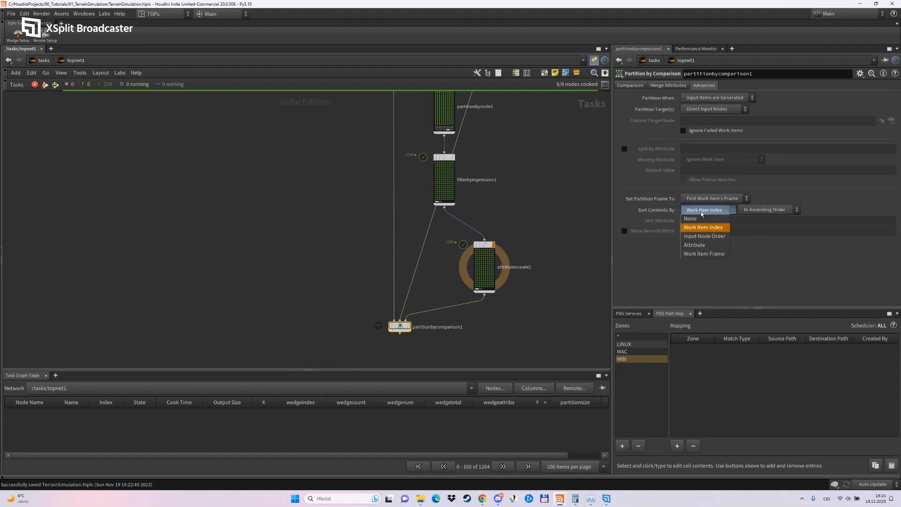
{"action": "left_click", "coordinate": [705, 239]}
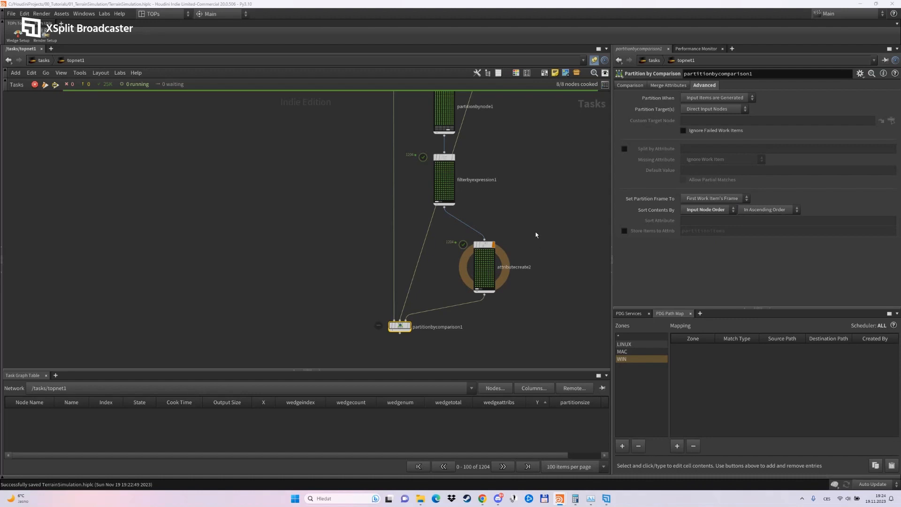
Set the Partition by Comparison node's pair attribute to wedgeindex.
{"action": "mouse_move", "coordinate": [536, 230]}
{"action": "middle_mouse_down"}
{"action": "mouse_move", "coordinate": [533, 280]}
{"action": "mouse_move", "coordinate": [533, 217]}
{"action": "middle_mouse_up"}
{"action": "scroll", "coordinate": [476, 298], "scroll_direction": "up", "scroll_amount": 2}
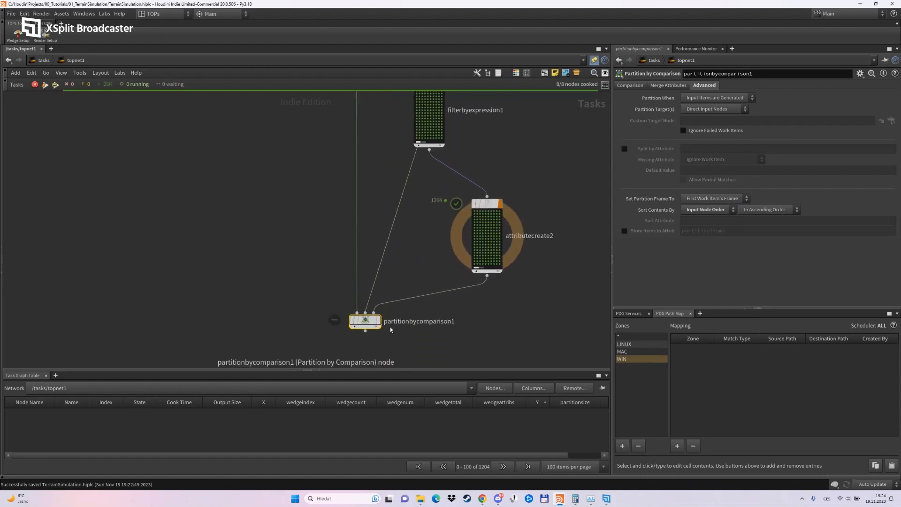
{"action": "left_click", "coordinate": [659, 86]}
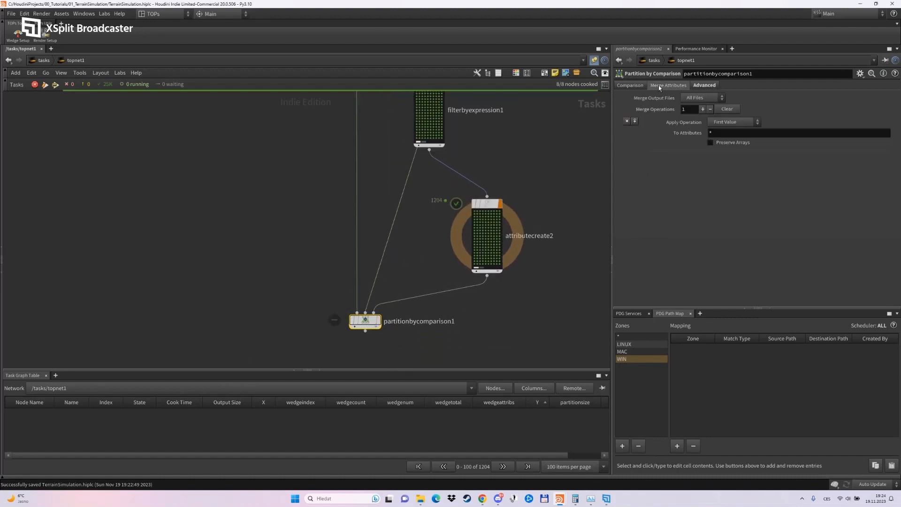
{"action": "left_click", "coordinate": [630, 85]}
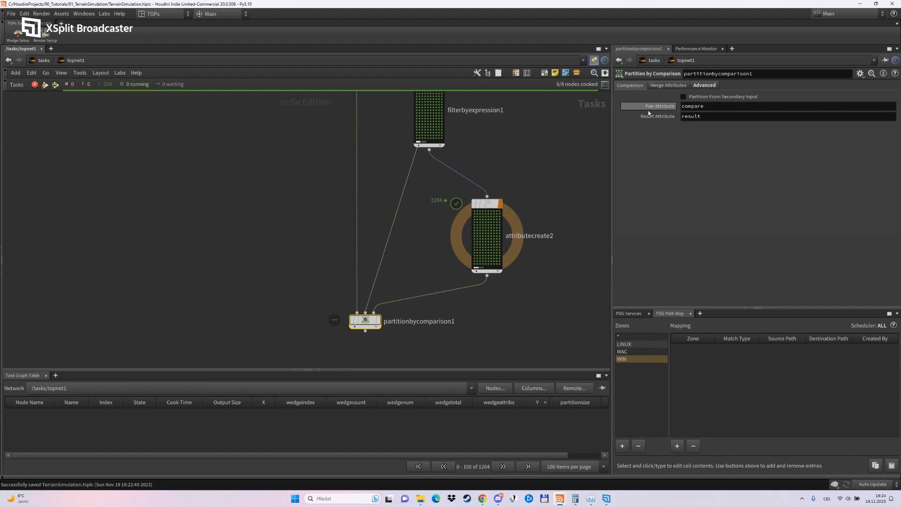
{"action": "mouse_move", "coordinate": [650, 113]}
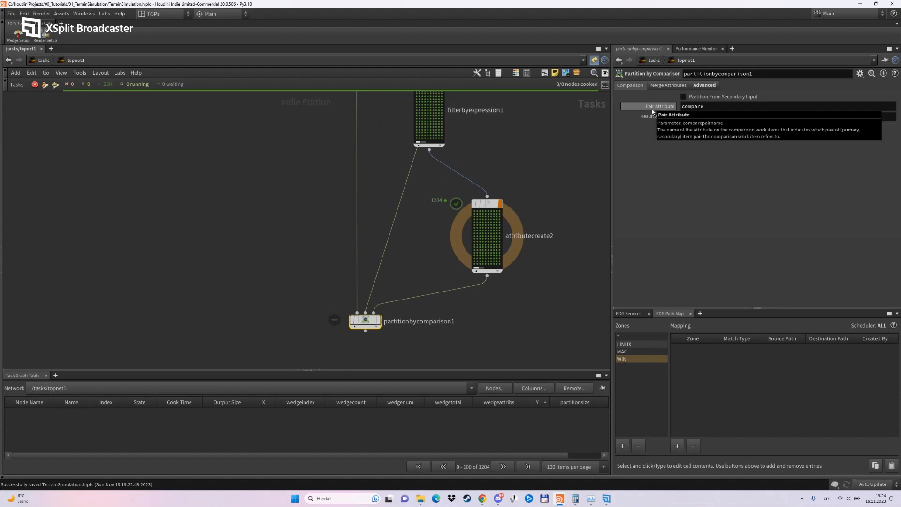
{"action": "left_click_drag", "start_coordinate": [709, 107], "coordinate": [620, 113]}
{"action": "type", "text": "we"}
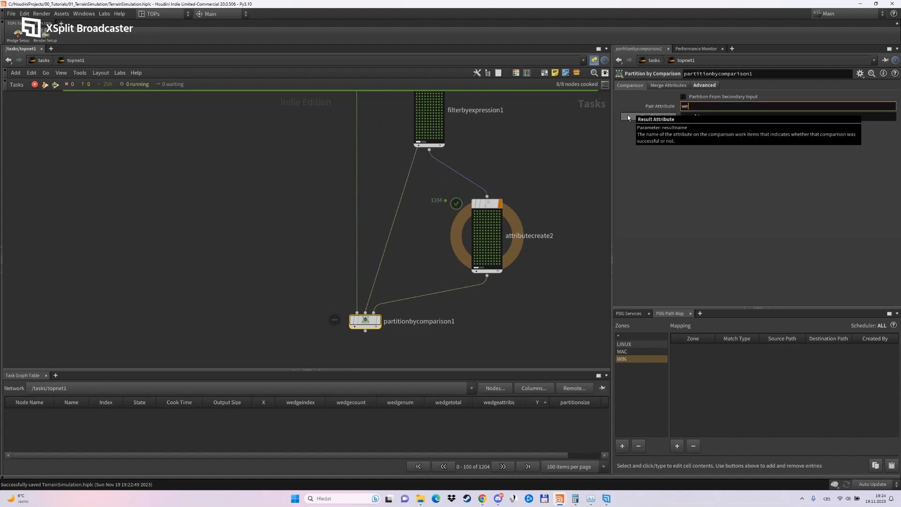
{"action": "type", "text": "dgeindex"}
{"action": "key", "text": "Return"}
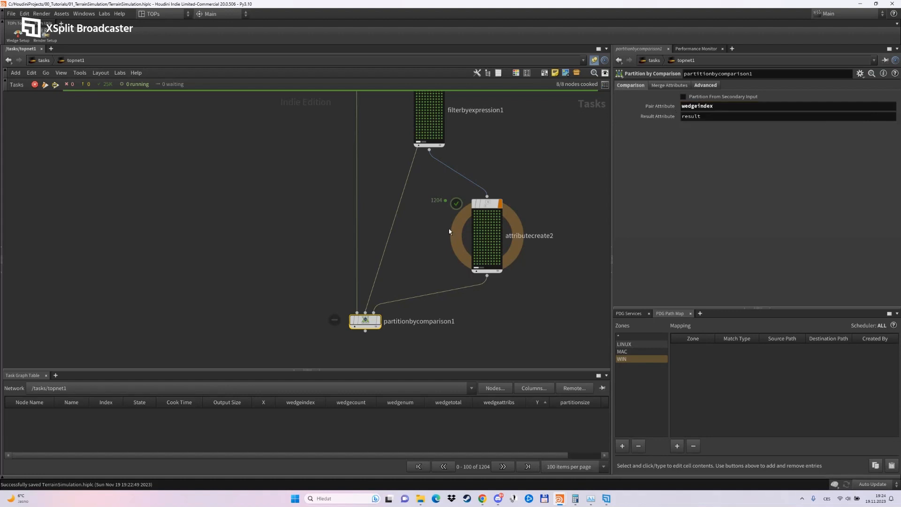
Inspect the wedgeindex and X/Y attributes of the Source node's first work item.
{"action": "middle_click_drag", "start_coordinate": [447, 227], "coordinate": [472, 381]}
{"action": "middle_click_drag", "start_coordinate": [514, 249], "coordinate": [487, 145]}
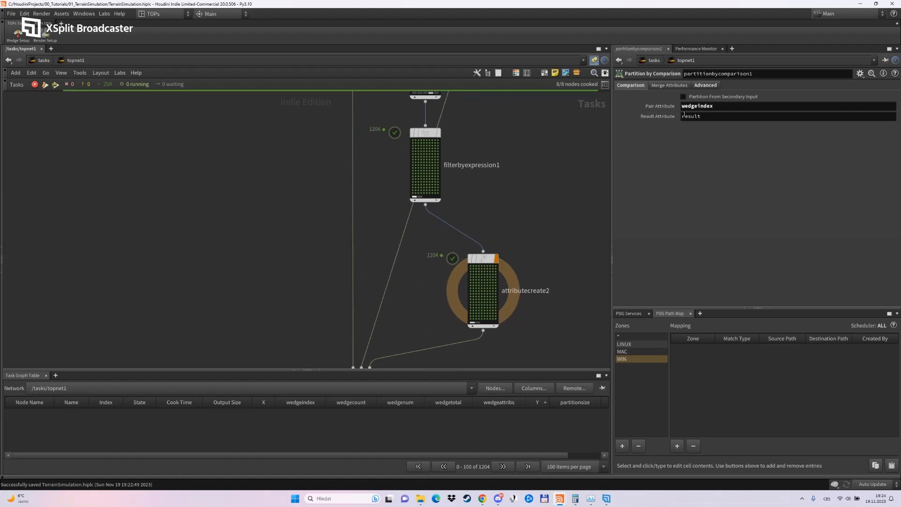
{"action": "middle_click_drag", "start_coordinate": [594, 203], "coordinate": [609, 148]}
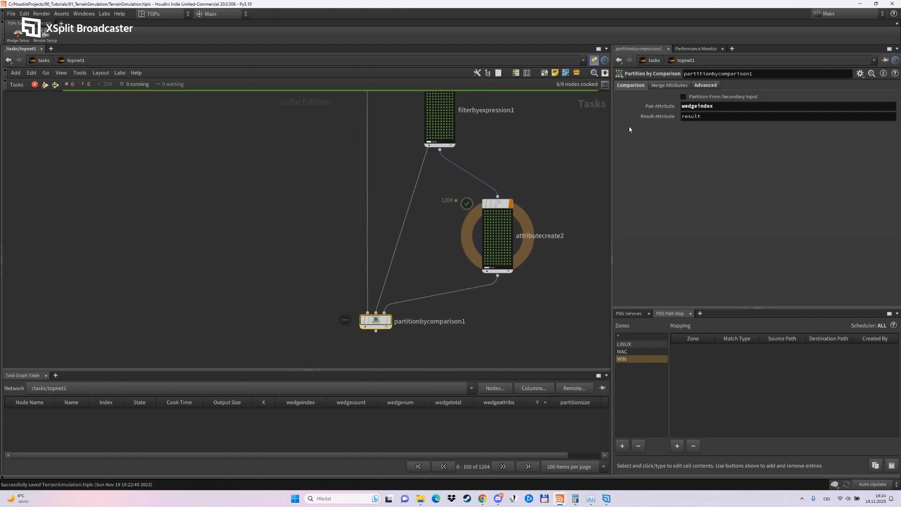
{"action": "middle_click_drag", "start_coordinate": [435, 264], "coordinate": [449, 368]}
{"action": "middle_click_drag", "start_coordinate": [460, 133], "coordinate": [454, 269]}
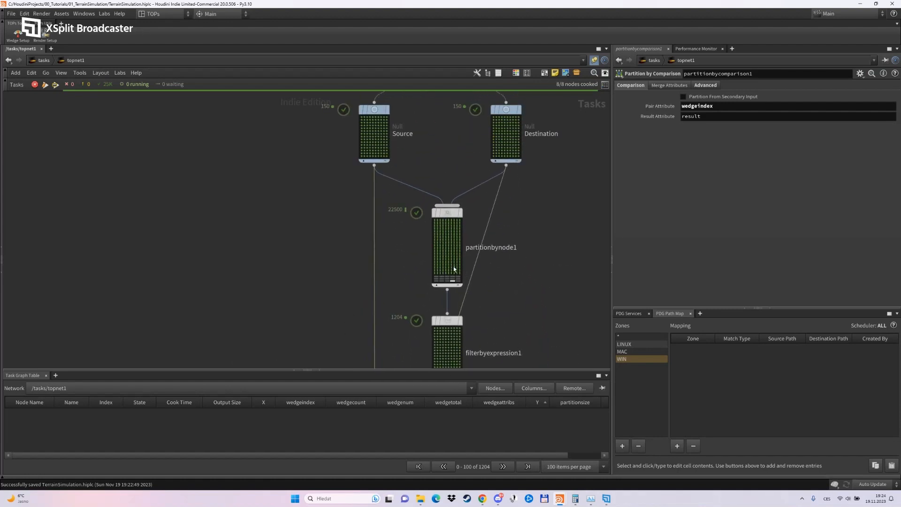
{"action": "left_click", "coordinate": [361, 119]}
{"action": "right_click", "coordinate": [361, 118]}
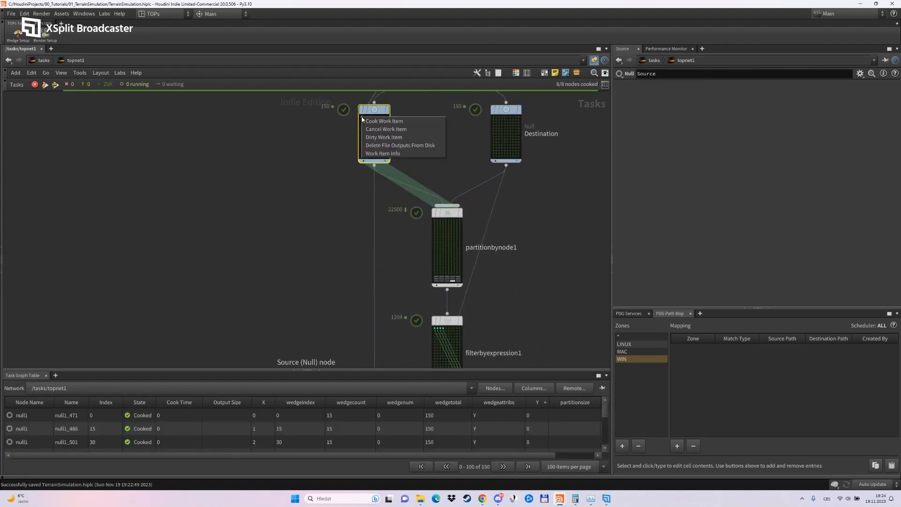
{"action": "left_click", "coordinate": [376, 152]}
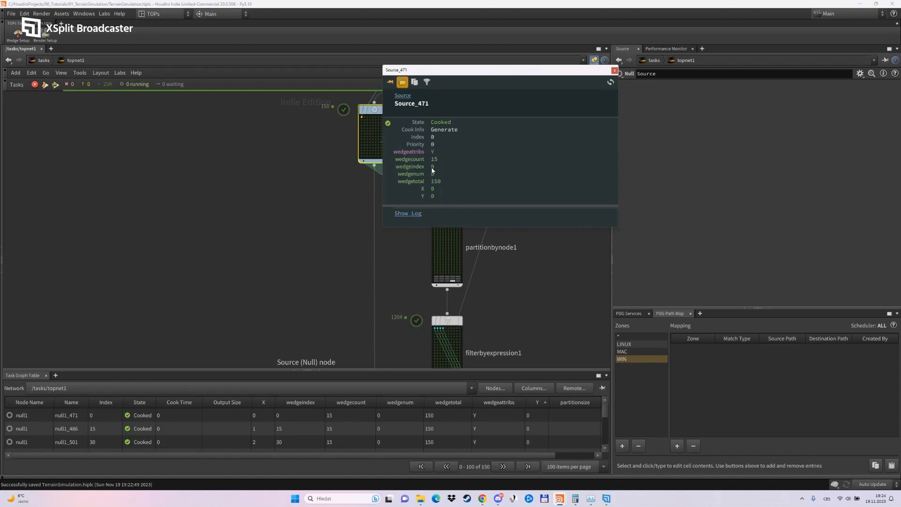
{"action": "left_click", "coordinate": [614, 71]}
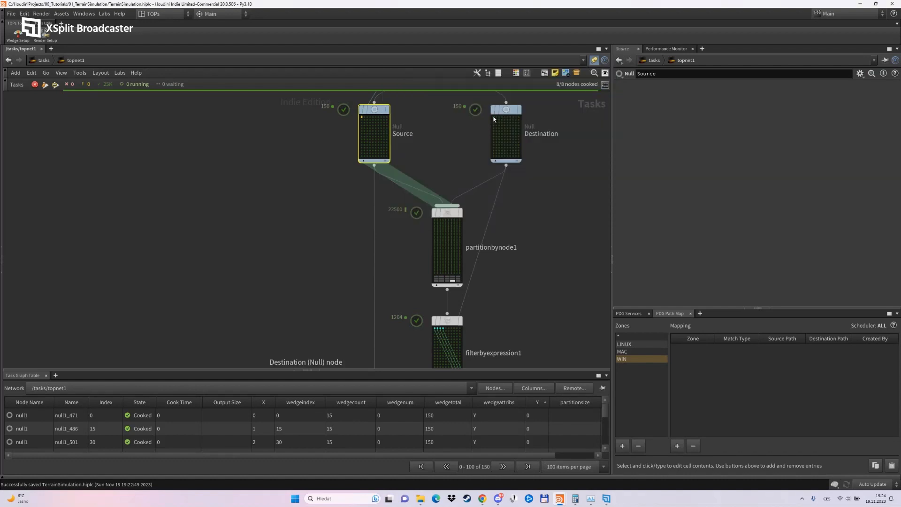
Inspect the same attributes on the Destination node's first work item.
{"action": "left_click", "coordinate": [494, 119]}
{"action": "right_click", "coordinate": [495, 119]}
{"action": "left_click", "coordinate": [512, 154]}
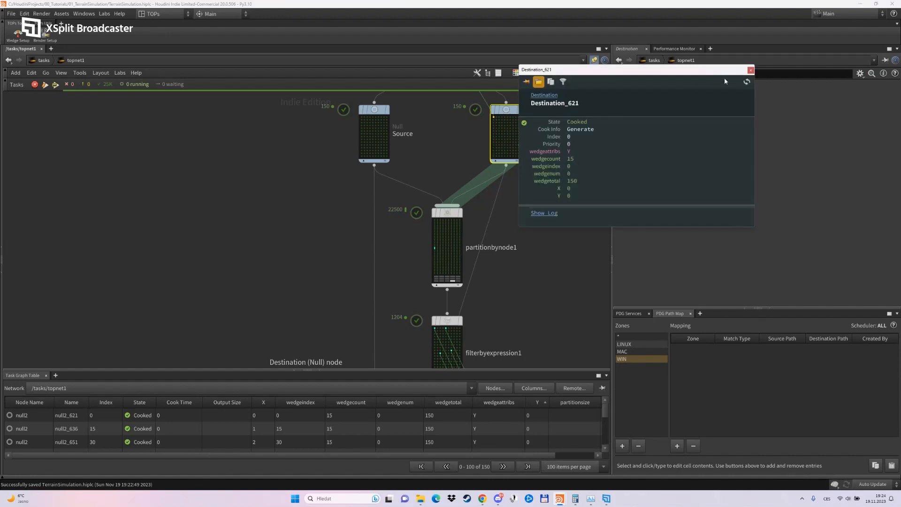
{"action": "left_click", "coordinate": [751, 70]}
Examine the result and wedgeindex attributes of the first work item in the Attribute Create node feeding the comparison.
{"action": "middle_click_drag", "start_coordinate": [512, 329], "coordinate": [508, 80]}
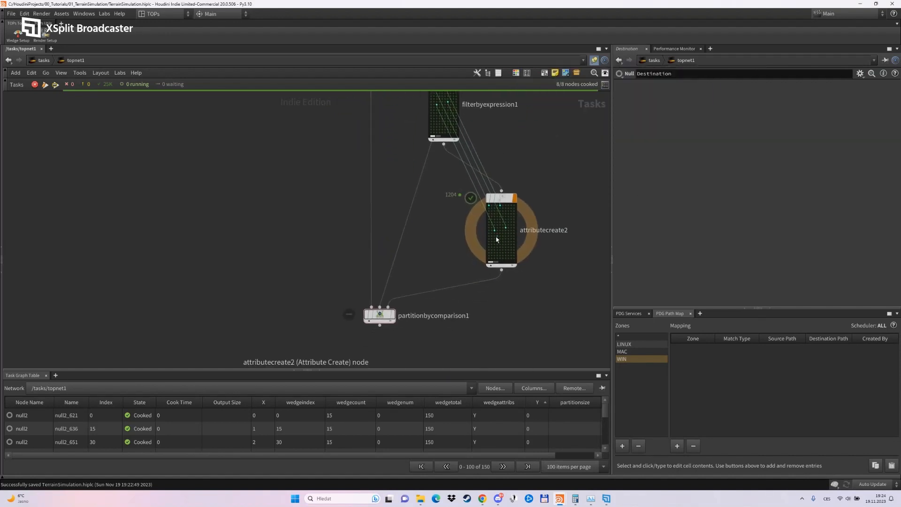
{"action": "left_click", "coordinate": [488, 210]}
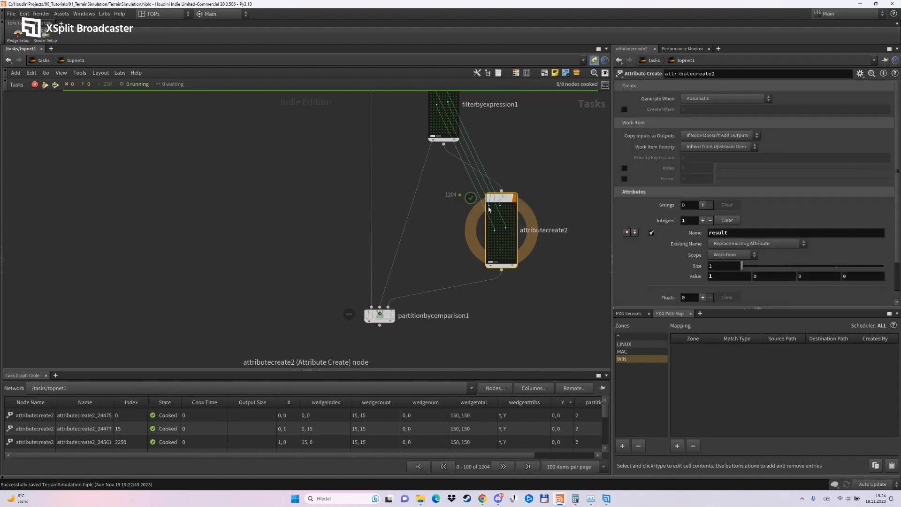
{"action": "left_click", "coordinate": [488, 209]}
{"action": "right_click", "coordinate": [489, 207]}
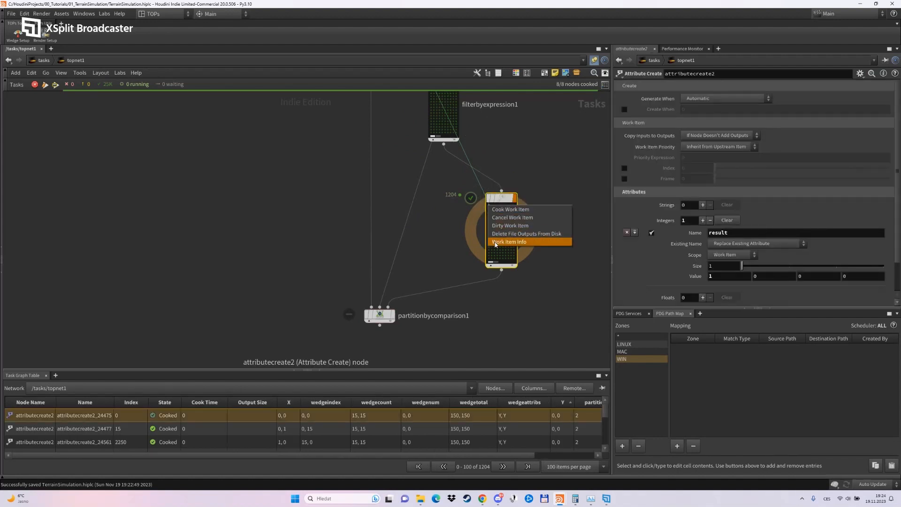
{"action": "left_click", "coordinate": [495, 243]}
{"action": "left_click_drag", "start_coordinate": [578, 162], "coordinate": [171, 140]}
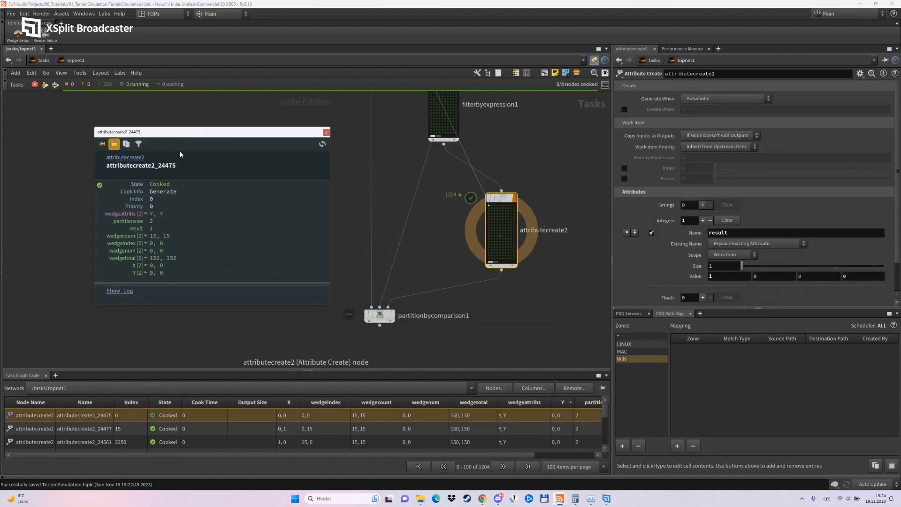
{"action": "middle_click_drag", "start_coordinate": [416, 253], "coordinate": [428, 207]}
{"action": "scroll", "coordinate": [424, 233], "scroll_direction": "up", "scroll_amount": 2}
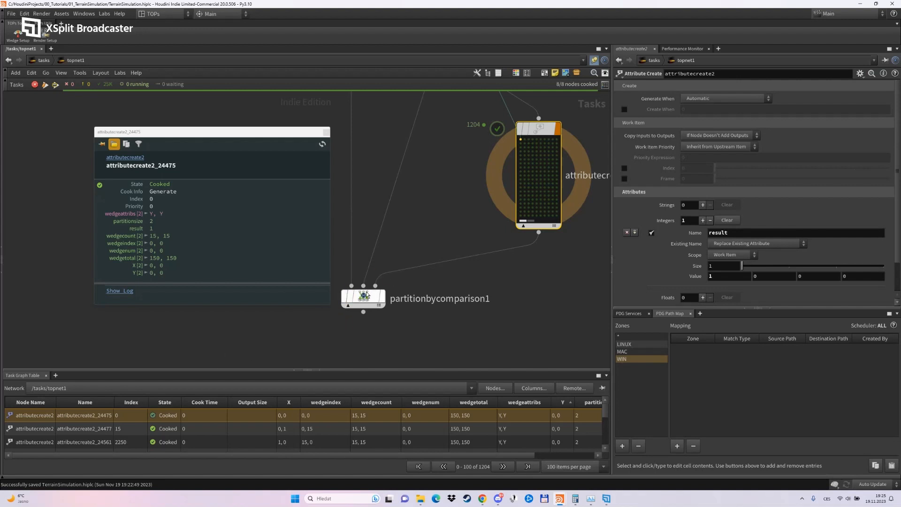
{"action": "left_click", "coordinate": [324, 133]}
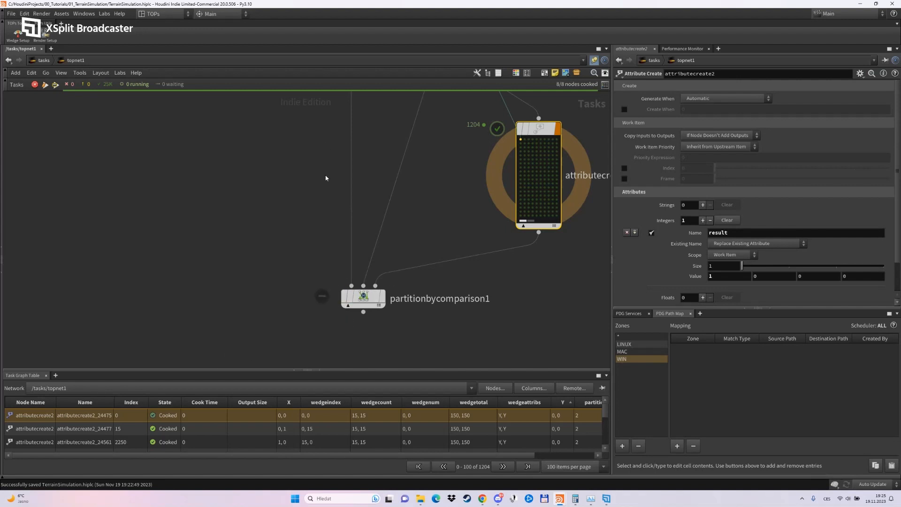
Cook the Partition by Comparison node.
{"action": "right_click", "coordinate": [362, 297]}
{"action": "left_click", "coordinate": [390, 337]}
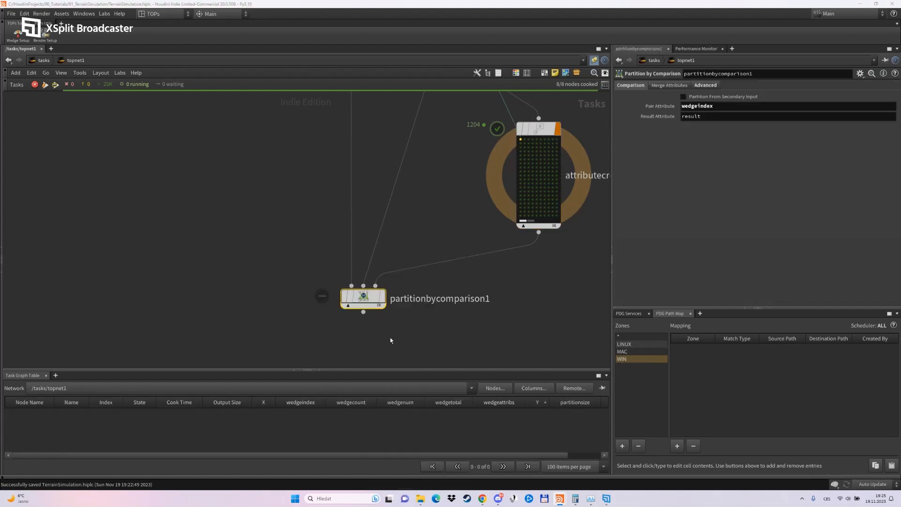
{"action": "scroll", "coordinate": [366, 341], "scroll_direction": "down", "scroll_amount": 3}
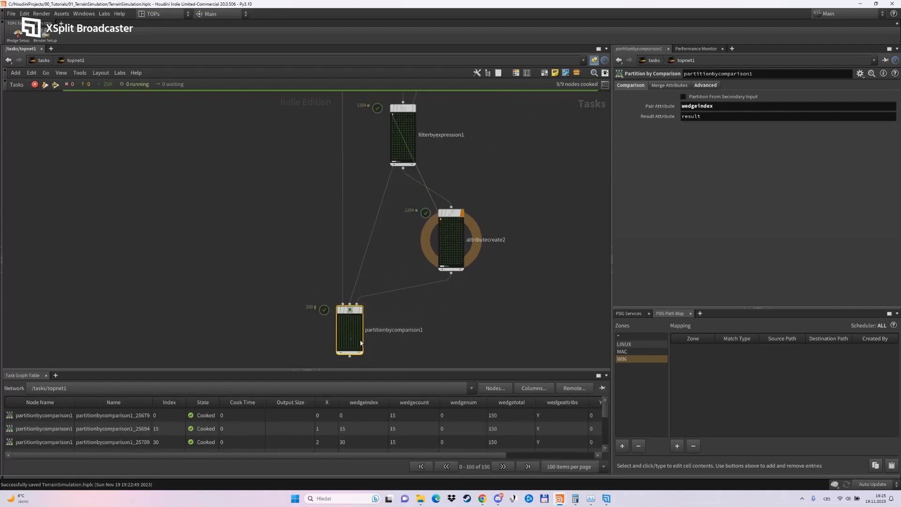
Examine the attributes and partitioned items of the first work item in the Partition by Comparison node.
{"action": "scroll", "coordinate": [396, 347], "scroll_direction": "up", "scroll_amount": 3}
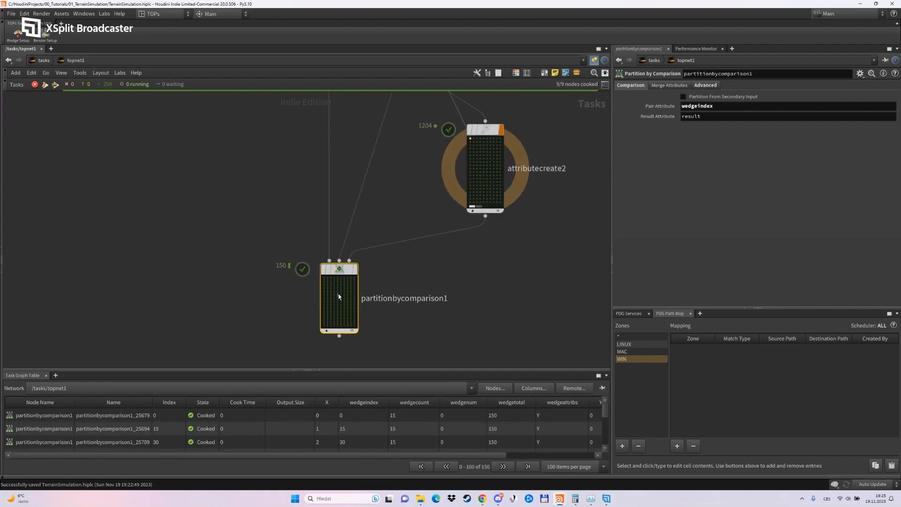
{"action": "left_click", "coordinate": [326, 280]}
{"action": "scroll", "coordinate": [398, 331], "scroll_direction": "down", "scroll_amount": 2}
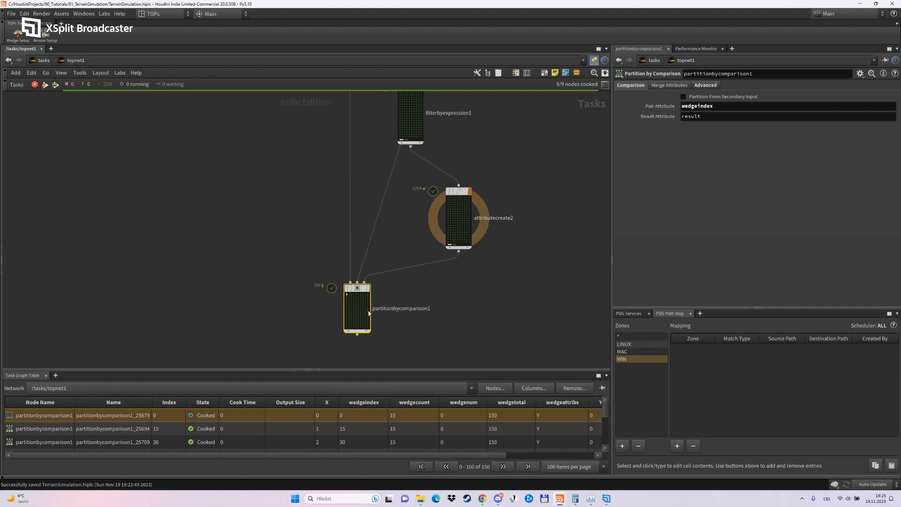
{"action": "scroll", "coordinate": [366, 310], "scroll_direction": "up", "scroll_amount": 2}
{"action": "right_click", "coordinate": [340, 292]}
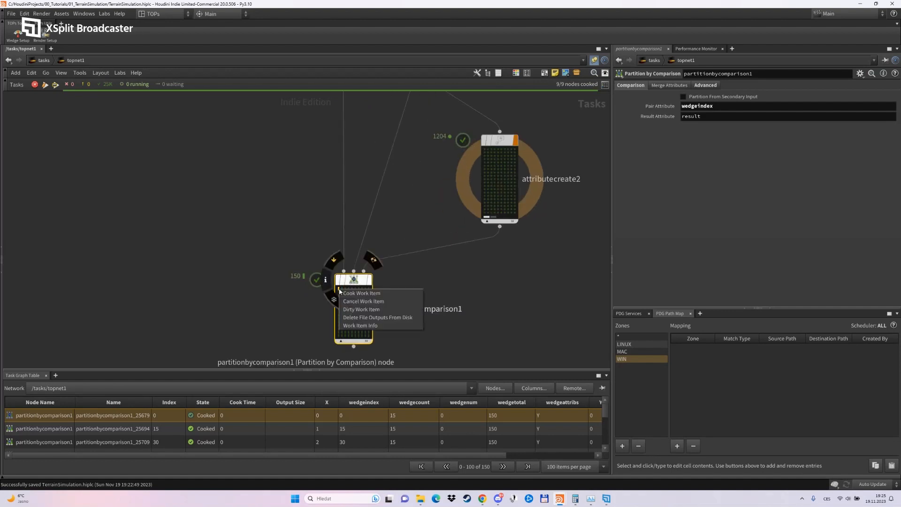
{"action": "left_click", "coordinate": [359, 317]}
{"action": "left_click_drag", "start_coordinate": [439, 282], "coordinate": [187, 191]}
{"action": "left_click", "coordinate": [134, 281]}
{"action": "scroll", "coordinate": [169, 239], "scroll_direction": "down", "scroll_amount": 2}
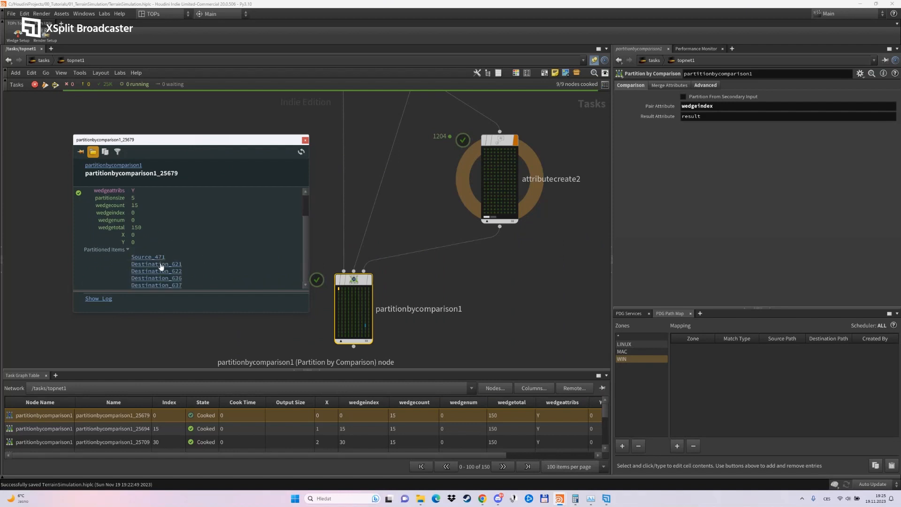
Compare the partitioned items of the partitions with index 147 and 149, and close the work item info.
{"action": "left_click", "coordinate": [364, 337]}
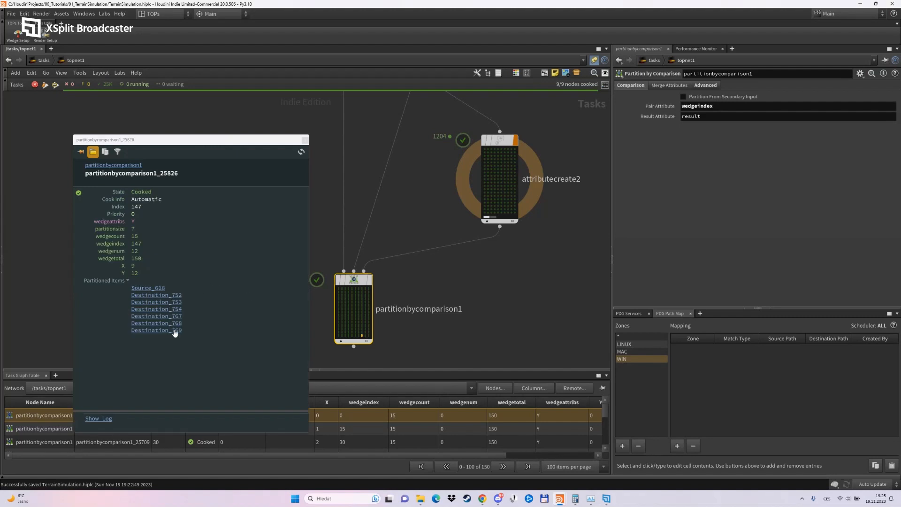
{"action": "left_click", "coordinate": [369, 336]}
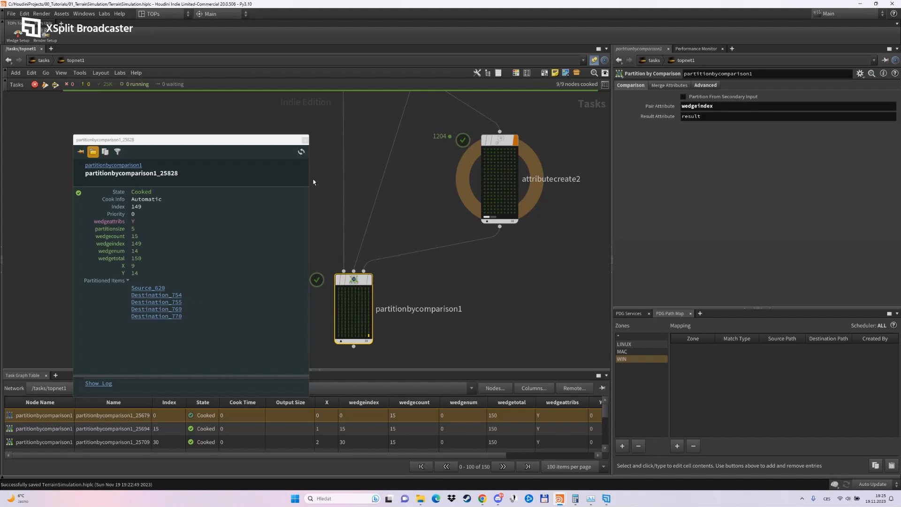
{"action": "left_click", "coordinate": [305, 140]}
{"action": "left_click", "coordinate": [418, 340]}
{"action": "scroll", "coordinate": [408, 347], "scroll_direction": "down", "scroll_amount": 1}
{"action": "middle_click_drag", "start_coordinate": [408, 347], "coordinate": [433, 246]}
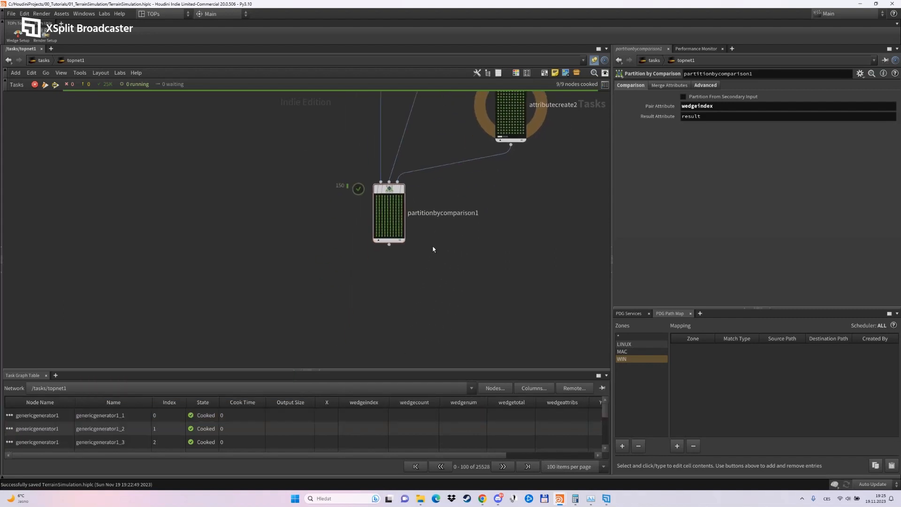
Review the Partition by Comparison node's content sorting option.
{"action": "scroll", "coordinate": [413, 258], "scroll_direction": "up", "scroll_amount": 2}
{"action": "left_click", "coordinate": [355, 260]}
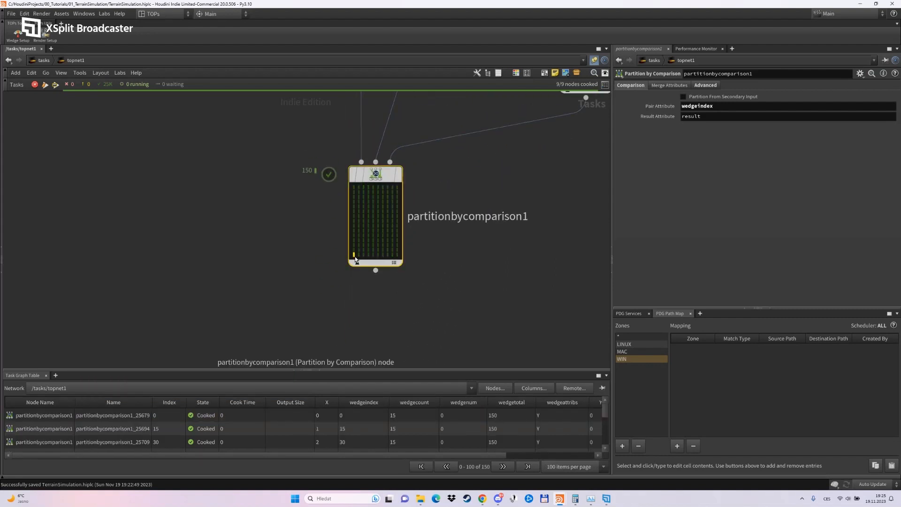
{"action": "right_click", "coordinate": [355, 259]}
{"action": "left_click", "coordinate": [413, 251]}
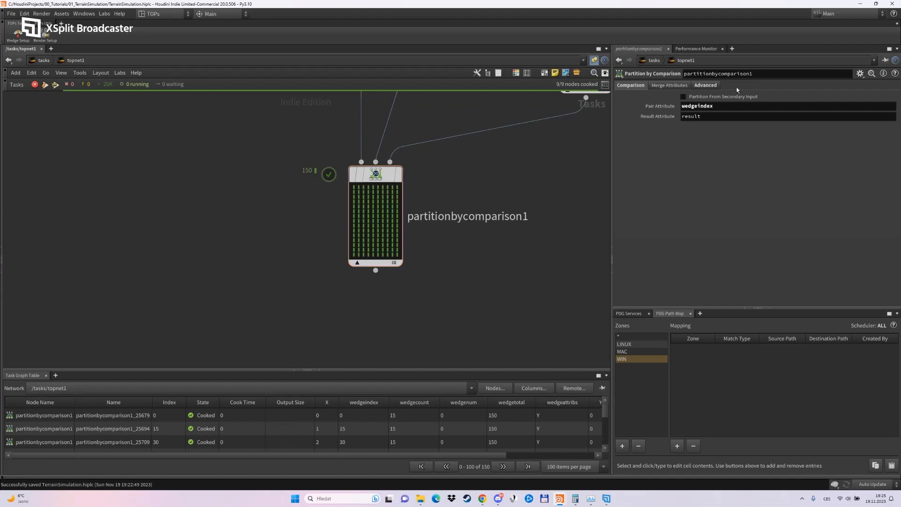
{"action": "left_click", "coordinate": [705, 85]}
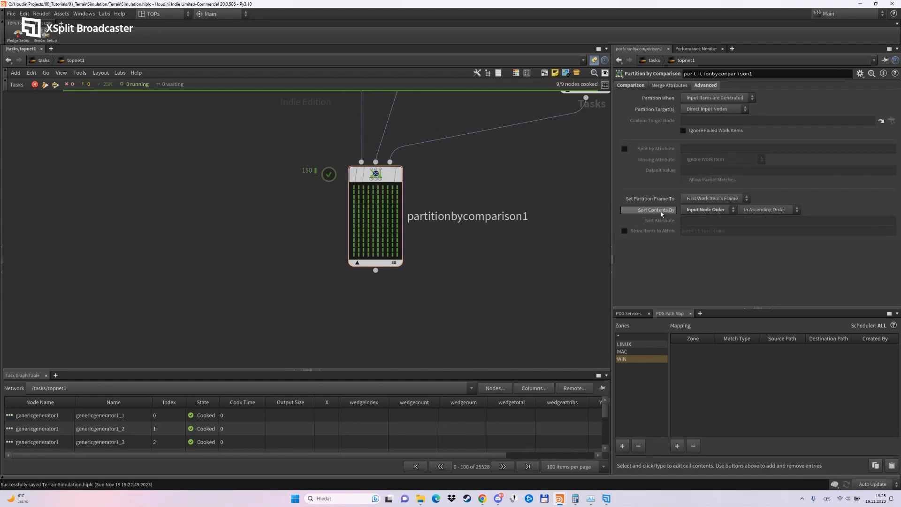
{"action": "left_click", "coordinate": [705, 210]}
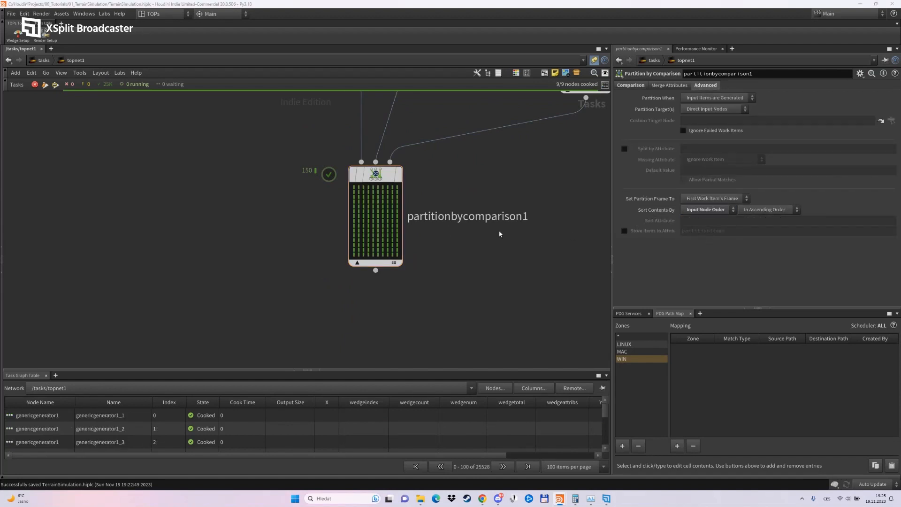
Recheck the order of Source and Destination items in the first partition and trace them up to the Source and Destination nodes.
{"action": "left_click", "coordinate": [354, 187]}
{"action": "right_click", "coordinate": [355, 187]}
{"action": "left_click", "coordinate": [378, 226]}
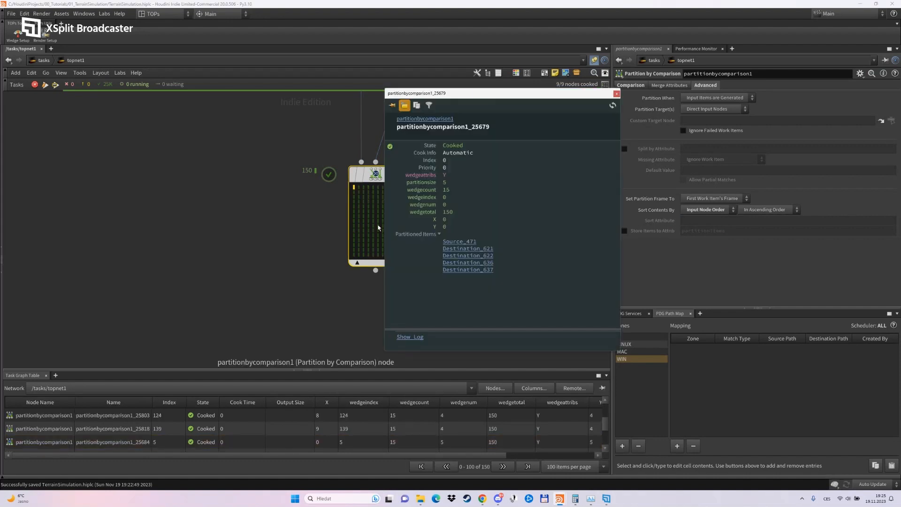
{"action": "left_click_drag", "start_coordinate": [501, 96], "coordinate": [184, 122]}
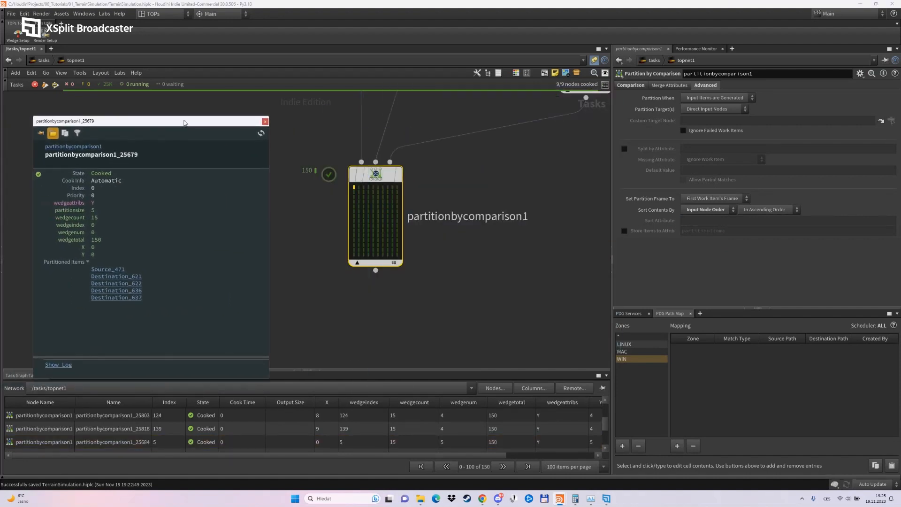
{"action": "left_click", "coordinate": [125, 276]}
{"action": "middle_click_drag", "start_coordinate": [345, 187], "coordinate": [336, 298]}
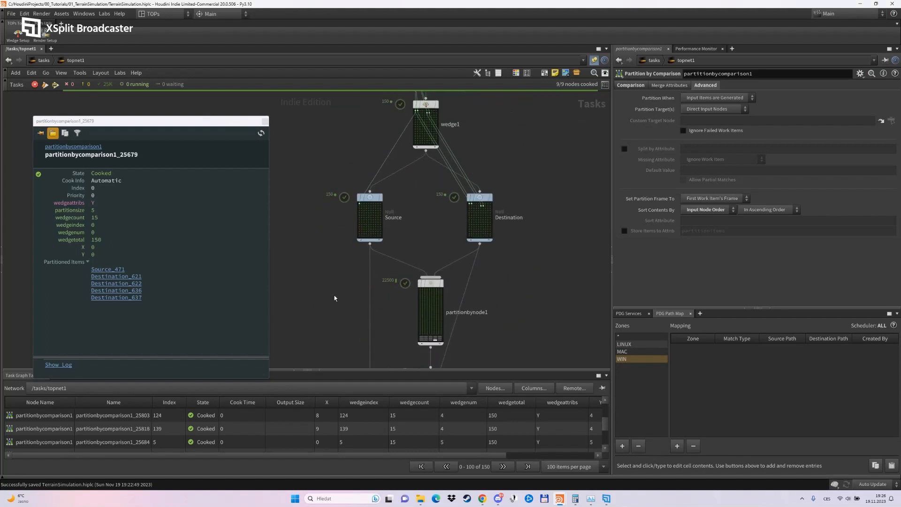
Close the work item info and review the finished node chain in topnet1 from the wedge down to the comparison partition.
{"action": "scroll", "coordinate": [367, 206], "scroll_direction": "up", "scroll_amount": 3}
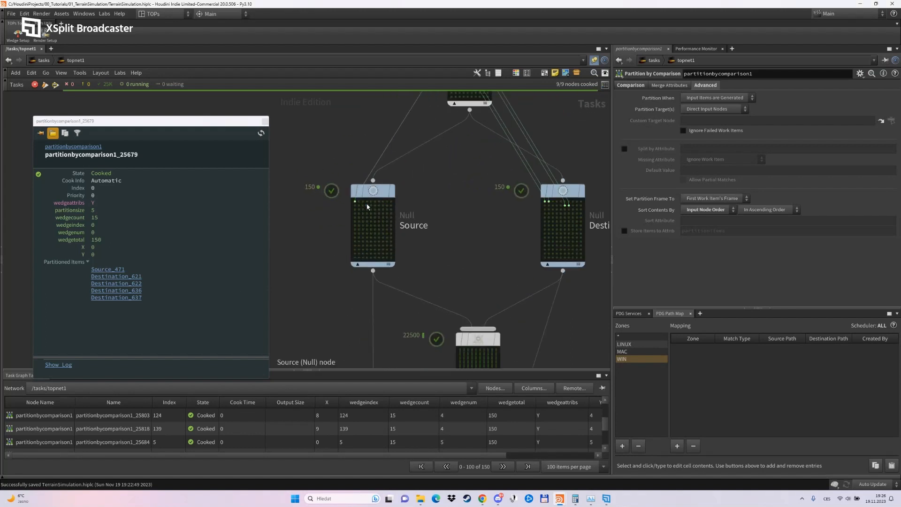
{"action": "left_click", "coordinate": [266, 122]}
{"action": "scroll", "coordinate": [281, 242], "scroll_direction": "down", "scroll_amount": 4}
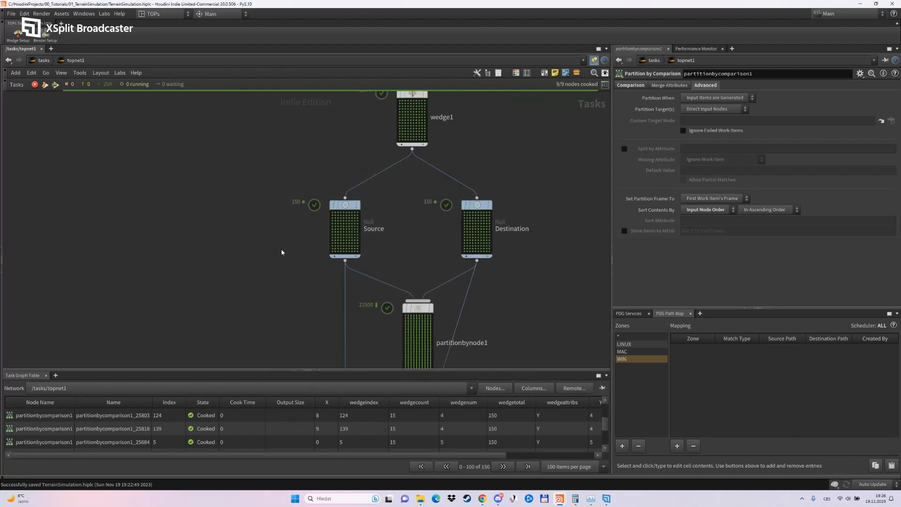
{"action": "middle_click_drag", "start_coordinate": [284, 244], "coordinate": [286, 291]}
{"action": "scroll", "coordinate": [302, 302], "scroll_direction": "up", "scroll_amount": 3}
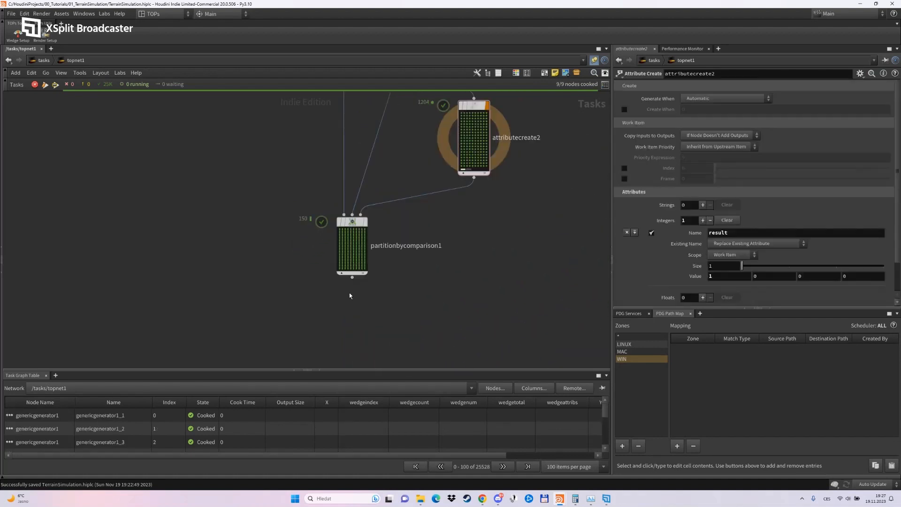
{"action": "scroll", "coordinate": [350, 299], "scroll_direction": "down", "scroll_amount": 3}
{"action": "scroll", "coordinate": [370, 302], "scroll_direction": "down", "scroll_amount": 3}
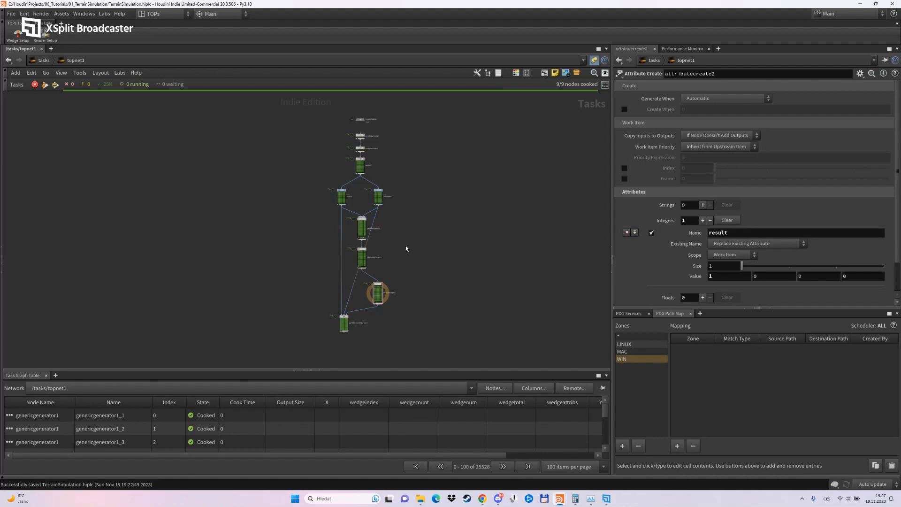
{"action": "scroll", "coordinate": [396, 165], "scroll_direction": "up", "scroll_amount": 5}
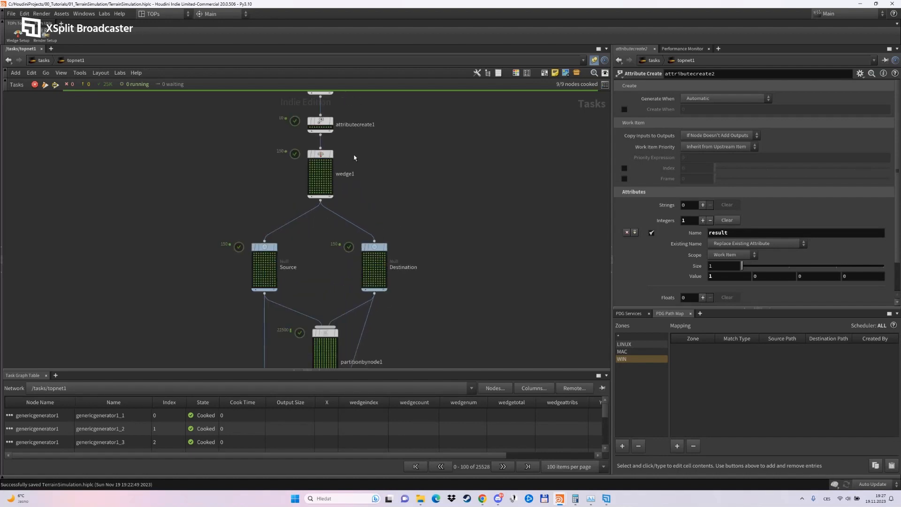
{"action": "scroll", "coordinate": [399, 173], "scroll_direction": "down", "scroll_amount": 5}
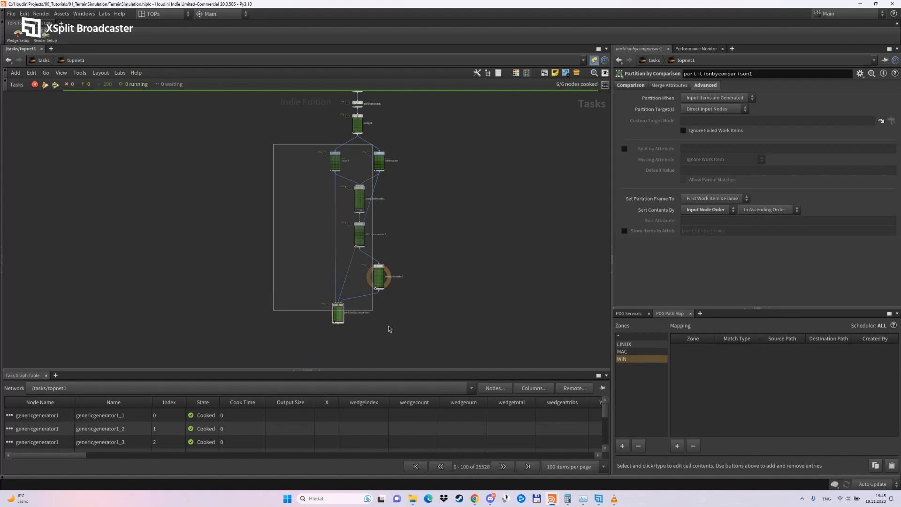
Copy the six nodes from Source and Destination through Partition by Comparison, and open the TerrainPipeline TOP network in obj.
{"action": "left_click_drag", "start_coordinate": [388, 329], "coordinate": [428, 349]}
{"action": "key", "text": "ctrl+c"}
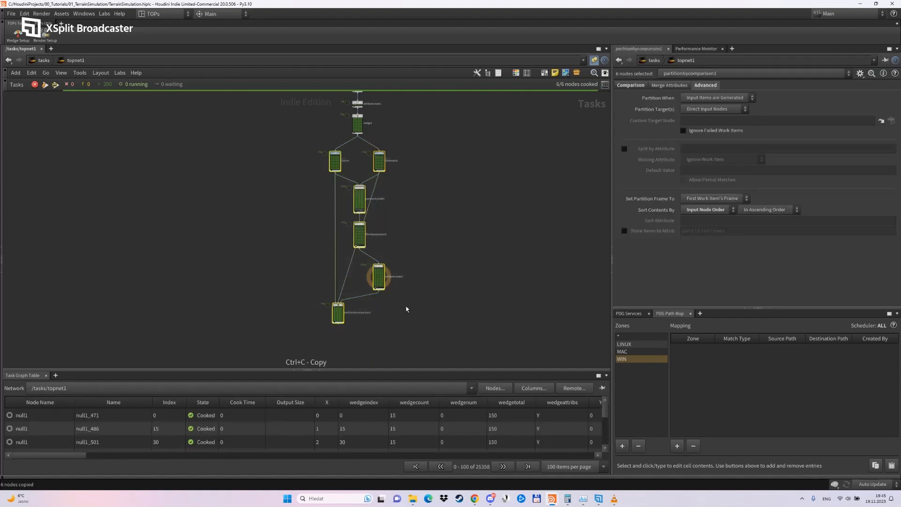
{"action": "left_click", "coordinate": [42, 60]}
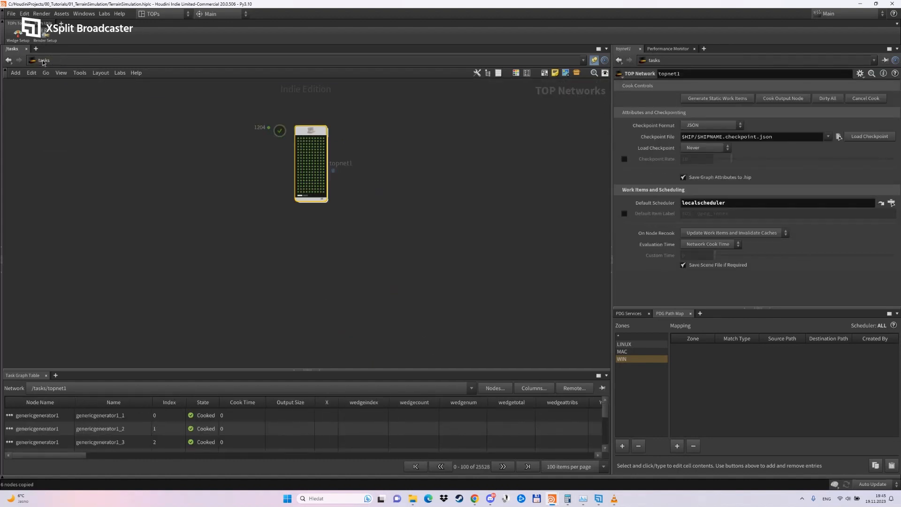
{"action": "left_click", "coordinate": [42, 61]}
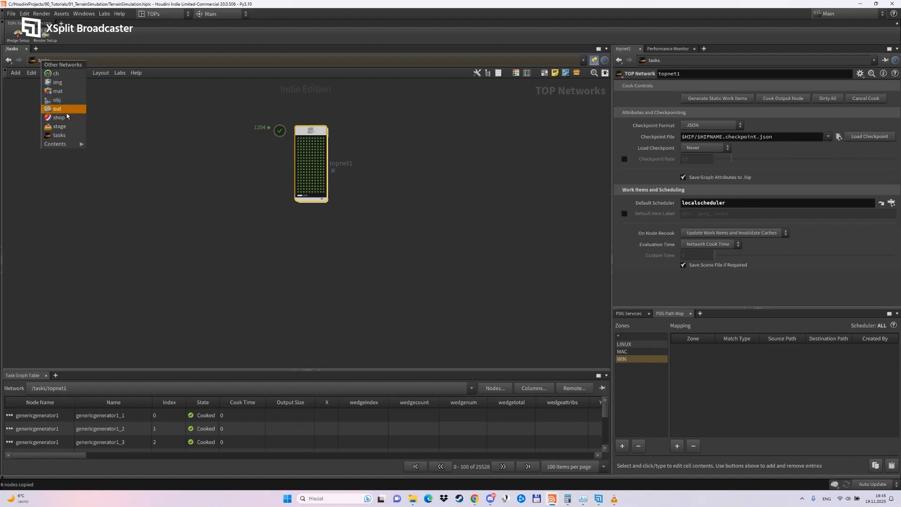
{"action": "left_click", "coordinate": [56, 100]}
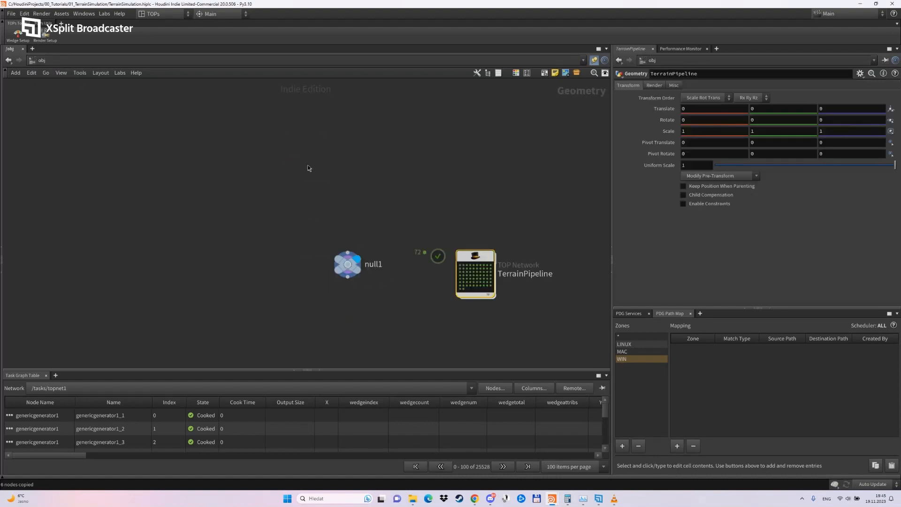
{"action": "double_click", "coordinate": [476, 272]}
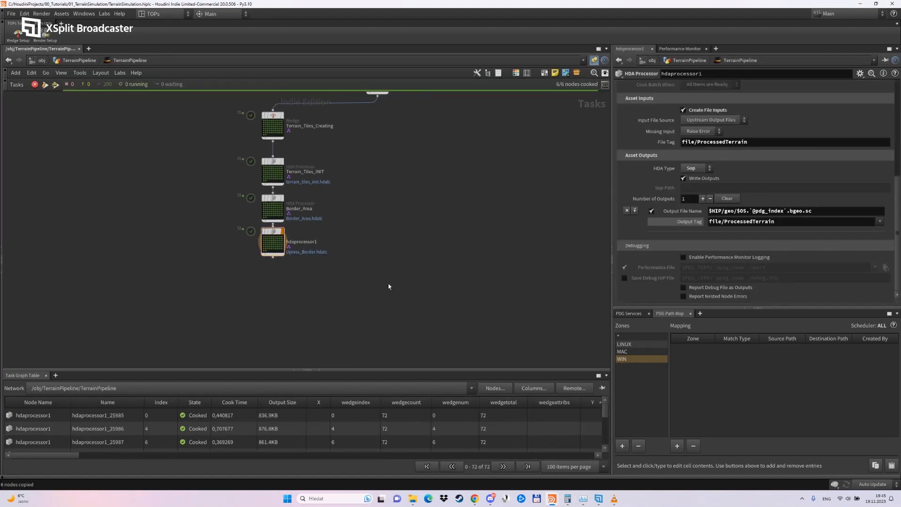
Paste the six copied nodes into TerrainPipeline and place them below the existing HDA Processor chain.
{"action": "left_click", "coordinate": [389, 288]}
{"action": "key", "text": "ctrl+v"}
{"action": "scroll", "coordinate": [394, 291], "scroll_direction": "down", "scroll_amount": 2}
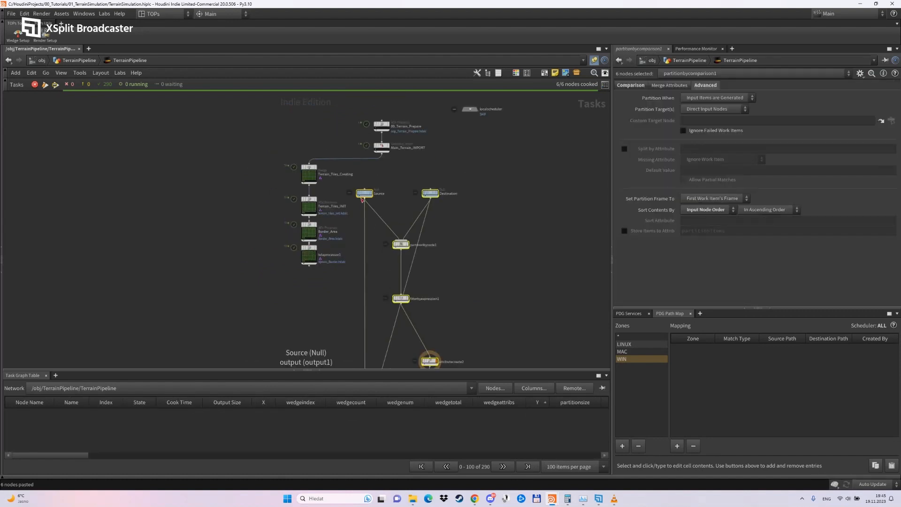
{"action": "left_click", "coordinate": [375, 278]}
{"action": "scroll", "coordinate": [373, 280], "scroll_direction": "up", "scroll_amount": 2}
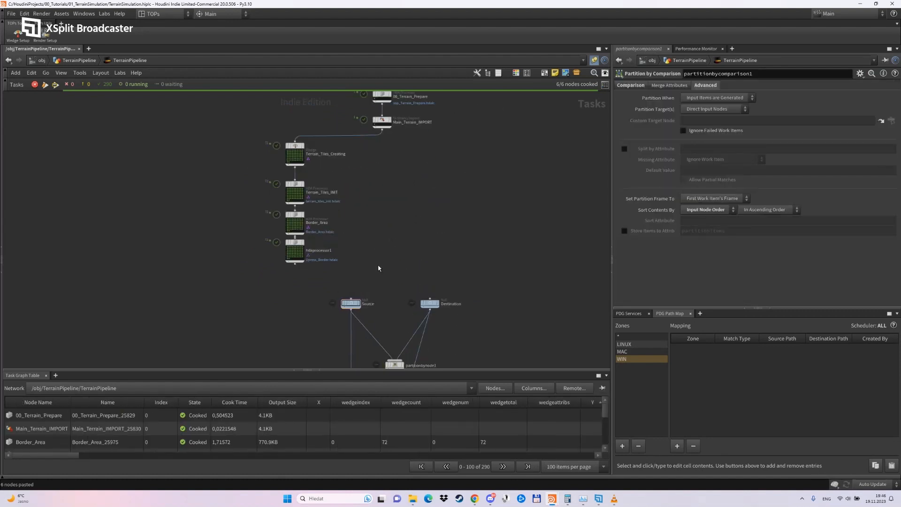
Rename the hdaprocessor1 node to Upress_Border.
{"action": "scroll", "coordinate": [317, 276], "scroll_direction": "up", "scroll_amount": 2}
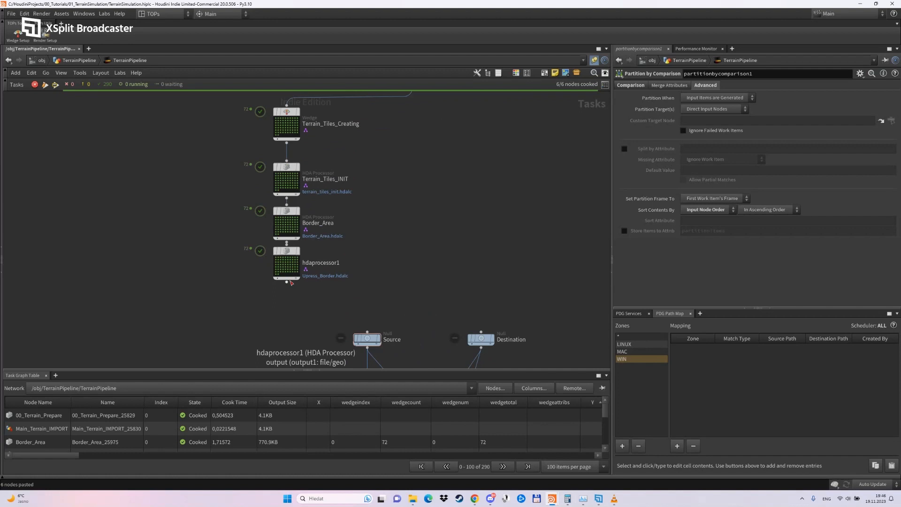
{"action": "double_click", "coordinate": [323, 263]}
{"action": "type", "text": "U"}
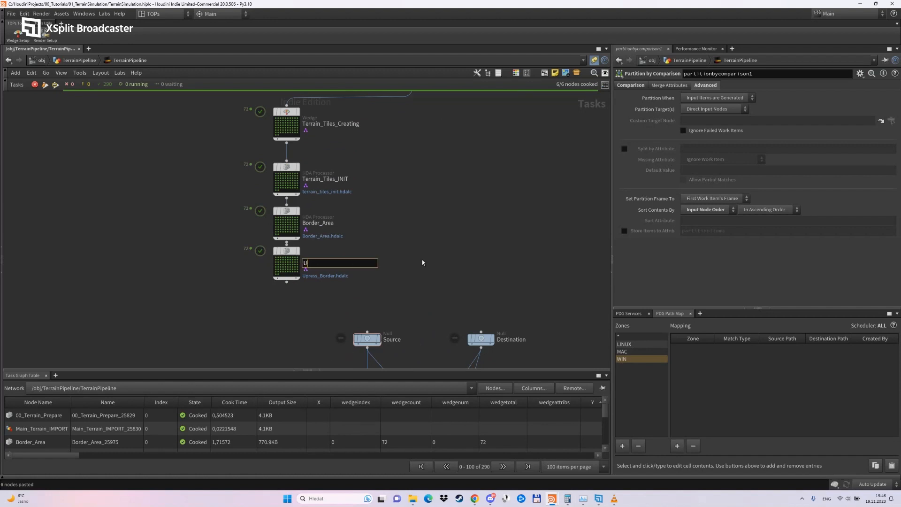
{"action": "type", "text": "press_Border"}
{"action": "key", "text": "Return"}
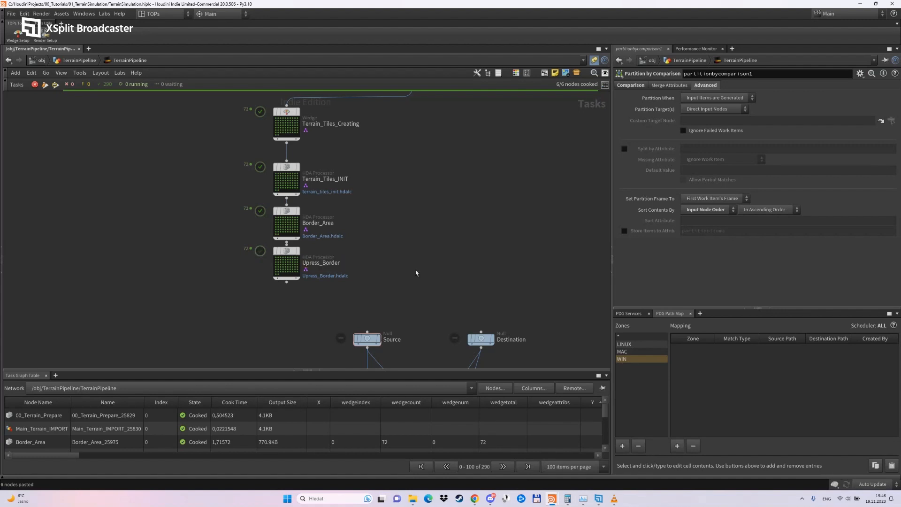
Line up Terrain_Tiles_Creating and Terrain_Tiles_INIT beneath Main_Terrain_IMPORT, and review the asset outputs of Terrain_Tiles_INIT.
{"action": "middle_click_drag", "start_coordinate": [384, 179], "coordinate": [372, 236]}
{"action": "left_click_drag", "start_coordinate": [275, 171], "coordinate": [399, 169]}
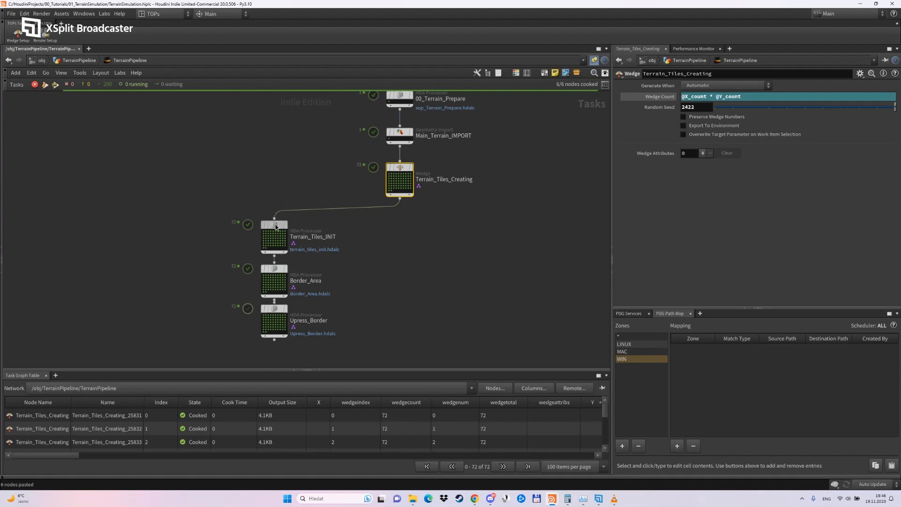
{"action": "left_click_drag", "start_coordinate": [276, 227], "coordinate": [400, 218]}
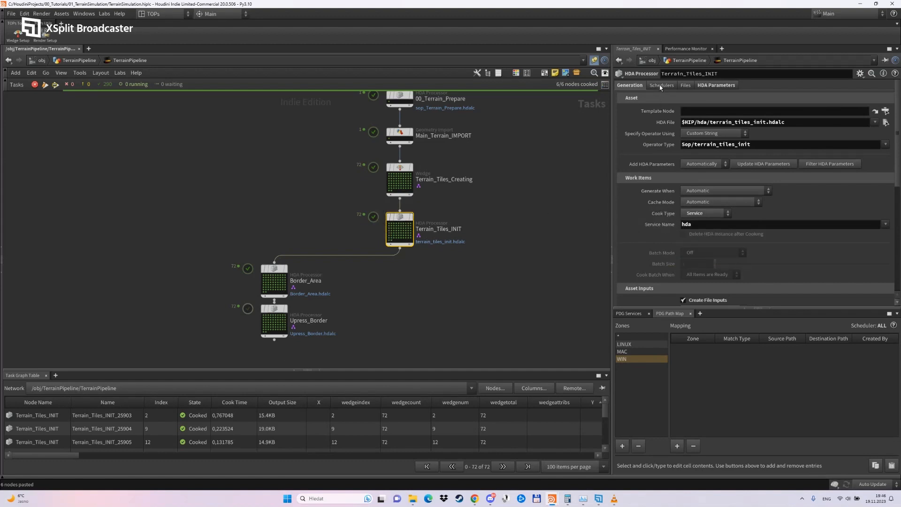
{"action": "scroll", "coordinate": [633, 193], "scroll_direction": "down", "scroll_amount": 10}
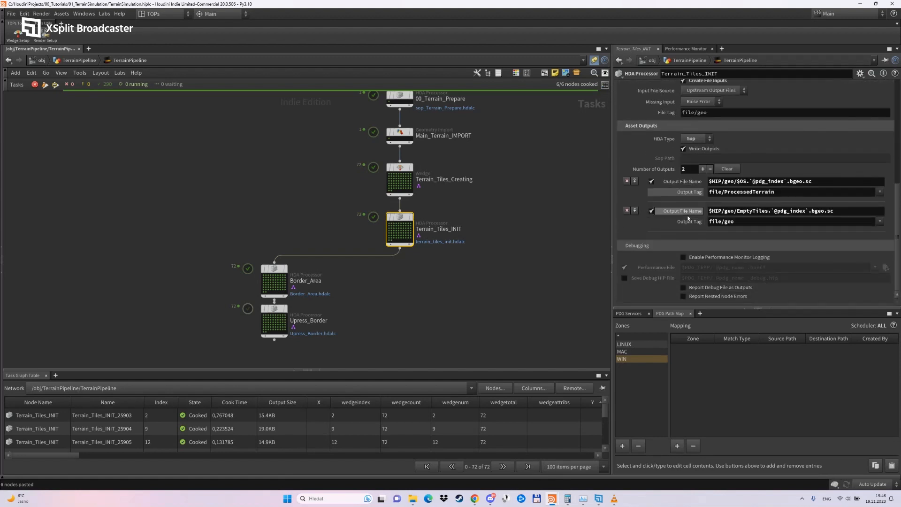
Connect Upress_Border's output to the Source node and Terrain_Tiles_INIT's output to the Destination node.
{"action": "middle_click_drag", "start_coordinate": [447, 293], "coordinate": [420, 187]}
{"action": "scroll", "coordinate": [418, 197], "scroll_direction": "down", "scroll_amount": 2}
{"action": "middle_click_drag", "start_coordinate": [387, 217], "coordinate": [381, 230]}
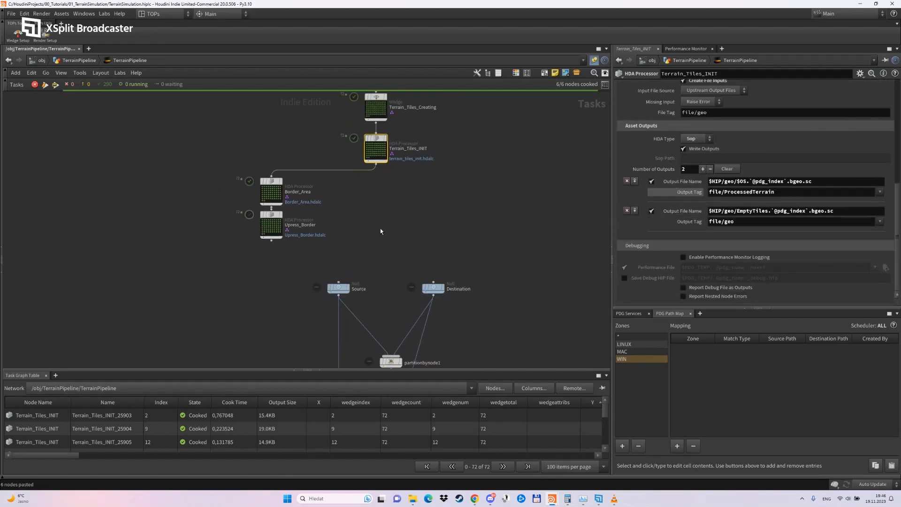
{"action": "left_click_drag", "start_coordinate": [271, 241], "coordinate": [343, 270]}
{"action": "left_click_drag", "start_coordinate": [376, 163], "coordinate": [433, 282]}
{"action": "left_click", "coordinate": [435, 288]}
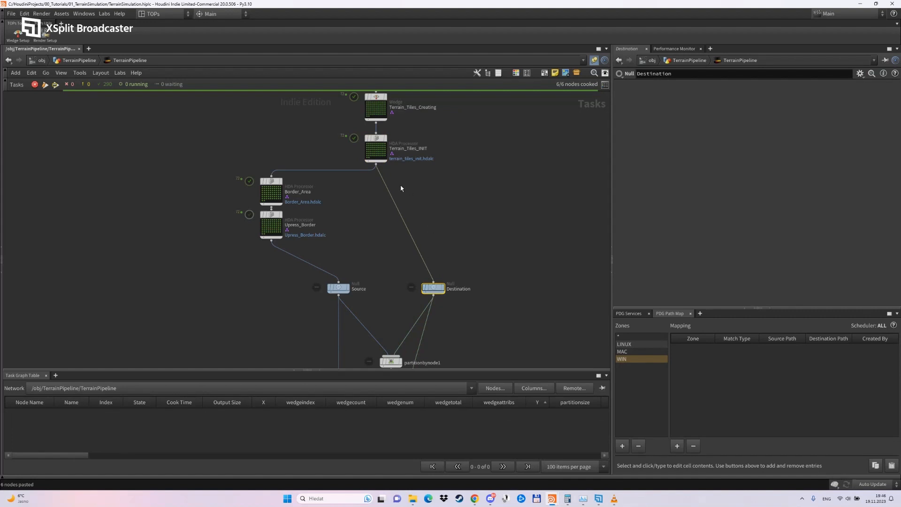
Insert a Null node between Terrain_Tiles_INIT and Destination, and dirty and cook it.
{"action": "left_click", "coordinate": [376, 150]}
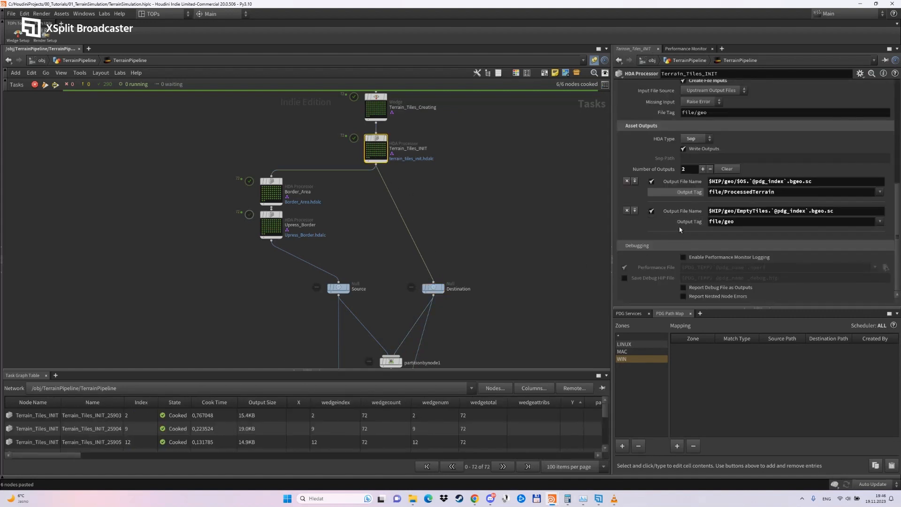
{"action": "key", "text": "Tab"}
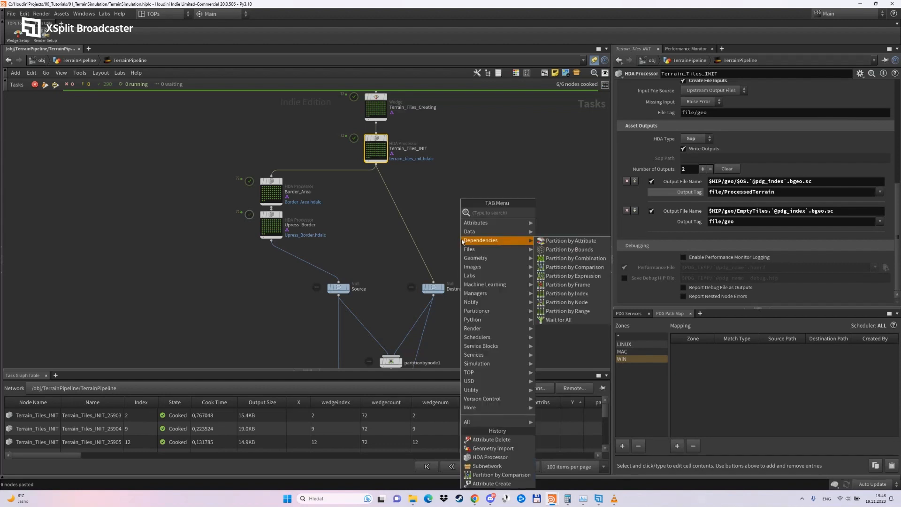
{"action": "type", "text": "ne"}
{"action": "key", "text": "BackSpace"}
{"action": "key", "text": "BackSpace"}
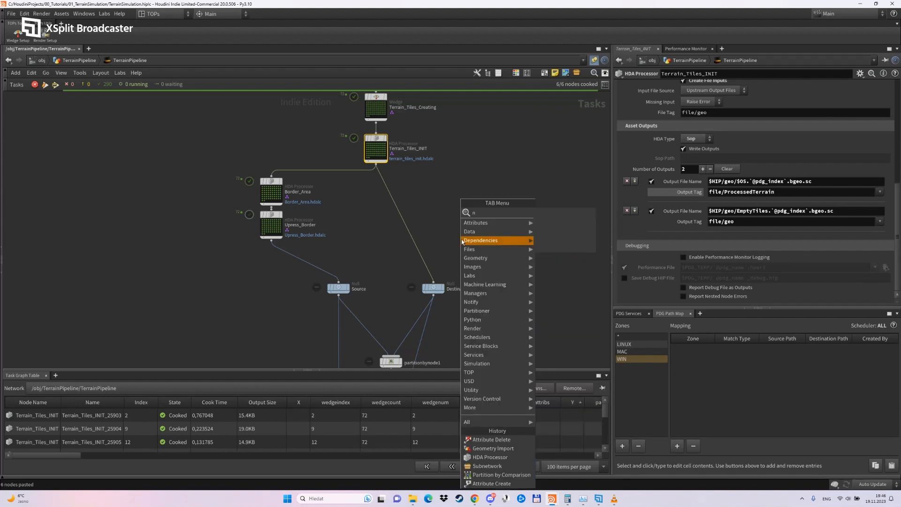
{"action": "type", "text": "nu"}
{"action": "key", "text": "Return"}
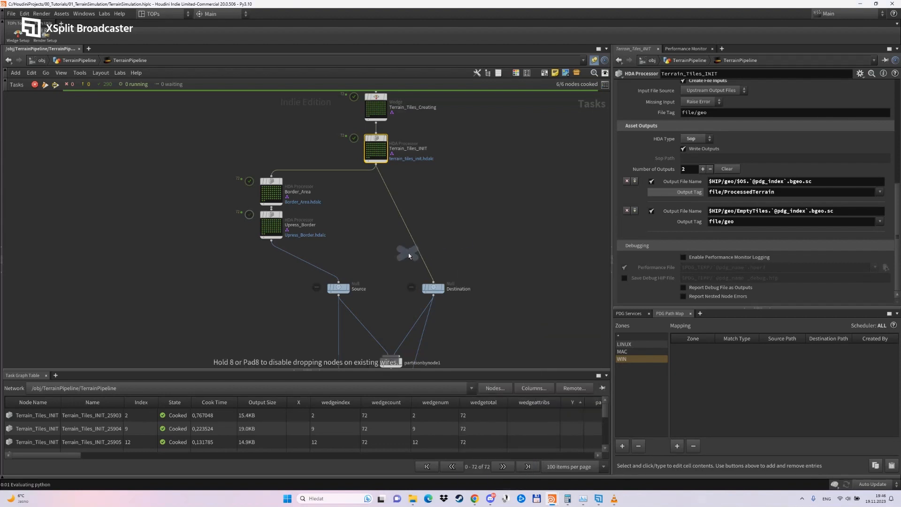
{"action": "left_click", "coordinate": [416, 249]}
{"action": "right_click", "coordinate": [417, 251]}
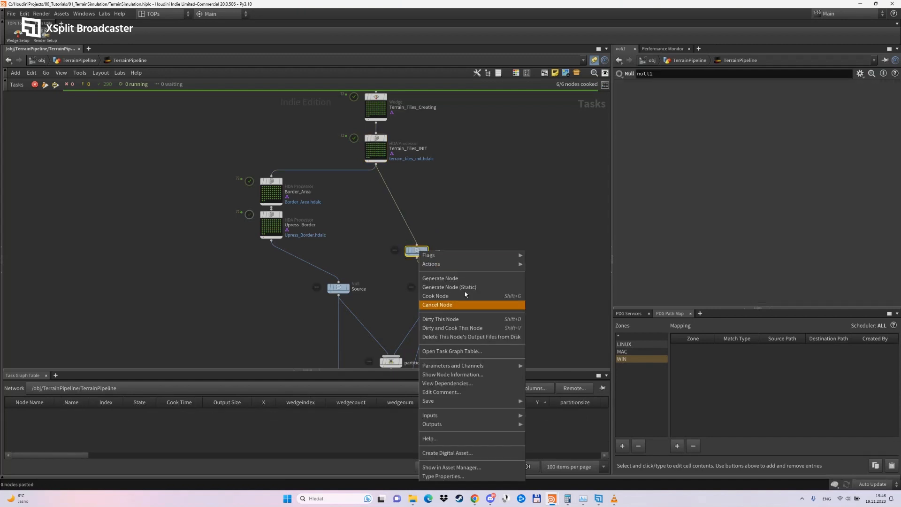
{"action": "left_click", "coordinate": [465, 328]}
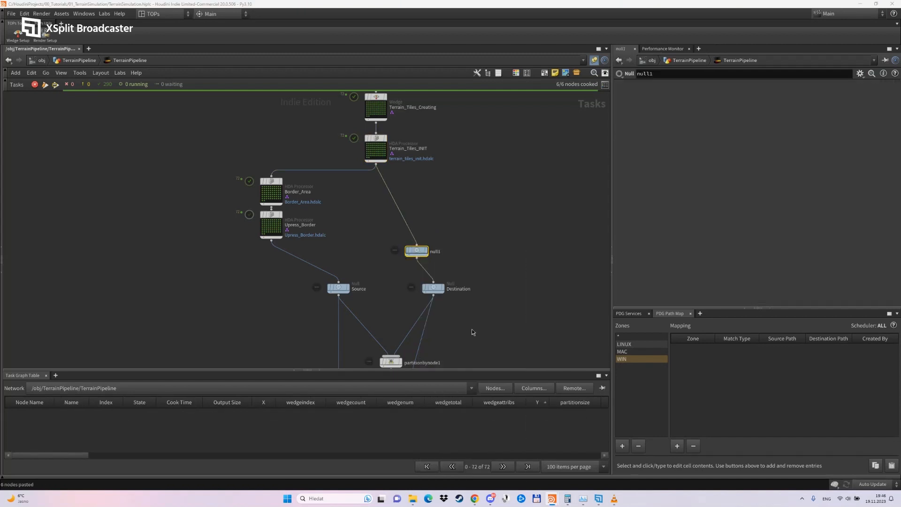
Inspect the first work item of the new Null and expand its list of output files.
{"action": "right_click", "coordinate": [407, 257]}
{"action": "left_click", "coordinate": [421, 298]}
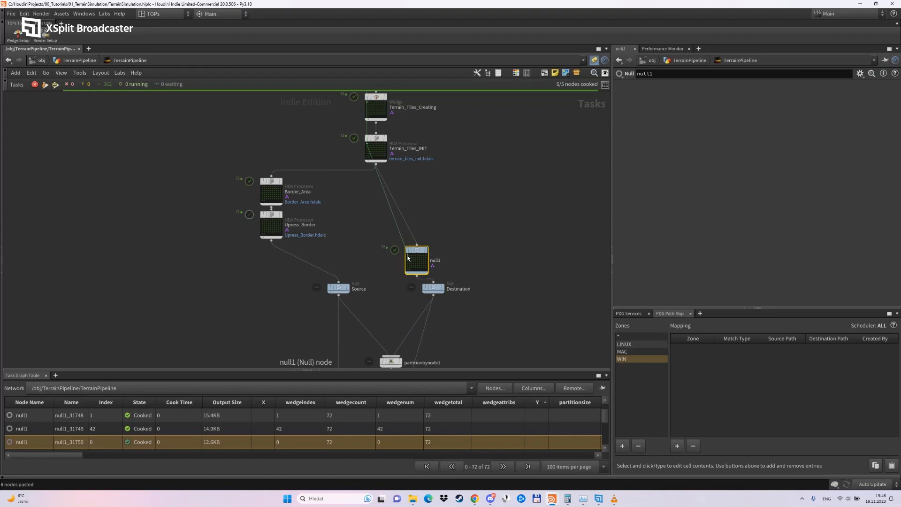
{"action": "right_click", "coordinate": [408, 256]}
{"action": "left_click", "coordinate": [424, 293]}
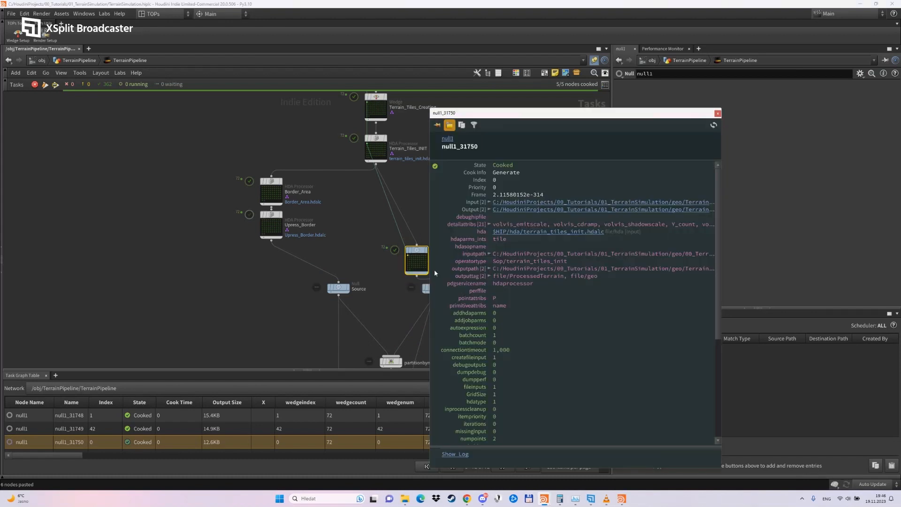
{"action": "left_click", "coordinate": [489, 210]}
{"action": "left_click_drag", "start_coordinate": [513, 113], "coordinate": [606, 81]}
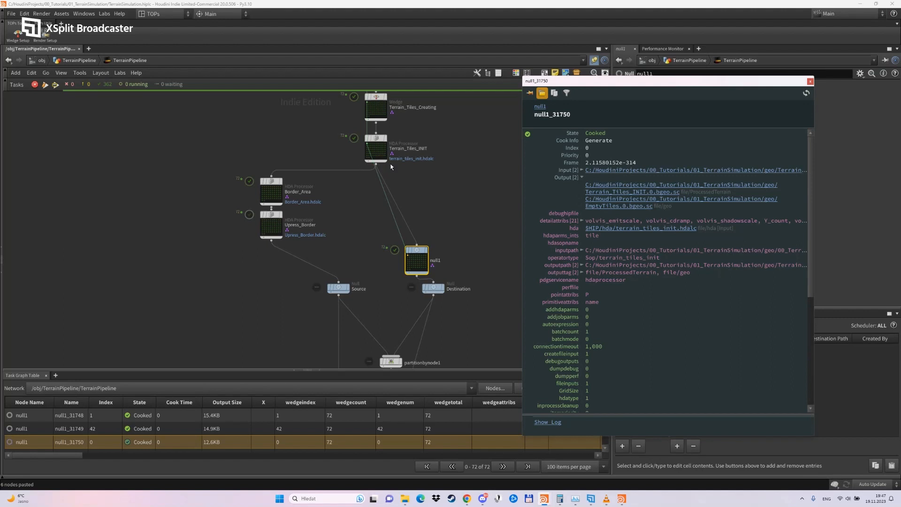
Close the work item info and align the new Null and Destination nodes in a vertical line.
{"action": "mouse_move", "coordinate": [416, 249]}
{"action": "left_mouse_down"}
{"action": "mouse_move", "coordinate": [424, 232]}
{"action": "mouse_move", "coordinate": [430, 247]}
{"action": "left_mouse_up"}
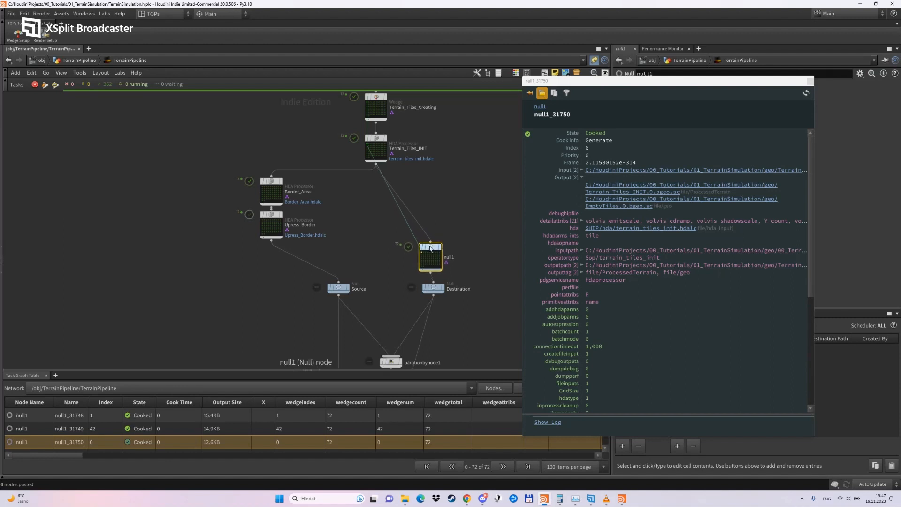
{"action": "left_click", "coordinate": [809, 83]}
{"action": "left_click", "coordinate": [519, 261]}
{"action": "middle_click_drag", "start_coordinate": [452, 290], "coordinate": [458, 249]}
{"action": "left_click_drag", "start_coordinate": [443, 248], "coordinate": [440, 254]}
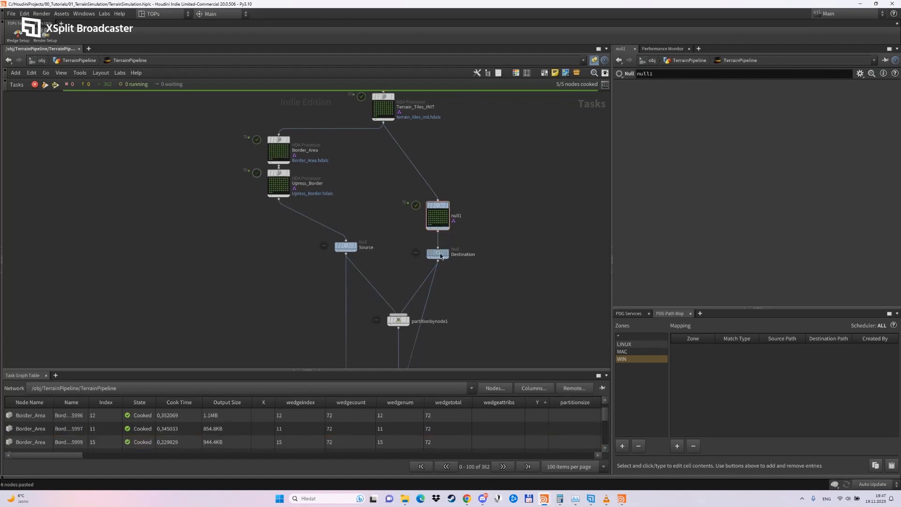
Reopen the info of the new Null's first work item and check its output file tags.
{"action": "right_click", "coordinate": [438, 210]}
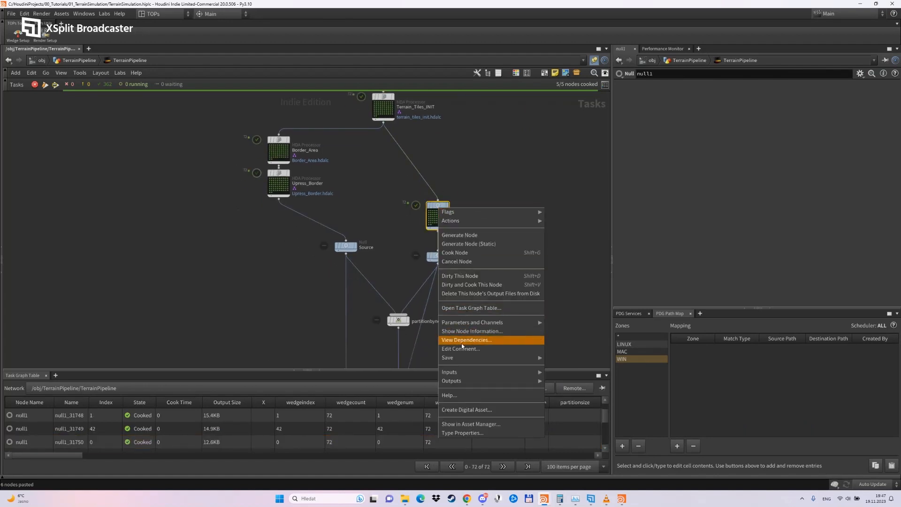
{"action": "left_click", "coordinate": [461, 339]}
{"action": "right_click", "coordinate": [429, 210]}
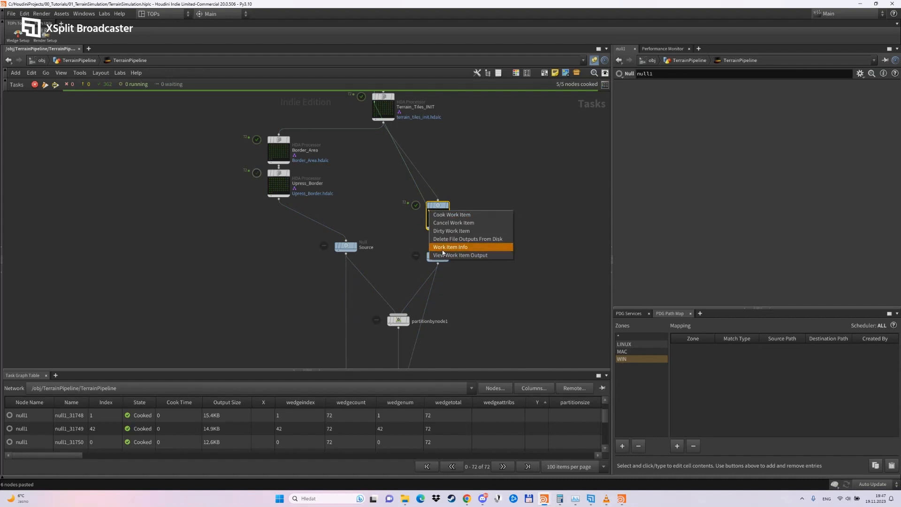
{"action": "left_click", "coordinate": [442, 248]}
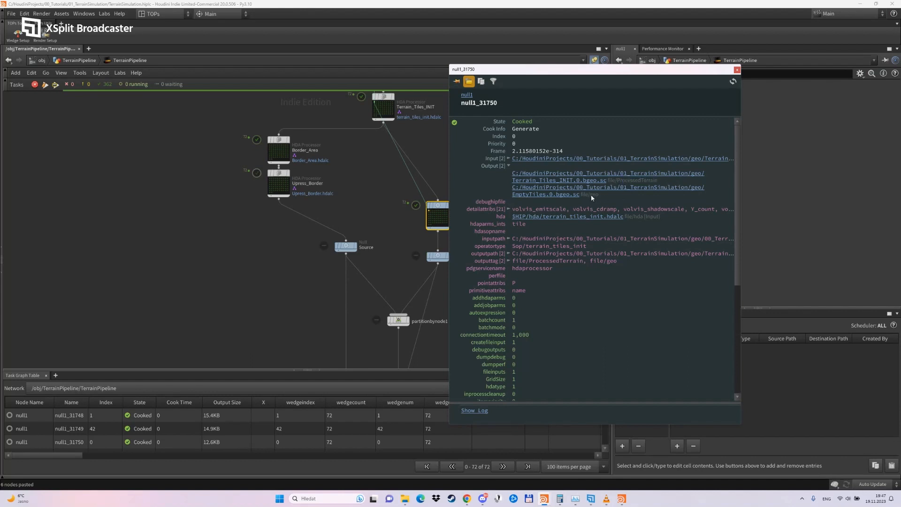
{"action": "left_click_drag", "start_coordinate": [593, 195], "coordinate": [588, 196]}
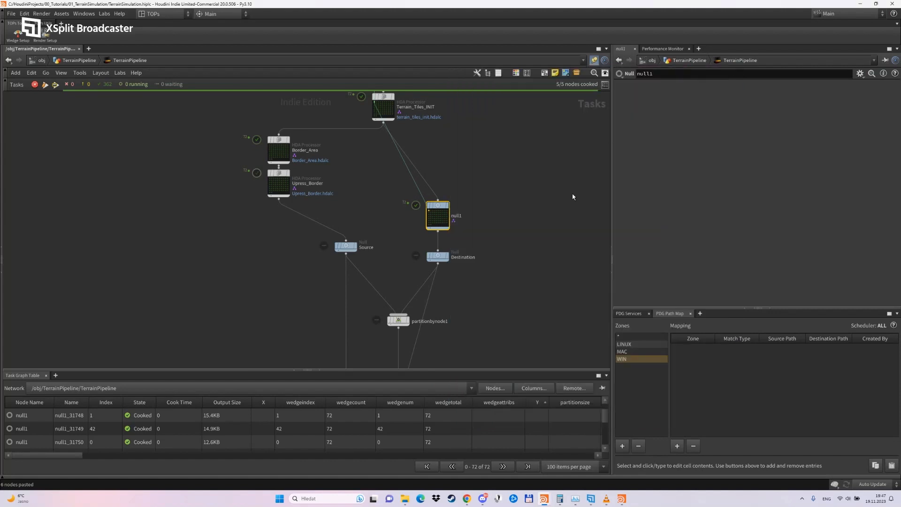
Close the work item info, move Source down level with Destination, and delete the Null between Terrain_Tiles_INIT and Destination.
{"action": "left_click", "coordinate": [736, 70]}
{"action": "middle_click_drag", "start_coordinate": [366, 277], "coordinate": [361, 293]}
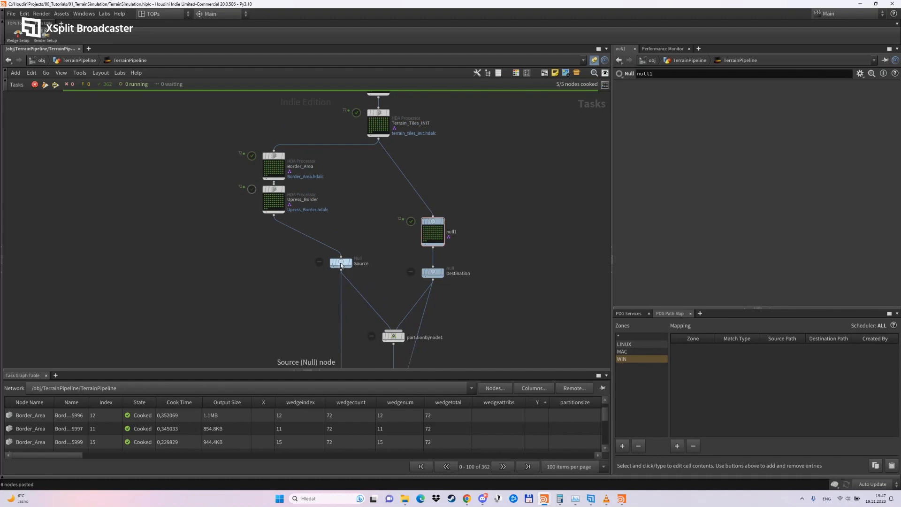
{"action": "left_click_drag", "start_coordinate": [342, 263], "coordinate": [340, 277]}
{"action": "left_click", "coordinate": [429, 233]}
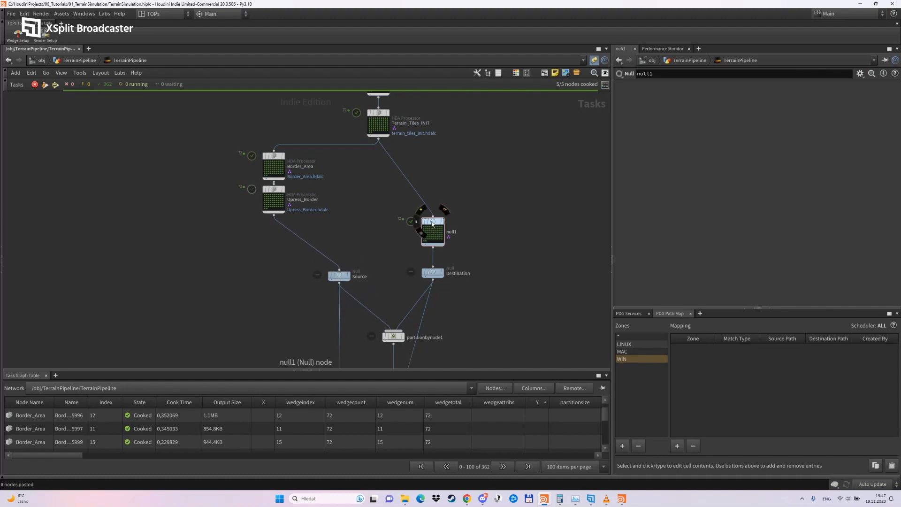
{"action": "key", "text": "Delete"}
{"action": "key", "text": "Escape"}
{"action": "key", "text": "Escape"}
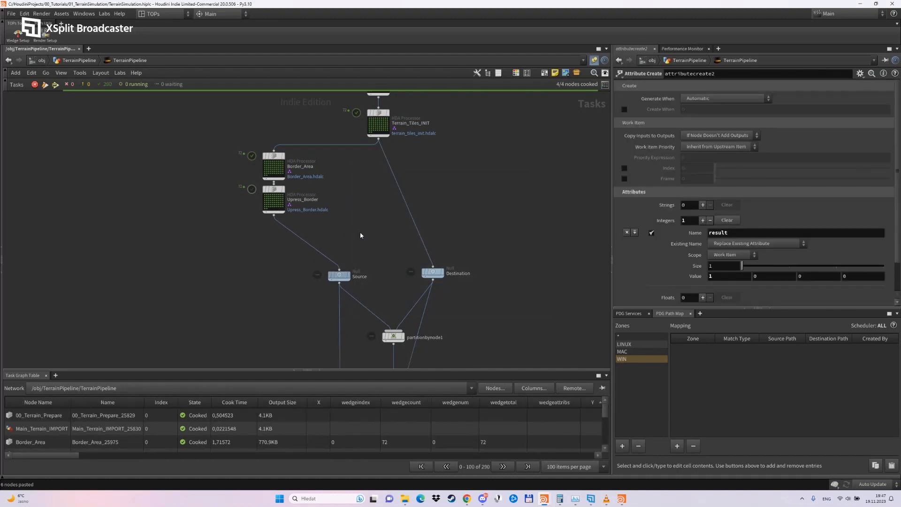
Add a Geometry Import node below Source and connect Source's output to it.
{"action": "key", "text": "Tab"}
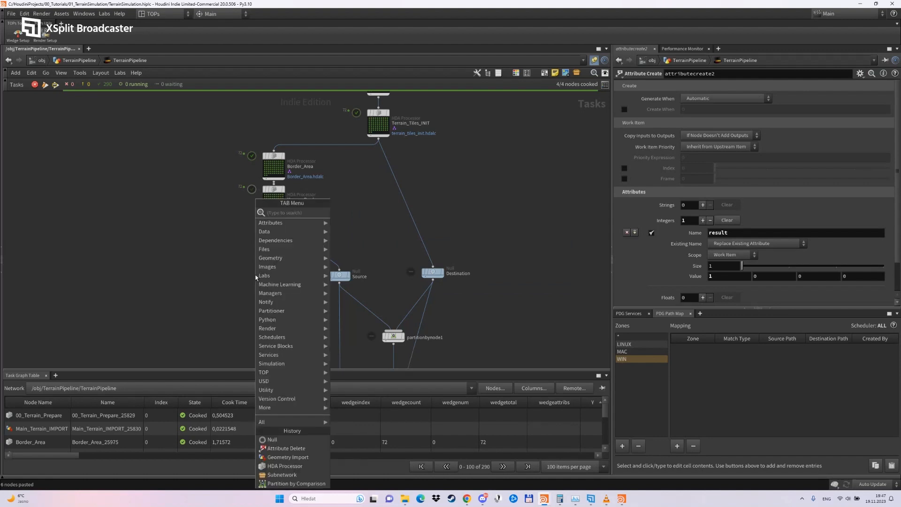
{"action": "type", "text": "geometr"}
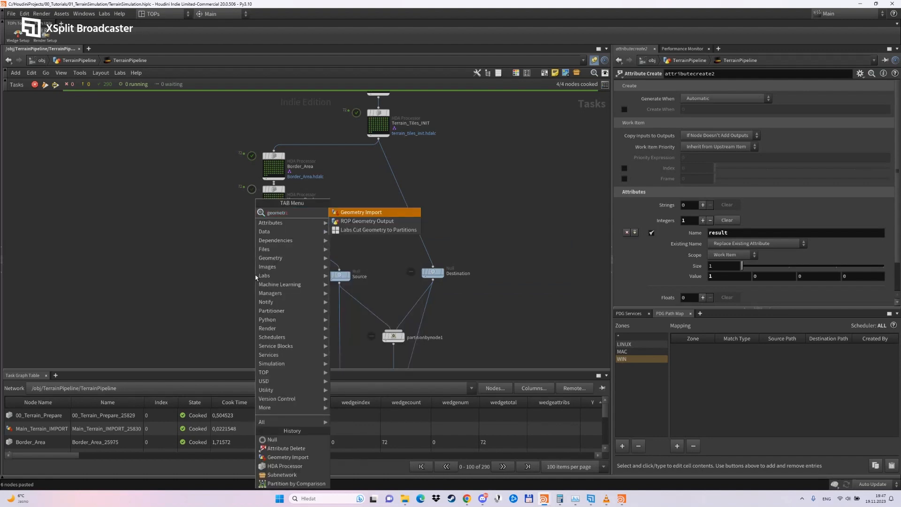
{"action": "key", "text": "Return"}
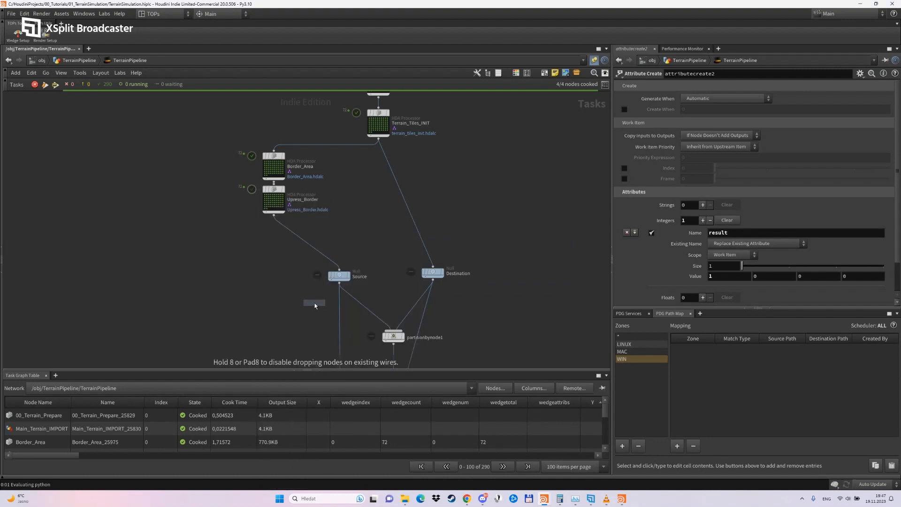
{"action": "left_click", "coordinate": [290, 309]}
{"action": "middle_click_drag", "start_coordinate": [374, 285], "coordinate": [388, 260]}
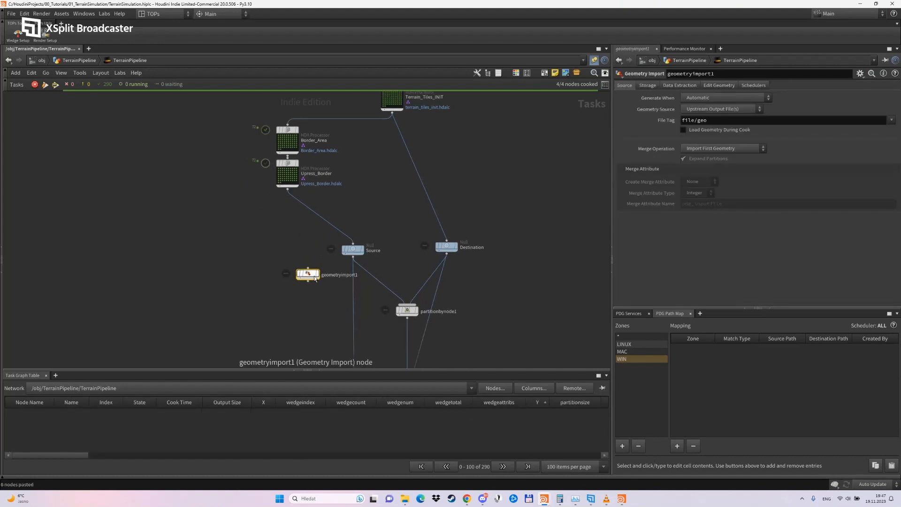
{"action": "left_click", "coordinate": [353, 257]}
{"action": "left_click", "coordinate": [313, 275]}
Delete the wires running from Source and Destination to the partition setup below.
{"action": "key", "text": "z"}
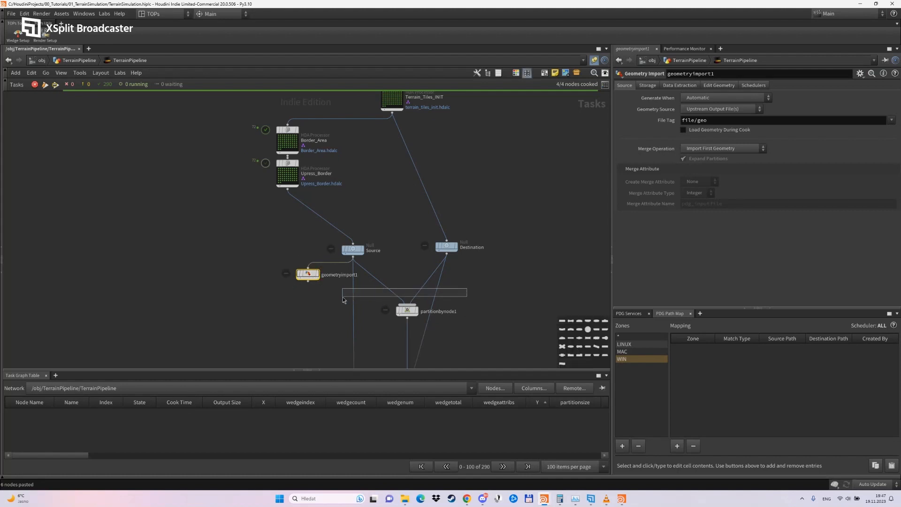
{"action": "key", "text": "z"}
{"action": "key", "text": "Delete"}
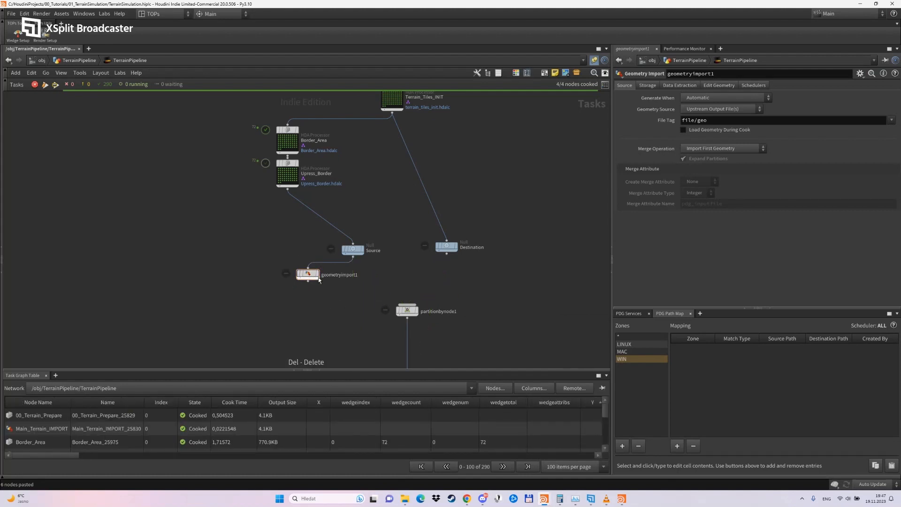
Move partitionbynode1 further down, level Source with Destination, and align the Geometry Import node directly under Source.
{"action": "left_click_drag", "start_coordinate": [308, 275], "coordinate": [334, 278]}
{"action": "left_click_drag", "start_coordinate": [407, 311], "coordinate": [403, 365]}
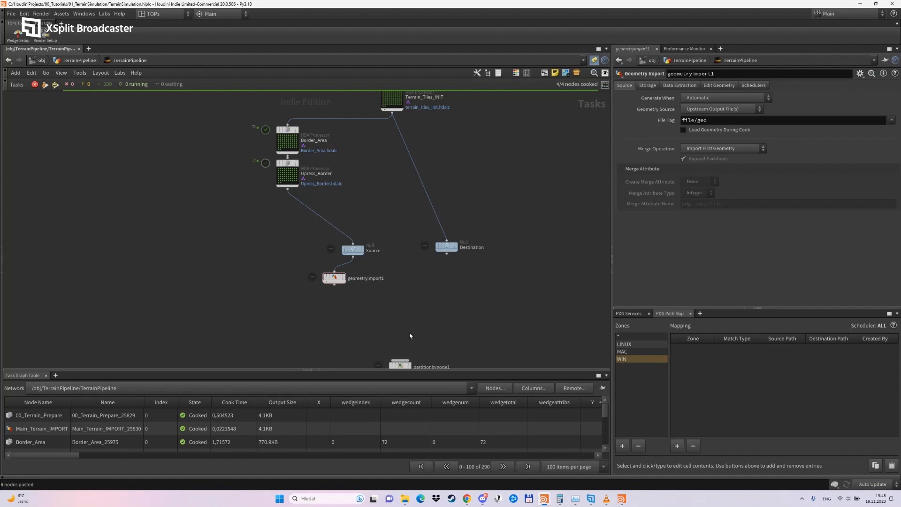
{"action": "left_click_drag", "start_coordinate": [356, 250], "coordinate": [356, 239]}
{"action": "left_click_drag", "start_coordinate": [448, 246], "coordinate": [447, 241]}
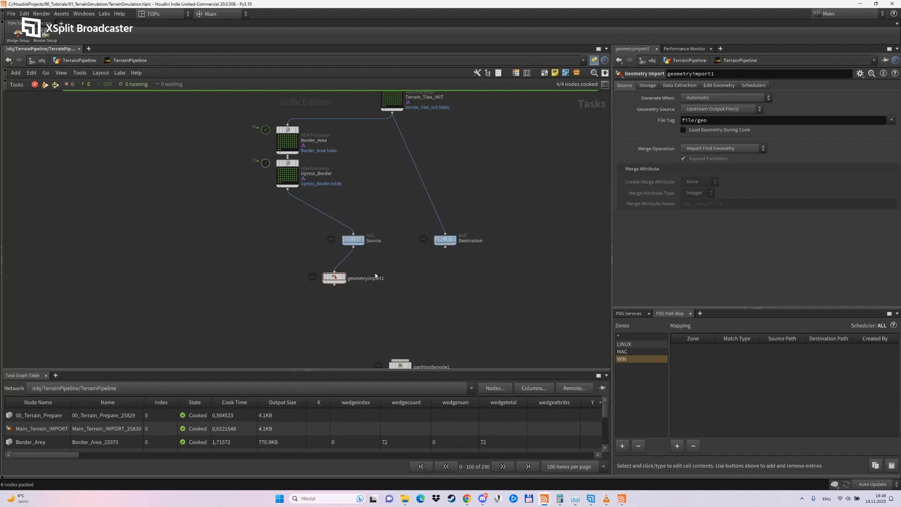
{"action": "scroll", "coordinate": [368, 275], "scroll_direction": "up", "scroll_amount": 2}
{"action": "left_click_drag", "start_coordinate": [328, 278], "coordinate": [354, 263]}
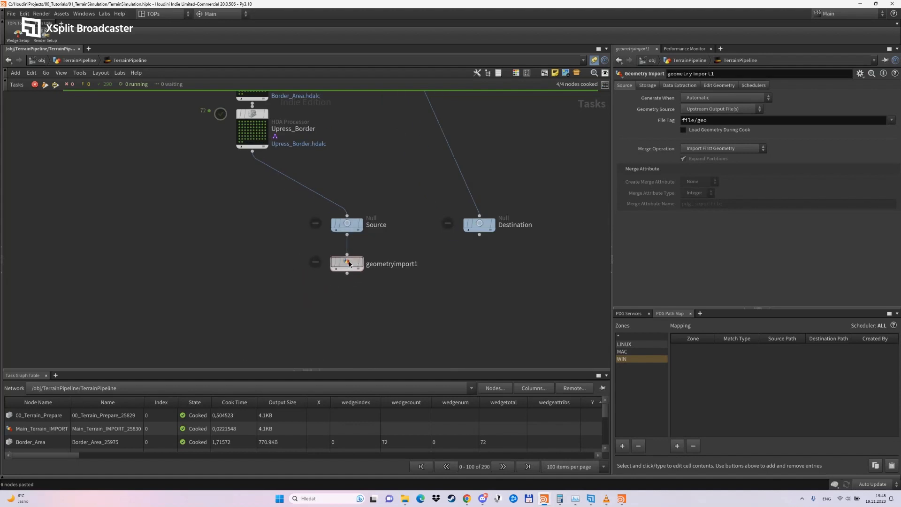
Rename the Geometry Import node under Source as Source_geometry.
{"action": "double_click", "coordinate": [392, 264]}
{"action": "type", "text": "Source_"}
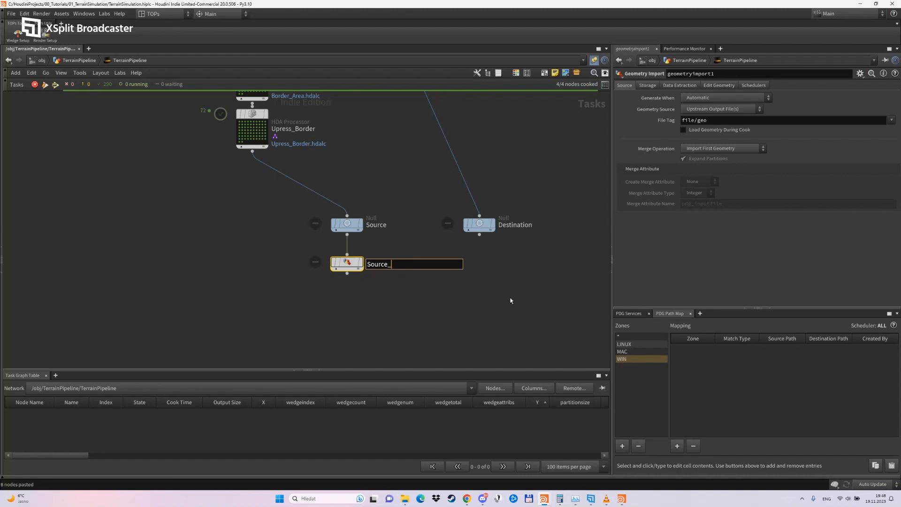
{"action": "type", "text": "geometrz"}
{"action": "key", "text": "Return"}
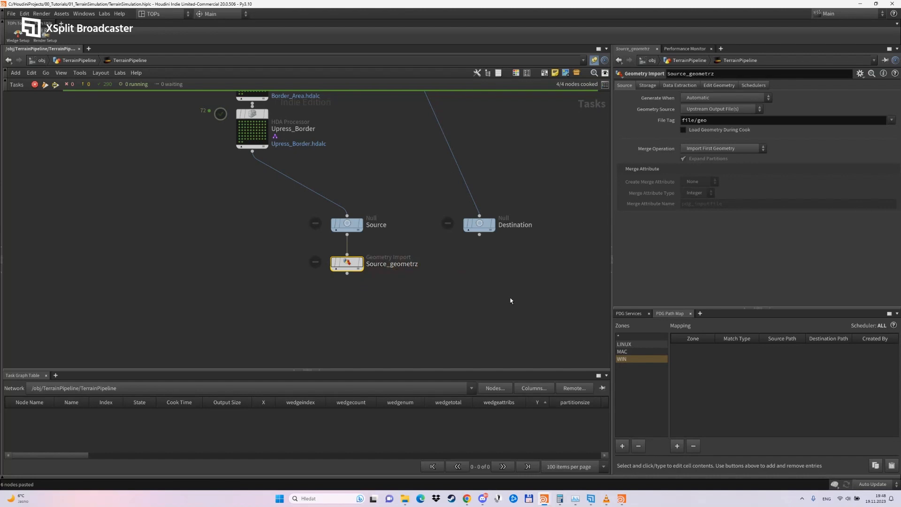
{"action": "left_click", "coordinate": [415, 265]}
{"action": "left_click", "coordinate": [423, 266]}
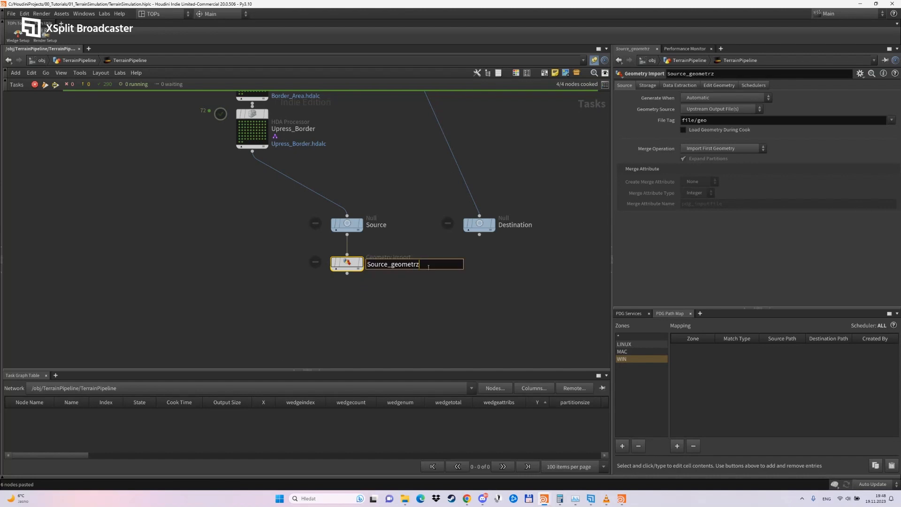
{"action": "key", "text": "BackSpace"}
{"action": "type", "text": "y"}
{"action": "key", "text": "Return"}
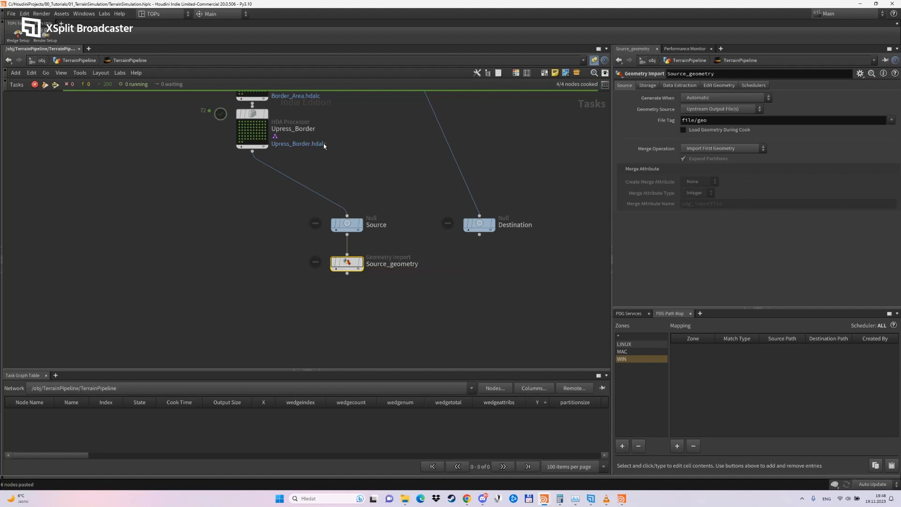
Copy Upress_Border's output tag file/ProcessedTerrain into Source_geometry's file tag.
{"action": "left_click", "coordinate": [255, 114]}
{"action": "left_click_drag", "start_coordinate": [787, 224], "coordinate": [682, 235]}
{"action": "key", "text": "ctrl+c"}
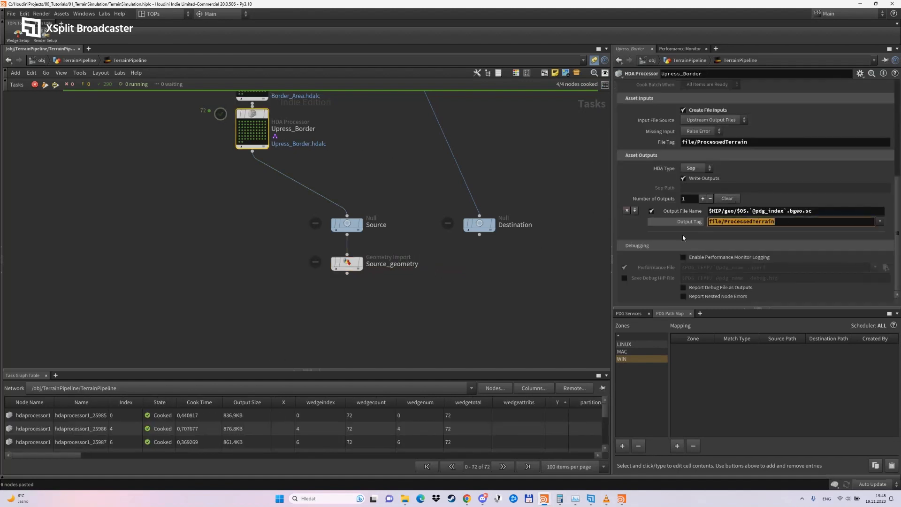
{"action": "left_click", "coordinate": [347, 262]}
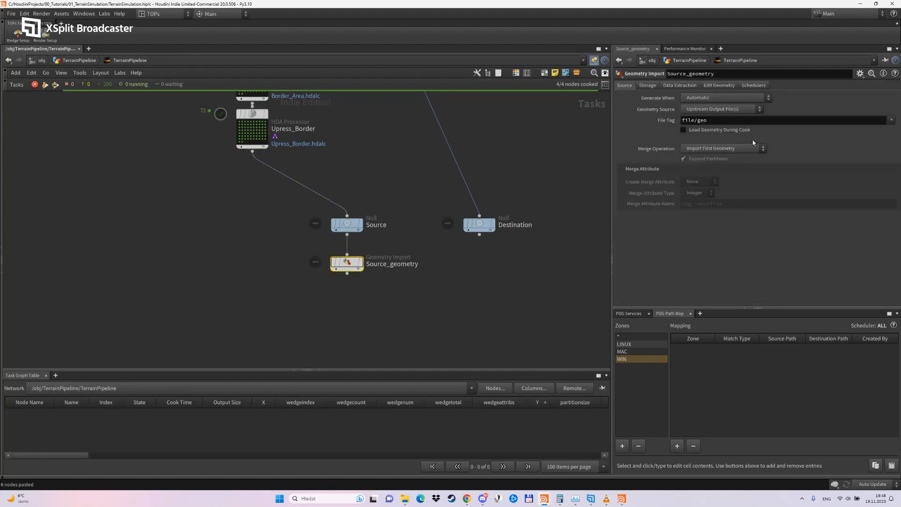
{"action": "left_click_drag", "start_coordinate": [723, 120], "coordinate": [639, 132]}
{"action": "key", "text": "ctrl+v"}
{"action": "left_click", "coordinate": [706, 238]}
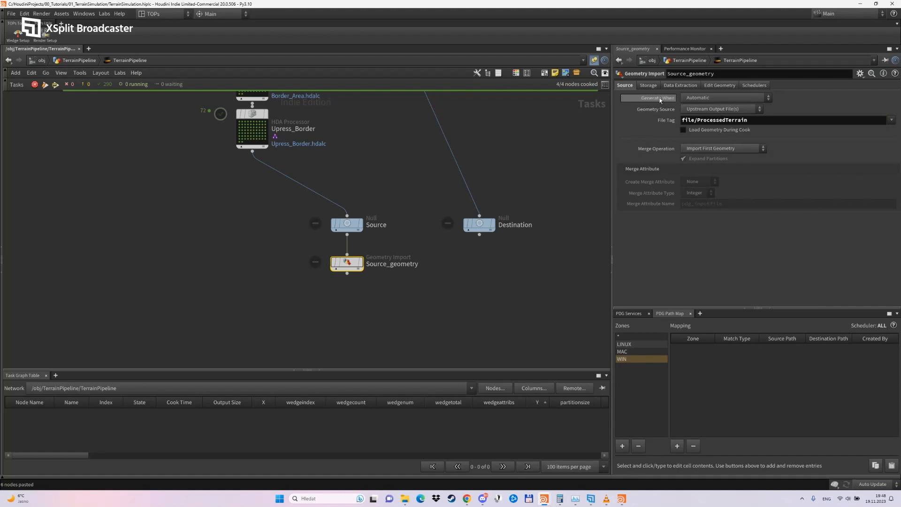
Store Source_geometry's import as a Geometry Attribute named ProcessedTerrain.
{"action": "left_click", "coordinate": [649, 85]}
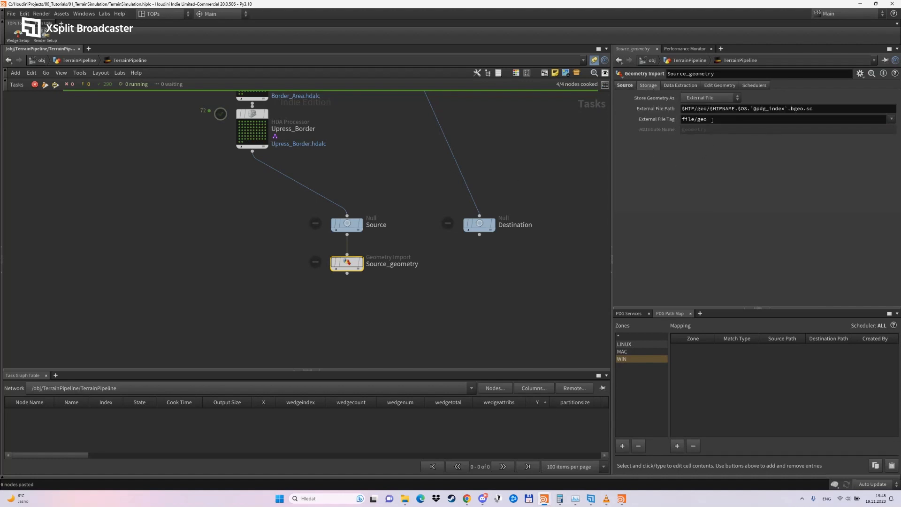
{"action": "left_click", "coordinate": [711, 97]}
{"action": "left_click", "coordinate": [702, 115]}
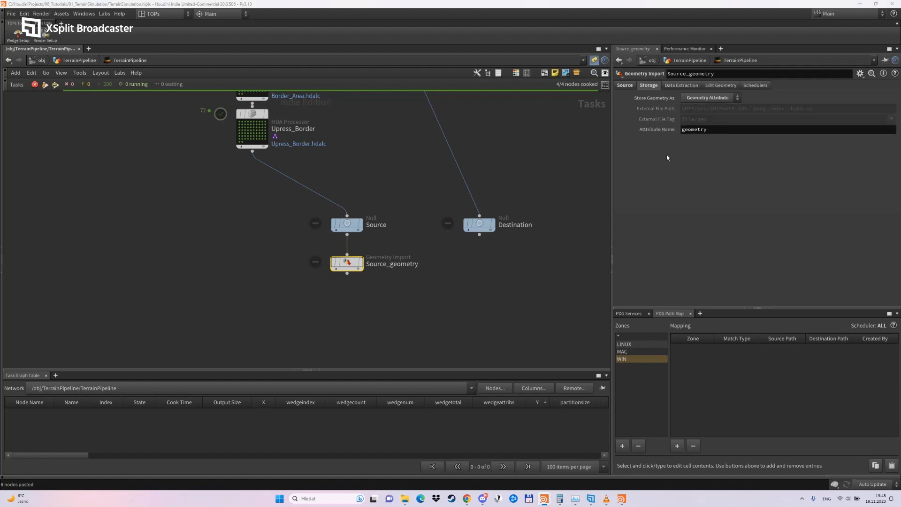
{"action": "double_click", "coordinate": [717, 129]}
{"action": "key", "text": "ctrl+v"}
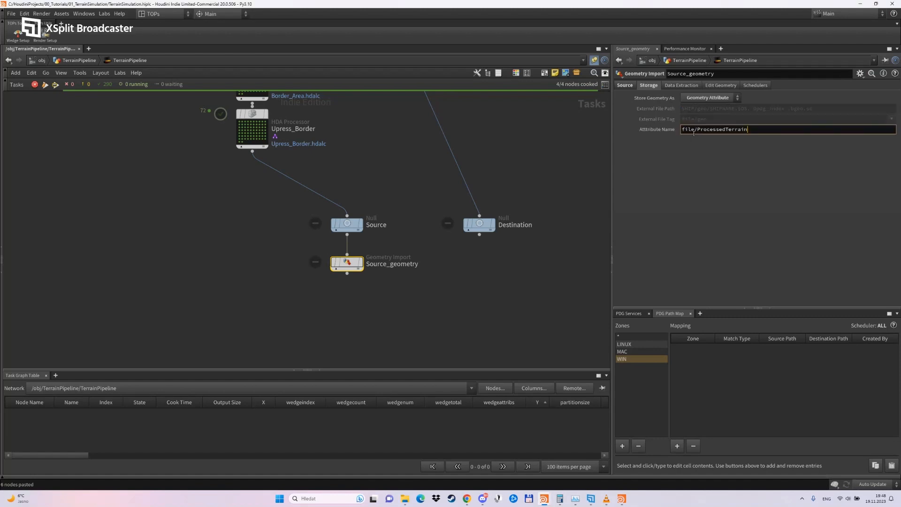
{"action": "left_click_drag", "start_coordinate": [697, 130], "coordinate": [627, 138]}
{"action": "key", "text": "BackSpace"}
{"action": "key", "text": "Return"}
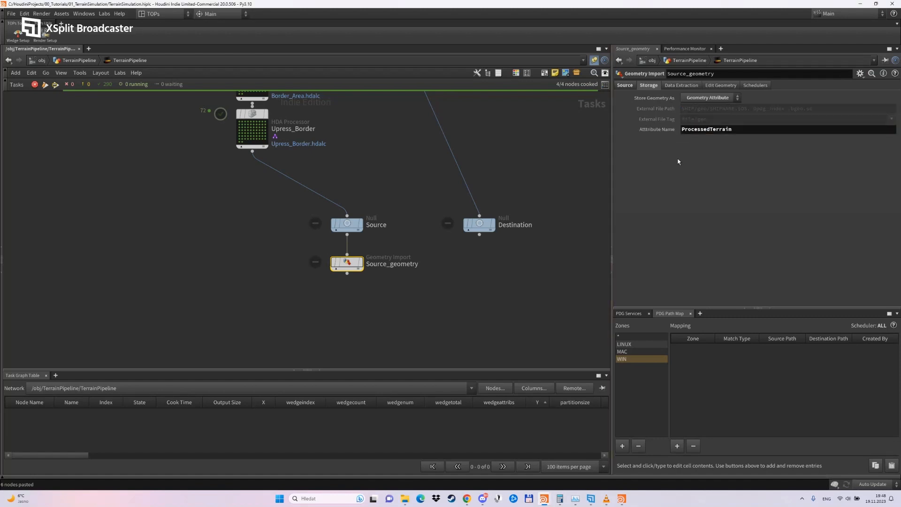
Set Source_geometry's data extraction to copy the Detail attributes ColPos and RowPos and to use the Upstream Item Index.
{"action": "left_click", "coordinate": [673, 85]}
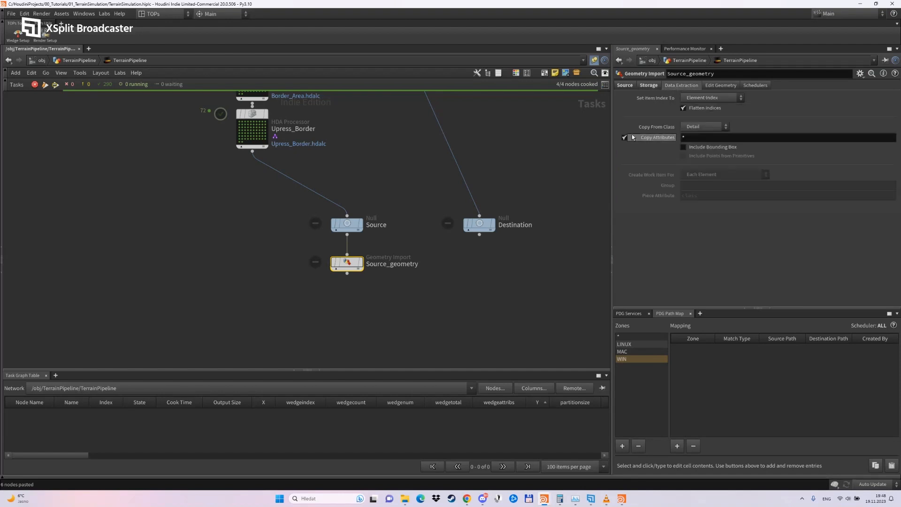
{"action": "left_click", "coordinate": [695, 139]}
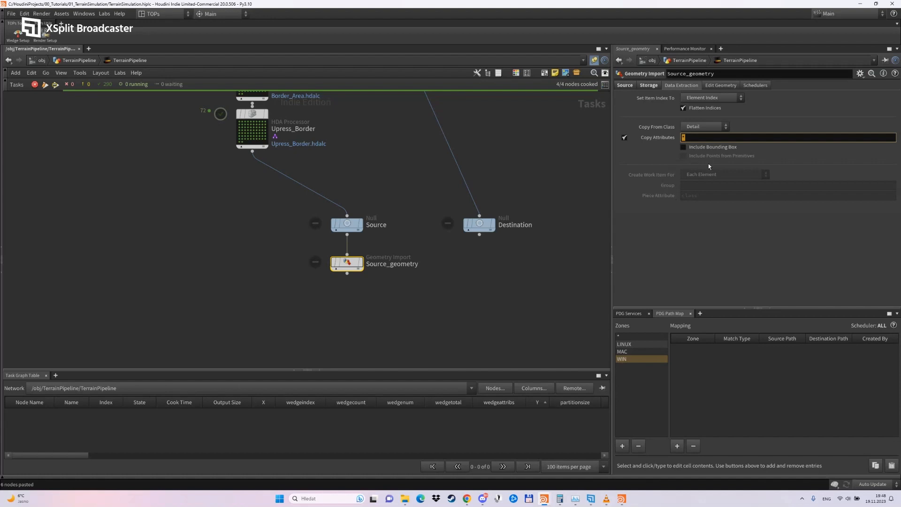
{"action": "left_click", "coordinate": [696, 127]}
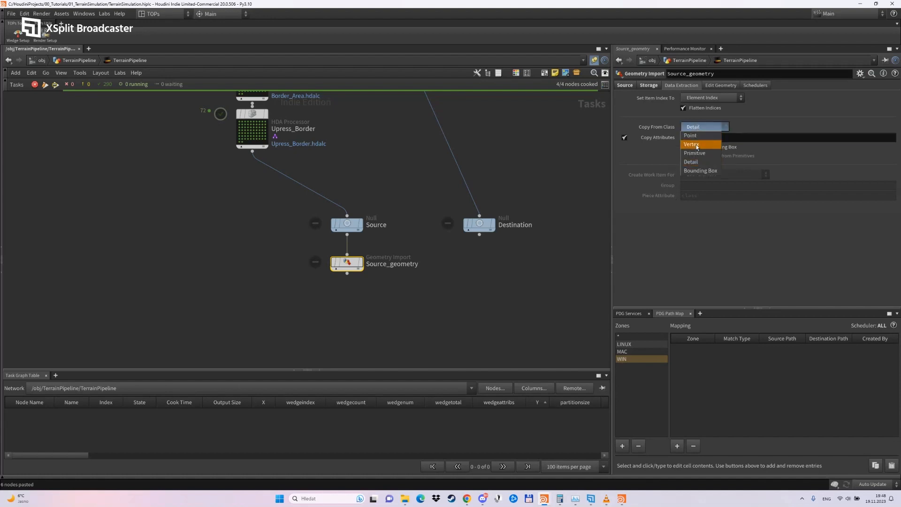
{"action": "left_click", "coordinate": [697, 163]}
{"action": "left_click", "coordinate": [697, 139]}
{"action": "left_click_drag", "start_coordinate": [697, 140], "coordinate": [669, 138]}
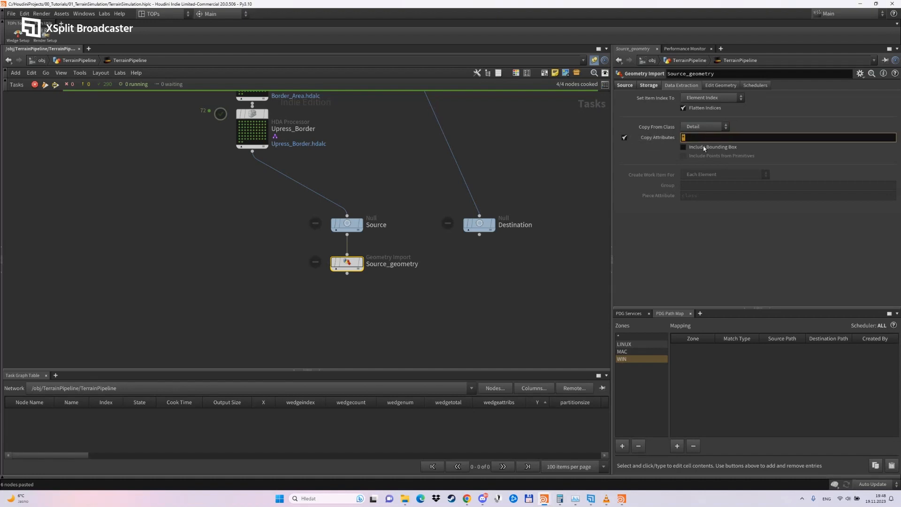
{"action": "type", "text": "ColP"}
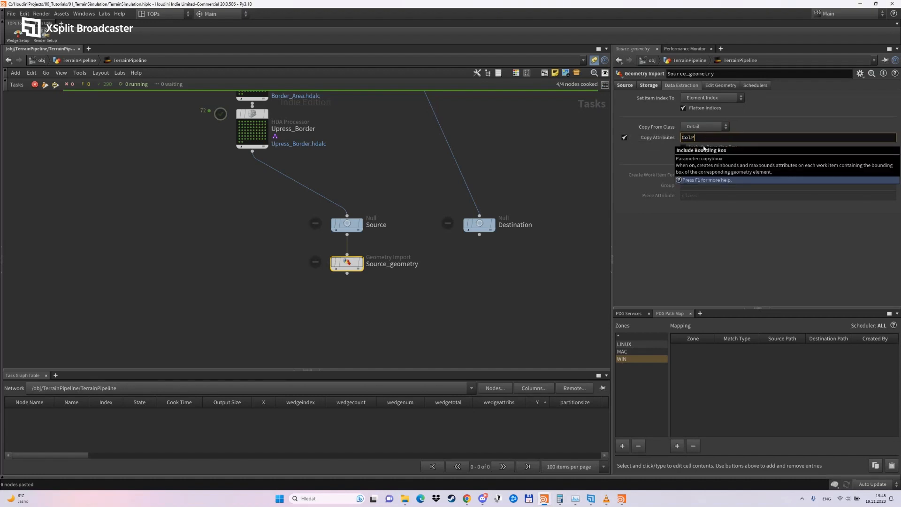
{"action": "type", "text": "os RowPos"}
{"action": "key", "text": "Return"}
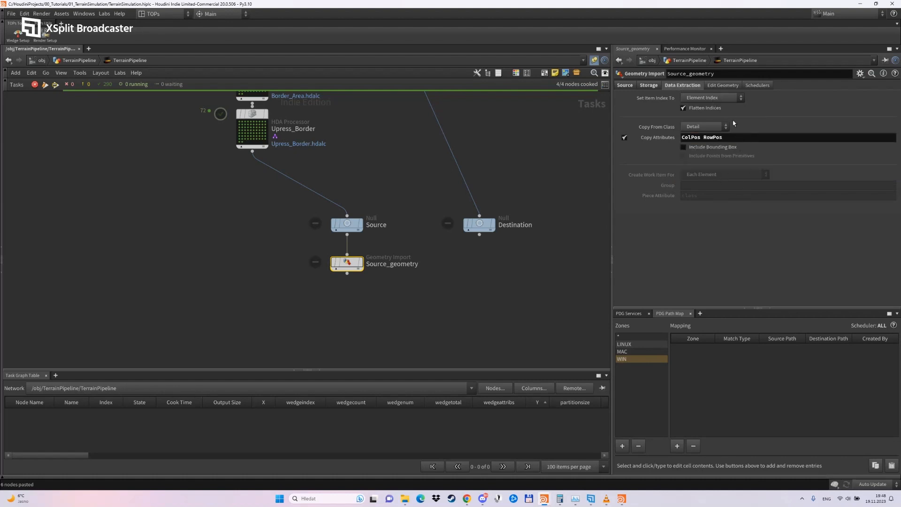
{"action": "left_click", "coordinate": [713, 97]}
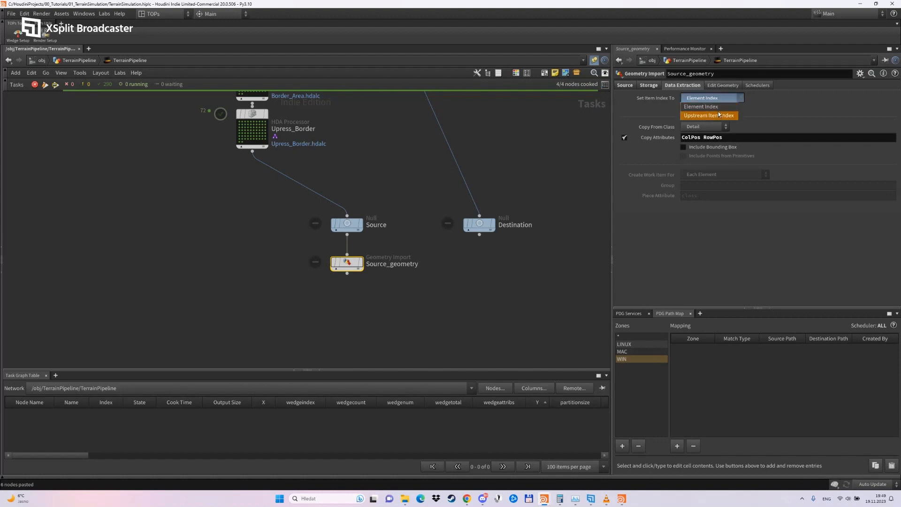
{"action": "left_click", "coordinate": [709, 115]}
Duplicate Source_geometry under Destination, connected to its output, and rename the copy as Destination_Geometry.
{"action": "left_click_drag", "start_coordinate": [351, 259], "coordinate": [479, 234], "text": "alt"}
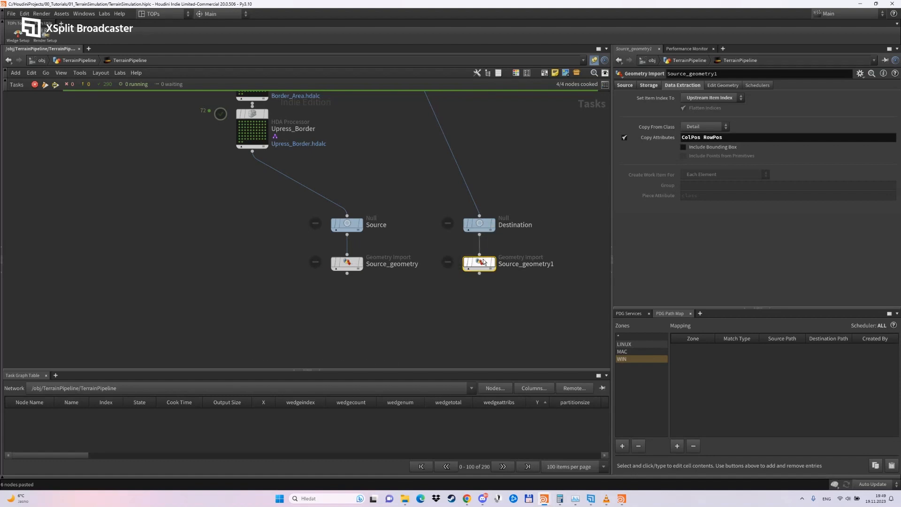
{"action": "double_click", "coordinate": [526, 264]}
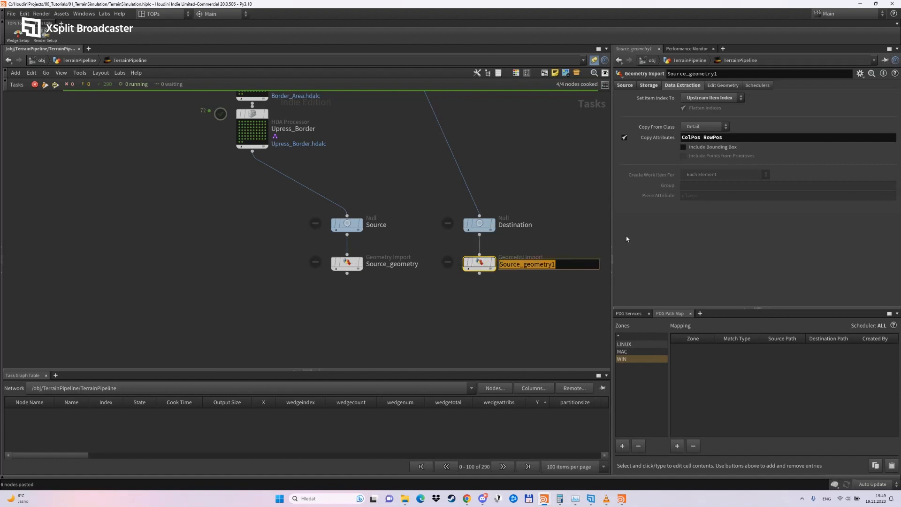
{"action": "type", "text": "Destinat"}
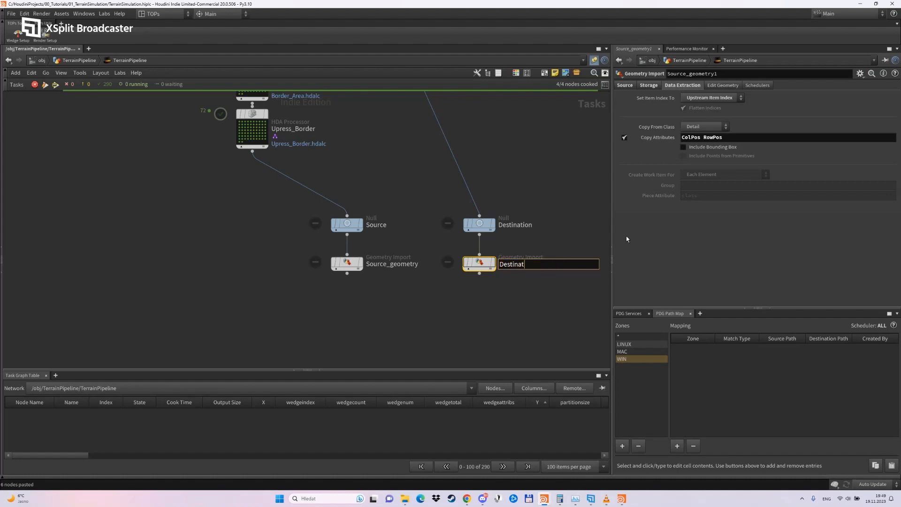
{"action": "type", "text": "ion_Geometrz"}
{"action": "key", "text": "Return"}
{"action": "double_click", "coordinate": [563, 264]}
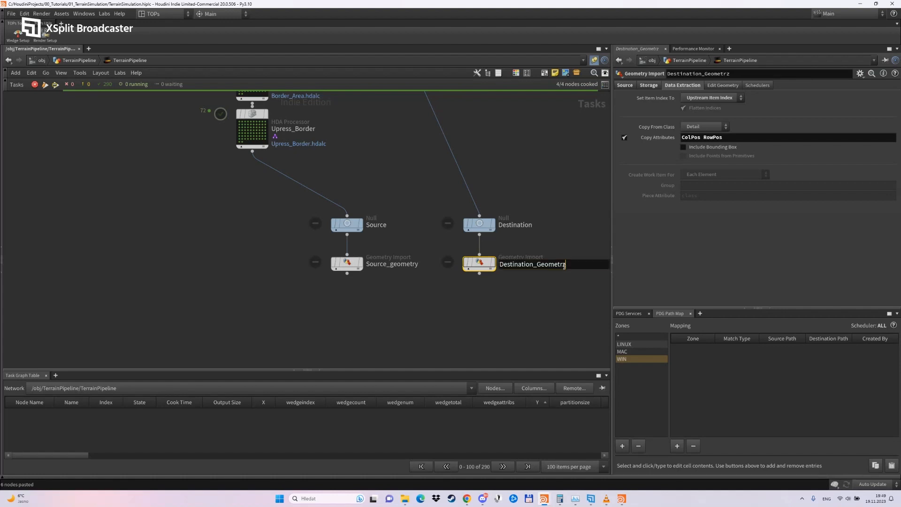
{"action": "key", "text": "BackSpace"}
{"action": "type", "text": "y"}
{"action": "key", "text": "Return"}
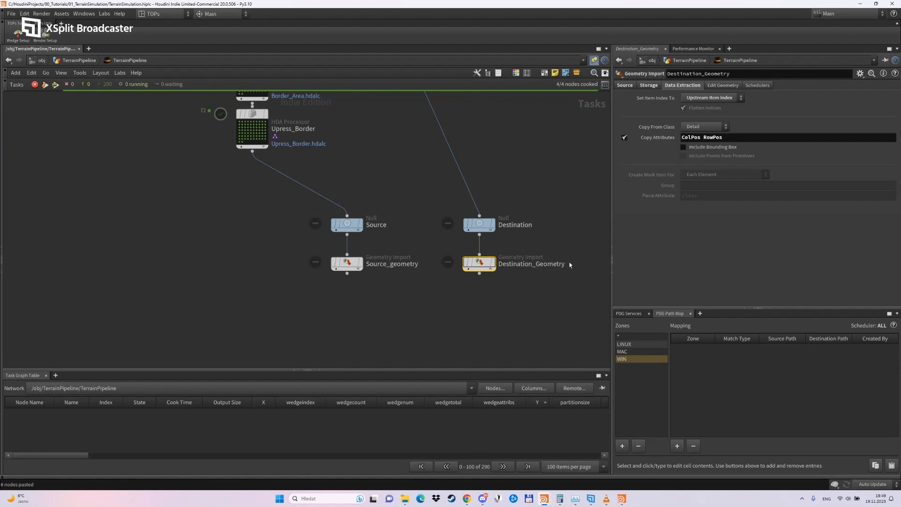
Copy the output tag file/geo of Terrain_Tiles_INIT's EmptyTiles output into Destination_Geometry's file tag.
{"action": "middle_click_drag", "start_coordinate": [535, 194], "coordinate": [515, 235]}
{"action": "scroll", "coordinate": [477, 197], "scroll_direction": "down", "scroll_amount": 3}
{"action": "middle_click_drag", "start_coordinate": [440, 139], "coordinate": [434, 185]}
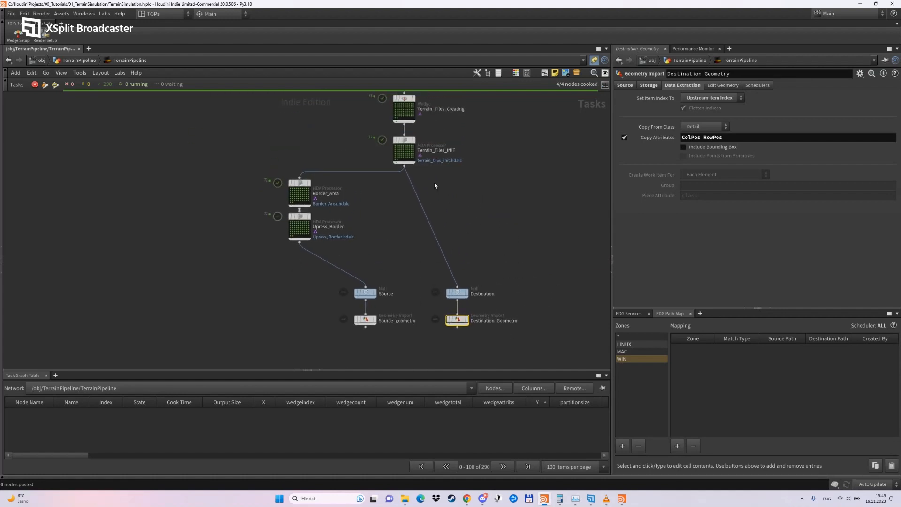
{"action": "left_click", "coordinate": [408, 140]}
{"action": "left_click_drag", "start_coordinate": [737, 221], "coordinate": [666, 223]}
{"action": "key", "text": "ctrl+c"}
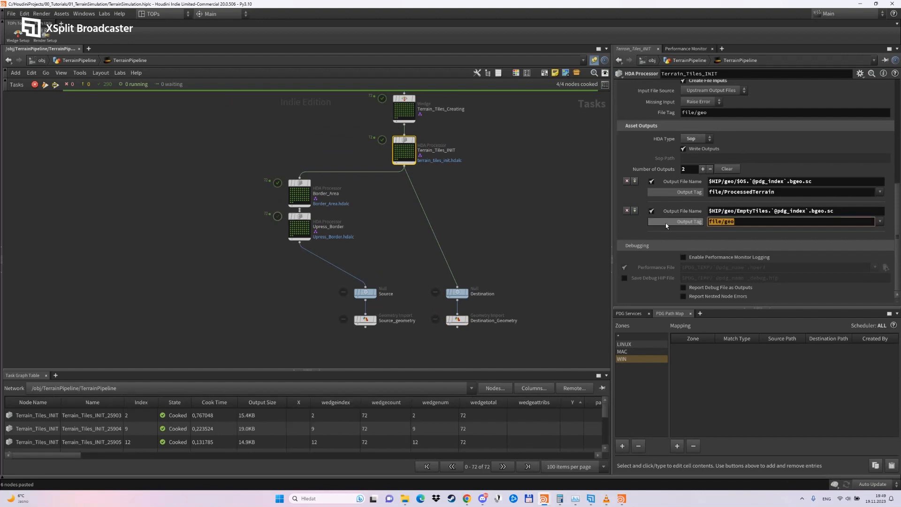
{"action": "left_click", "coordinate": [575, 317]}
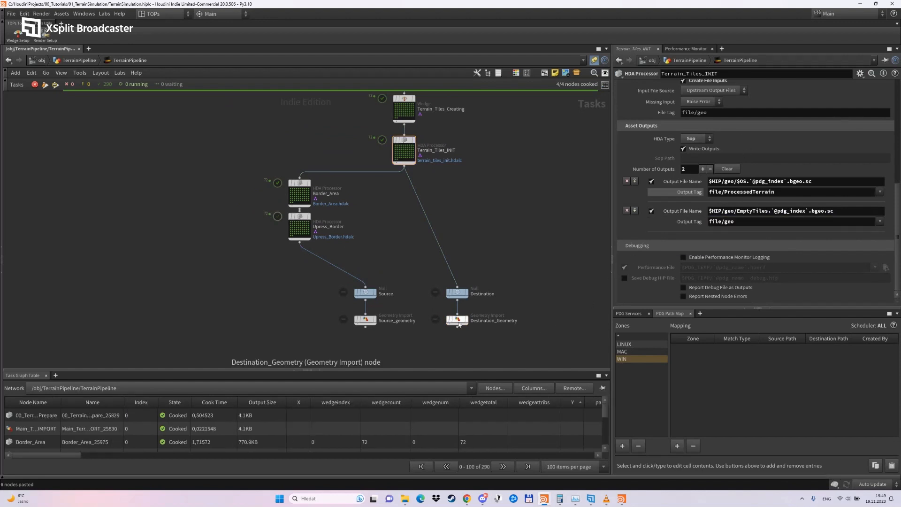
{"action": "left_click", "coordinate": [458, 320]}
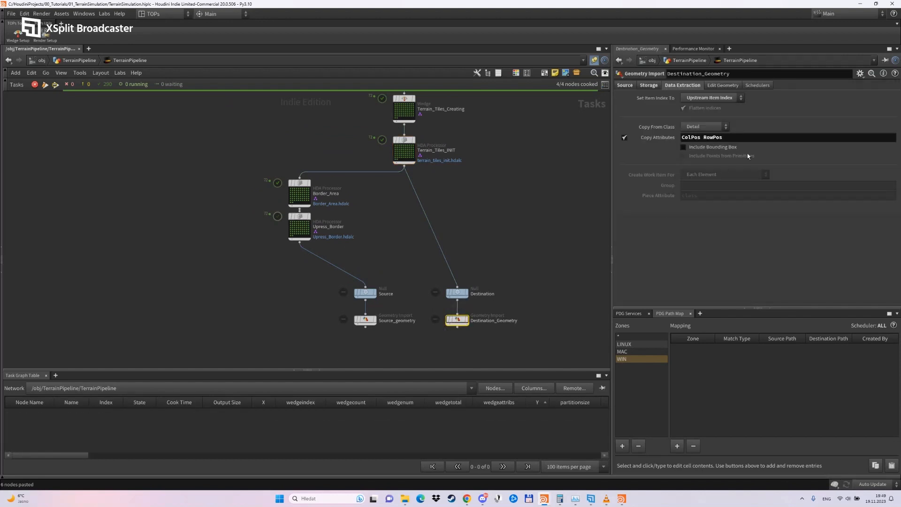
{"action": "left_click", "coordinate": [624, 86]}
{"action": "left_click_drag", "start_coordinate": [751, 120], "coordinate": [610, 119]}
{"action": "key", "text": "ctrl+v"}
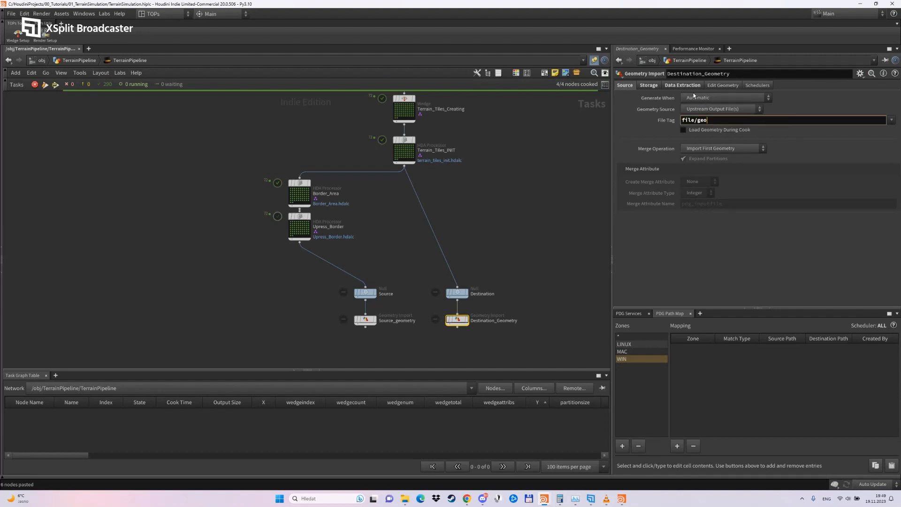
Rename the geometry attribute that Destination_Geometry stores its import in as EmptyTerrain.
{"action": "left_click", "coordinate": [653, 89]}
{"action": "left_click", "coordinate": [656, 89]}
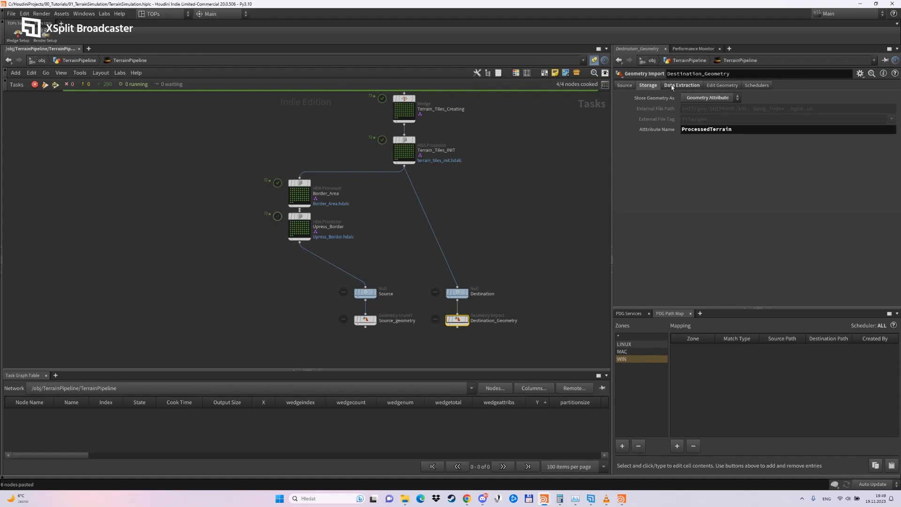
{"action": "left_click_drag", "start_coordinate": [750, 130], "coordinate": [602, 132]}
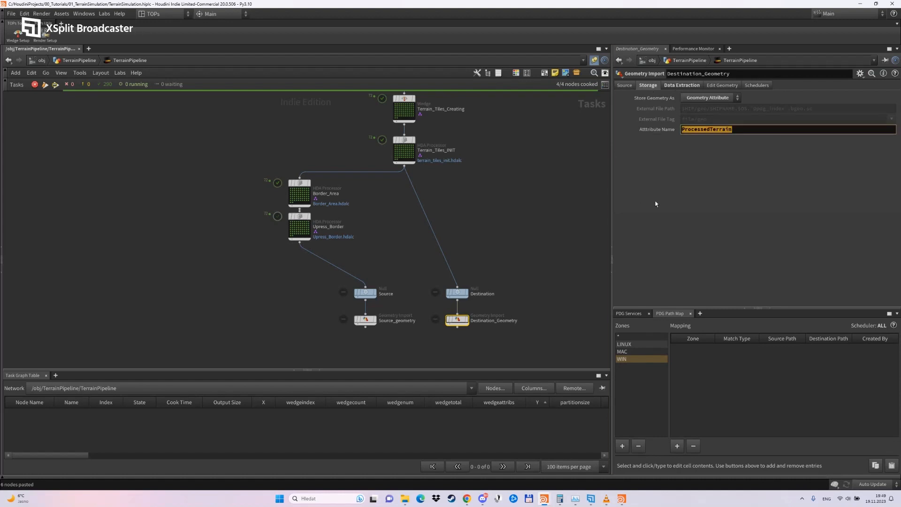
{"action": "key", "text": "ctrl+v"}
{"action": "key", "text": "Return"}
{"action": "type", "text": "EmptyTerrain"}
{"action": "key", "text": "Return"}
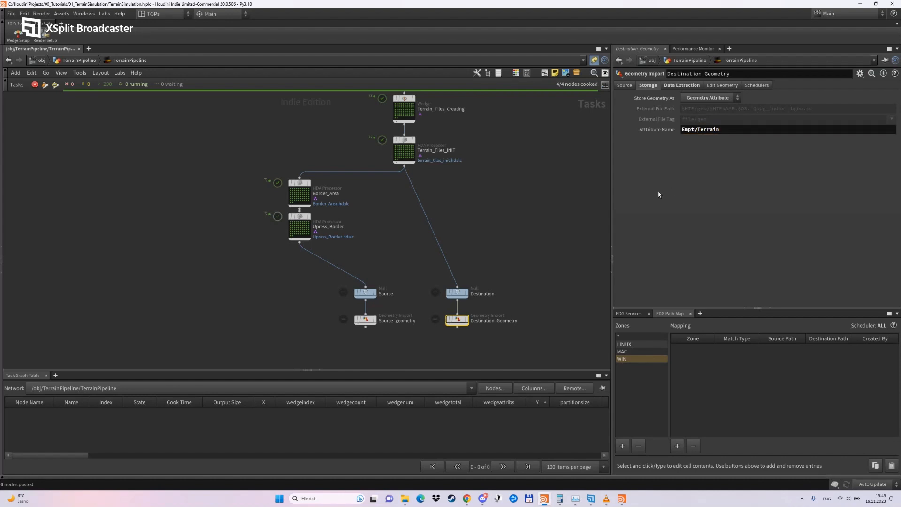
Cook Source_geometry and Destination_Geometry, and space both nodes further below their Source and Destination nulls.
{"action": "middle_click_drag", "start_coordinate": [517, 261], "coordinate": [516, 192]}
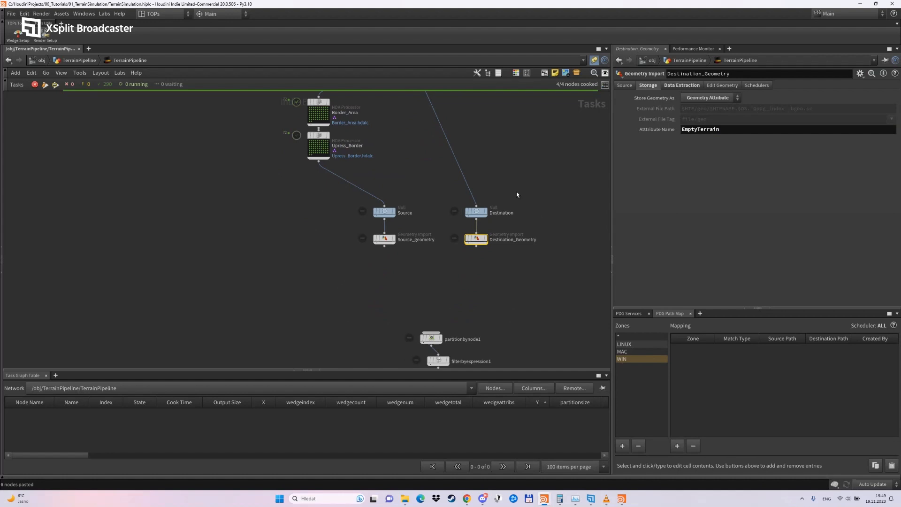
{"action": "right_click", "coordinate": [385, 238]}
{"action": "left_click", "coordinate": [417, 315]}
{"action": "scroll", "coordinate": [509, 219], "scroll_direction": "up", "scroll_amount": 3}
{"action": "mouse_move", "coordinate": [463, 249]}
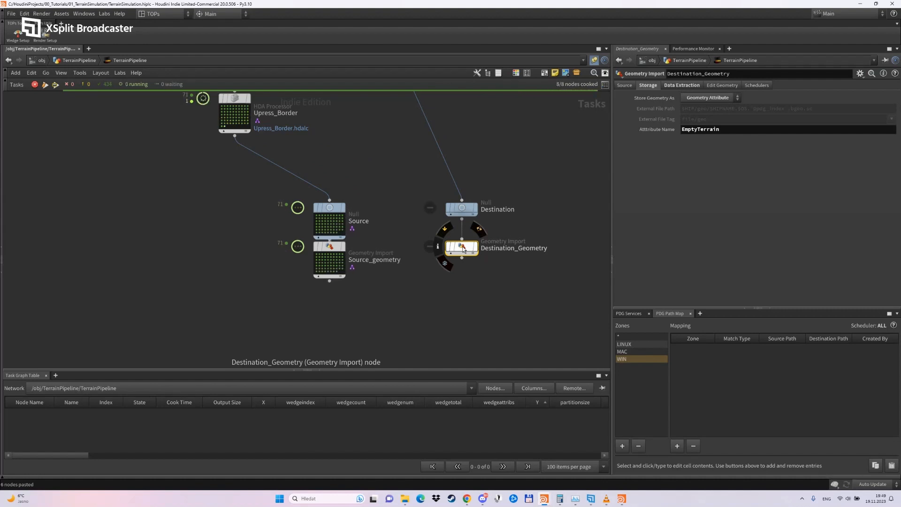
{"action": "right_click", "coordinate": [463, 248]}
{"action": "left_click", "coordinate": [491, 323]}
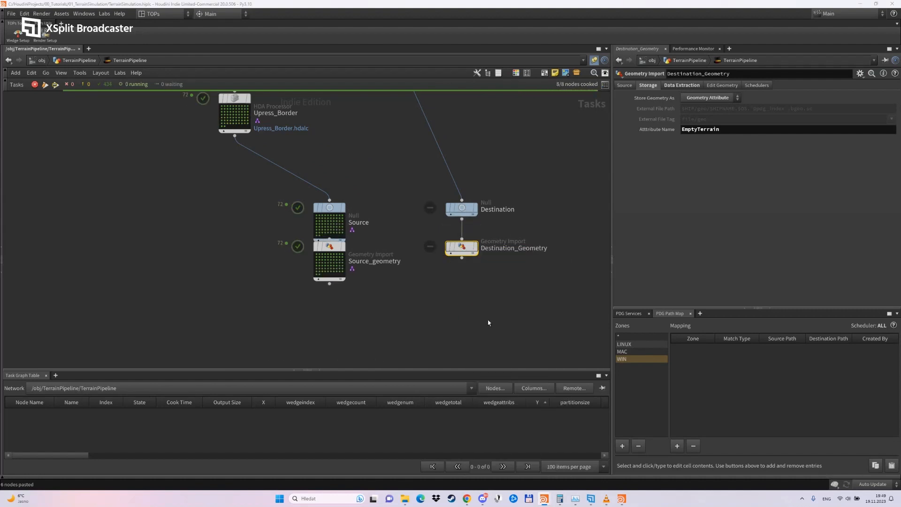
{"action": "left_click_drag", "start_coordinate": [463, 254], "coordinate": [463, 274]}
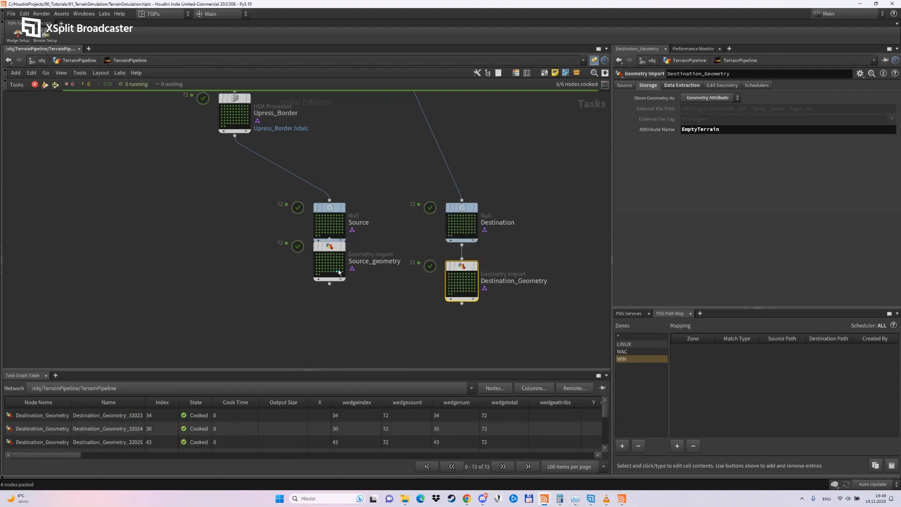
{"action": "left_click_drag", "start_coordinate": [333, 251], "coordinate": [333, 277]}
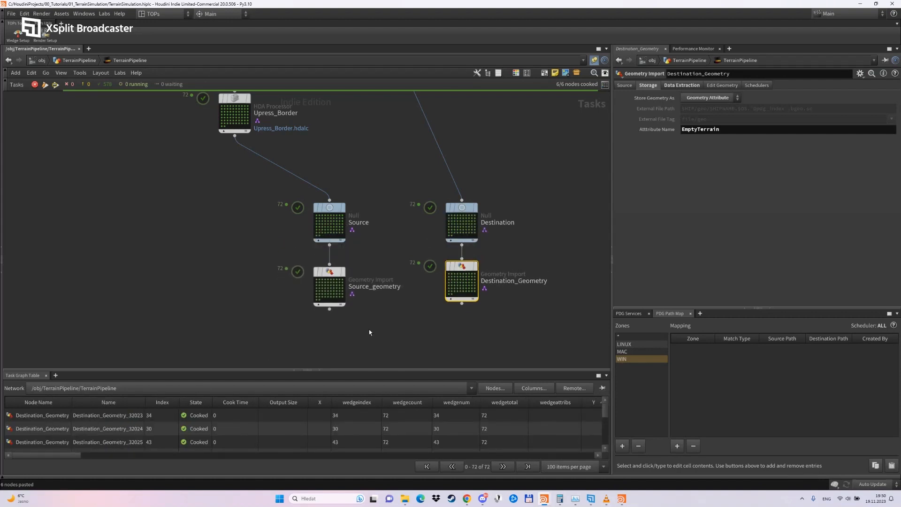
Examine the work item info of a Source_geometry item for its input file, ColPos, RowPos and ProcessedTerrain attributes.
{"action": "middle_click_drag", "start_coordinate": [368, 330], "coordinate": [376, 282]}
{"action": "right_click", "coordinate": [326, 236]}
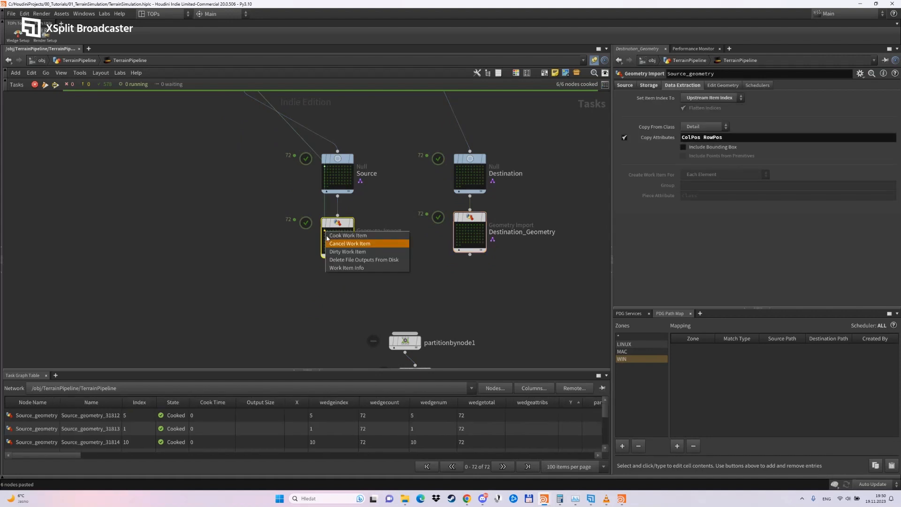
{"action": "left_click", "coordinate": [346, 266]}
{"action": "scroll", "coordinate": [447, 283], "scroll_direction": "down", "scroll_amount": 8}
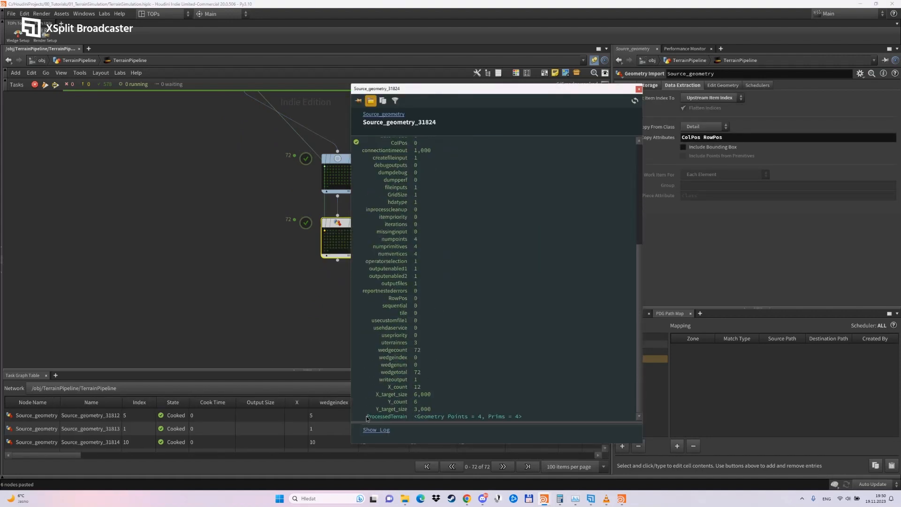
{"action": "left_click_drag", "start_coordinate": [367, 419], "coordinate": [519, 421]}
{"action": "scroll", "coordinate": [439, 332], "scroll_direction": "up", "scroll_amount": 8}
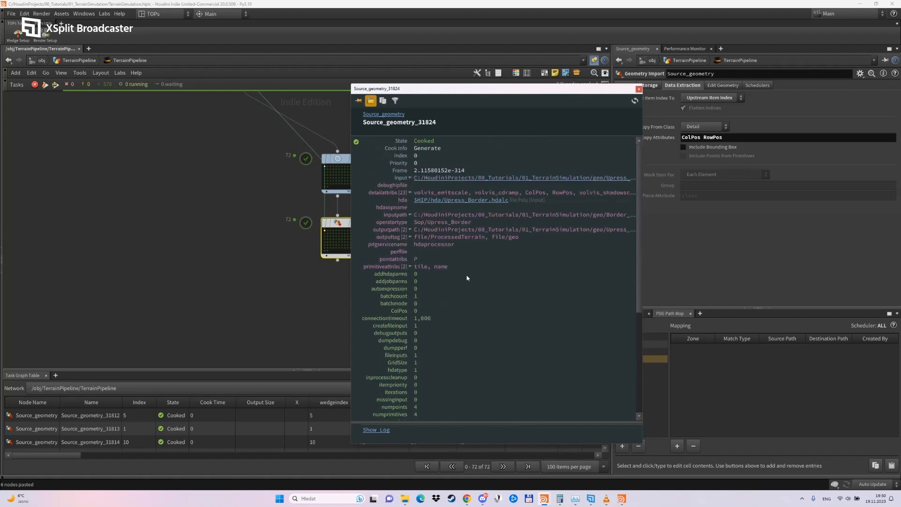
{"action": "left_click", "coordinate": [410, 178]}
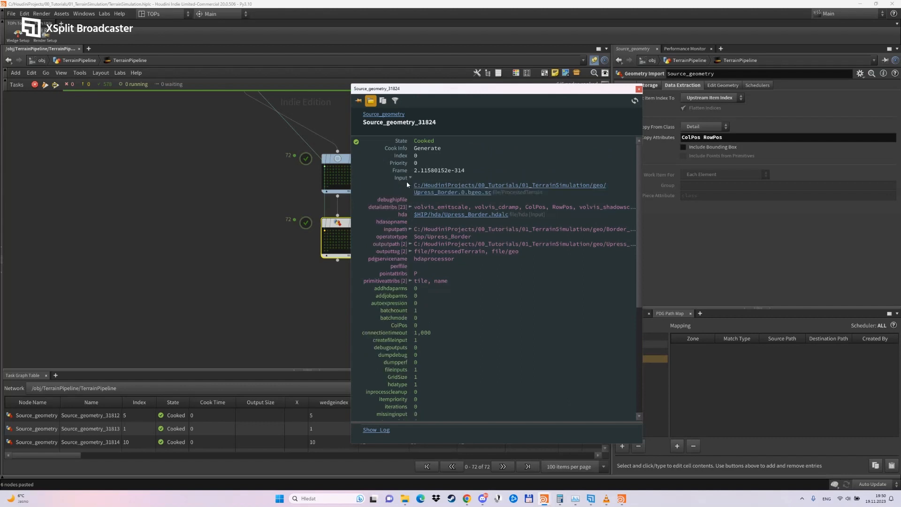
{"action": "left_click", "coordinate": [410, 178]}
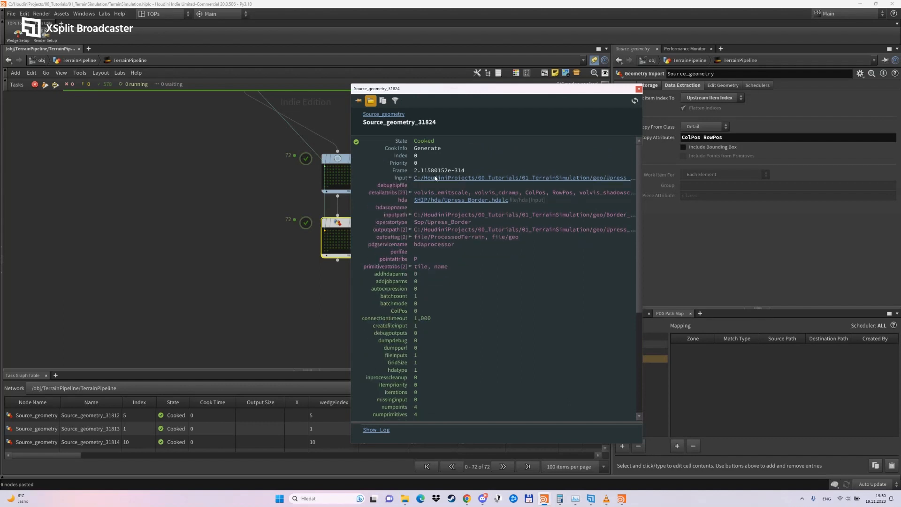
{"action": "scroll", "coordinate": [439, 297], "scroll_direction": "down", "scroll_amount": 8}
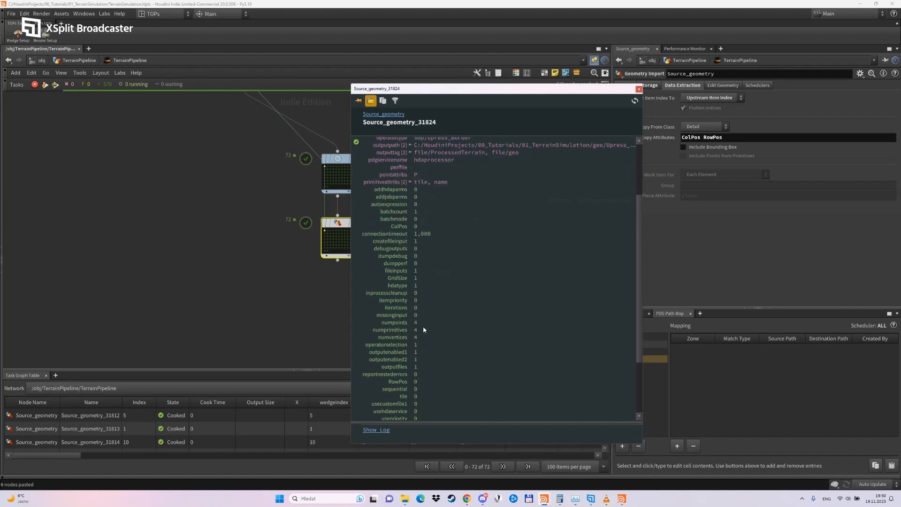
{"action": "scroll", "coordinate": [397, 346], "scroll_direction": "up", "scroll_amount": 5}
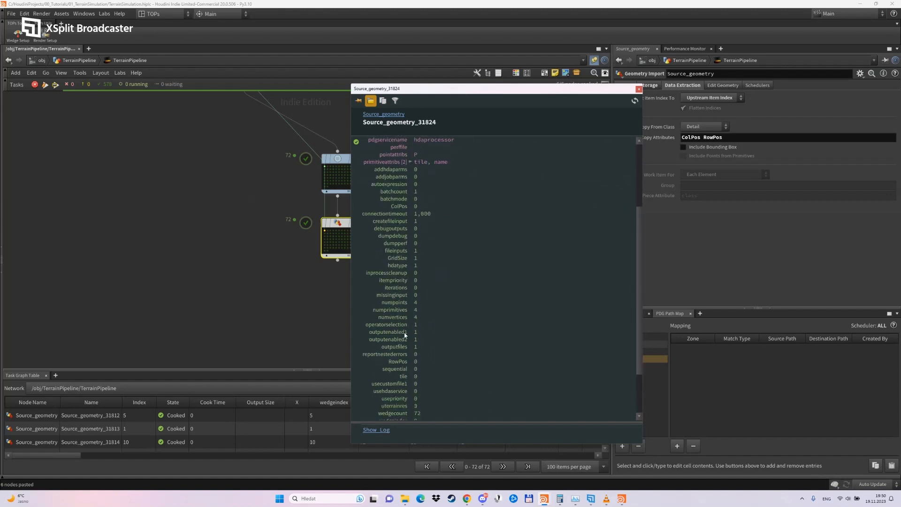
{"action": "left_click", "coordinate": [639, 88]}
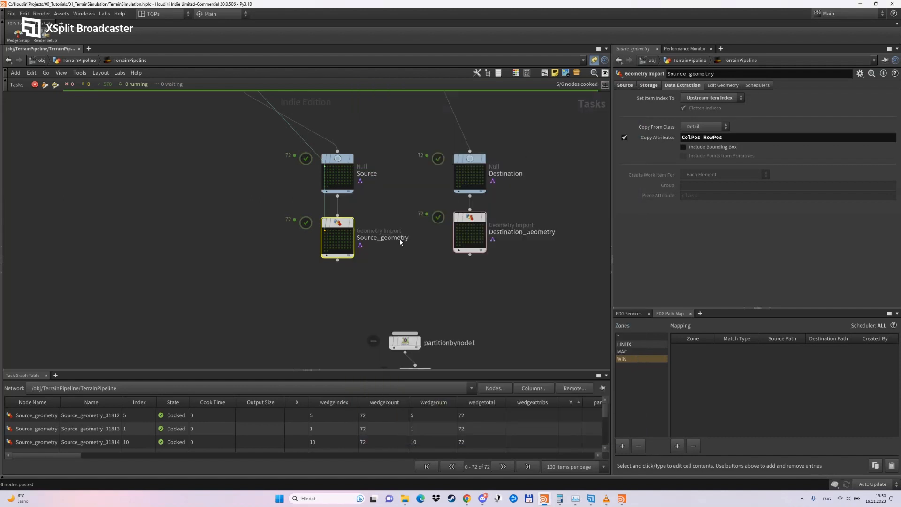
Add an Attribute Delete node connected below Source_Geometry and set it to delete using an Attribute Pattern.
{"action": "key", "text": "Tab"}
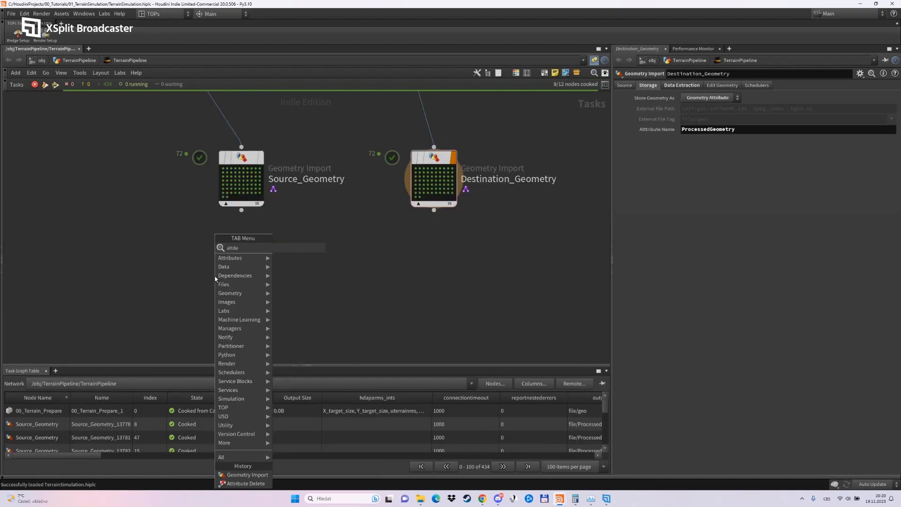
{"action": "left_click", "coordinate": [215, 279]}
{"action": "left_click", "coordinate": [238, 274]}
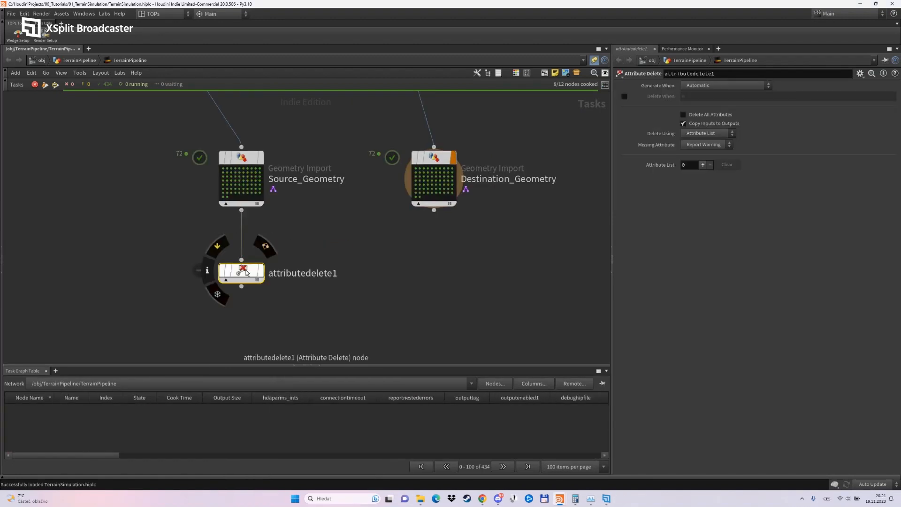
{"action": "left_click", "coordinate": [709, 135]}
{"action": "left_click", "coordinate": [709, 150]}
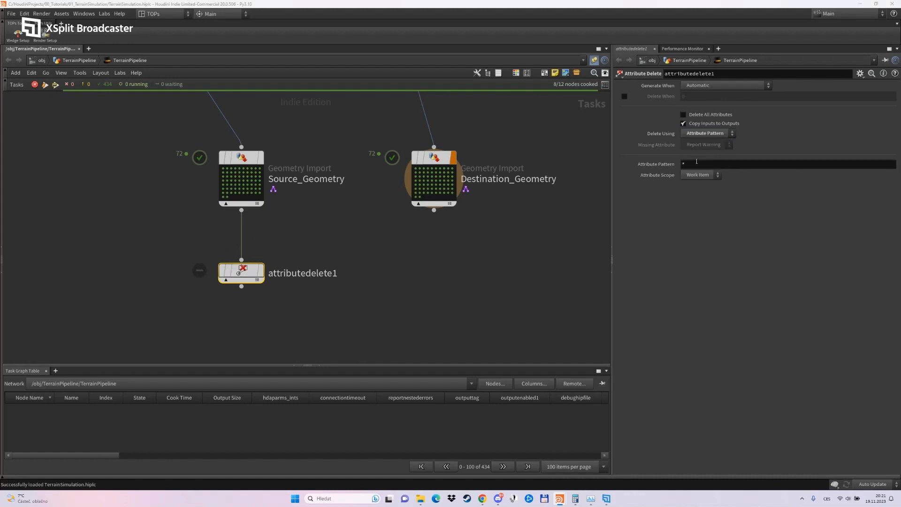
Set attributedelete1's attribute pattern to * ^ColPos ^RowPos ^wedgeindex ^ProcessedTerrain.
{"action": "left_click", "coordinate": [718, 165]}
{"action": "key", "text": "alt+shift"}
{"action": "type", "text": "* ^ColPos ^RowPos "}
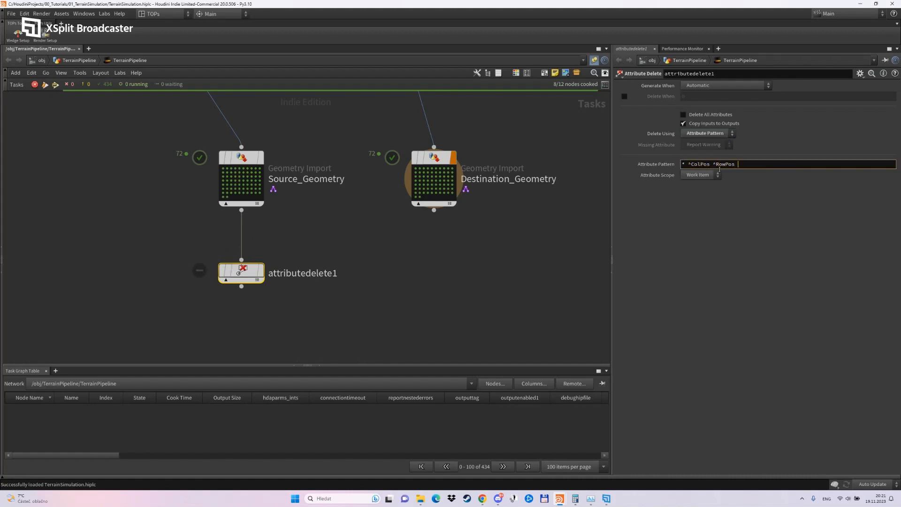
{"action": "type", "text": "^wedgeindex"}
{"action": "key", "text": "Return"}
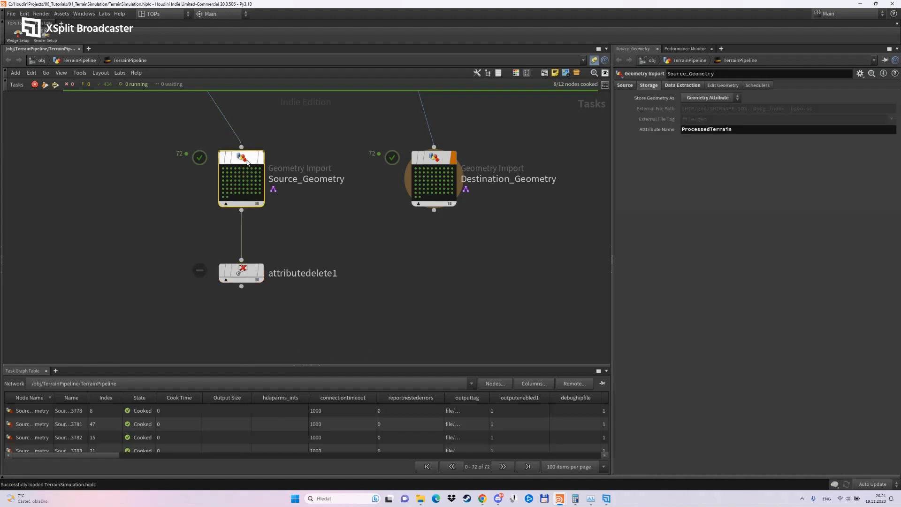
{"action": "left_click", "coordinate": [790, 165]}
{"action": "type", "text": "^ProcessedTerrain"}
{"action": "key", "text": "Return"}
Duplicate the Attribute Delete node below Destination_Geometry and connect the copy to Destination_Geometry's output.
{"action": "left_click_drag", "start_coordinate": [238, 269], "coordinate": [431, 269], "text": "alt"}
{"action": "left_click_drag", "start_coordinate": [434, 210], "coordinate": [433, 259]}
{"action": "left_click", "coordinate": [432, 159]}
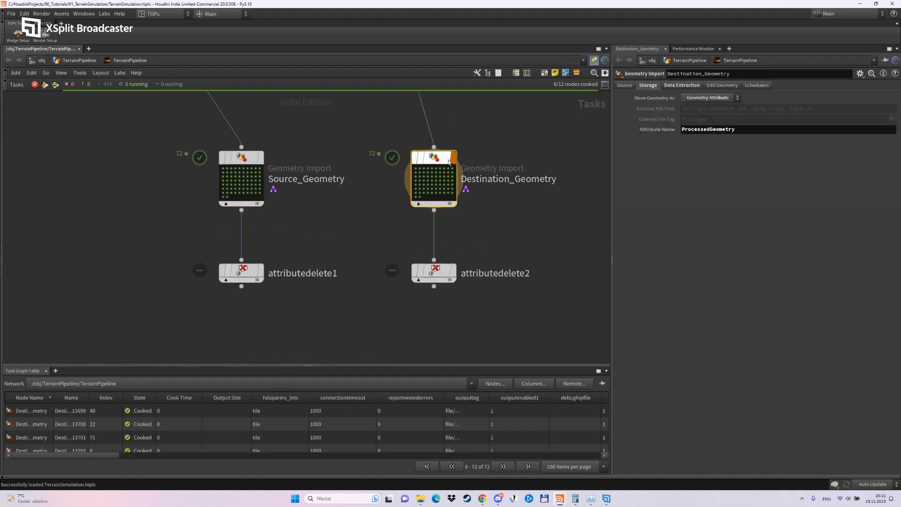
{"action": "double_click", "coordinate": [709, 129]}
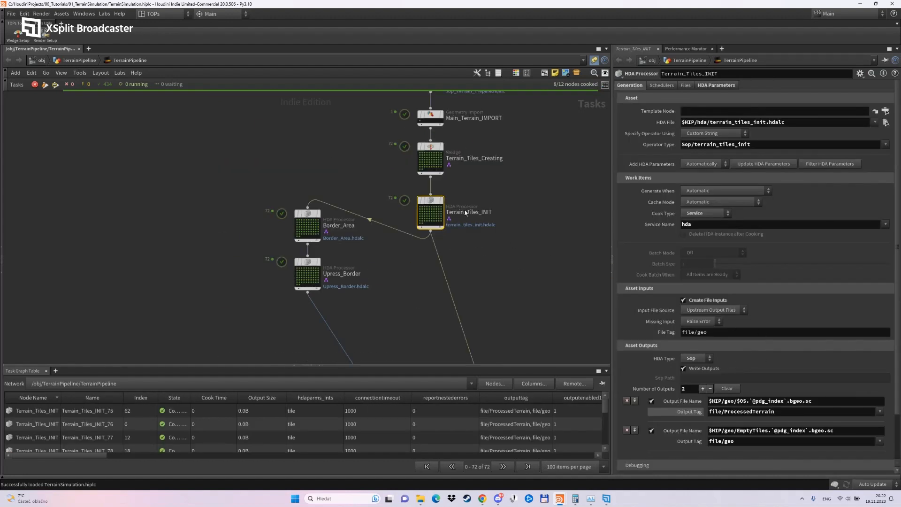
Set the output tag of Terrain_Tiles_INIT's second output, EmptyTiles, to file/EmptyTerrain.
{"action": "left_click", "coordinate": [783, 444]}
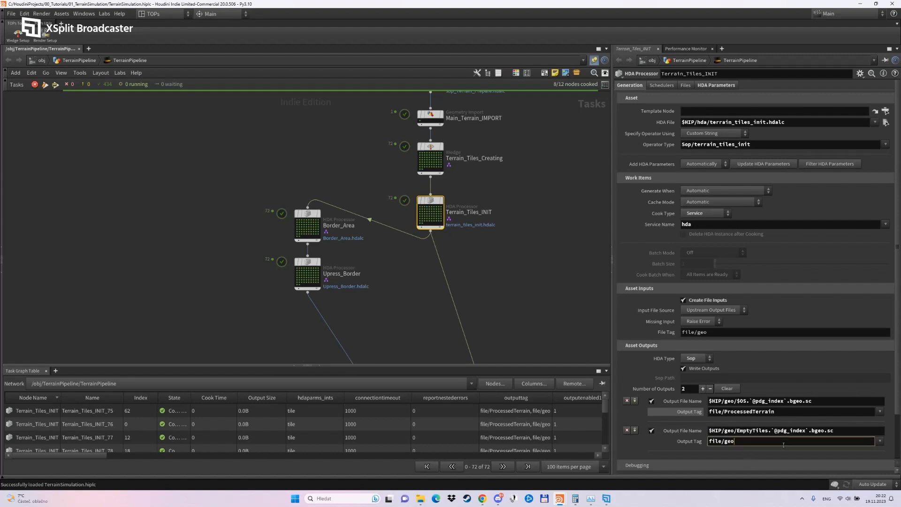
{"action": "key", "text": "BackSpace"}
{"action": "key", "text": "BackSpace"}
{"action": "type", "text": "Em"}
{"action": "key", "text": "Return"}
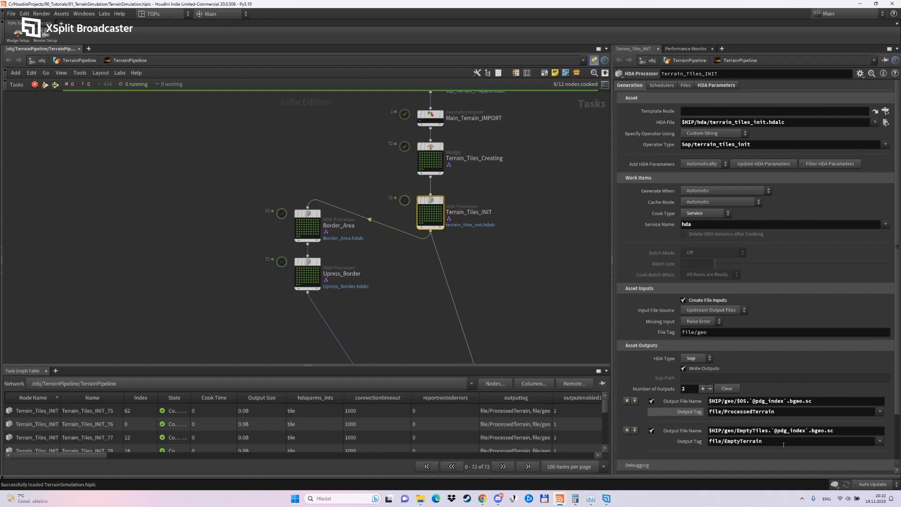
{"action": "left_click_drag", "start_coordinate": [785, 443], "coordinate": [679, 444]}
{"action": "key", "text": "ctrl+c"}
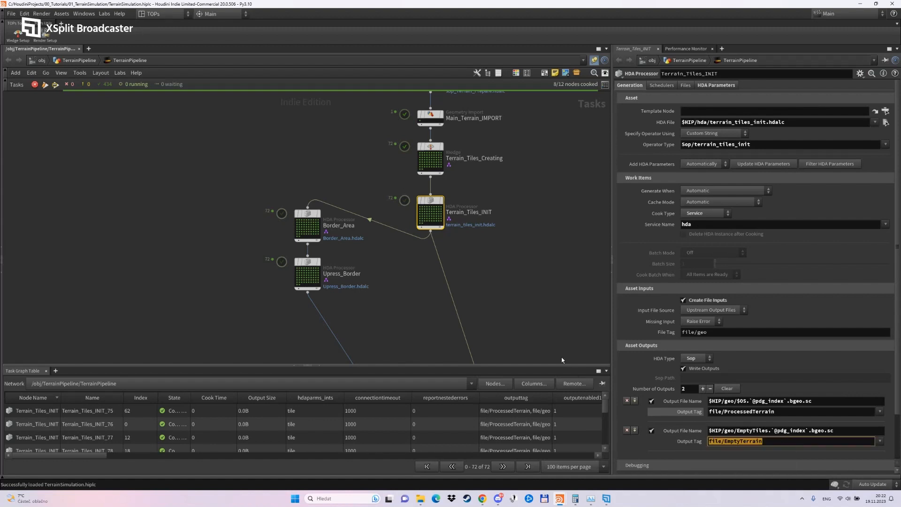
Set Destination_Geometry to store its imported geometry in an attribute named EmptyTerrain.
{"action": "left_click", "coordinate": [529, 325]}
{"action": "middle_click_drag", "start_coordinate": [513, 285], "coordinate": [469, 109]}
{"action": "scroll", "coordinate": [471, 183], "scroll_direction": "up", "scroll_amount": 2}
{"action": "middle_click_drag", "start_coordinate": [470, 196], "coordinate": [471, 139]}
{"action": "scroll", "coordinate": [471, 139], "scroll_direction": "down", "scroll_amount": 1}
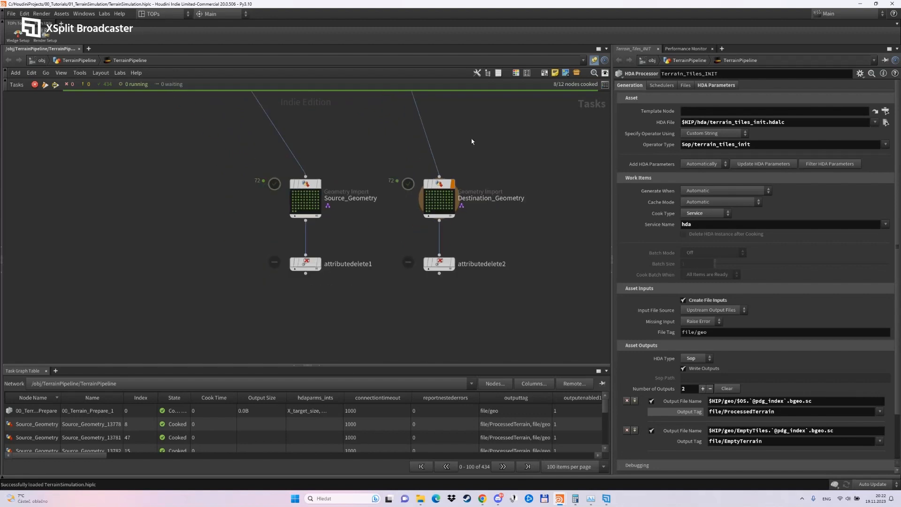
{"action": "left_click", "coordinate": [441, 185]}
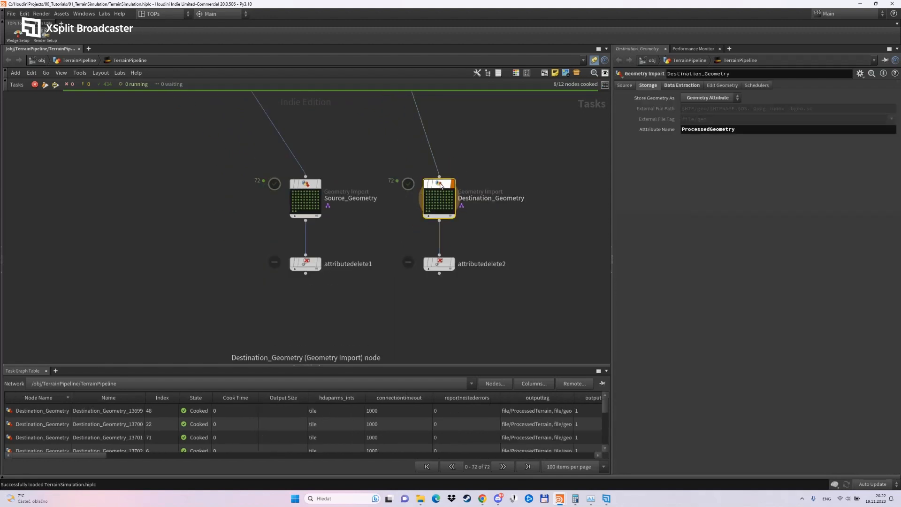
{"action": "left_click_drag", "start_coordinate": [737, 130], "coordinate": [637, 133]}
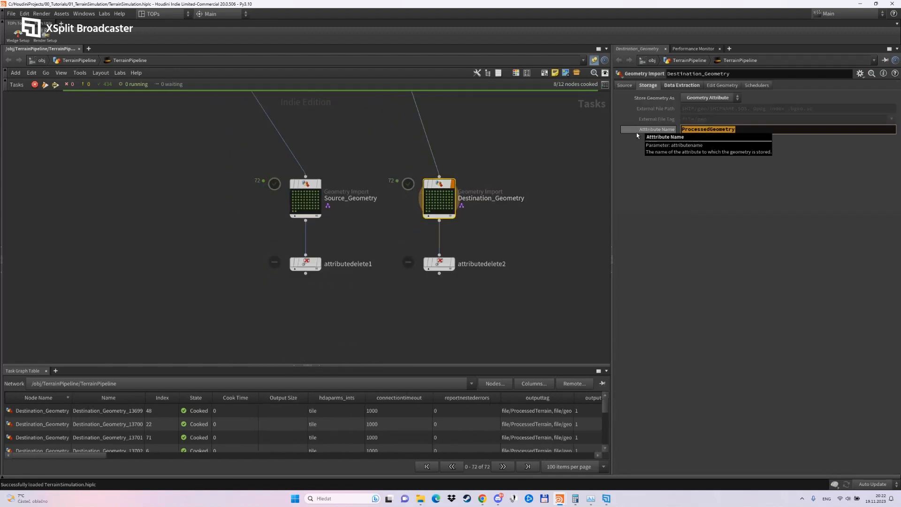
{"action": "key", "text": "ctrl+v"}
{"action": "left_click_drag", "start_coordinate": [698, 129], "coordinate": [644, 134]}
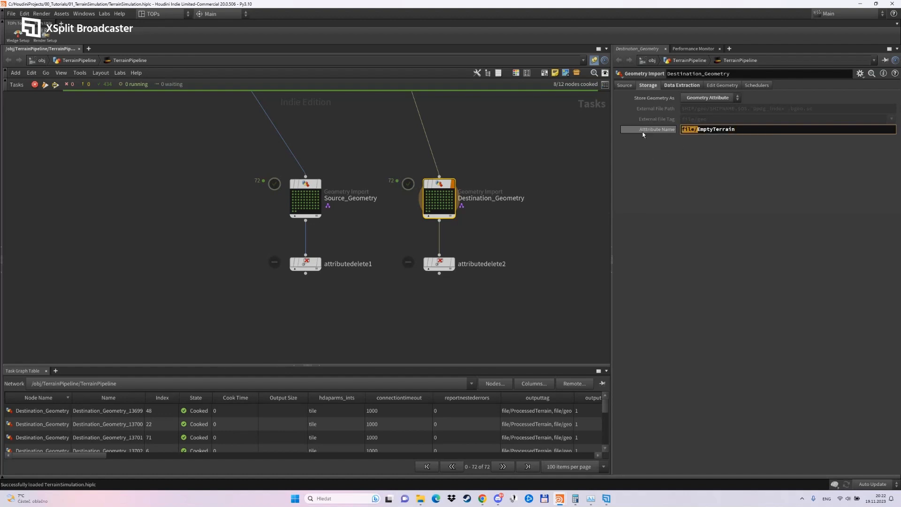
{"action": "key", "text": "BackSpace"}
{"action": "key", "text": "Return"}
Set the source file tag of Destination_Geometry to file/EmptyTerrain.
{"action": "left_click", "coordinate": [625, 85]}
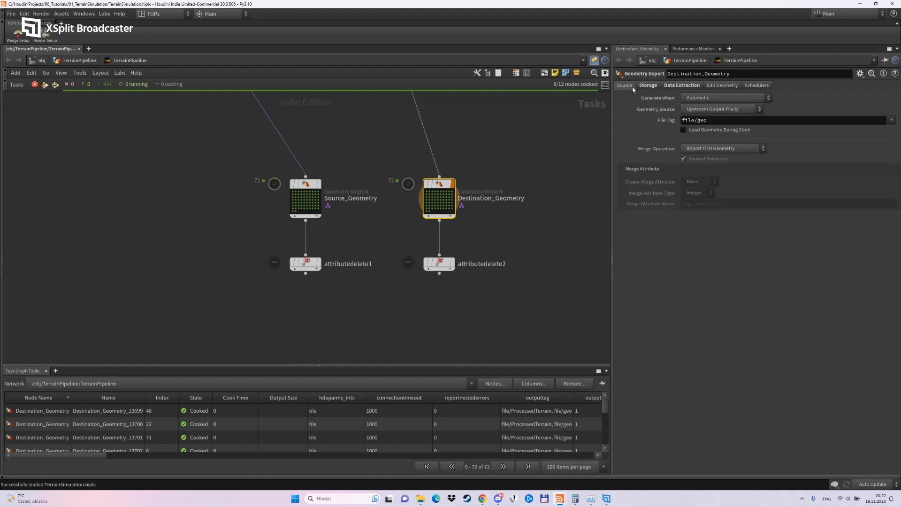
{"action": "left_click_drag", "start_coordinate": [715, 122], "coordinate": [654, 124]}
{"action": "key", "text": "ctrl+v"}
{"action": "key", "text": "Return"}
Replace ProcessedTerrain with EmptyTerrain in attributedelete2's pattern, making it * ^ColPos ^RowPos ^wedgeindex ^EmptyTerrain.
{"action": "left_click", "coordinate": [648, 85]}
{"action": "left_click_drag", "start_coordinate": [718, 129], "coordinate": [630, 138]}
{"action": "key", "text": "ctrl+c"}
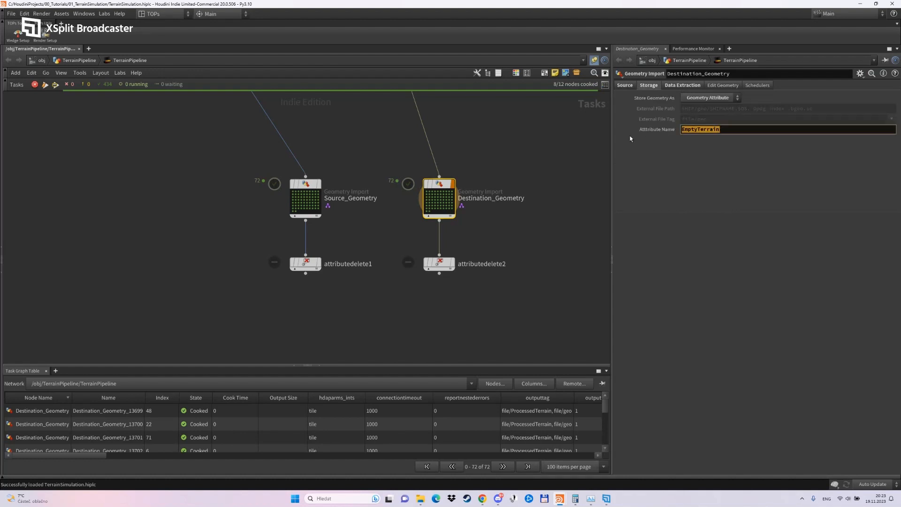
{"action": "left_click", "coordinate": [437, 263]}
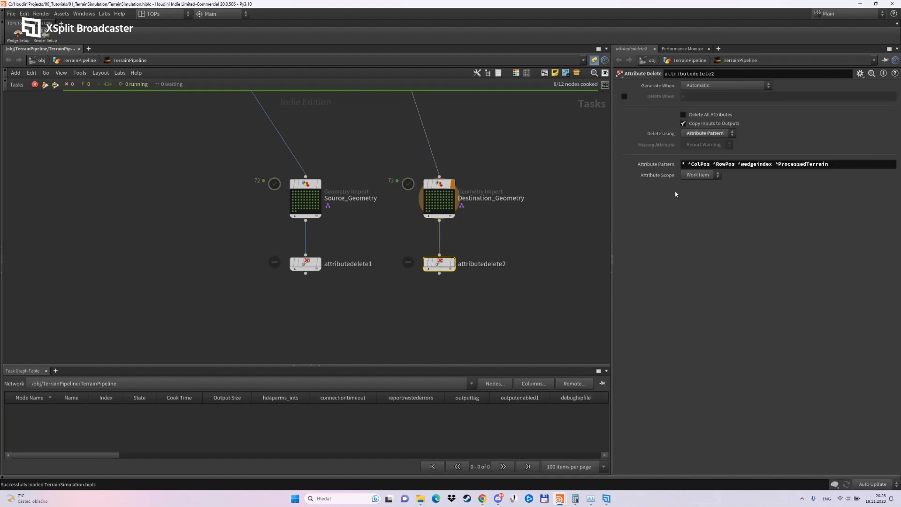
{"action": "left_click_drag", "start_coordinate": [837, 165], "coordinate": [777, 165]}
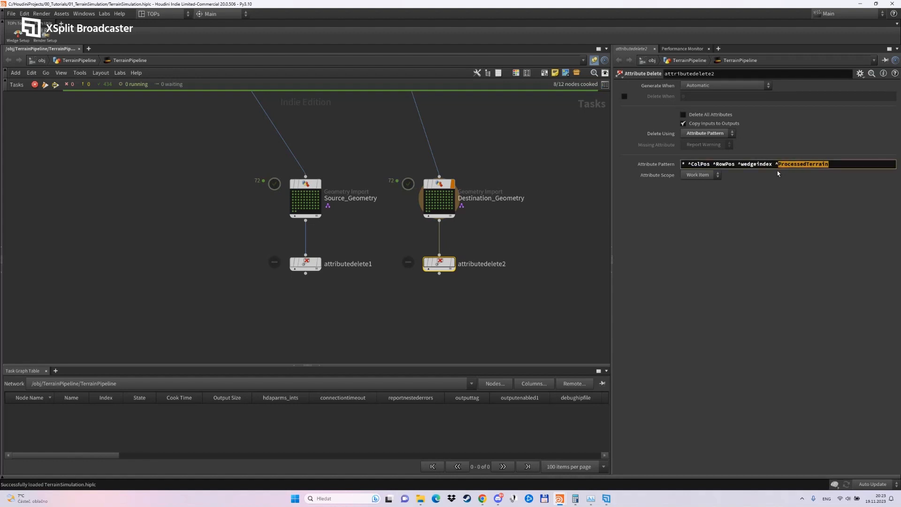
{"action": "key", "text": "ctrl+v"}
{"action": "key", "text": "Return"}
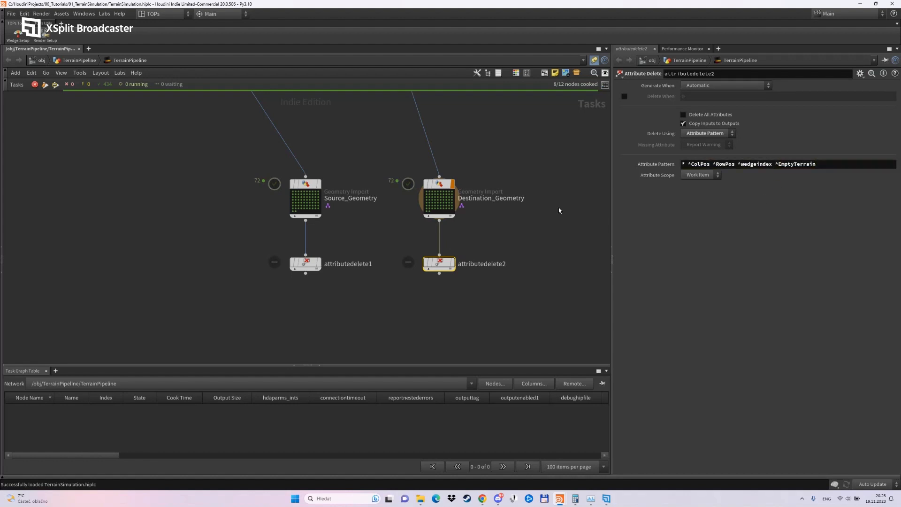
Rename the Attribute Delete node below Source_Geometry to Source and the one below Destination_Geometry to Destination.
{"action": "mouse_move", "coordinate": [314, 266]}
{"action": "left_click", "coordinate": [349, 265]}
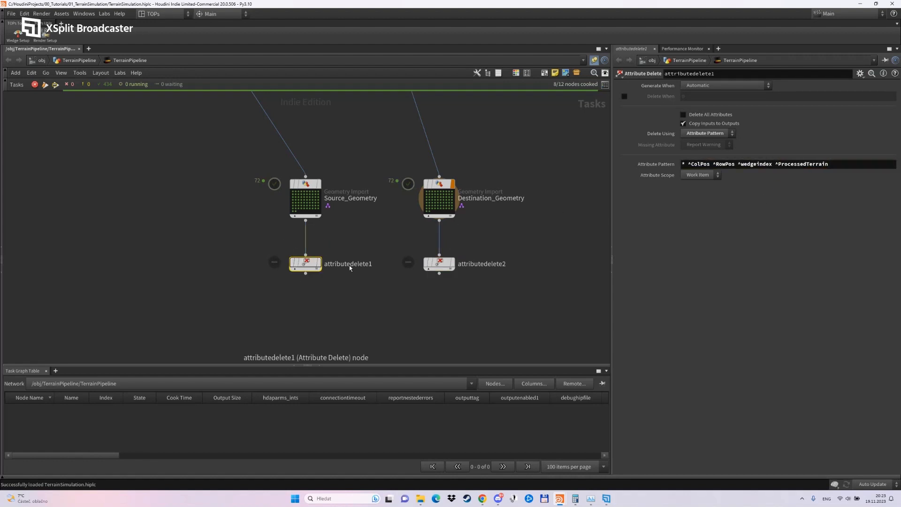
{"action": "double_click", "coordinate": [349, 266]}
{"action": "type", "text": "Source"}
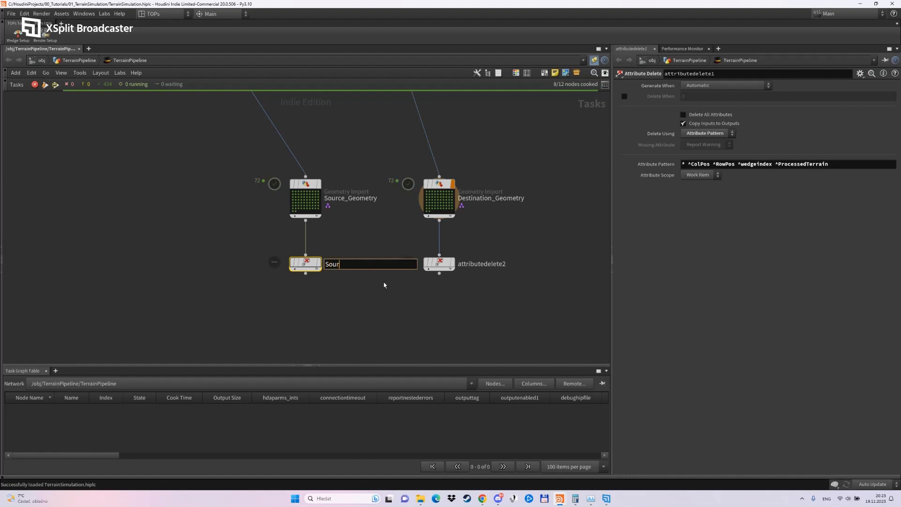
{"action": "key", "text": "Return"}
{"action": "double_click", "coordinate": [482, 263]}
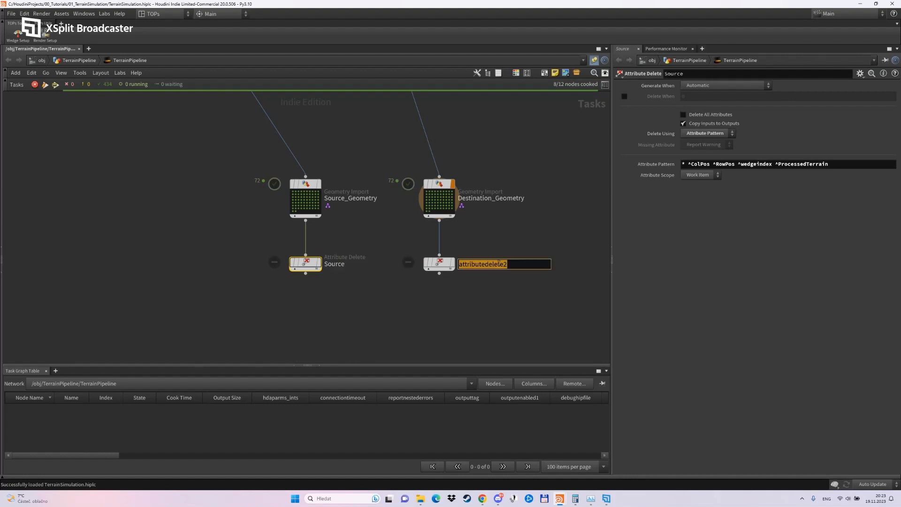
{"action": "type", "text": "Destination"}
{"action": "key", "text": "Return"}
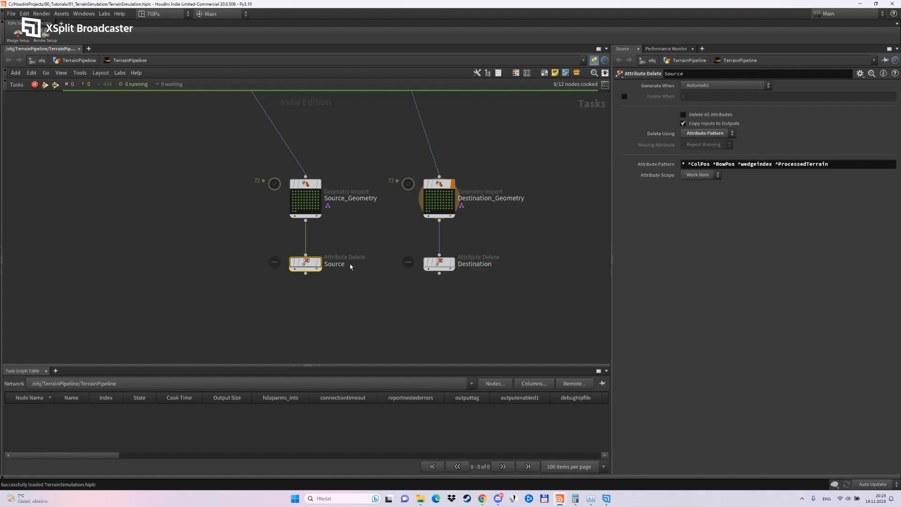
Dirty and cook the Source Attribute Delete node to regenerate its work items.
{"action": "right_click", "coordinate": [305, 264]}
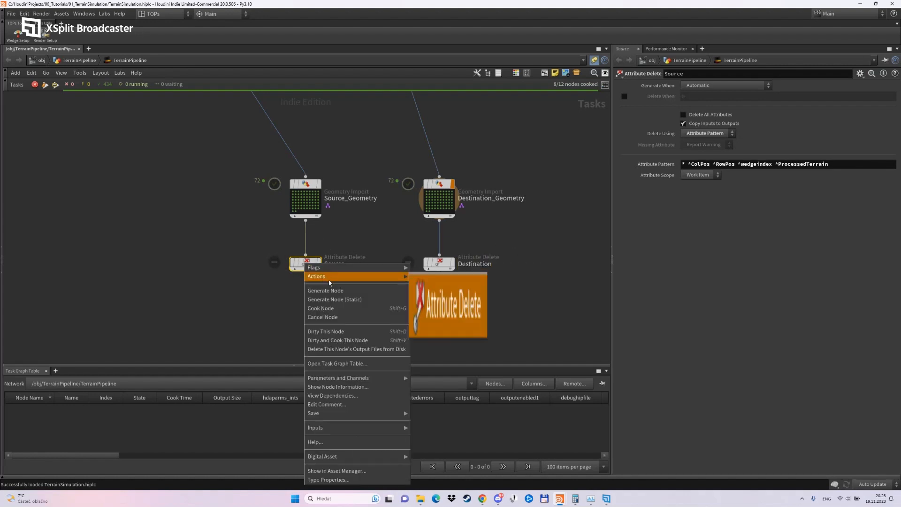
{"action": "left_click", "coordinate": [341, 341]}
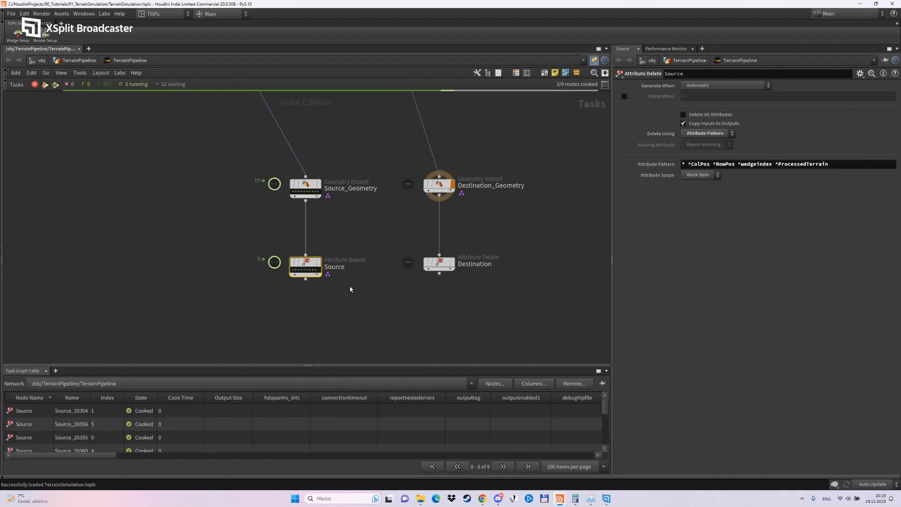
{"action": "mouse_move", "coordinate": [439, 264]}
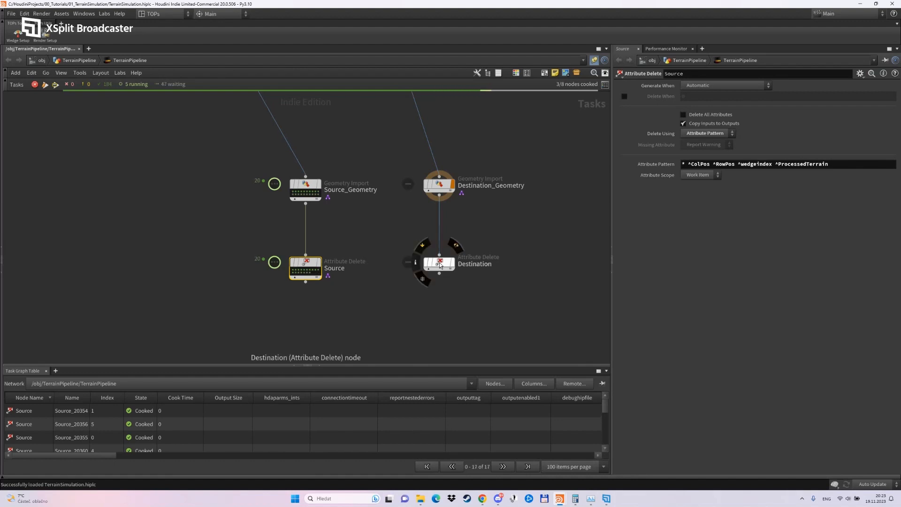
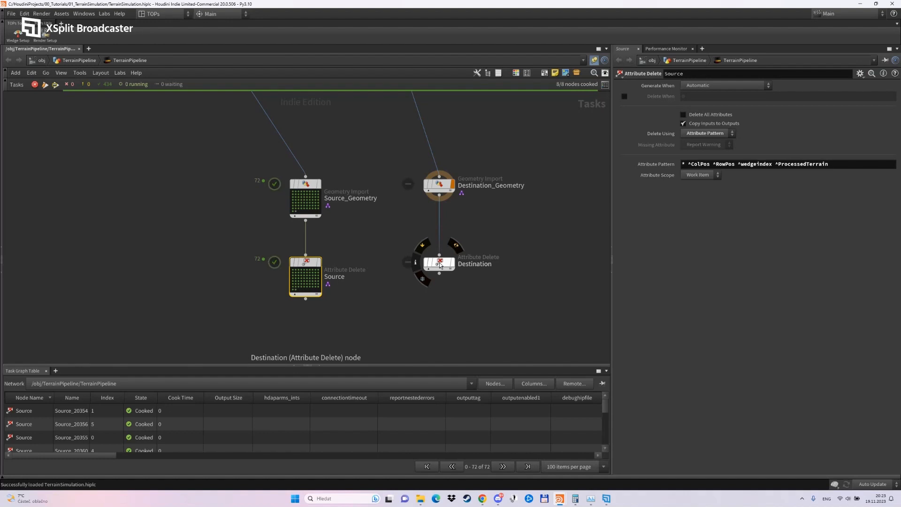
Cook the Destination Attribute Delete node to generate its work items.
{"action": "left_click", "coordinate": [440, 265]}
{"action": "right_click", "coordinate": [439, 264]}
{"action": "left_click", "coordinate": [459, 341]}
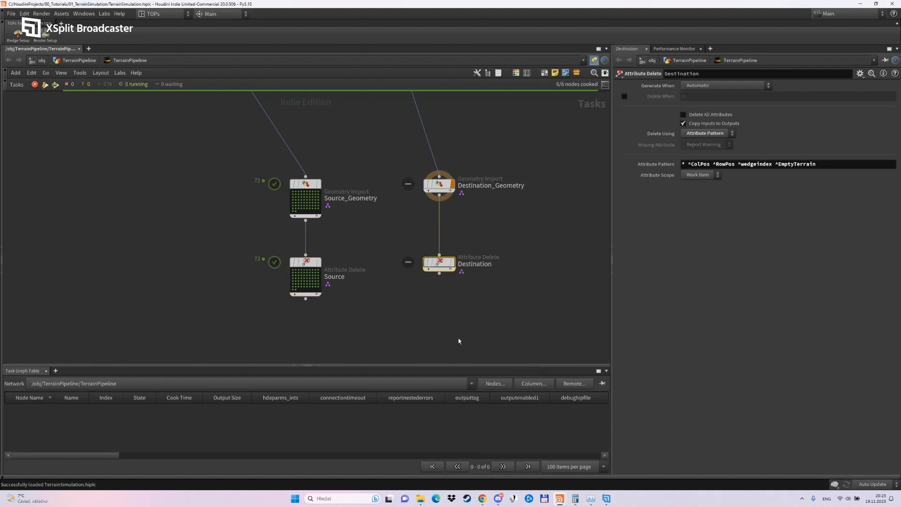
{"action": "middle_click_drag", "start_coordinate": [440, 331], "coordinate": [428, 302]}
{"action": "left_click", "coordinate": [374, 316]}
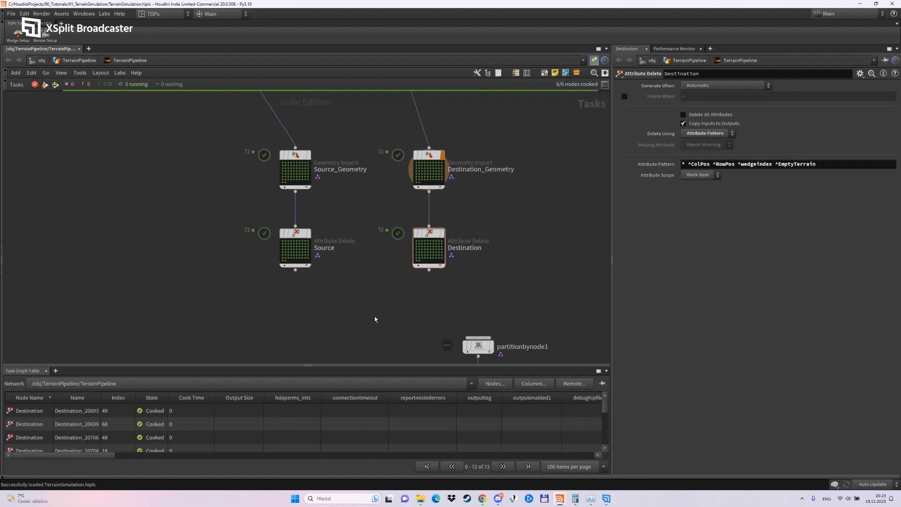
Connect the Source and Destination nodes, in that order, to the input of partitionbynode1.
{"action": "middle_click_drag", "start_coordinate": [375, 323], "coordinate": [362, 250]}
{"action": "scroll", "coordinate": [367, 261], "scroll_direction": "down", "scroll_amount": 2}
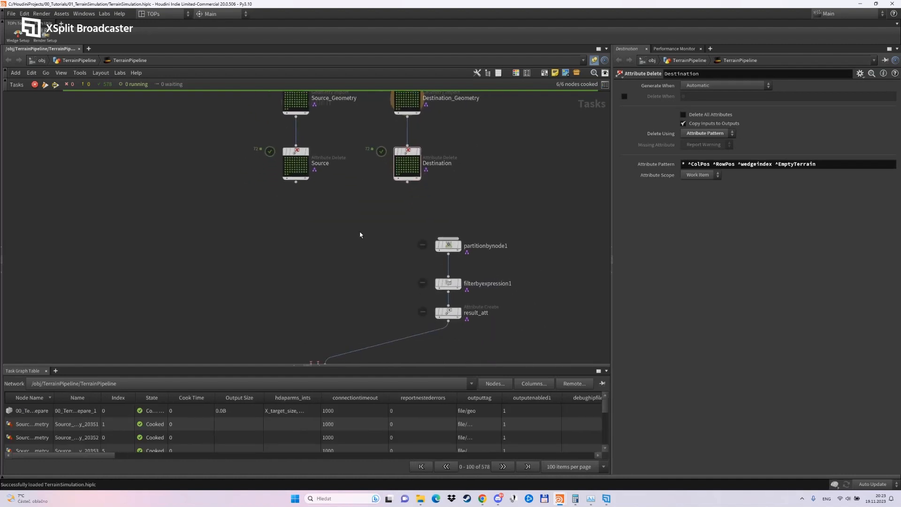
{"action": "left_click_drag", "start_coordinate": [409, 155], "coordinate": [409, 156]}
{"action": "left_click_drag", "start_coordinate": [296, 187], "coordinate": [446, 245]}
{"action": "left_click_drag", "start_coordinate": [407, 182], "coordinate": [448, 243]}
{"action": "left_click", "coordinate": [451, 245]}
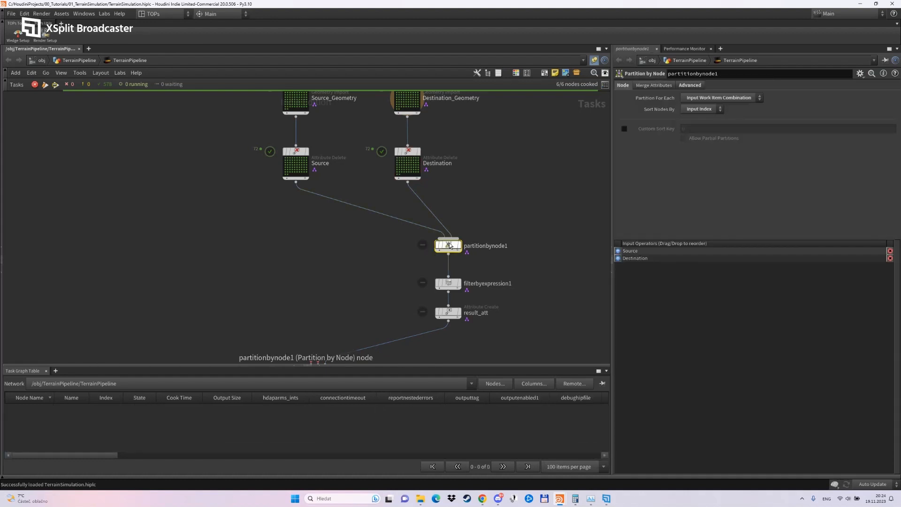
{"action": "mouse_move", "coordinate": [512, 209]}
{"action": "middle_mouse_down"}
{"action": "mouse_move", "coordinate": [511, 196]}
{"action": "mouse_move", "coordinate": [517, 206]}
{"action": "middle_mouse_up"}
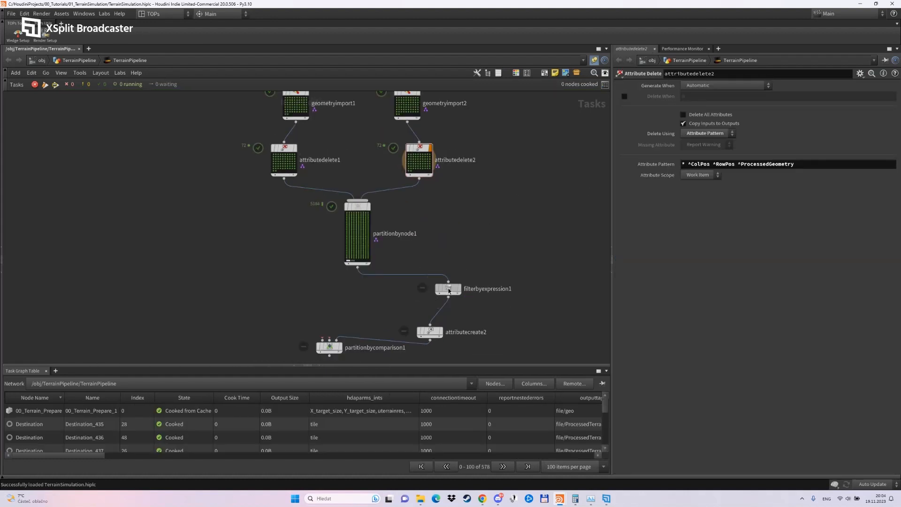
{"action": "left_click", "coordinate": [451, 288]}
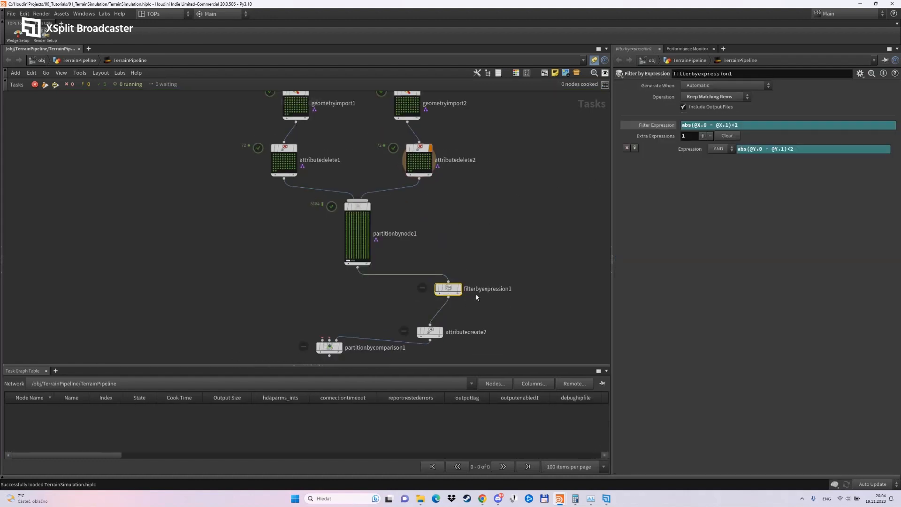
{"action": "scroll", "coordinate": [476, 294], "scroll_direction": "up", "scroll_amount": 3}
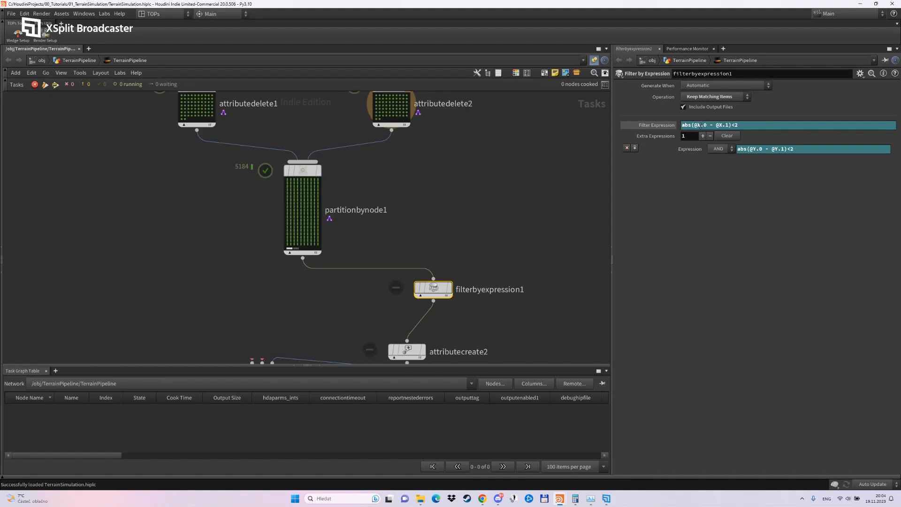
{"action": "left_click", "coordinate": [700, 125]}
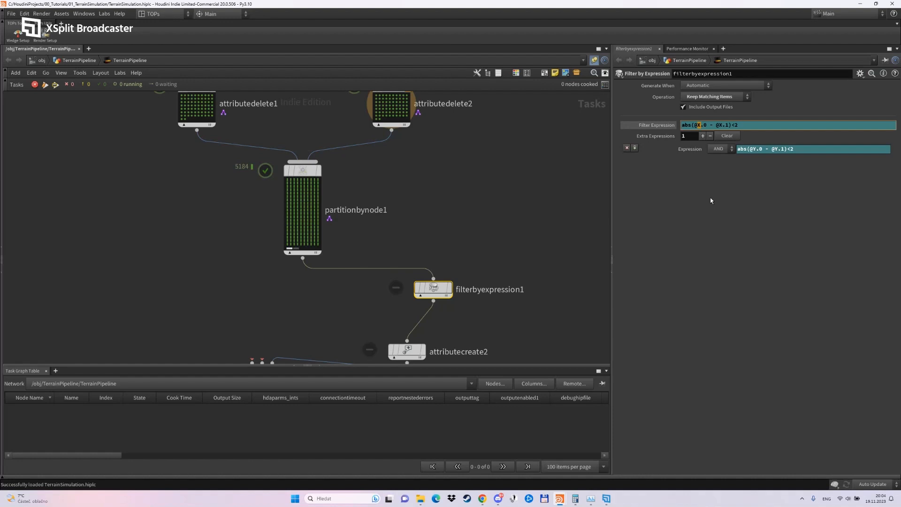
{"action": "type", "text": "RowPos"}
{"action": "key", "text": "BackSpace"}
{"action": "type", "text": "RowPos"}
{"action": "key", "text": "Return"}
{"action": "left_click", "coordinate": [756, 150]}
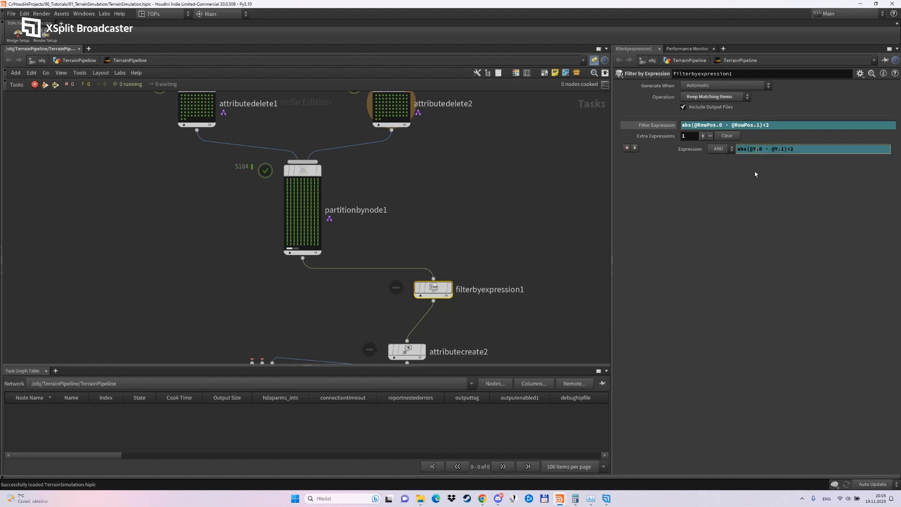
{"action": "key", "text": "BackSpace"}
{"action": "type", "text": "ColPos"}
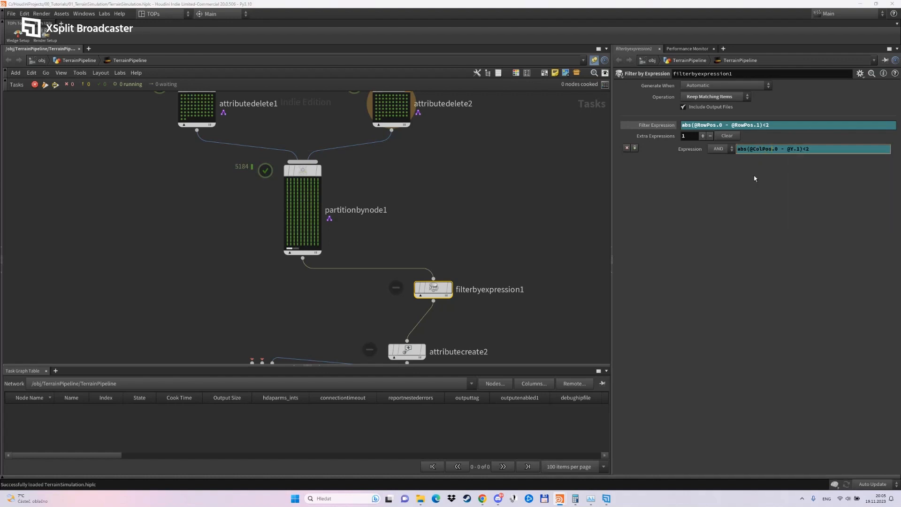
{"action": "left_click", "coordinate": [794, 149]}
{"action": "key", "text": "BackSpace"}
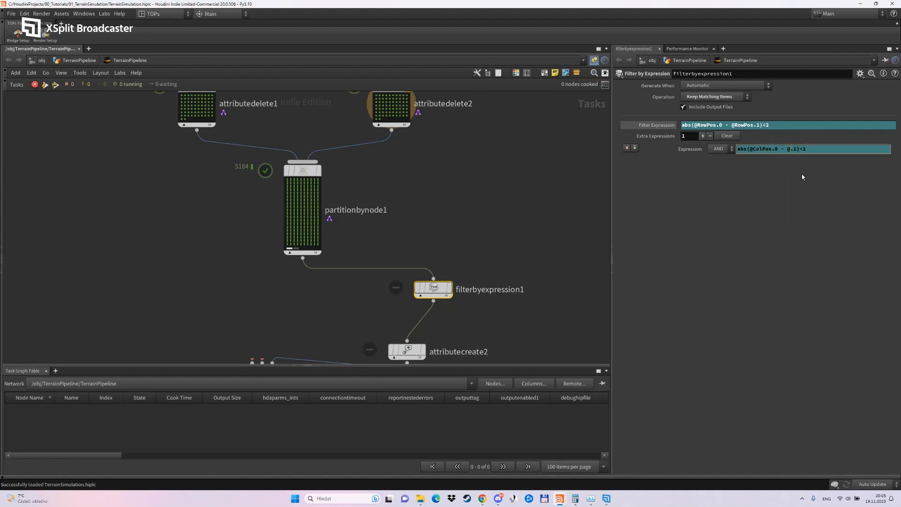
{"action": "type", "text": "ColPos"}
{"action": "key", "text": "Return"}
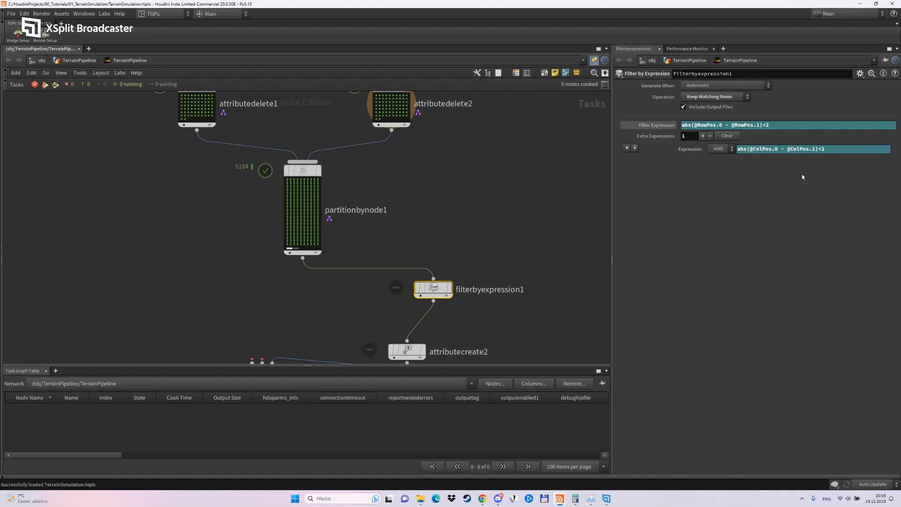
Dirty and cook filterbyexpression1 so the new row and column conditions are applied.
{"action": "right_click", "coordinate": [433, 288]}
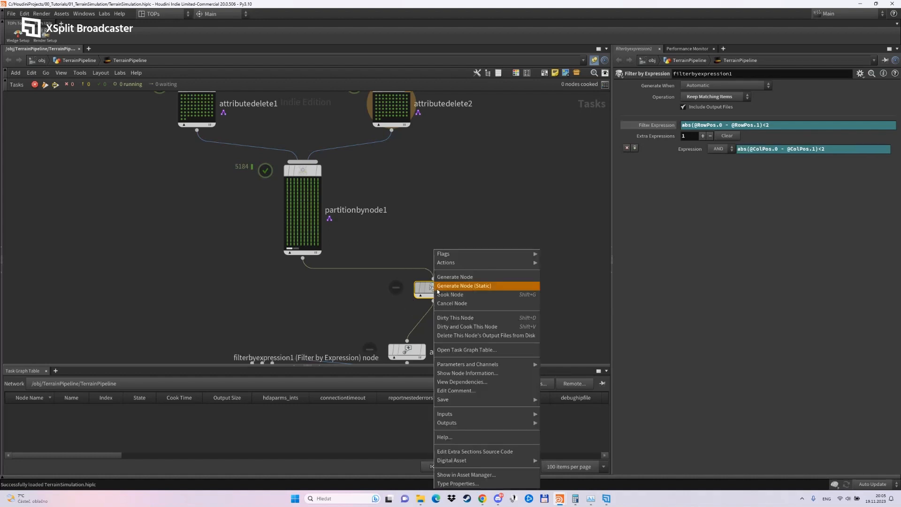
{"action": "left_click", "coordinate": [467, 326]}
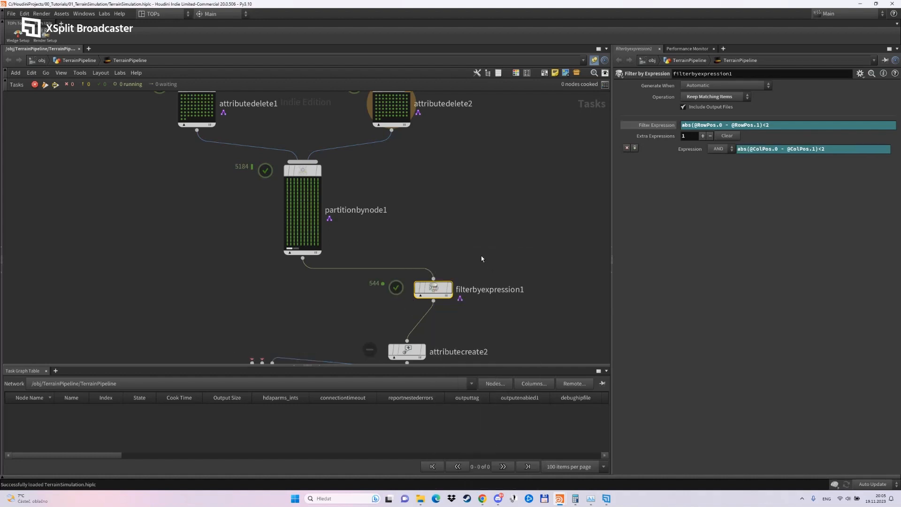
{"action": "middle_click_drag", "start_coordinate": [481, 257], "coordinate": [506, 166]}
Place attributecreate2 directly below filterbyexpression1 and cook it.
{"action": "left_click_drag", "start_coordinate": [433, 257], "coordinate": [458, 324]}
{"action": "right_click", "coordinate": [459, 324]}
{"action": "left_click", "coordinate": [473, 328]}
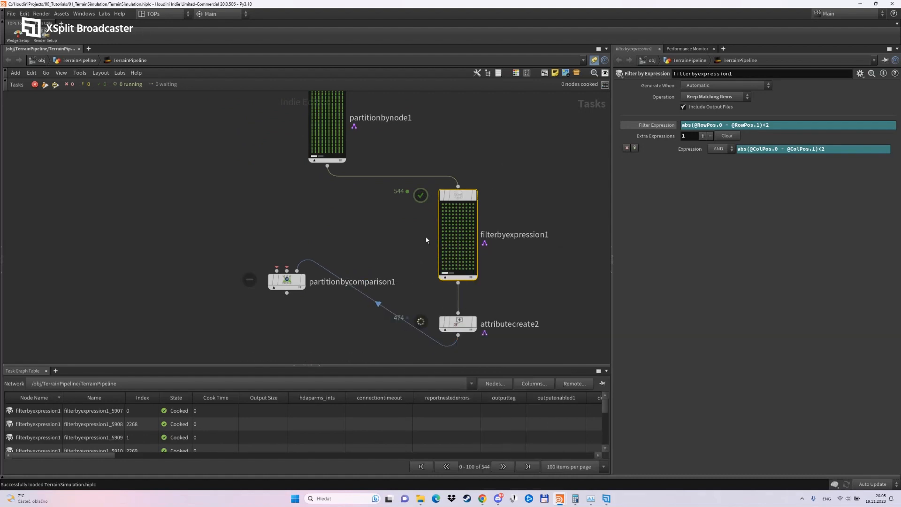
{"action": "scroll", "coordinate": [419, 230], "scroll_direction": "down", "scroll_amount": 2}
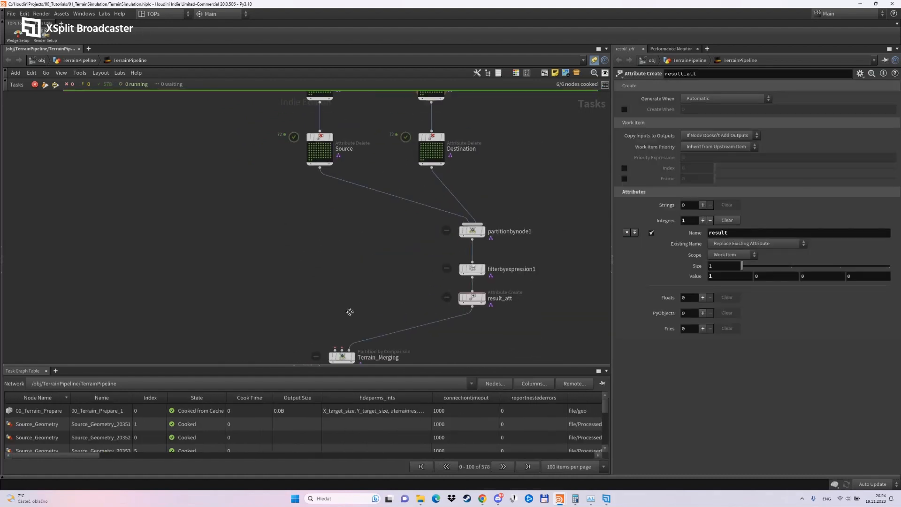
{"action": "scroll", "coordinate": [350, 311], "scroll_direction": "down", "scroll_amount": 3}
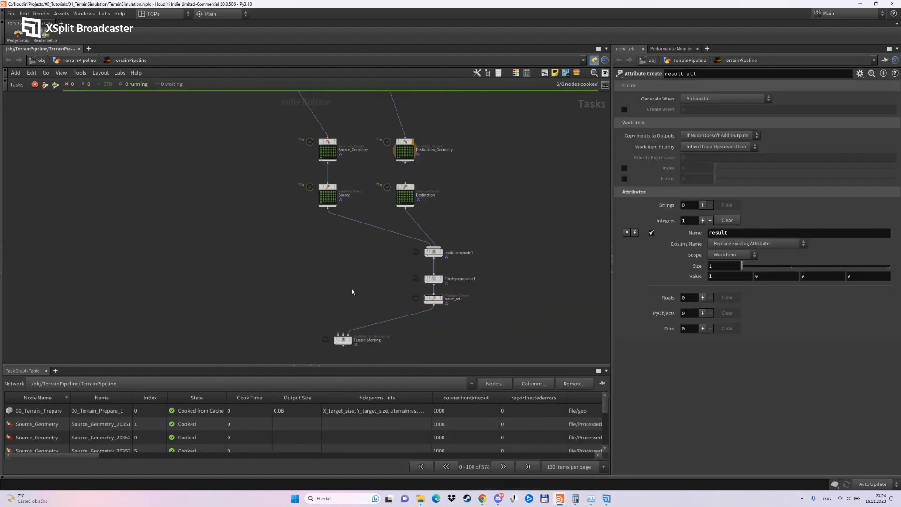
Connect Destination to the first input of Terrain_Merging and Source to its second input.
{"action": "middle_click_drag", "start_coordinate": [466, 186], "coordinate": [476, 314]}
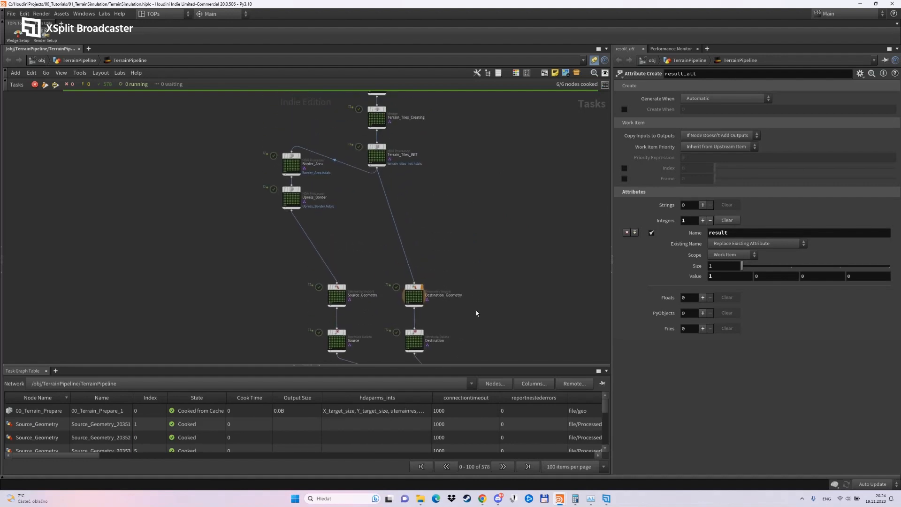
{"action": "middle_click_drag", "start_coordinate": [368, 321], "coordinate": [378, 185]}
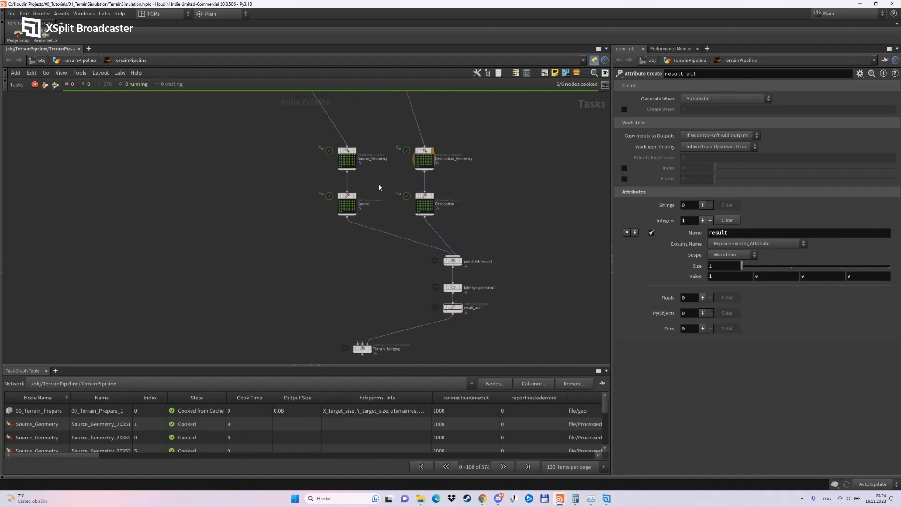
{"action": "left_click", "coordinate": [348, 197]}
{"action": "left_click", "coordinate": [425, 199]}
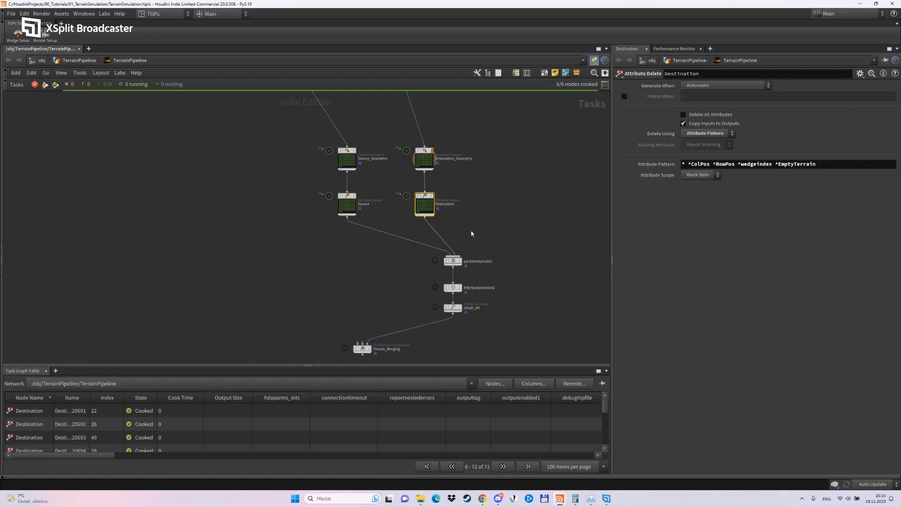
{"action": "middle_click_drag", "start_coordinate": [472, 223], "coordinate": [473, 186]}
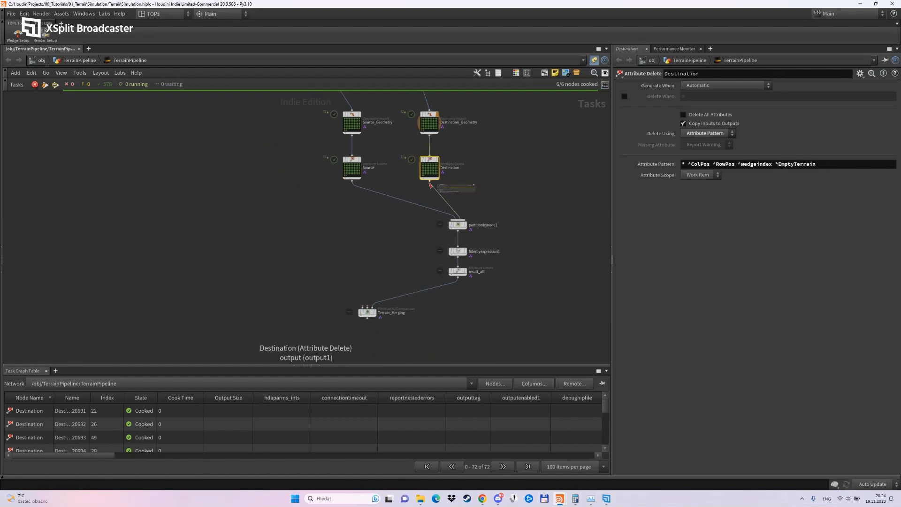
{"action": "left_click_drag", "start_coordinate": [429, 185], "coordinate": [355, 304]}
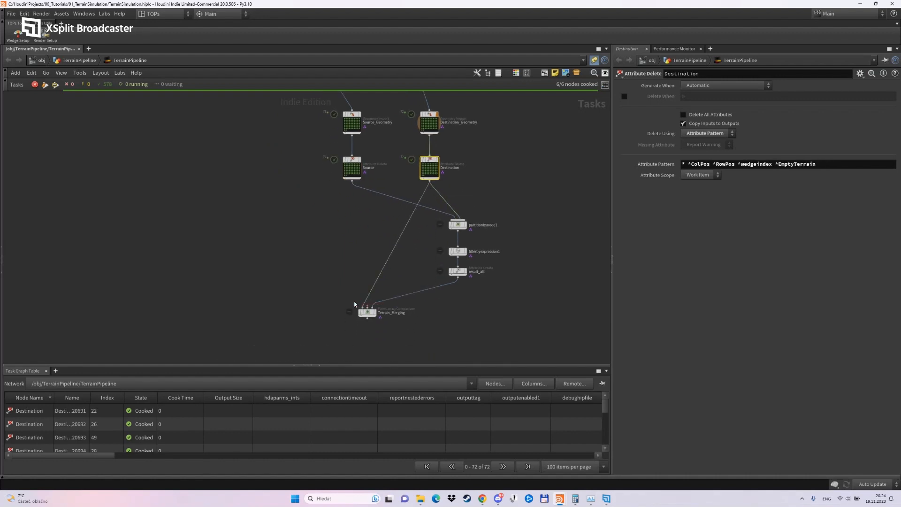
{"action": "left_click_drag", "start_coordinate": [352, 182], "coordinate": [365, 308]}
{"action": "left_click", "coordinate": [396, 284]}
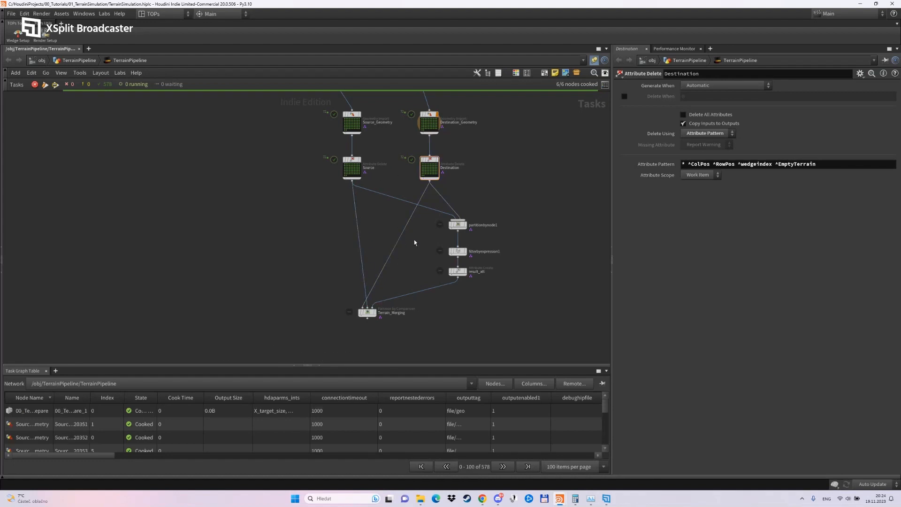
Examine the Source attribute pattern and Terrain_Merging's merge attribute and advanced partition settings.
{"action": "middle_click_drag", "start_coordinate": [414, 243], "coordinate": [420, 219]}
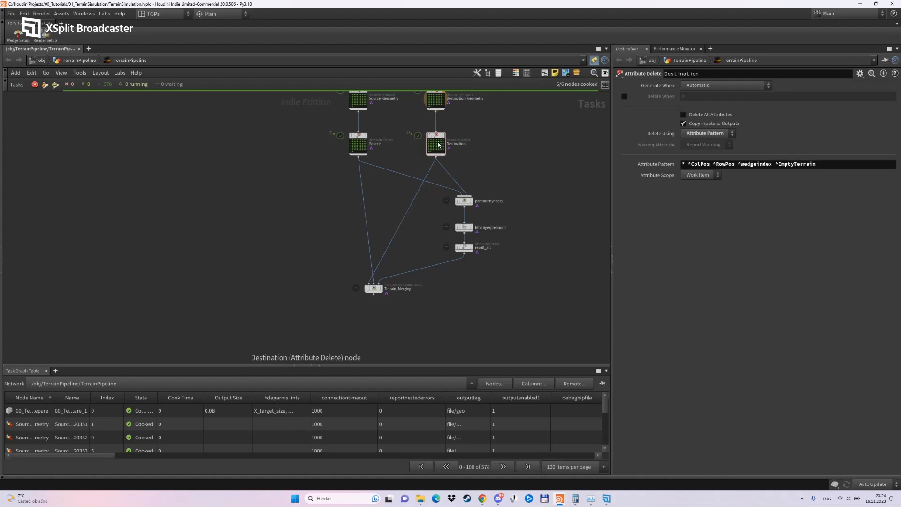
{"action": "middle_click_drag", "start_coordinate": [429, 217], "coordinate": [422, 270]}
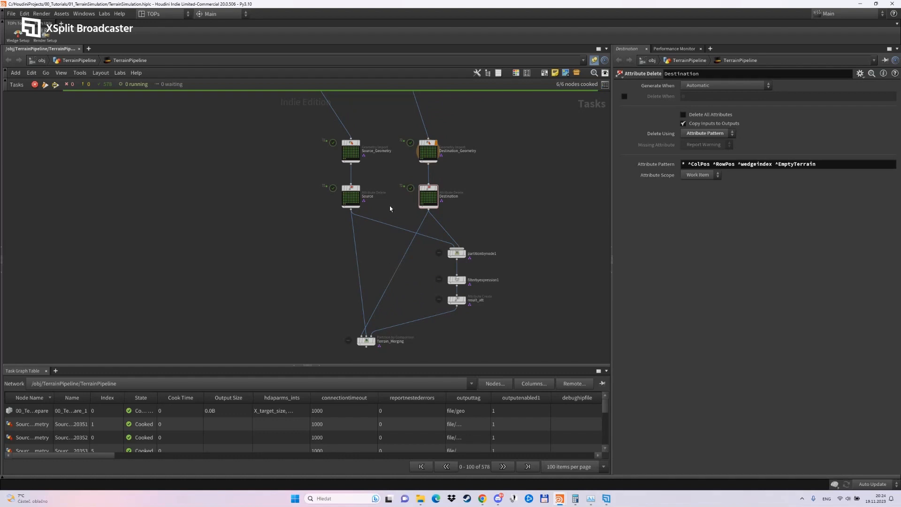
{"action": "scroll", "coordinate": [358, 195], "scroll_direction": "up", "scroll_amount": 4}
{"action": "left_click", "coordinate": [352, 196]}
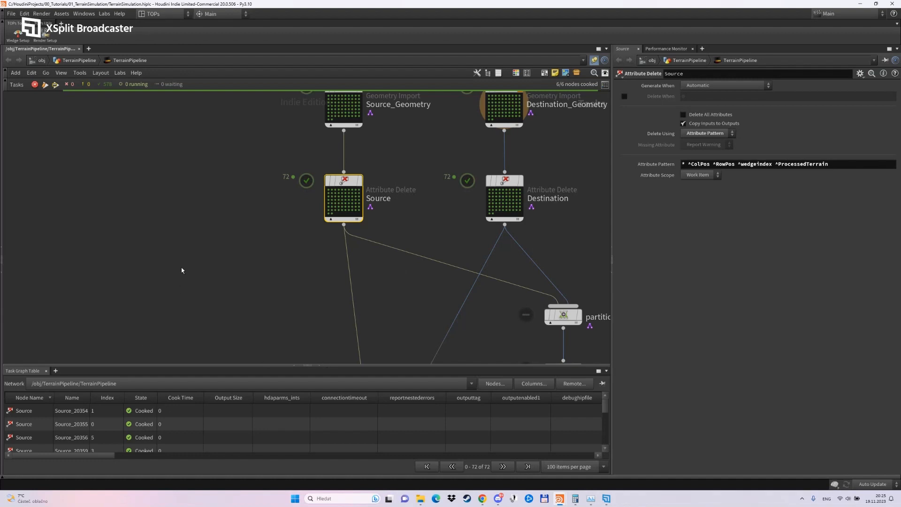
{"action": "middle_click_drag", "start_coordinate": [388, 295], "coordinate": [390, 136]}
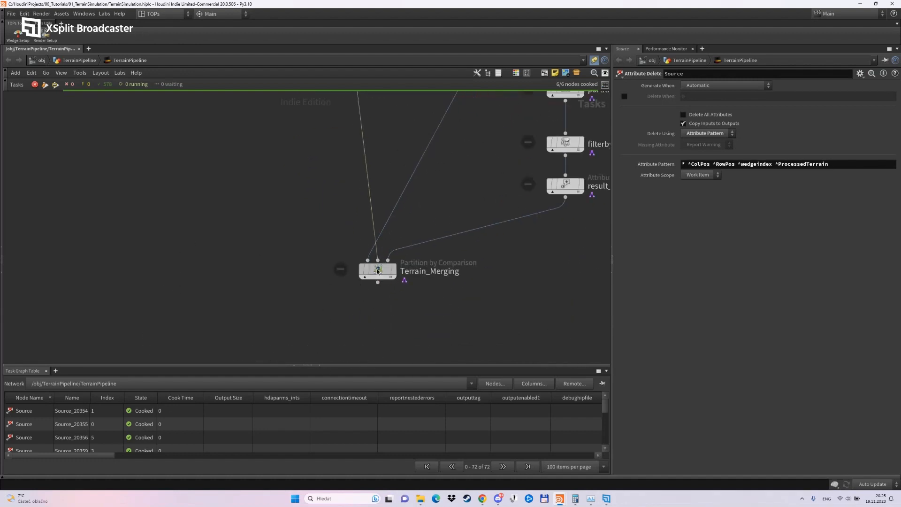
{"action": "left_click", "coordinate": [378, 271]}
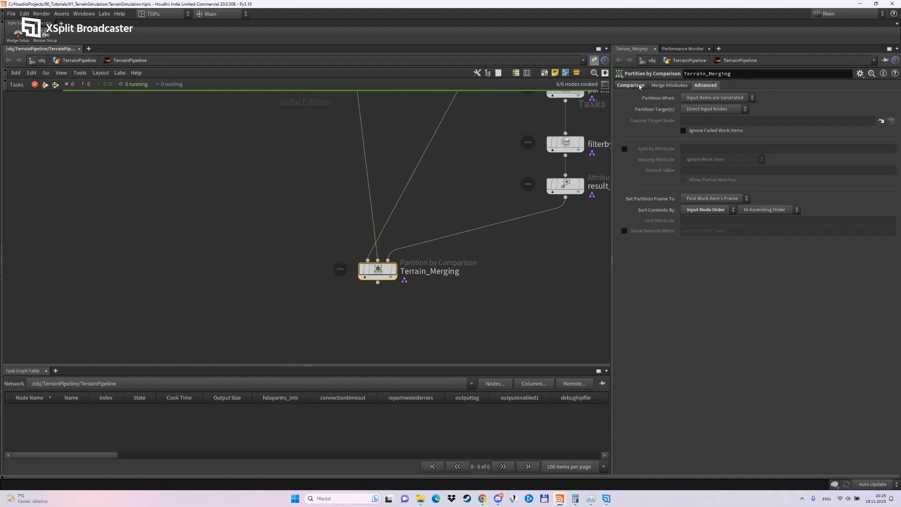
{"action": "left_click", "coordinate": [656, 87]}
{"action": "left_click", "coordinate": [661, 86]}
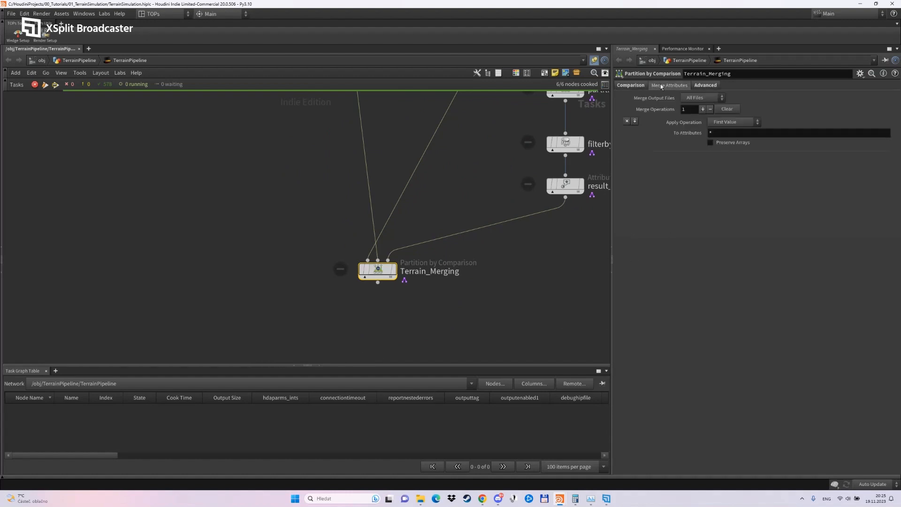
{"action": "left_click", "coordinate": [707, 85]}
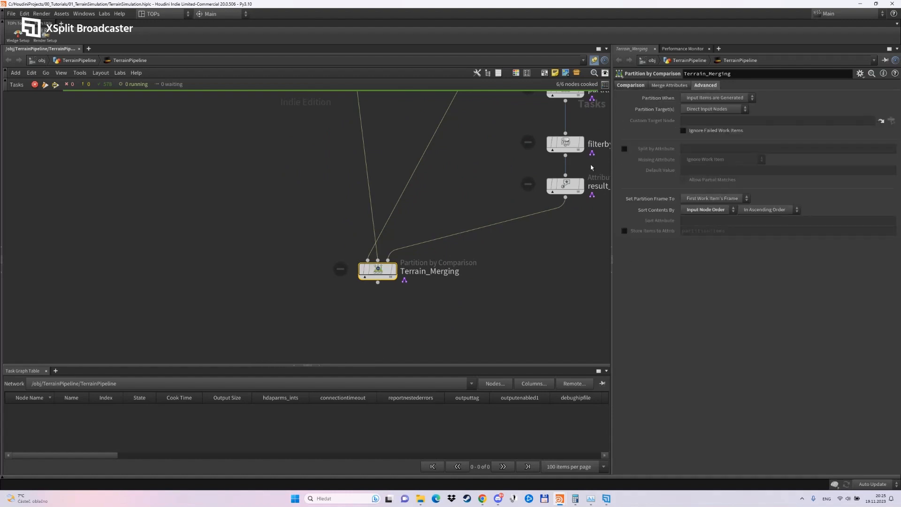
Cook Terrain_Merging together with its upstream nodes and move it slightly lower in the network.
{"action": "right_click", "coordinate": [381, 269]}
{"action": "left_click", "coordinate": [411, 335]}
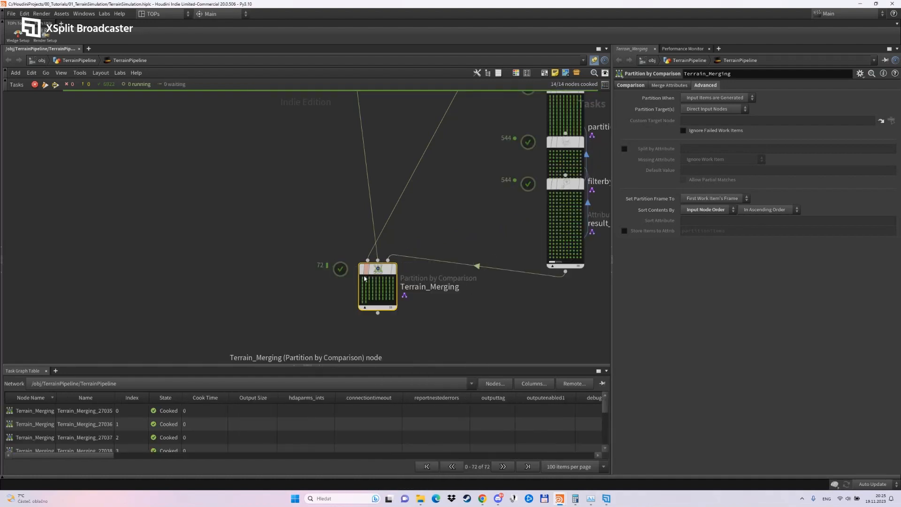
{"action": "left_click_drag", "start_coordinate": [365, 278], "coordinate": [351, 319]}
Inspect the attributes and partitioned items of Terrain_Merging's first work item, and close its details.
{"action": "left_click", "coordinate": [351, 314]}
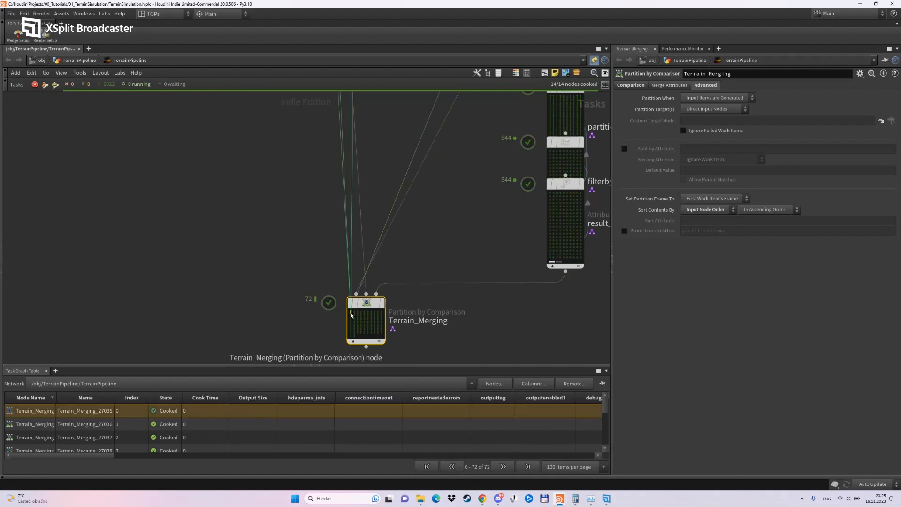
{"action": "right_click", "coordinate": [351, 314]}
{"action": "left_click", "coordinate": [371, 350]}
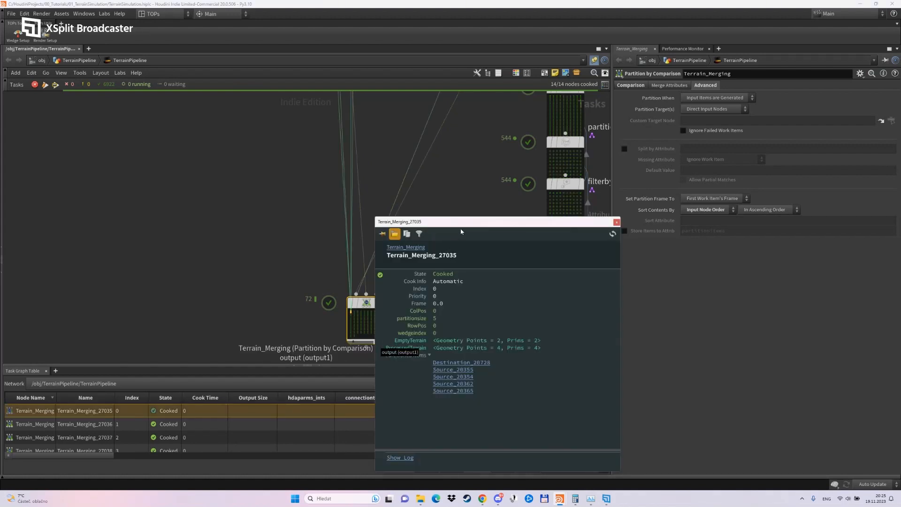
{"action": "left_click_drag", "start_coordinate": [444, 225], "coordinate": [114, 132]}
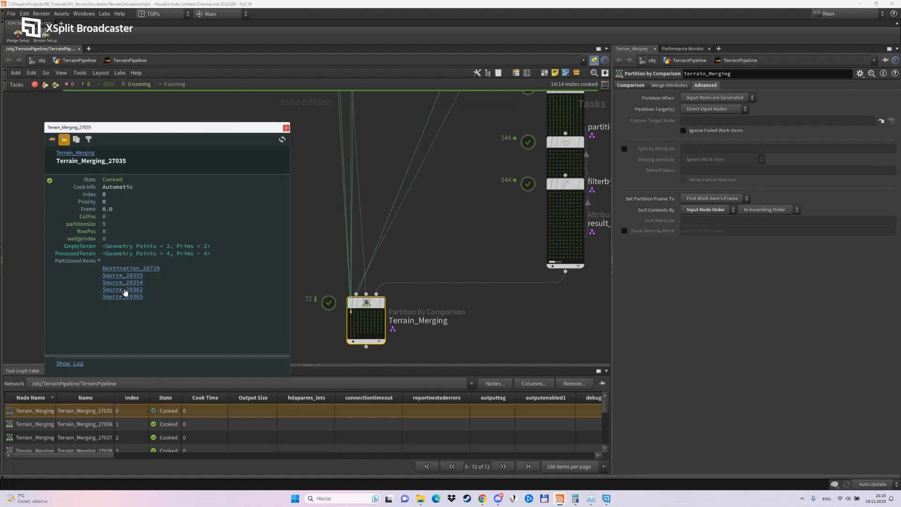
{"action": "left_click", "coordinate": [286, 128]}
{"action": "middle_click_drag", "start_coordinate": [262, 311], "coordinate": [262, 213]}
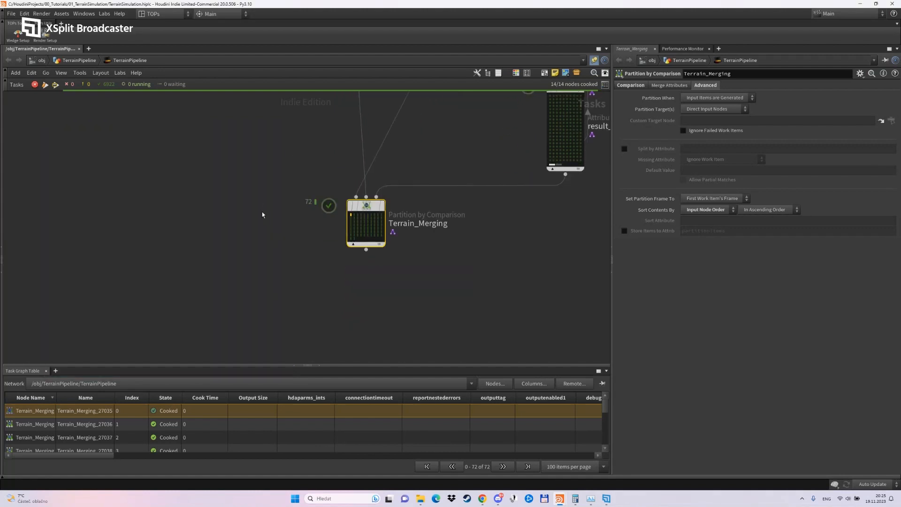
{"action": "left_click", "coordinate": [262, 212]}
{"action": "middle_click_drag", "start_coordinate": [278, 286], "coordinate": [292, 239]}
{"action": "key", "text": "Tab"}
{"action": "left_click", "coordinate": [339, 182]}
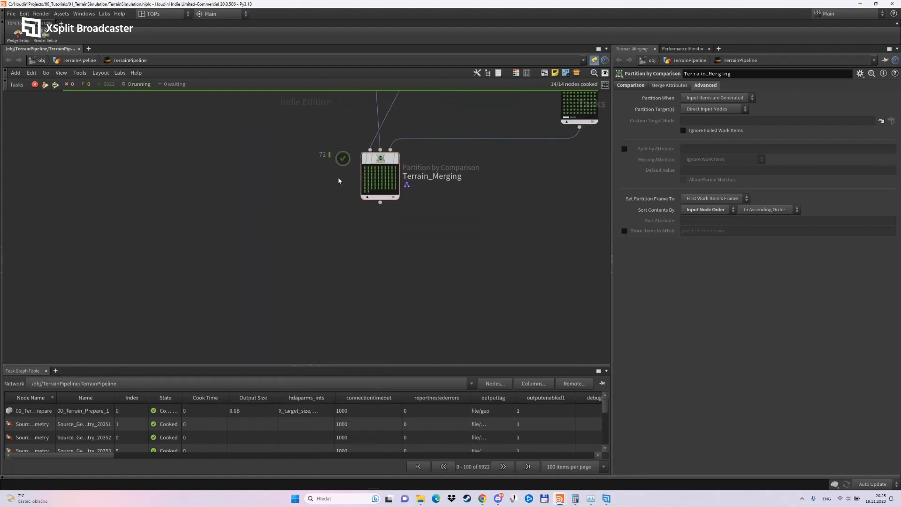
Check Terrain_Merging's options for sorting partition contents, keeping Input Node Order selected.
{"action": "left_click", "coordinate": [380, 160]}
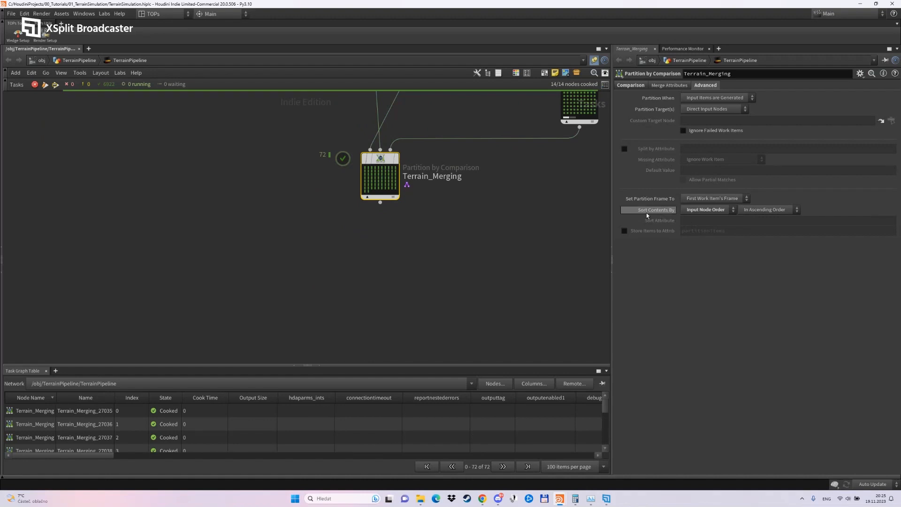
{"action": "left_click", "coordinate": [710, 209]}
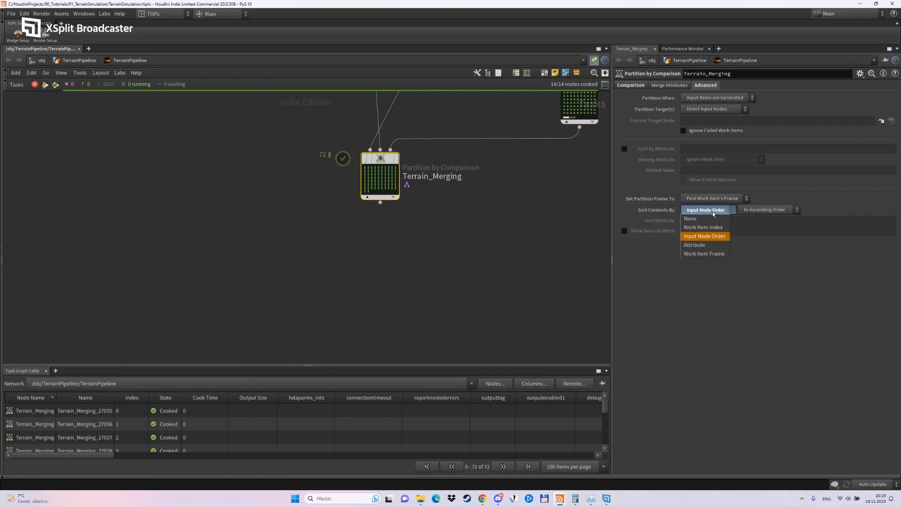
{"action": "left_click", "coordinate": [698, 237]}
Inspect the partitioned items of several Terrain_Merging work items, and close their details.
{"action": "left_click", "coordinate": [381, 182]}
{"action": "right_click", "coordinate": [381, 182]}
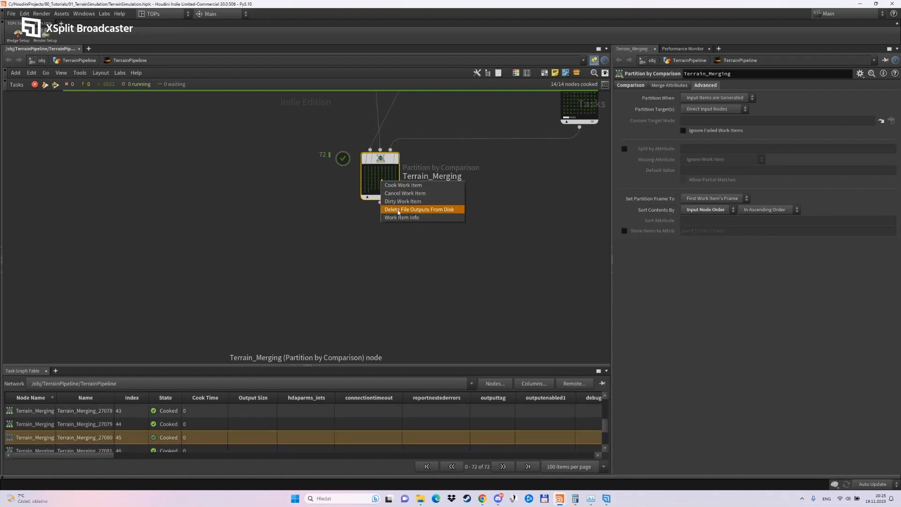
{"action": "left_click", "coordinate": [398, 217]}
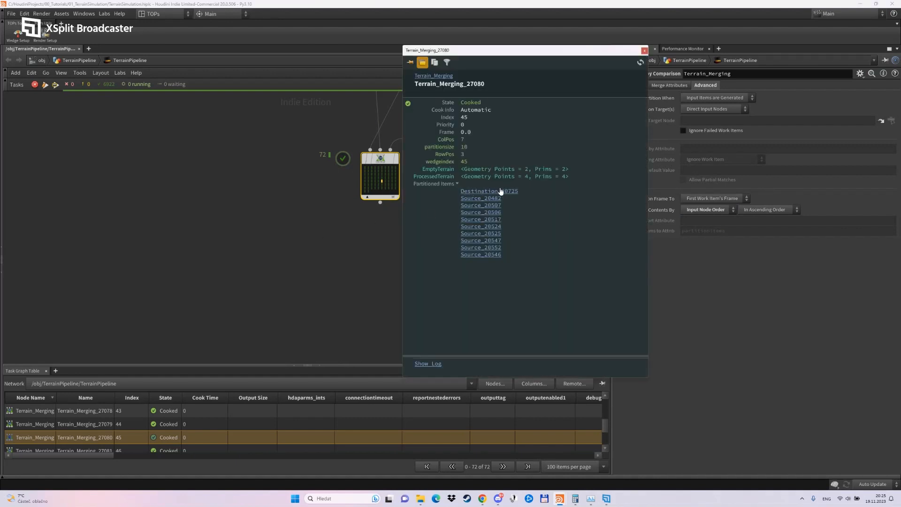
{"action": "left_click", "coordinate": [368, 188]}
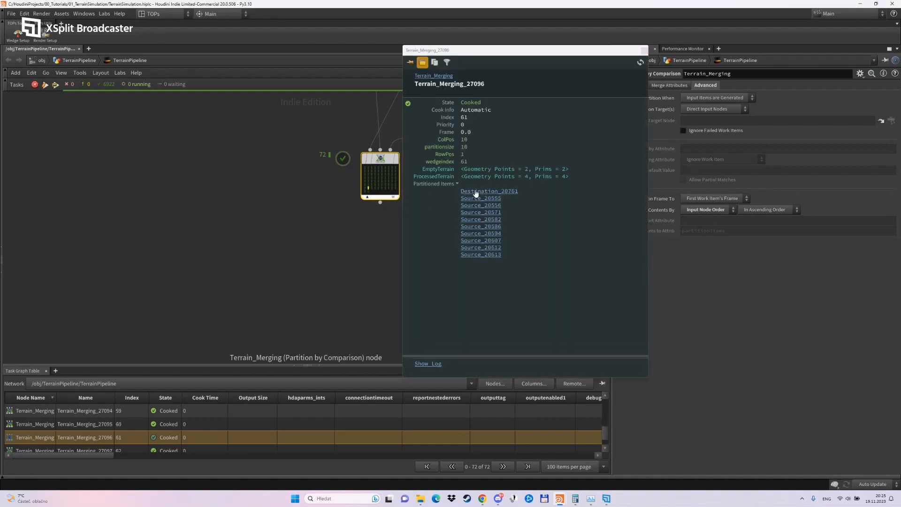
{"action": "left_click", "coordinate": [365, 171]}
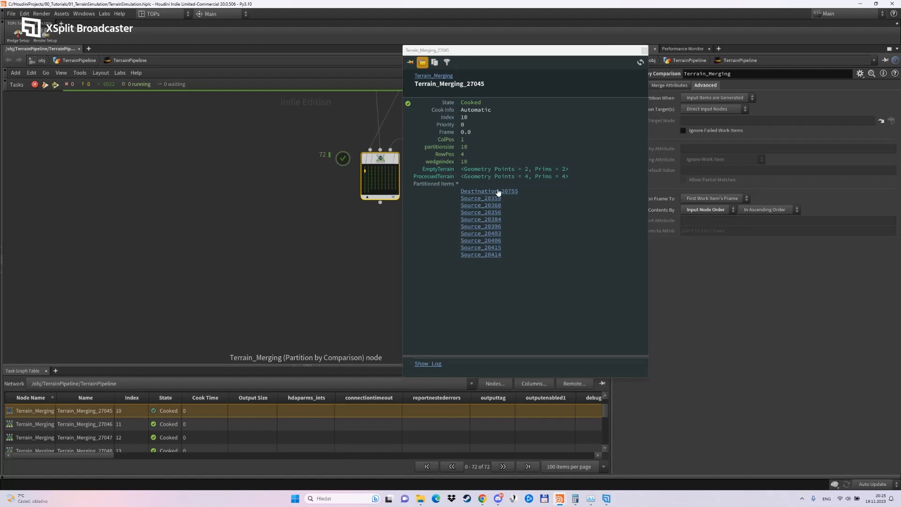
{"action": "left_click", "coordinate": [393, 171]}
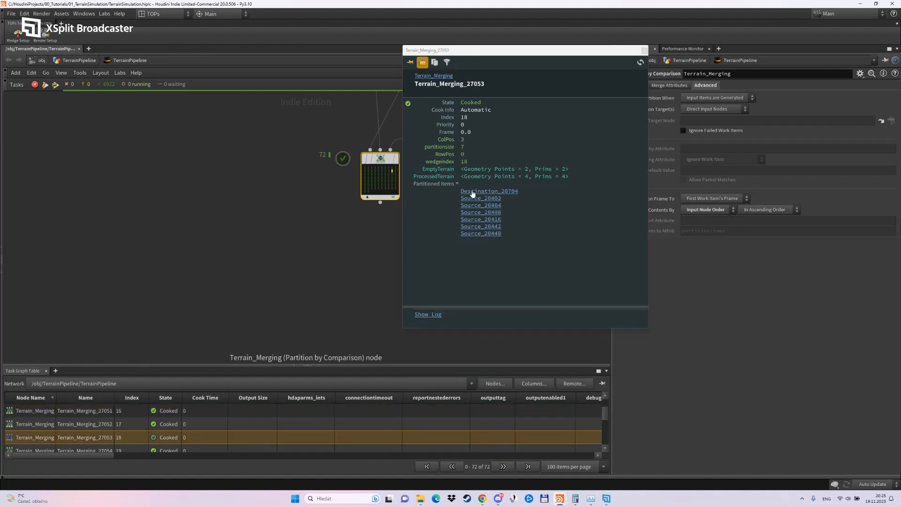
{"action": "left_click", "coordinate": [644, 51]}
Add two Geometry Import nodes side by side below Terrain_Merging and connect its output to both of them.
{"action": "left_click", "coordinate": [366, 269]}
{"action": "key", "text": "Tab"}
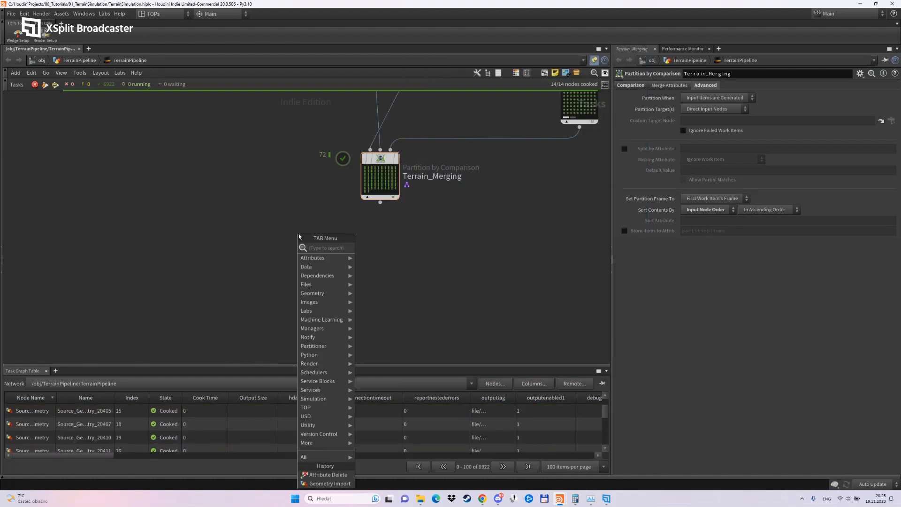
{"action": "type", "text": "geo"}
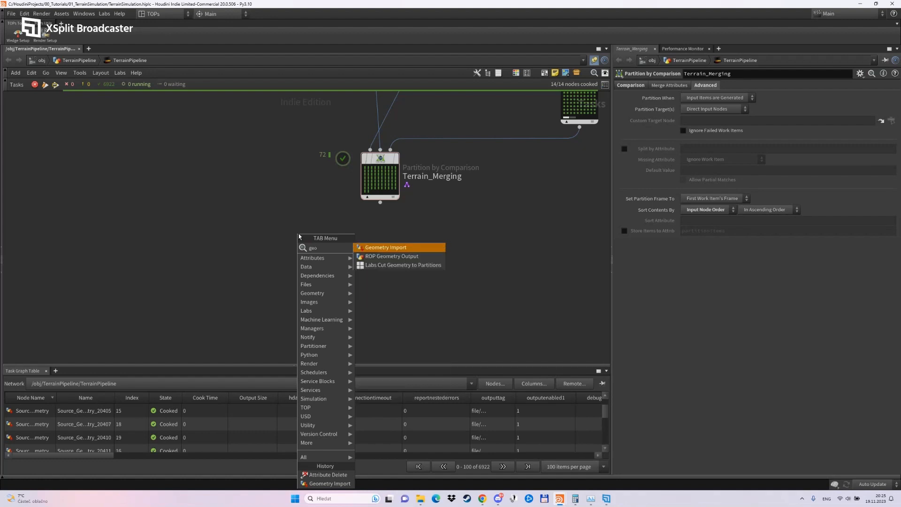
{"action": "key", "text": "Return"}
{"action": "left_click", "coordinate": [299, 235]}
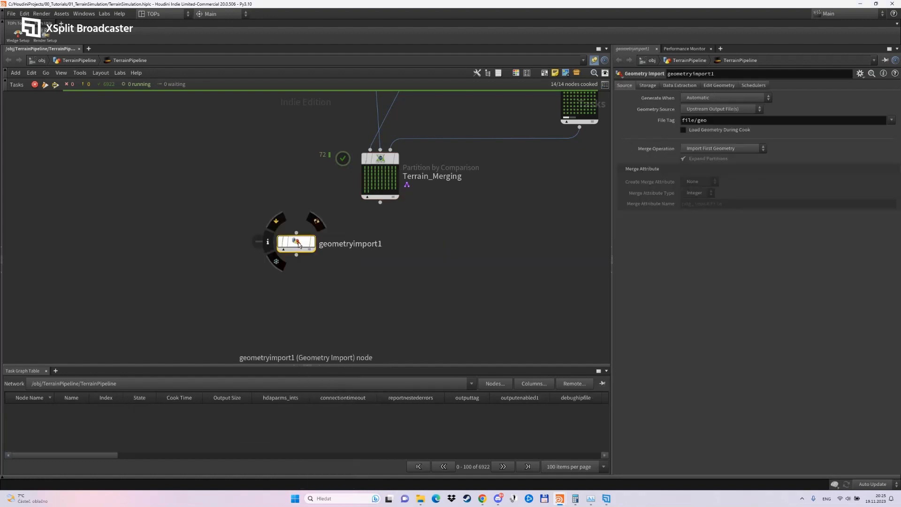
{"action": "left_click_drag", "start_coordinate": [488, 252], "coordinate": [487, 242], "text": "alt"}
{"action": "left_click", "coordinate": [458, 291]}
{"action": "left_click", "coordinate": [305, 242]}
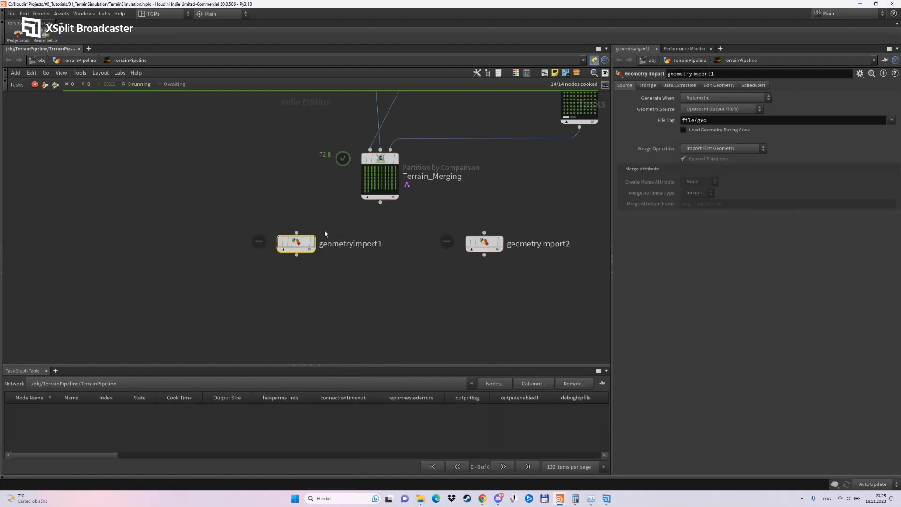
{"action": "left_click_drag", "start_coordinate": [380, 202], "coordinate": [296, 232]}
{"action": "left_click_drag", "start_coordinate": [380, 203], "coordinate": [484, 232]}
Set the Geometry Source of both new Geometry Import nodes to Upstream Geometry Attribute.
{"action": "mouse_move", "coordinate": [301, 242]}
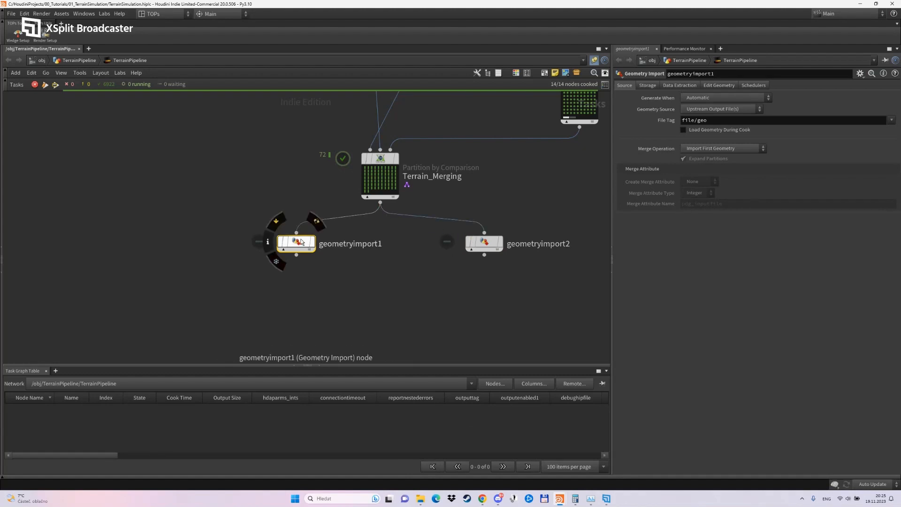
{"action": "left_click", "coordinate": [704, 110]}
{"action": "left_click", "coordinate": [723, 144]}
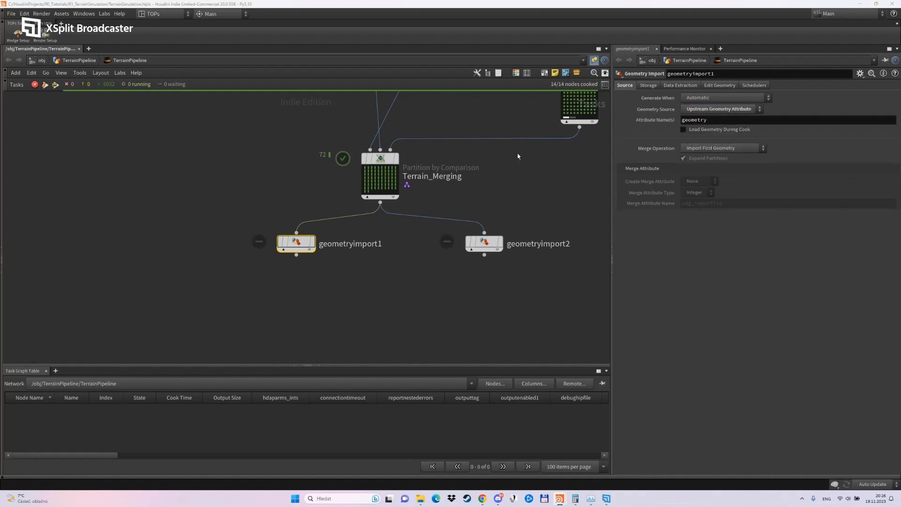
{"action": "left_click", "coordinate": [483, 242]}
{"action": "left_click", "coordinate": [707, 110]}
{"action": "left_click", "coordinate": [707, 136]}
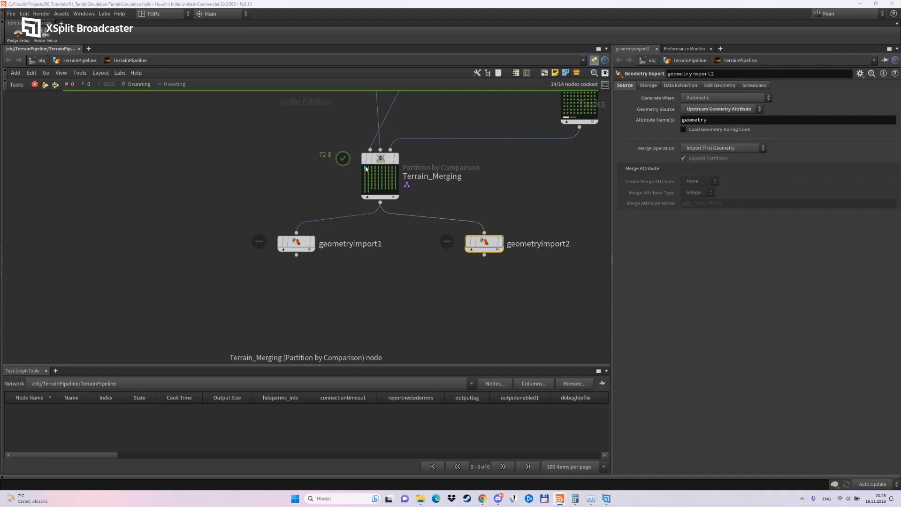
Copy ProcessedTerrain from the Source node's attribute pattern and set it as geometryimport1's attribute name.
{"action": "left_click", "coordinate": [299, 242]}
{"action": "middle_click_drag", "start_coordinate": [336, 126], "coordinate": [357, 350]}
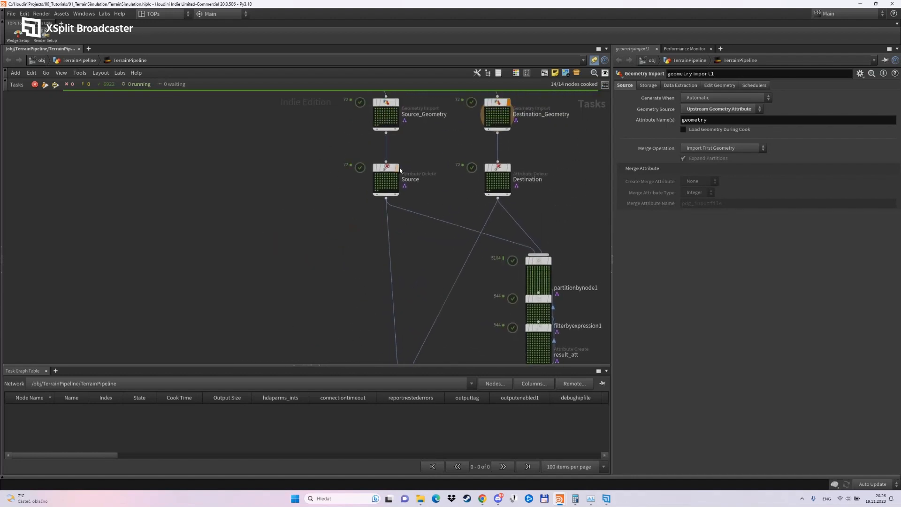
{"action": "left_click", "coordinate": [387, 172]}
{"action": "left_click_drag", "start_coordinate": [829, 164], "coordinate": [777, 165]}
{"action": "key", "text": "ctrl+c"}
{"action": "left_click", "coordinate": [341, 302]}
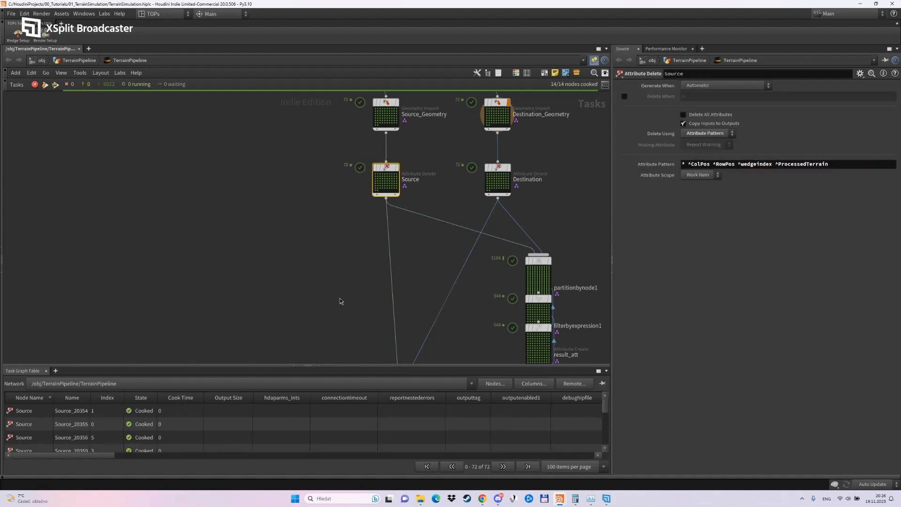
{"action": "middle_click_drag", "start_coordinate": [341, 302], "coordinate": [334, 141]}
{"action": "scroll", "coordinate": [350, 289], "scroll_direction": "up", "scroll_amount": 1}
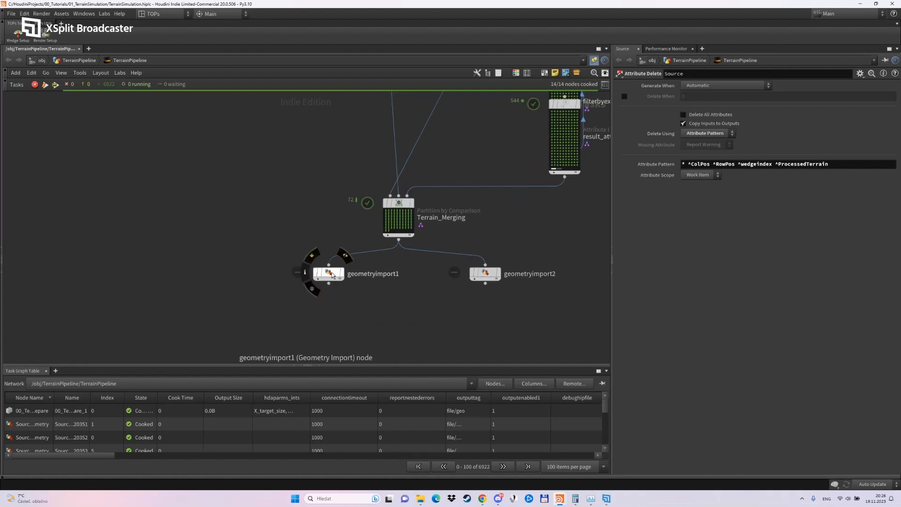
{"action": "left_click", "coordinate": [332, 277]}
{"action": "double_click", "coordinate": [726, 118]}
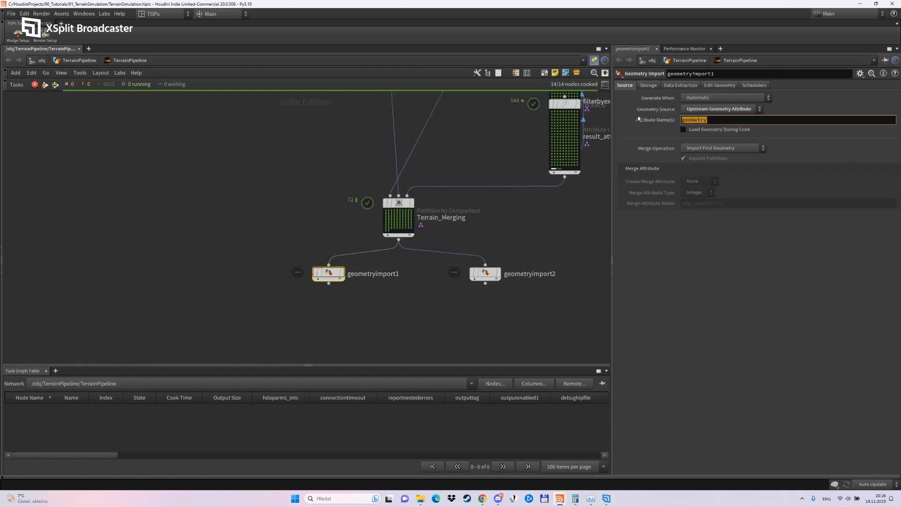
{"action": "key", "text": "ctrl+v"}
{"action": "key", "text": "Return"}
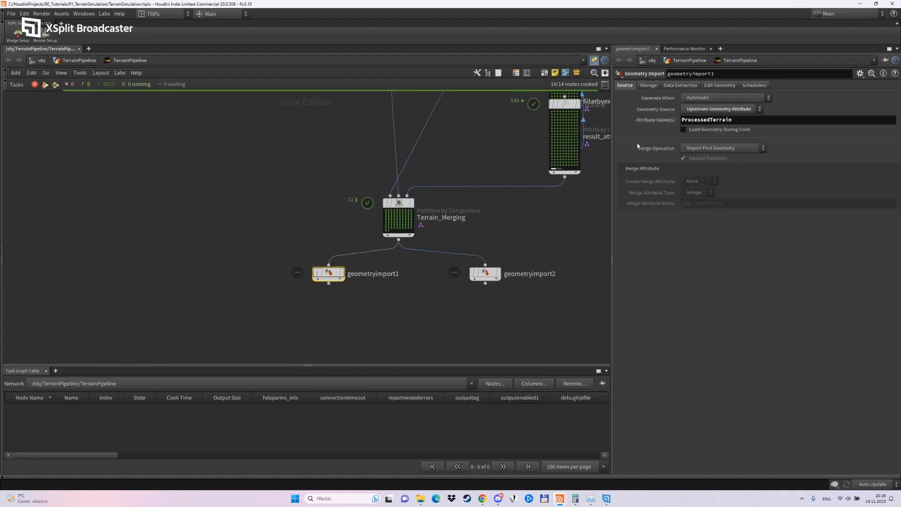
Review the attributes of Terrain_Merging's first work item, and swap the positions of geometryimport1 and geometryimport2.
{"action": "right_click", "coordinate": [388, 212]}
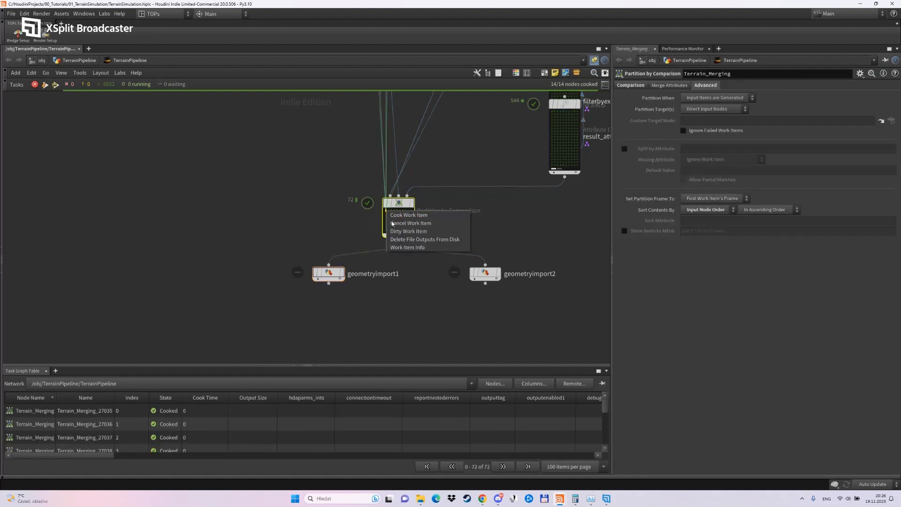
{"action": "left_click", "coordinate": [402, 247]}
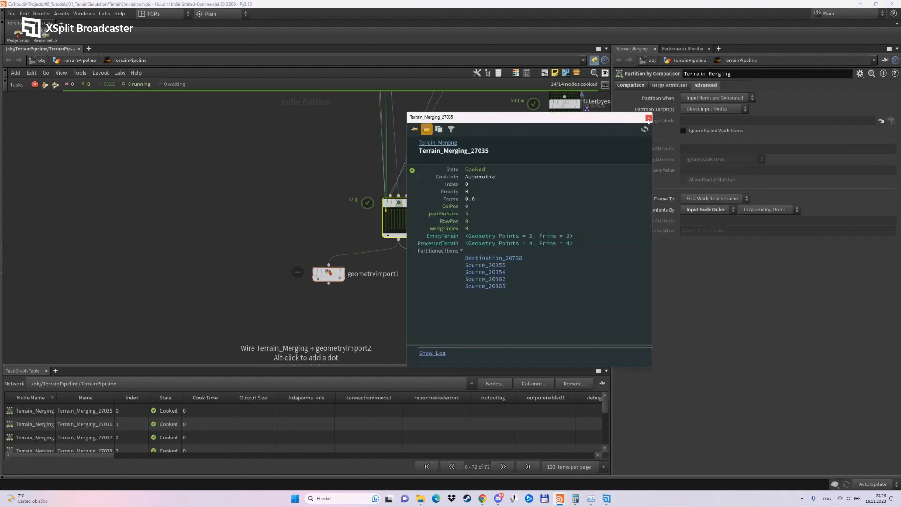
{"action": "left_click", "coordinate": [648, 118]}
{"action": "left_click_drag", "start_coordinate": [329, 272], "coordinate": [340, 295]}
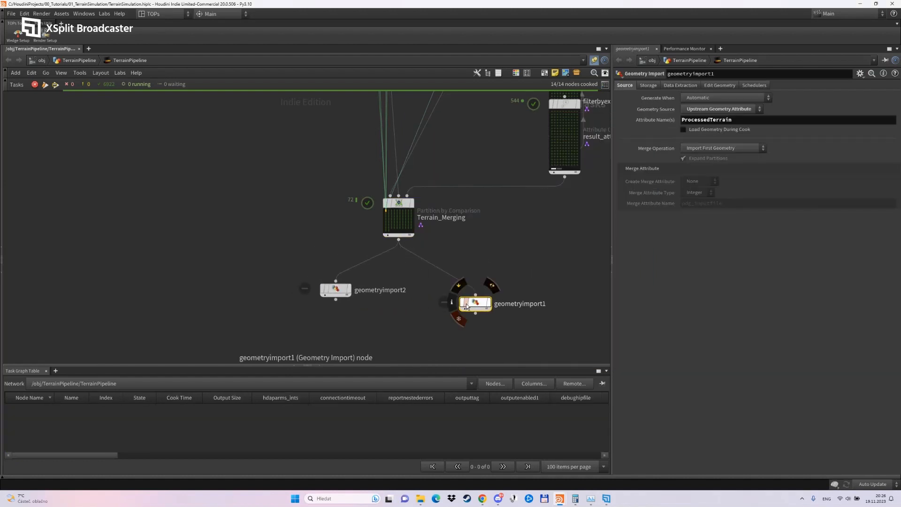
{"action": "left_click_drag", "start_coordinate": [466, 303], "coordinate": [478, 288]}
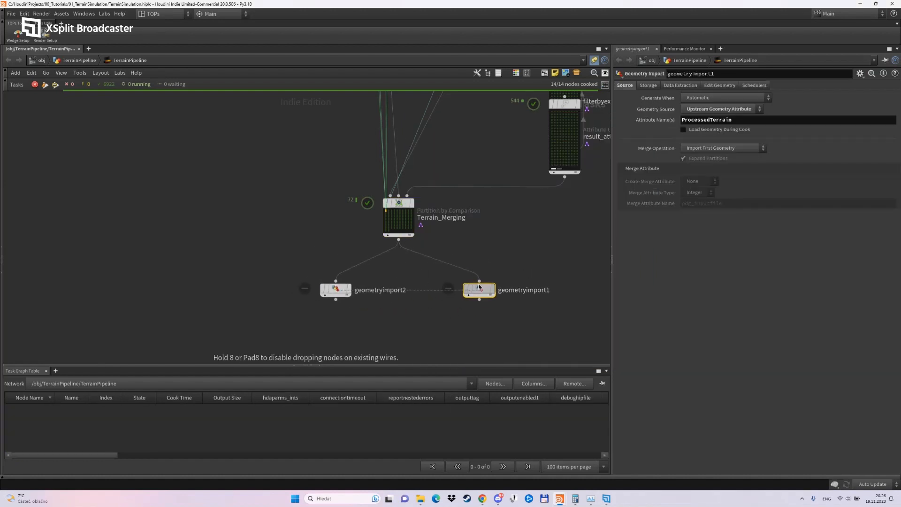
Copy EmptyTerrain from the Destination node's attribute pattern and set it as geometryimport2's attribute name.
{"action": "left_click", "coordinate": [337, 289]}
{"action": "scroll", "coordinate": [399, 331], "scroll_direction": "down", "scroll_amount": 2}
{"action": "middle_click_drag", "start_coordinate": [448, 188], "coordinate": [424, 327]}
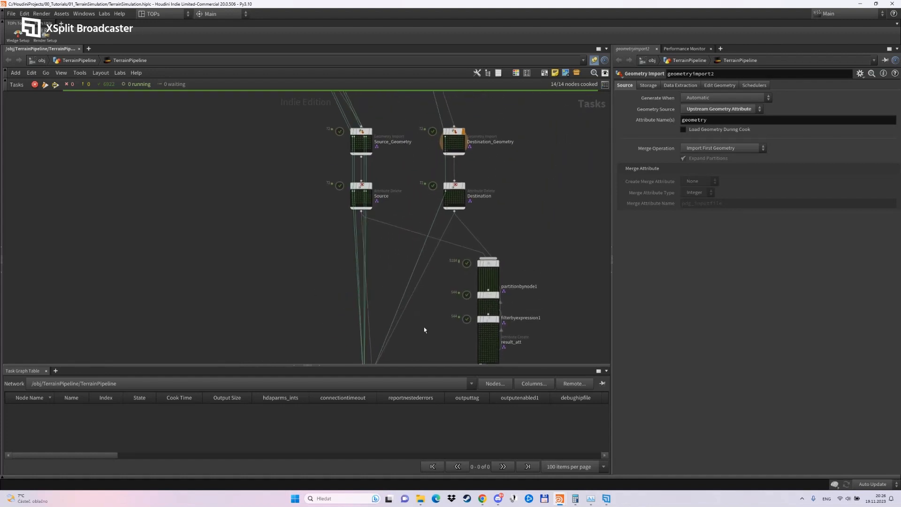
{"action": "scroll", "coordinate": [455, 184], "scroll_direction": "up", "scroll_amount": 2}
{"action": "left_click", "coordinate": [455, 187]}
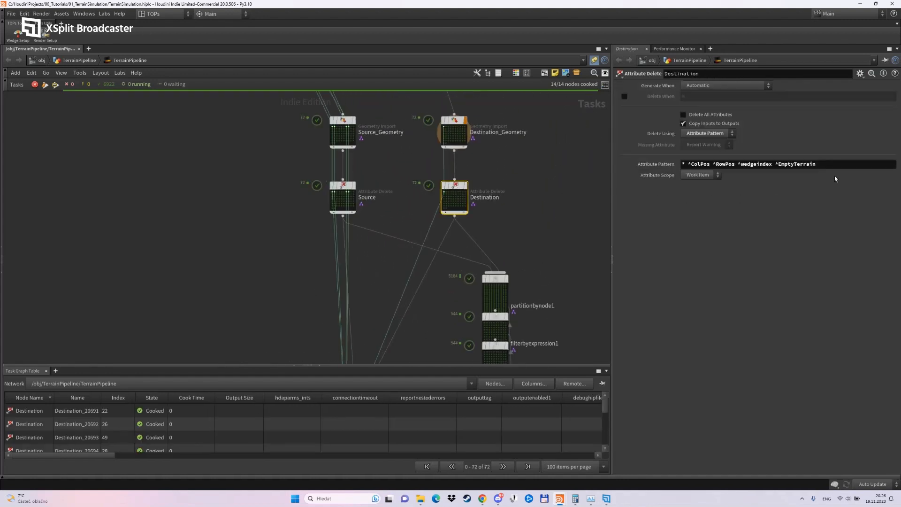
{"action": "left_click_drag", "start_coordinate": [816, 164], "coordinate": [777, 165]}
{"action": "key", "text": "ctrl+c"}
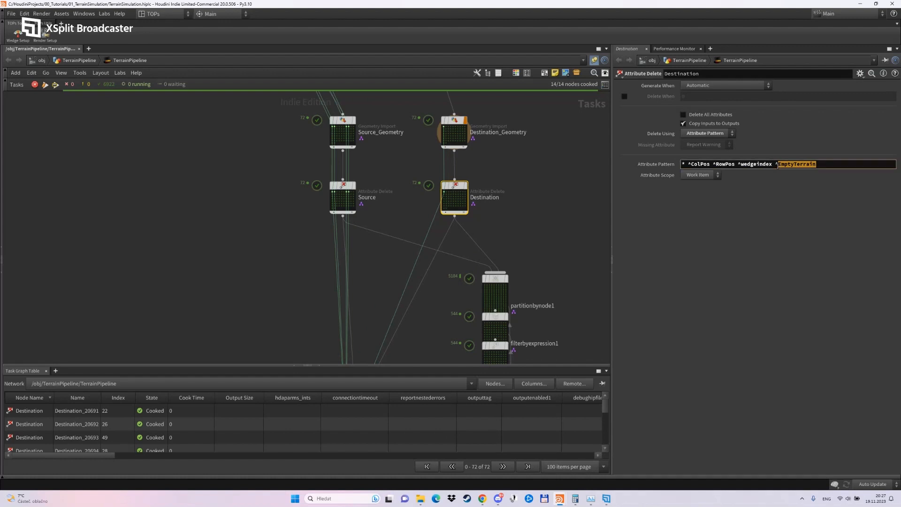
{"action": "left_click", "coordinate": [555, 246]}
{"action": "middle_click_drag", "start_coordinate": [543, 320], "coordinate": [557, 100]}
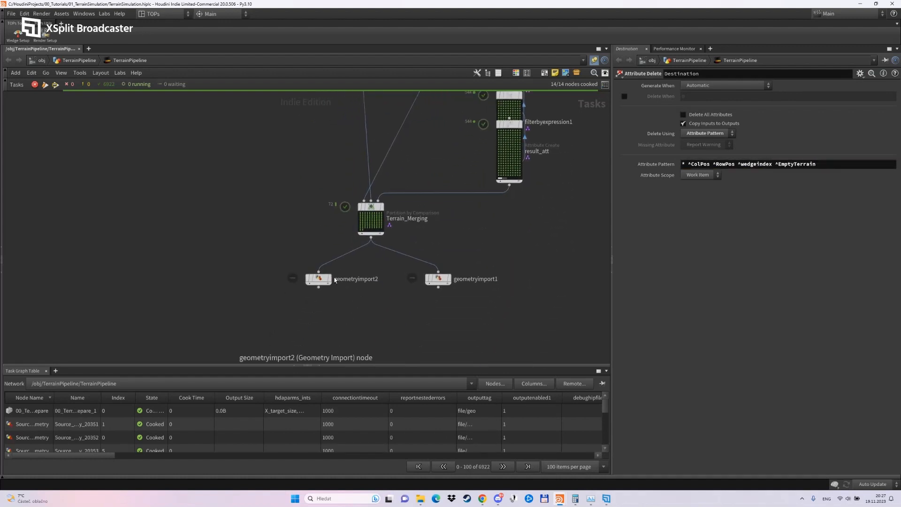
{"action": "left_click", "coordinate": [319, 279]}
{"action": "double_click", "coordinate": [694, 119]}
{"action": "key", "text": "ctrl+v"}
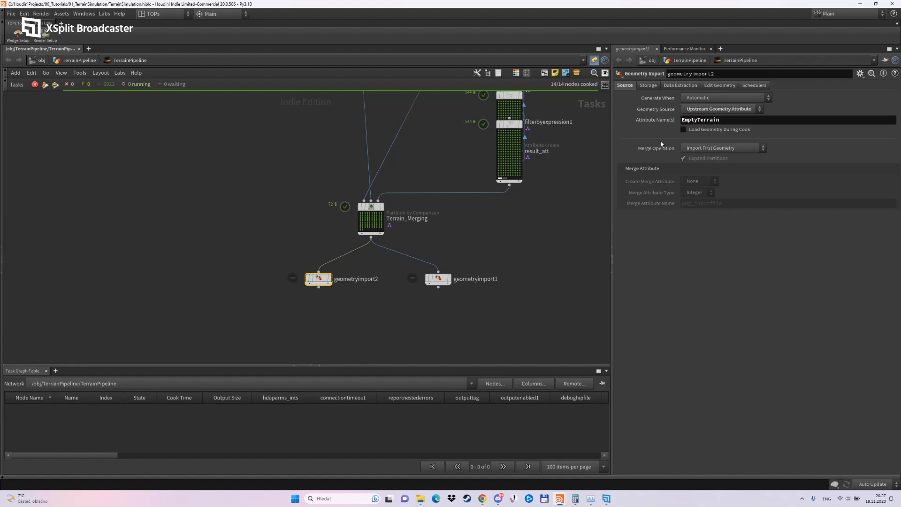
Set geometryimport1's merge operation to Import and Merge All Geometry and create its merge attribute on Primitive.
{"action": "left_click", "coordinate": [428, 279]}
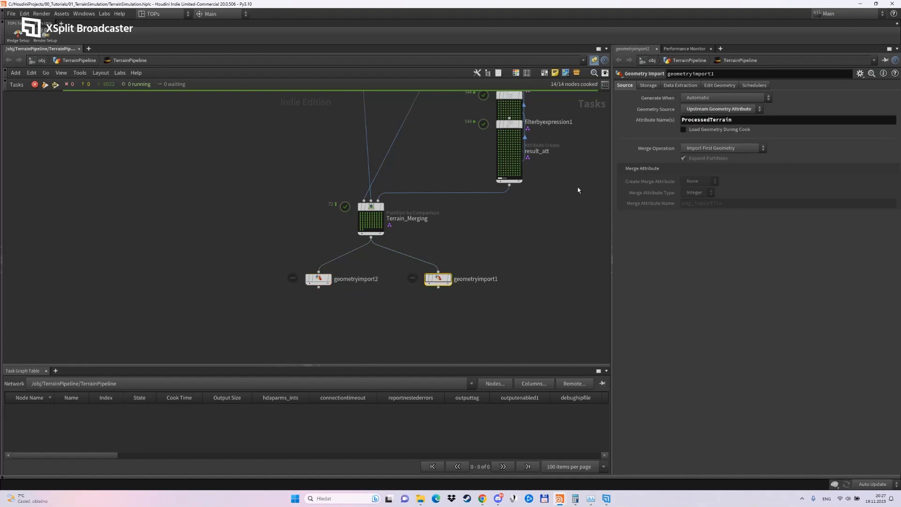
{"action": "left_click", "coordinate": [685, 149]}
{"action": "left_click", "coordinate": [707, 162]}
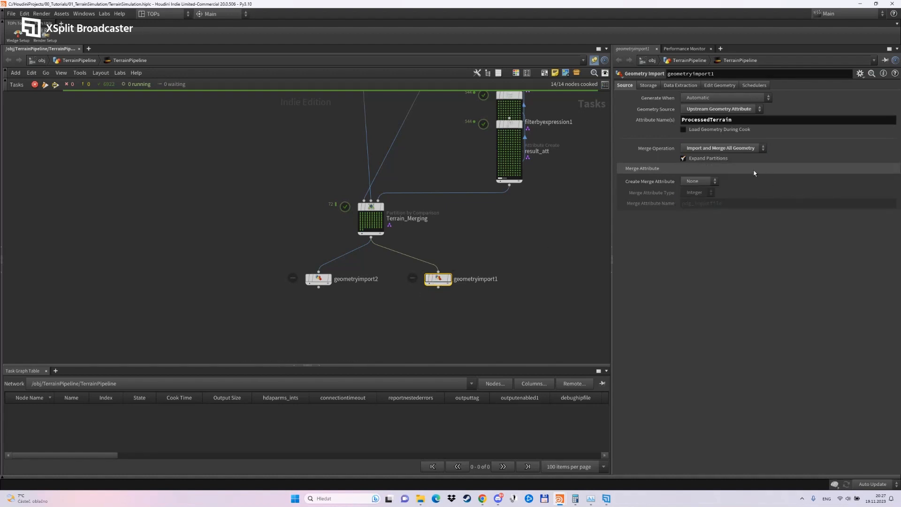
{"action": "left_click", "coordinate": [699, 182]}
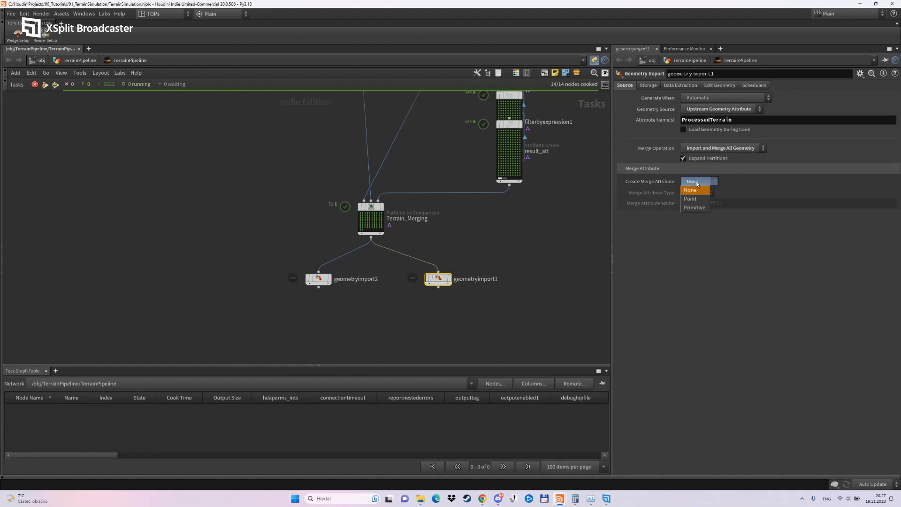
{"action": "left_click", "coordinate": [697, 206]}
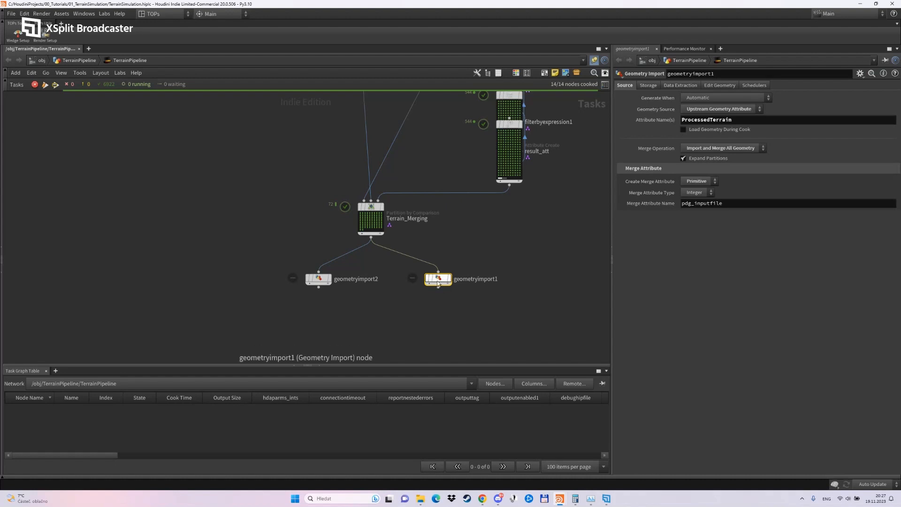
Align the two Geometry Import nodes in a row, evenly spaced beneath Terrain_Merging.
{"action": "left_click_drag", "start_coordinate": [438, 280], "coordinate": [439, 277]}
{"action": "left_click_drag", "start_coordinate": [322, 280], "coordinate": [309, 276]}
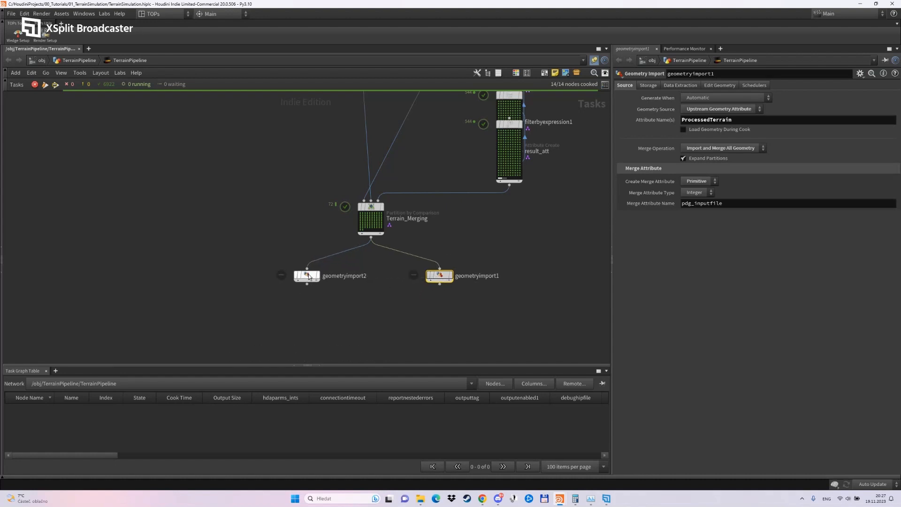
{"action": "left_click", "coordinate": [367, 294]}
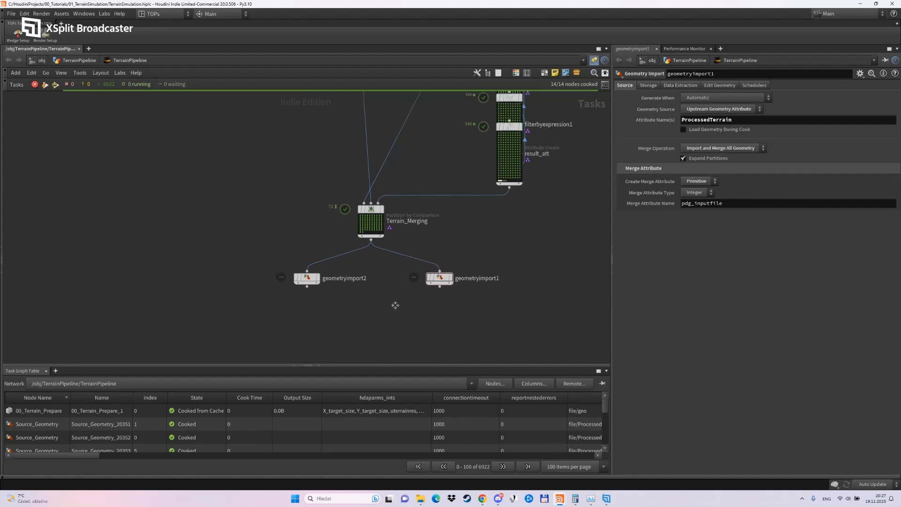
Rename geometryimport2 as Empty_terrain.
{"action": "double_click", "coordinate": [334, 303]}
{"action": "type", "text": "Empt"}
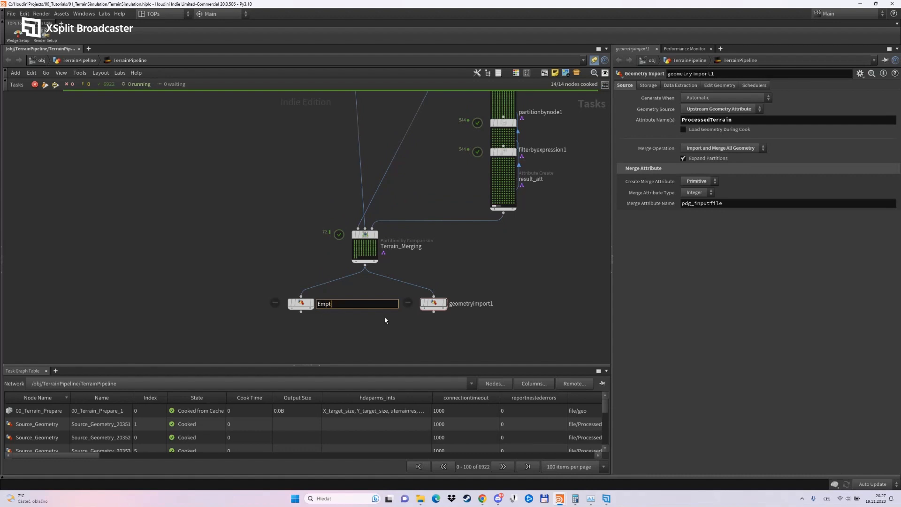
{"action": "type", "text": "z_terrain"}
{"action": "key", "text": "Return"}
Rename geometryimport1 as Processed_Terrain.
{"action": "double_click", "coordinate": [474, 304]}
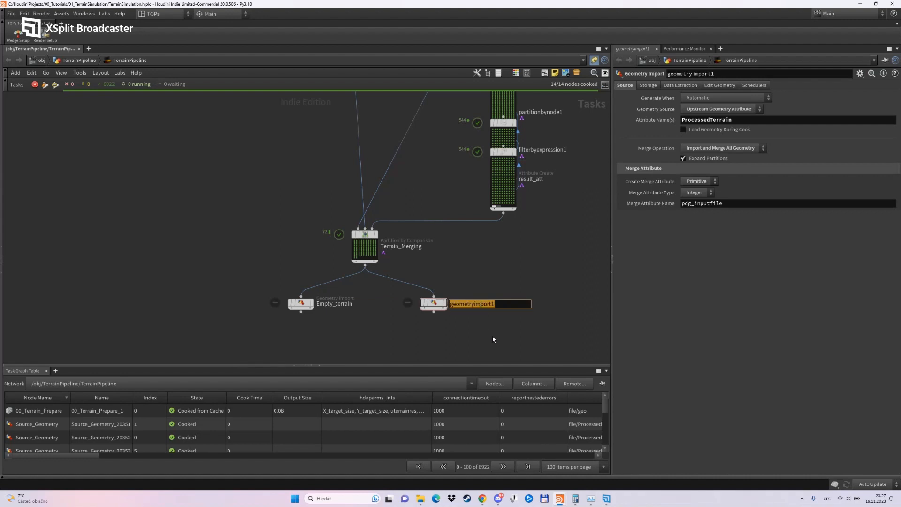
{"action": "type", "text": "Processed_Terrain"}
{"action": "key", "text": "Return"}
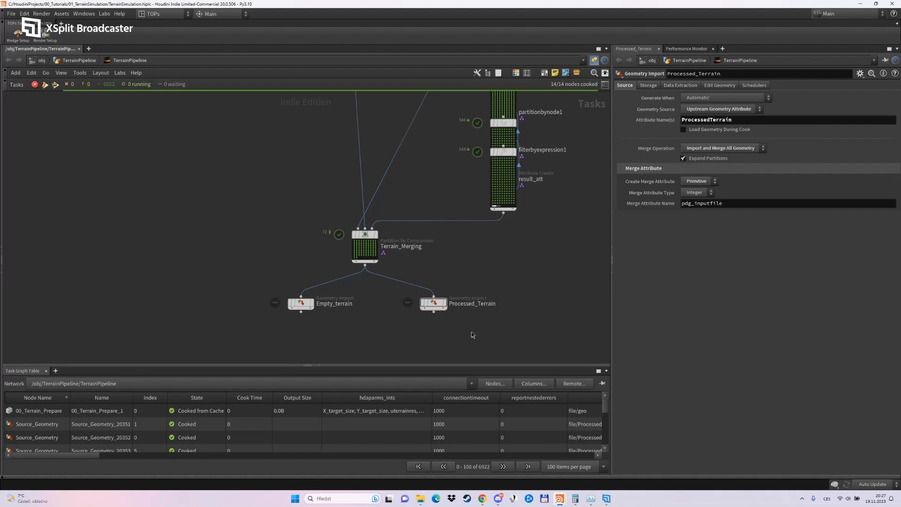
Add a Merge node beneath the Empty_terrain and Processed_Terrain imports.
{"action": "scroll", "coordinate": [444, 317], "scroll_direction": "down", "scroll_amount": 2}
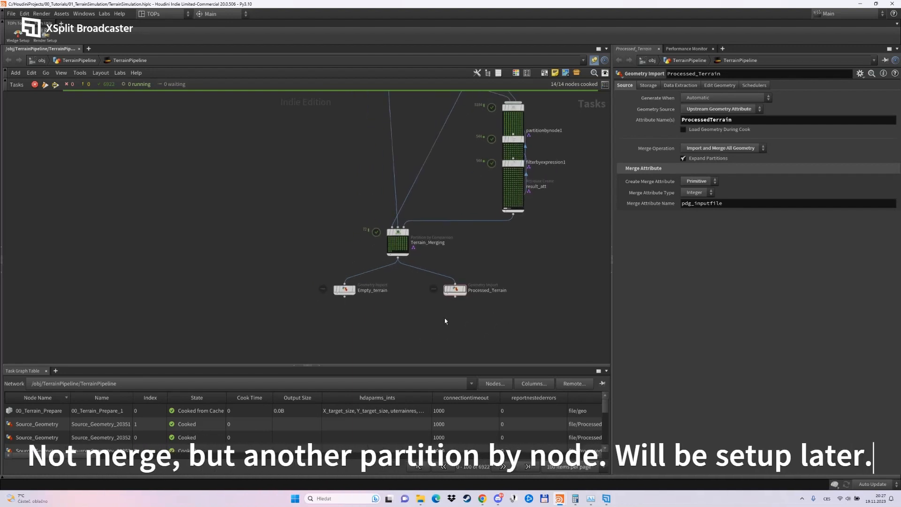
{"action": "right_click", "coordinate": [362, 323]}
{"action": "key", "text": "Escape"}
{"action": "left_click", "coordinate": [417, 337]}
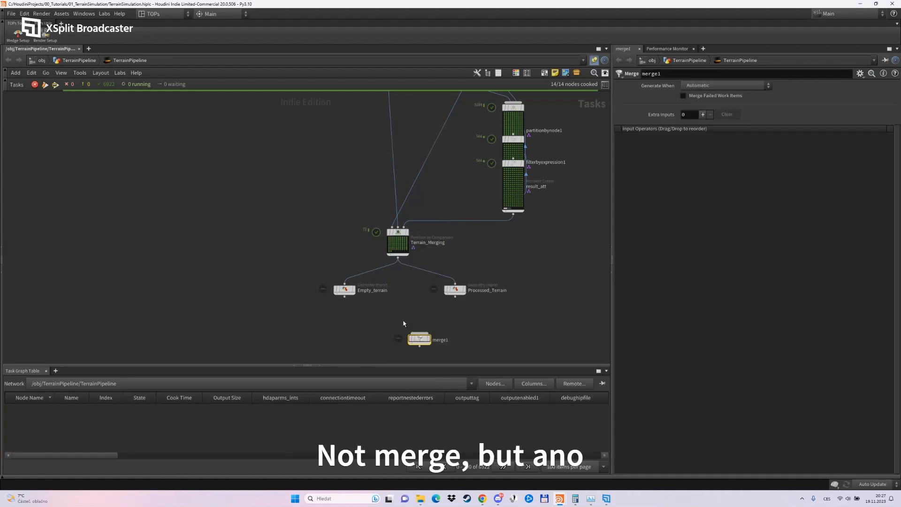
Set Empty_terrain's external file tag to file/EmptyTerrain, matching the file tag of Destination_Geometry.
{"action": "left_click", "coordinate": [346, 290]}
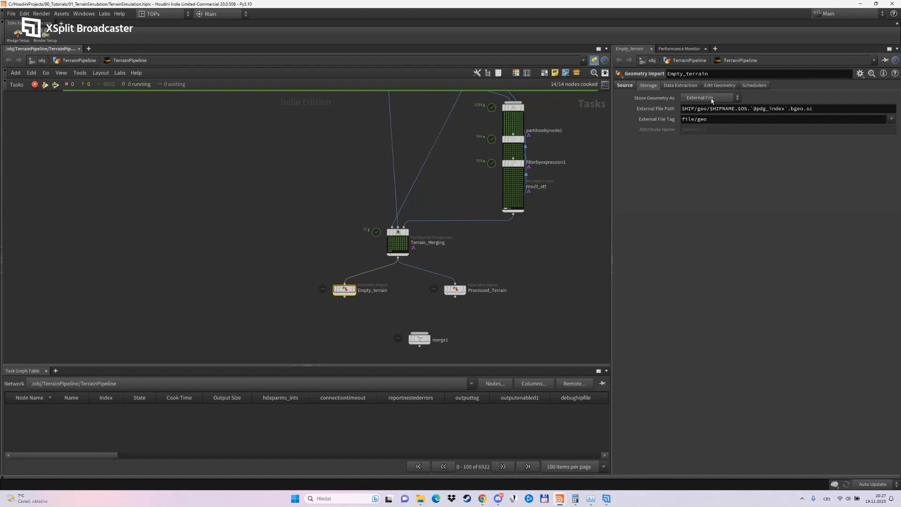
{"action": "double_click", "coordinate": [718, 120]}
{"action": "type", "text": "EmptyTerrain"}
{"action": "key", "text": "Return"}
{"action": "middle_click_drag", "start_coordinate": [551, 234], "coordinate": [520, 406]}
{"action": "left_click", "coordinate": [450, 147]}
{"action": "left_click", "coordinate": [626, 86]}
{"action": "left_click_drag", "start_coordinate": [742, 121], "coordinate": [681, 121]}
{"action": "middle_click_drag", "start_coordinate": [502, 336], "coordinate": [549, 133]}
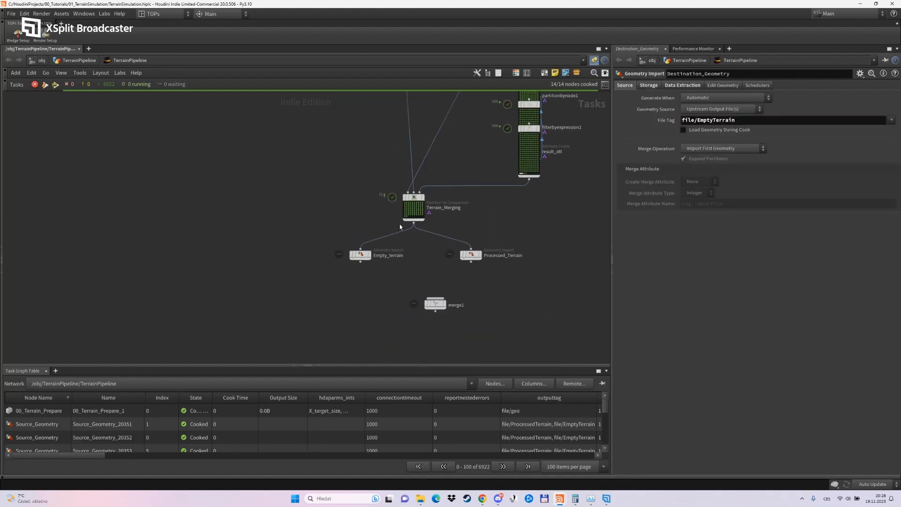
{"action": "left_click", "coordinate": [360, 256]}
{"action": "left_click_drag", "start_coordinate": [742, 119], "coordinate": [640, 117]}
Copy the file tag from the source geometry import and set Processed_Terrain's external file tag to file/ProcessedTerrain.
{"action": "middle_click_drag", "start_coordinate": [436, 137], "coordinate": [437, 255]}
{"action": "left_click", "coordinate": [406, 125]}
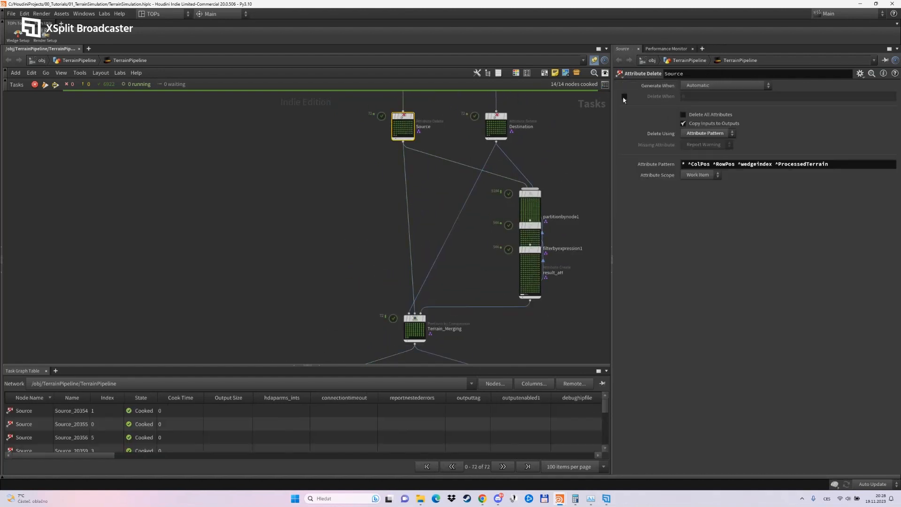
{"action": "middle_click_drag", "start_coordinate": [434, 110], "coordinate": [428, 148]}
{"action": "left_click", "coordinate": [399, 109]}
{"action": "left_click", "coordinate": [649, 86]}
{"action": "left_click", "coordinate": [626, 85]}
{"action": "left_click_drag", "start_coordinate": [750, 121], "coordinate": [634, 130]}
{"action": "middle_click_drag", "start_coordinate": [580, 337], "coordinate": [591, 169]}
{"action": "left_click", "coordinate": [478, 246]}
{"action": "left_click", "coordinate": [649, 86]}
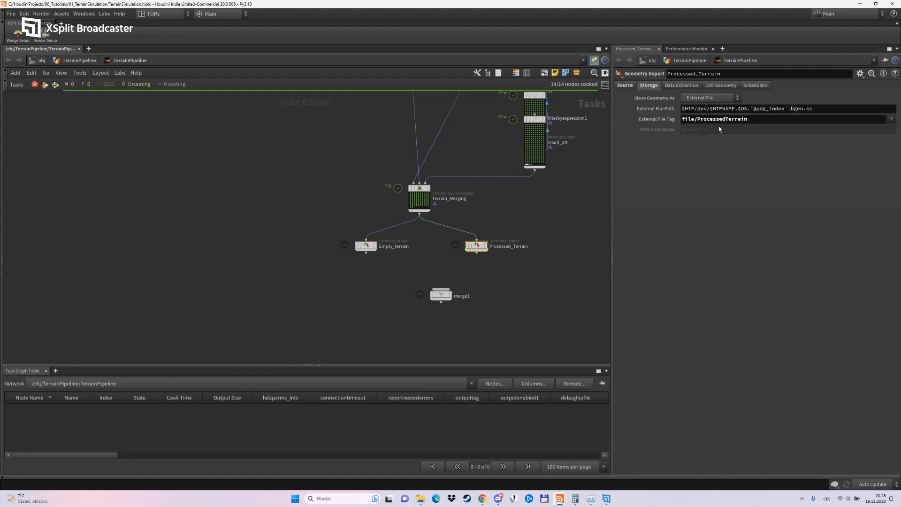
{"action": "left_click_drag", "start_coordinate": [738, 109], "coordinate": [710, 109]}
{"action": "key", "text": "BackSpace"}
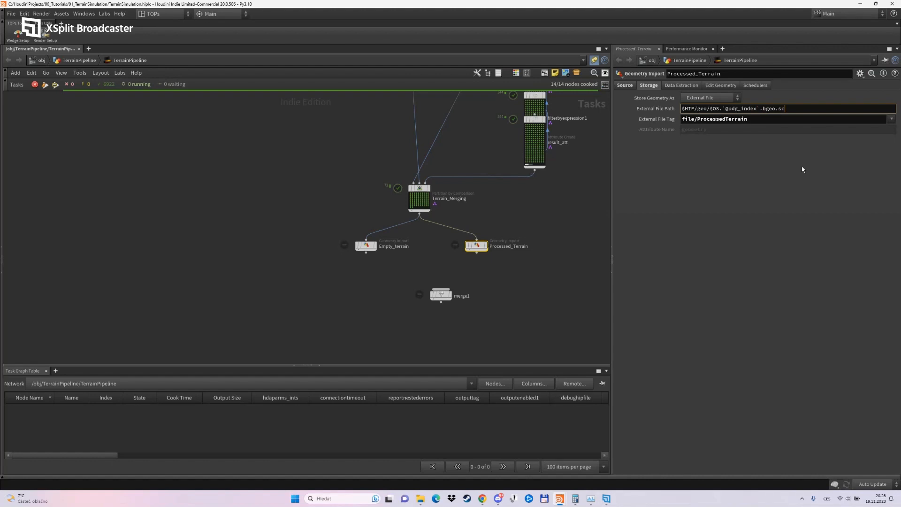
{"action": "left_click", "coordinate": [366, 245]}
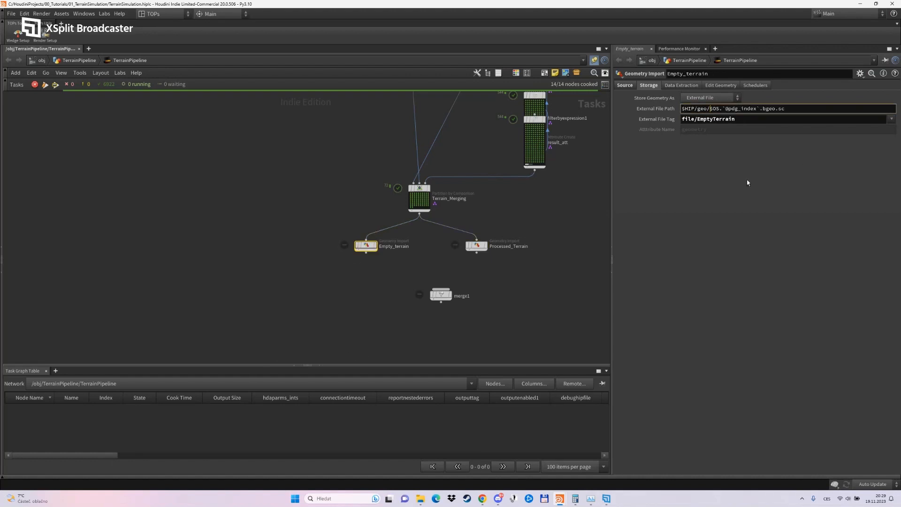
Cook the Empty_terrain and Processed_Terrain nodes.
{"action": "right_click", "coordinate": [369, 256]}
{"action": "left_click", "coordinate": [408, 329]}
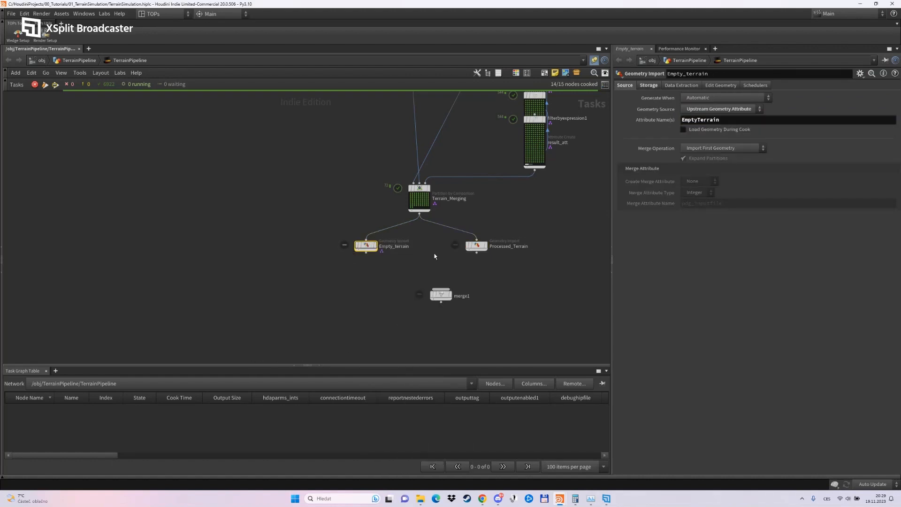
{"action": "right_click", "coordinate": [475, 244]}
{"action": "left_click", "coordinate": [502, 330]}
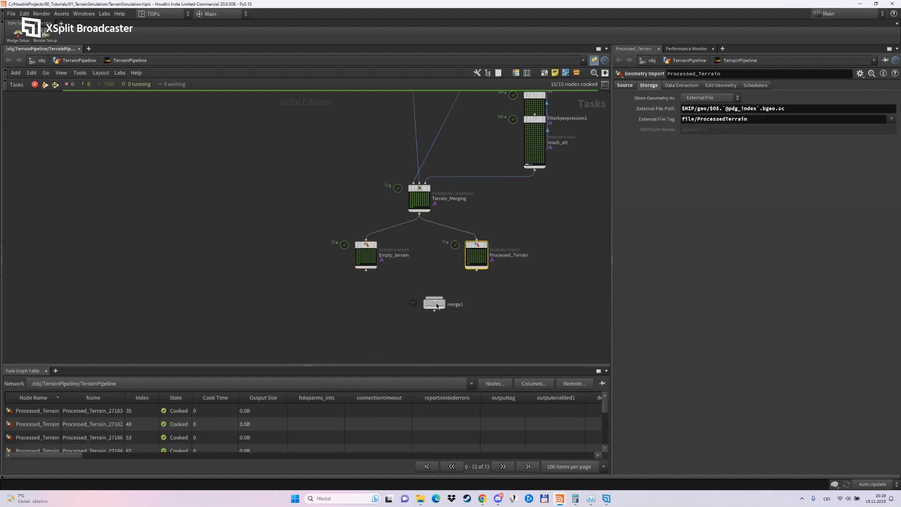
Examine the output file path and attributes of Processed_Terrain's work item with index 0.
{"action": "scroll", "coordinate": [436, 303], "scroll_direction": "up", "scroll_amount": 4}
{"action": "right_click", "coordinate": [458, 241]}
{"action": "left_click", "coordinate": [478, 276]}
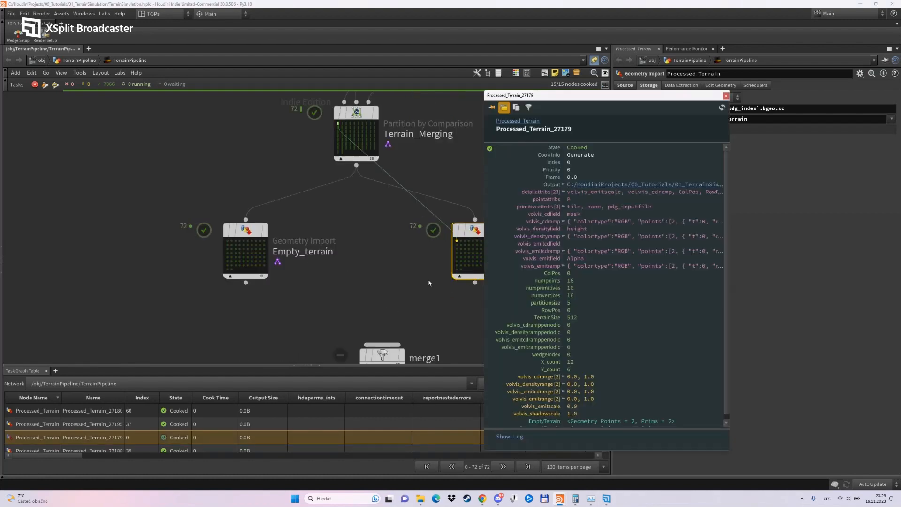
{"action": "left_click", "coordinate": [564, 185]}
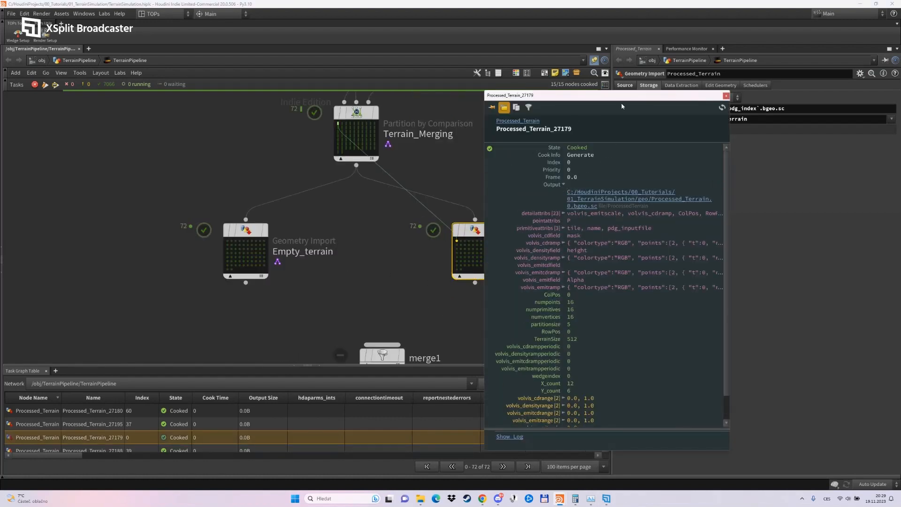
{"action": "left_click_drag", "start_coordinate": [623, 100], "coordinate": [448, 97]}
{"action": "left_click_drag", "start_coordinate": [562, 183], "coordinate": [737, 187]}
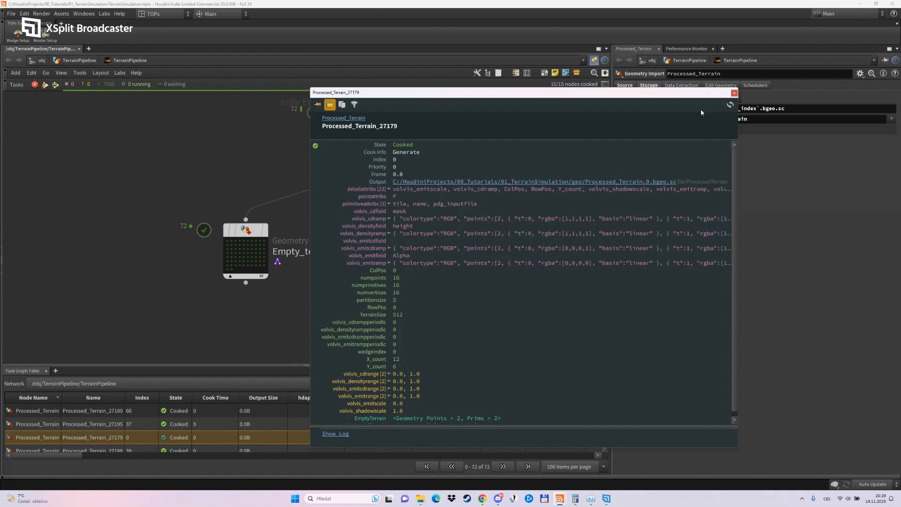
{"action": "left_click", "coordinate": [734, 92]}
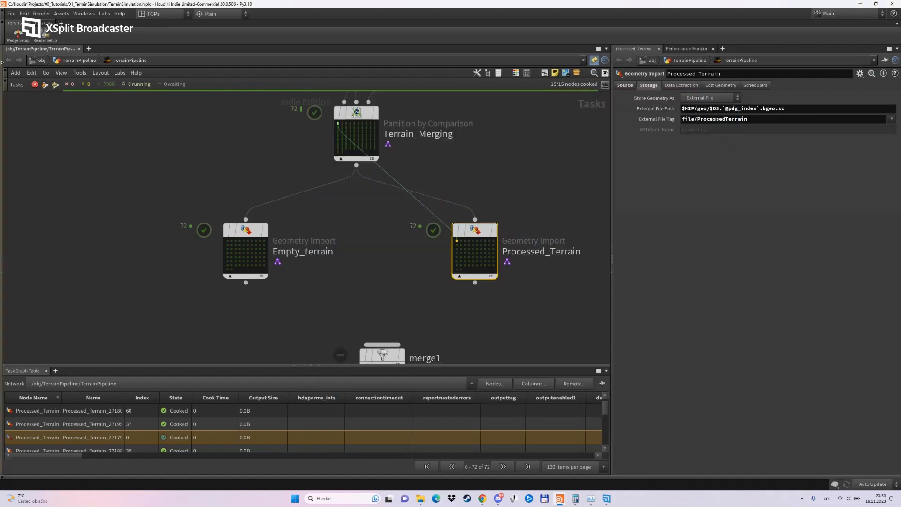
Switch to the Build desktop and open the PDG_VIS geometry network at object level.
{"action": "left_click", "coordinate": [166, 14]}
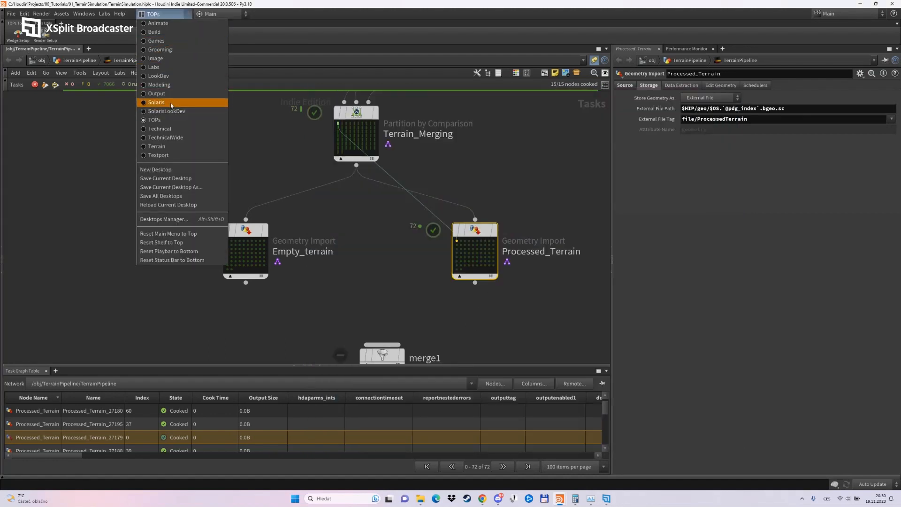
{"action": "left_click", "coordinate": [157, 32]}
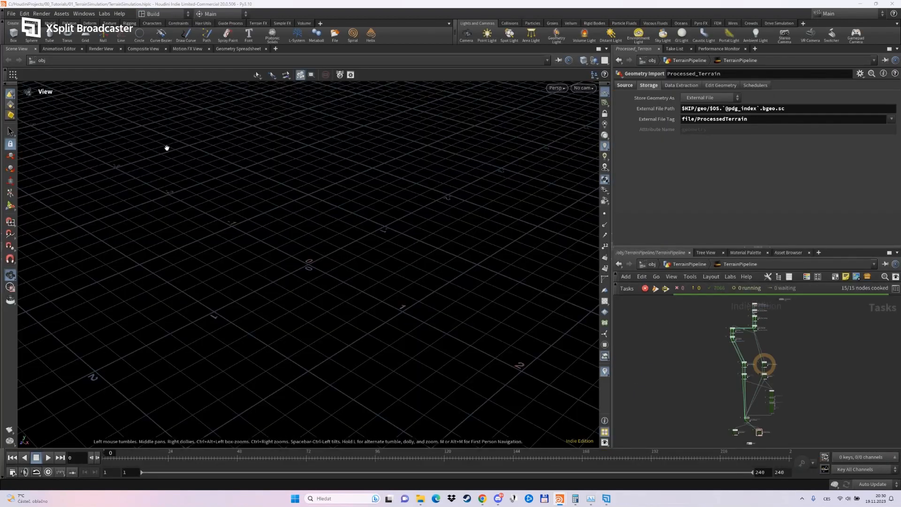
{"action": "key", "text": "u"}
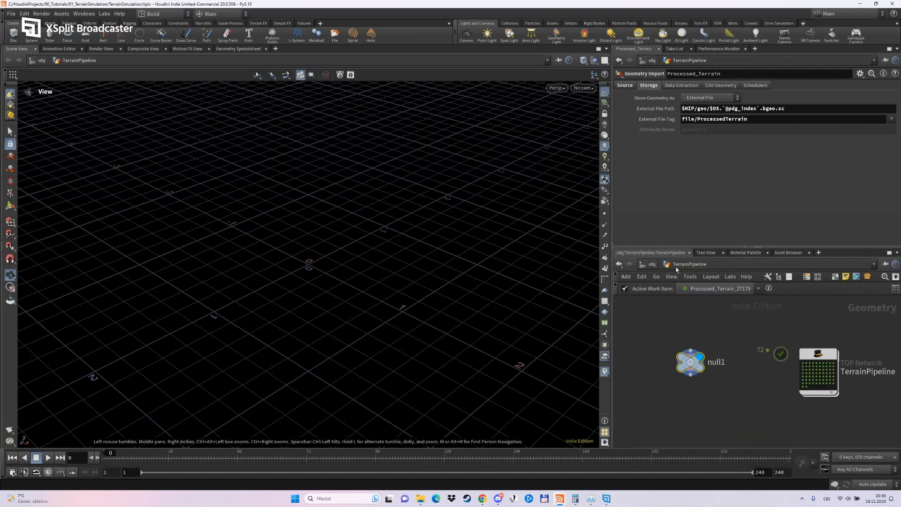
{"action": "key", "text": "u"}
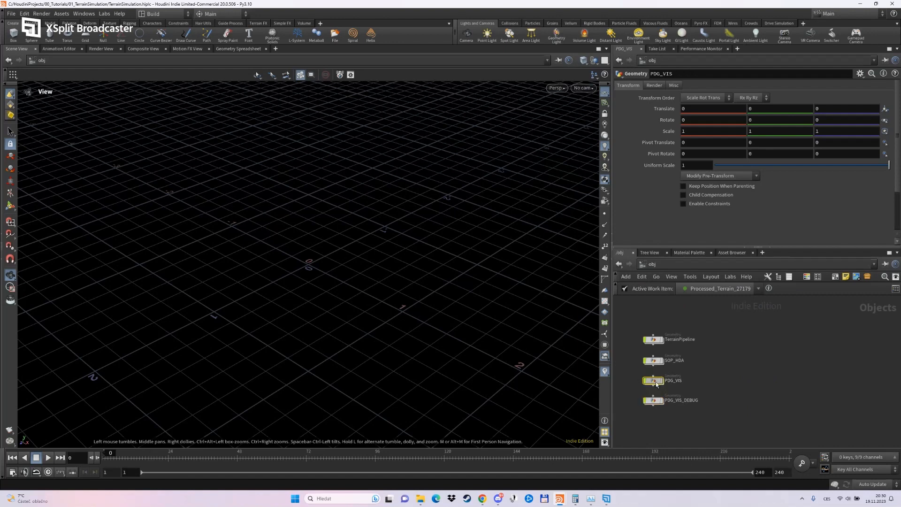
{"action": "double_click", "coordinate": [652, 380]}
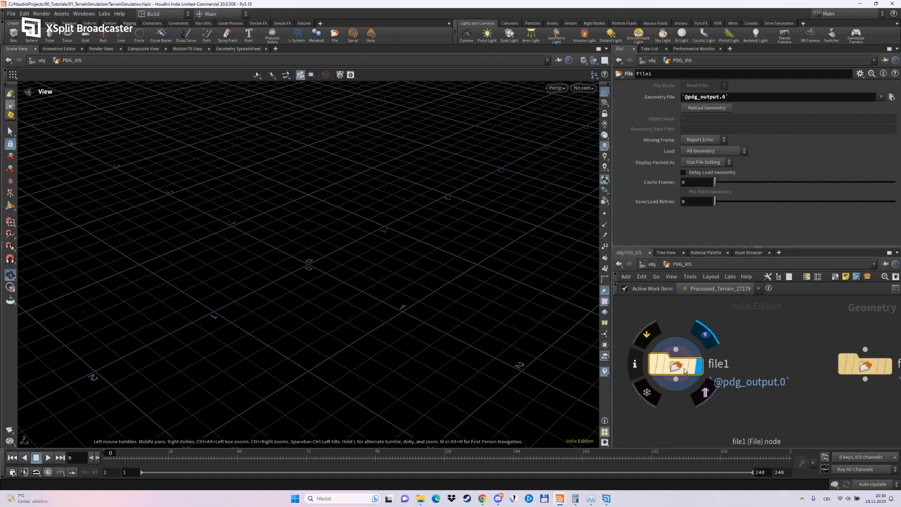
Display file1 in PDG_VIS and view the active work item's merged terrain.
{"action": "left_click", "coordinate": [879, 371]}
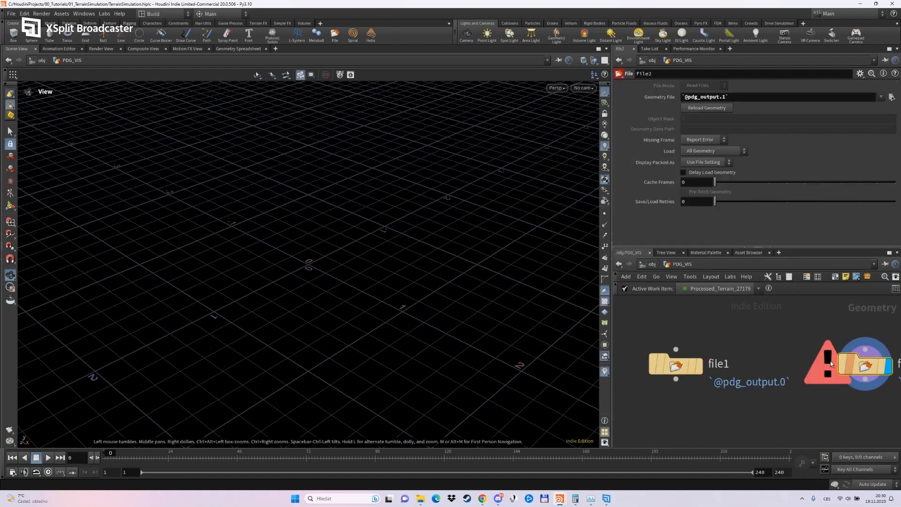
{"action": "scroll", "coordinate": [720, 356], "scroll_direction": "down", "scroll_amount": 2}
{"action": "left_click", "coordinate": [710, 357]}
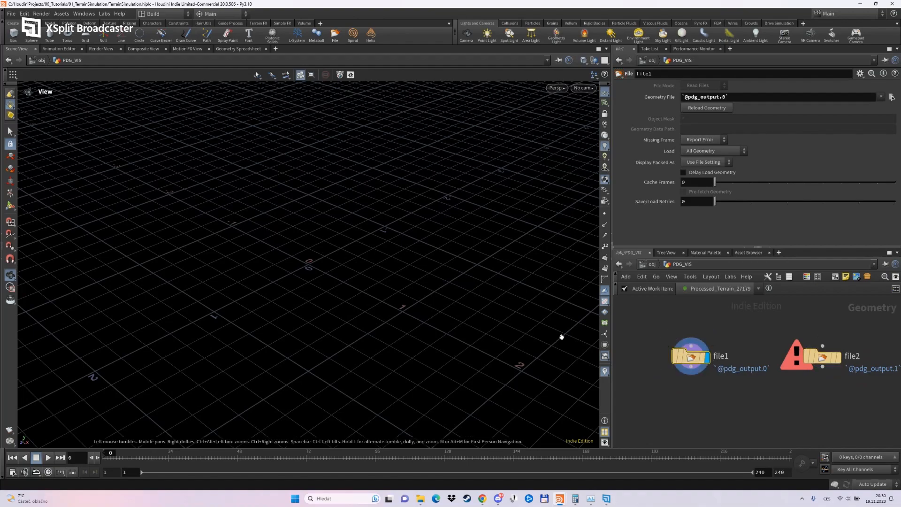
{"action": "left_click_drag", "start_coordinate": [445, 315], "coordinate": [352, 306]}
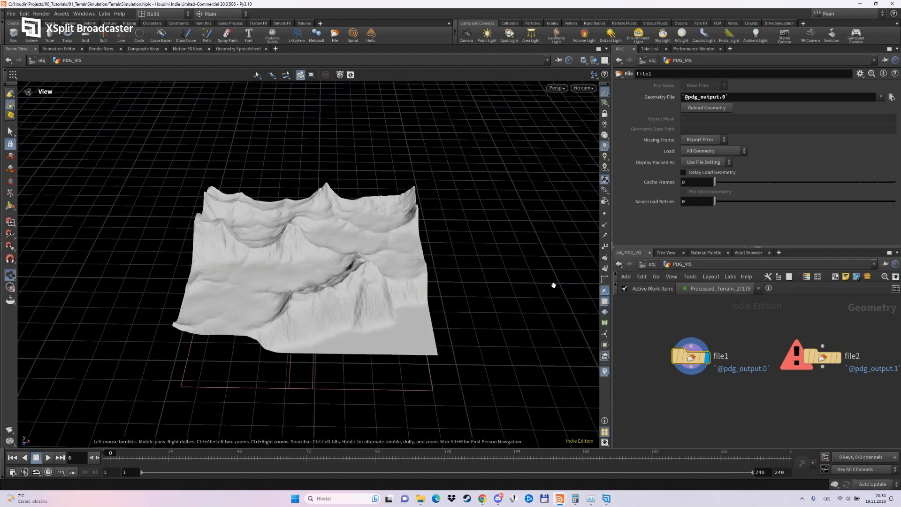
Make Processed_Terrain_27183 the active work item and examine its terrain up close along the tile borders.
{"action": "left_click", "coordinate": [721, 288]}
{"action": "left_click", "coordinate": [709, 339]}
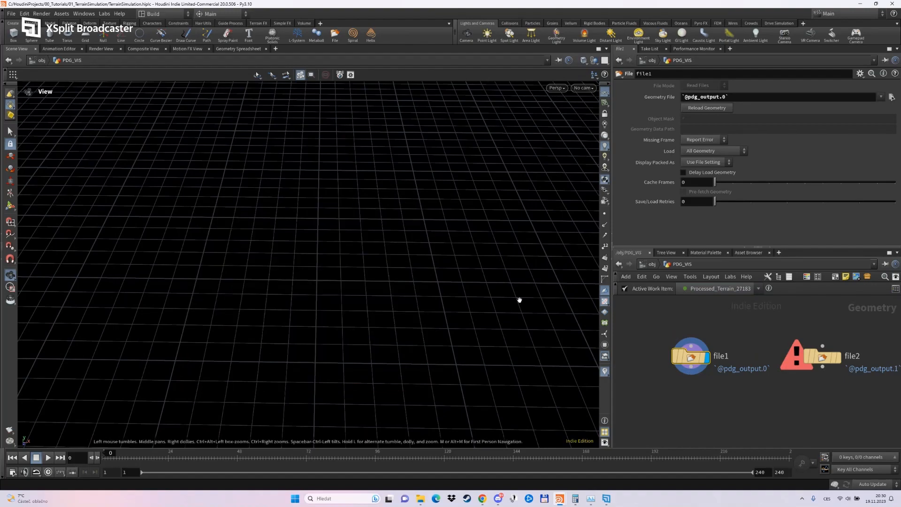
{"action": "left_click_drag", "start_coordinate": [519, 300], "coordinate": [446, 202]}
{"action": "scroll", "coordinate": [401, 280], "scroll_direction": "down", "scroll_amount": 3}
{"action": "key", "text": "space+h"}
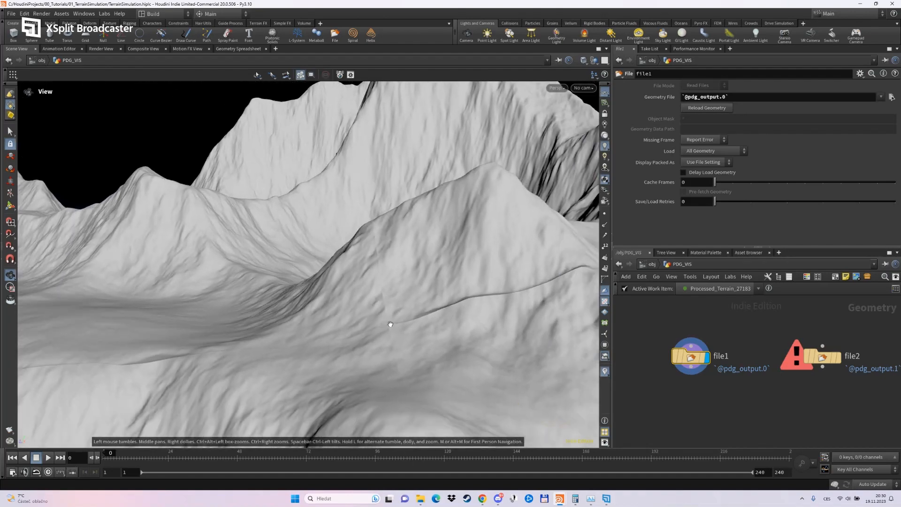
{"action": "scroll", "coordinate": [396, 320], "scroll_direction": "up", "scroll_amount": 3}
{"action": "left_click_drag", "start_coordinate": [394, 318], "coordinate": [387, 289]}
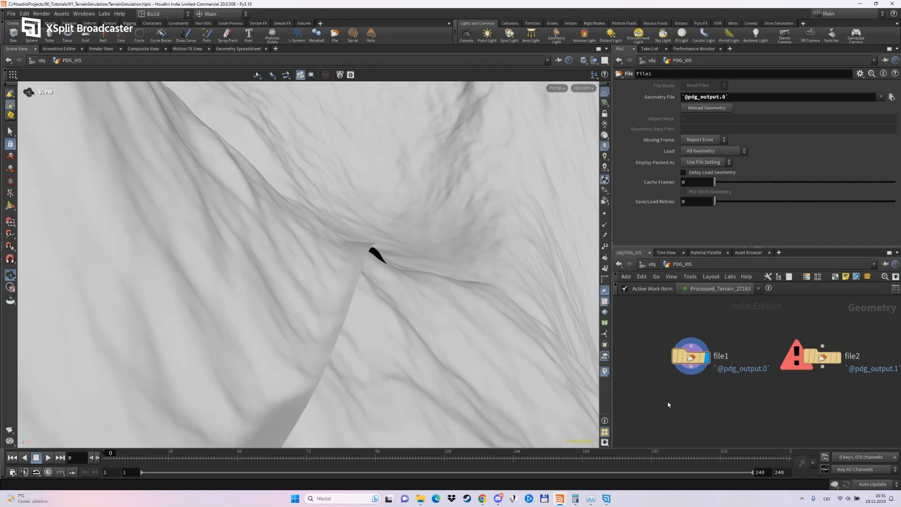
Add a HeightField Isolate Layer node in PDG_VIS, connect it to file1 and display it.
{"action": "scroll", "coordinate": [686, 385], "scroll_direction": "down", "scroll_amount": 3}
{"action": "key", "text": "Tab"}
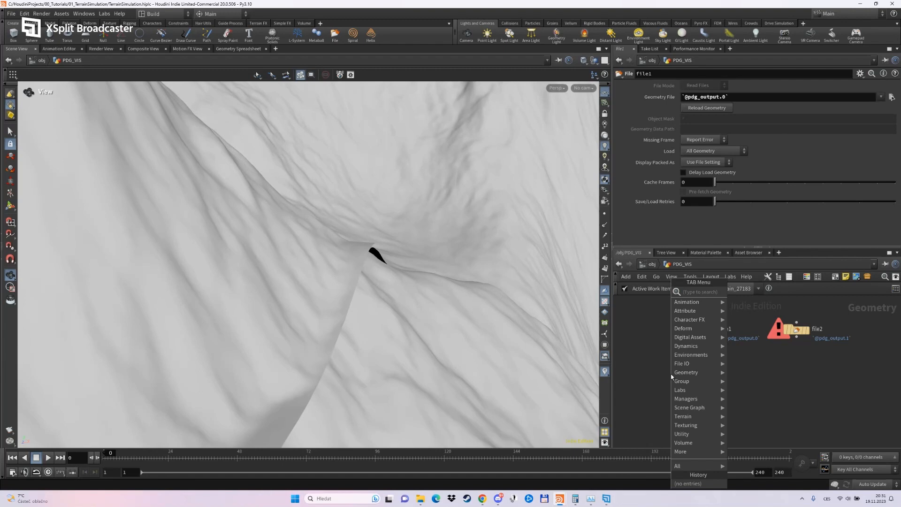
{"action": "type", "text": "test"}
{"action": "key", "text": "Down"}
{"action": "key", "text": "Down"}
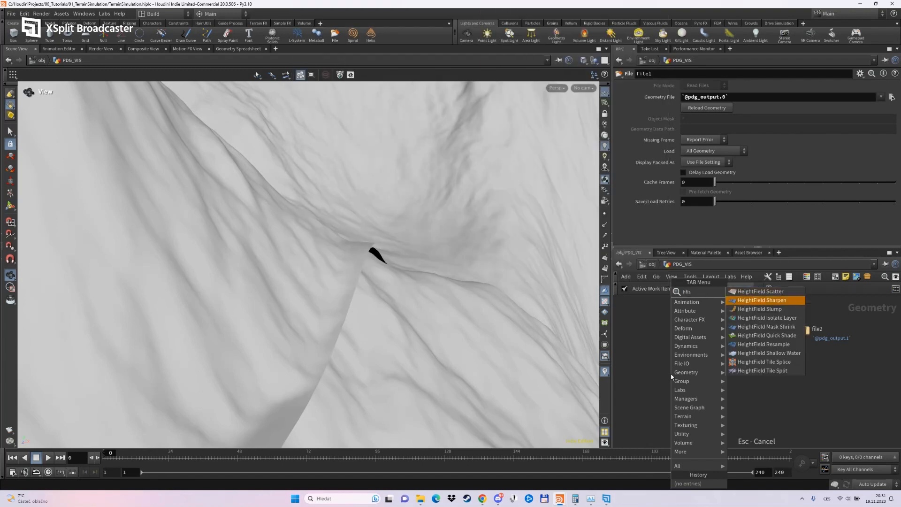
{"action": "key", "text": "Return"}
{"action": "left_click", "coordinate": [672, 377]}
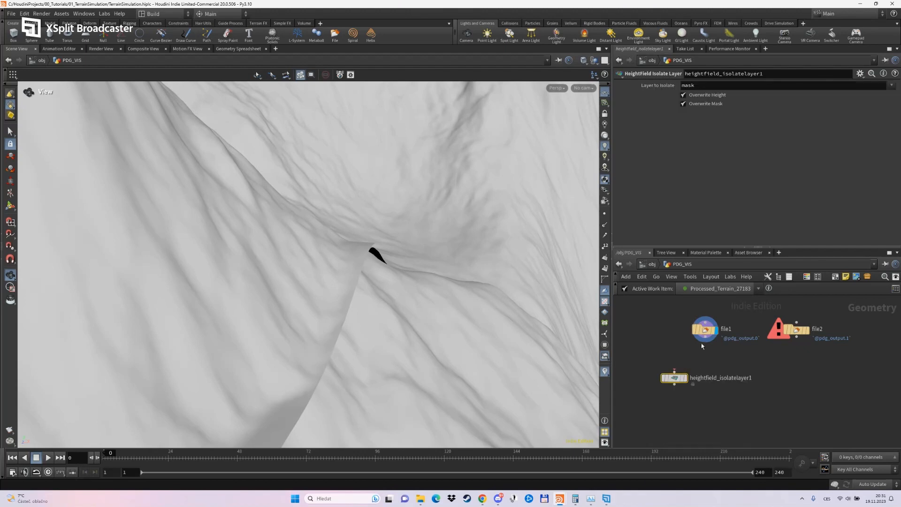
{"action": "left_click", "coordinate": [687, 377]}
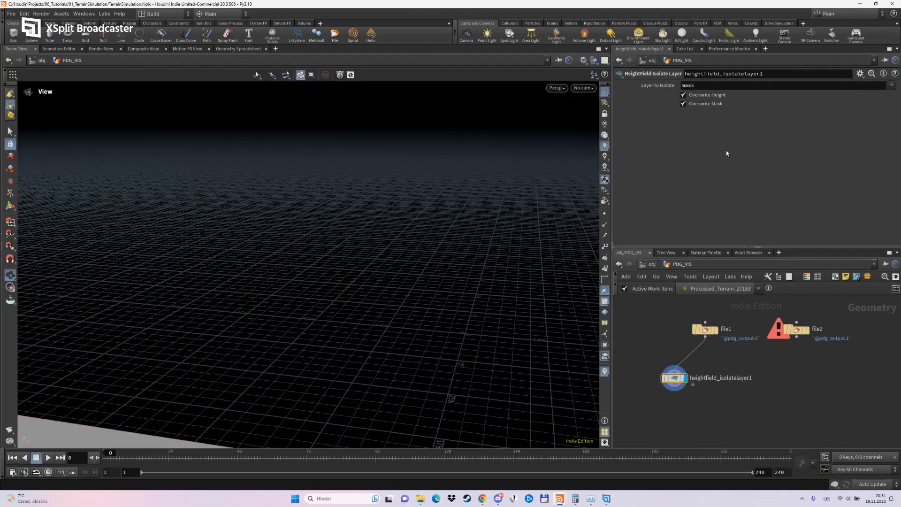
Set the layer to isolate to MergeMask and view the mask across the whole terrain.
{"action": "left_click", "coordinate": [891, 86]}
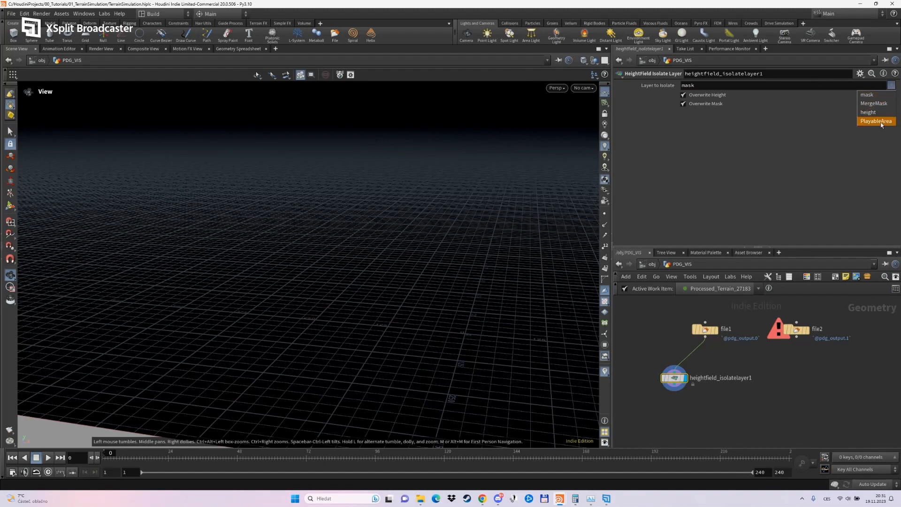
{"action": "left_click", "coordinate": [874, 103]}
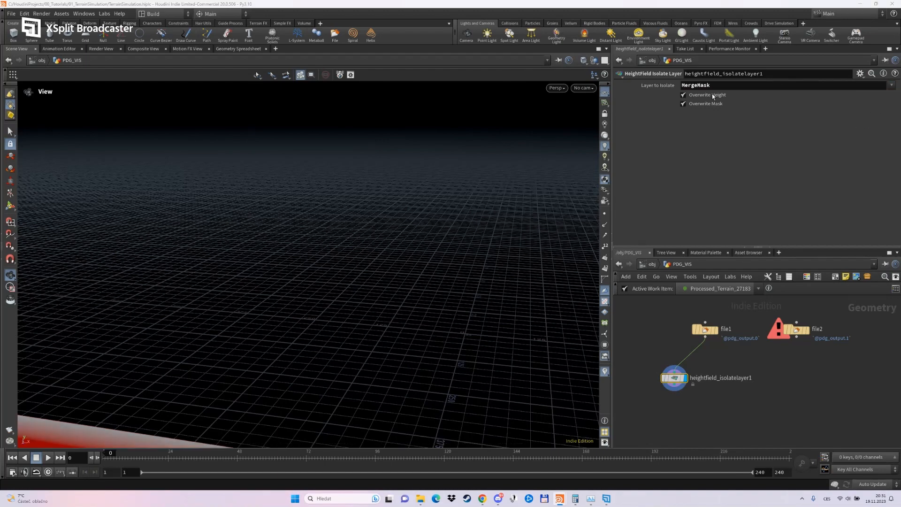
{"action": "left_click_drag", "start_coordinate": [477, 280], "coordinate": [408, 374]}
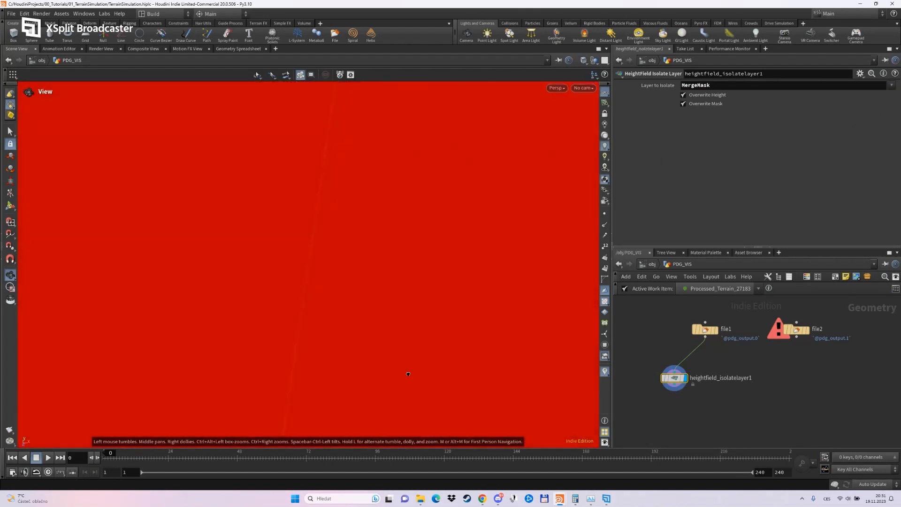
{"action": "left_click_drag", "start_coordinate": [418, 333], "coordinate": [393, 328]}
{"action": "scroll", "coordinate": [394, 330], "scroll_direction": "down", "scroll_amount": 6}
{"action": "middle_click_drag", "start_coordinate": [397, 334], "coordinate": [413, 266]}
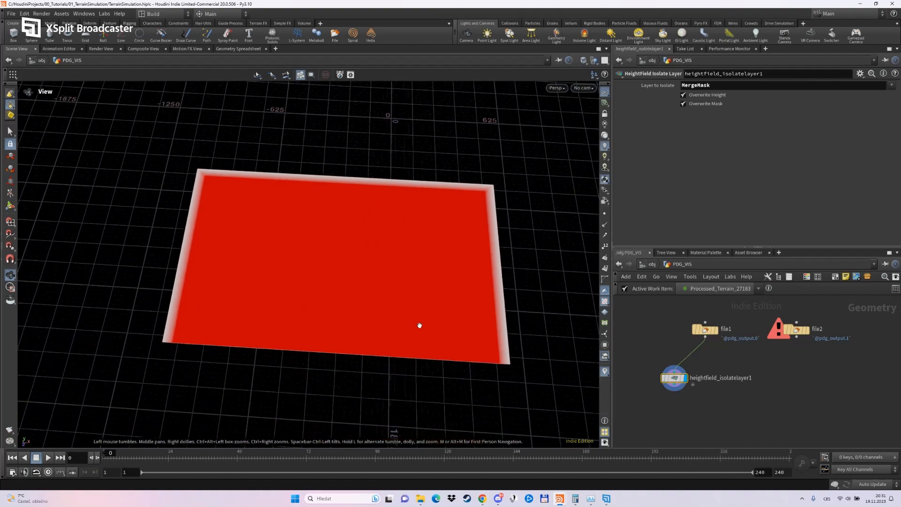
Examine the MergeMask up close along the terrain's edges and where neighbouring tile borders cross.
{"action": "left_click_drag", "start_coordinate": [421, 324], "coordinate": [368, 240]}
{"action": "scroll", "coordinate": [462, 350], "scroll_direction": "up", "scroll_amount": 2}
{"action": "scroll", "coordinate": [462, 351], "scroll_direction": "up", "scroll_amount": 5}
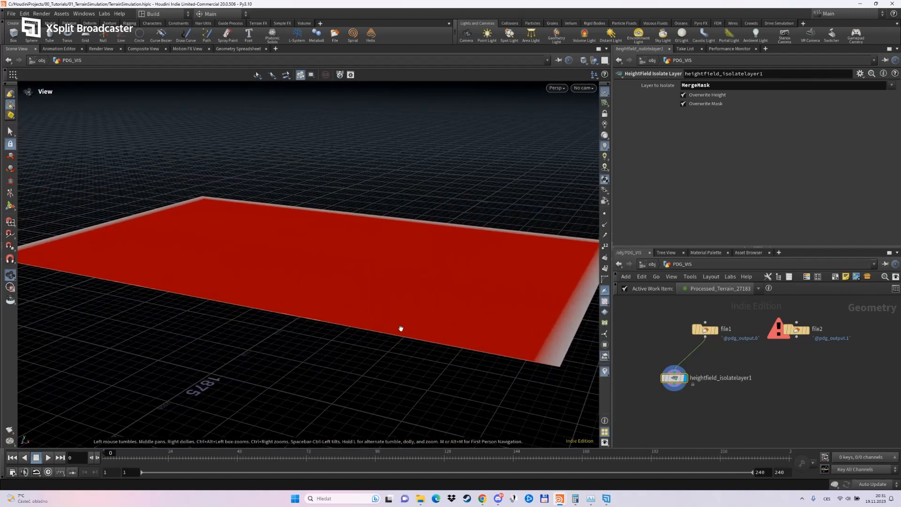
{"action": "left_click_drag", "start_coordinate": [401, 329], "coordinate": [420, 314]}
{"action": "middle_click_drag", "start_coordinate": [421, 314], "coordinate": [435, 393]}
{"action": "left_click_drag", "start_coordinate": [435, 393], "coordinate": [468, 295]}
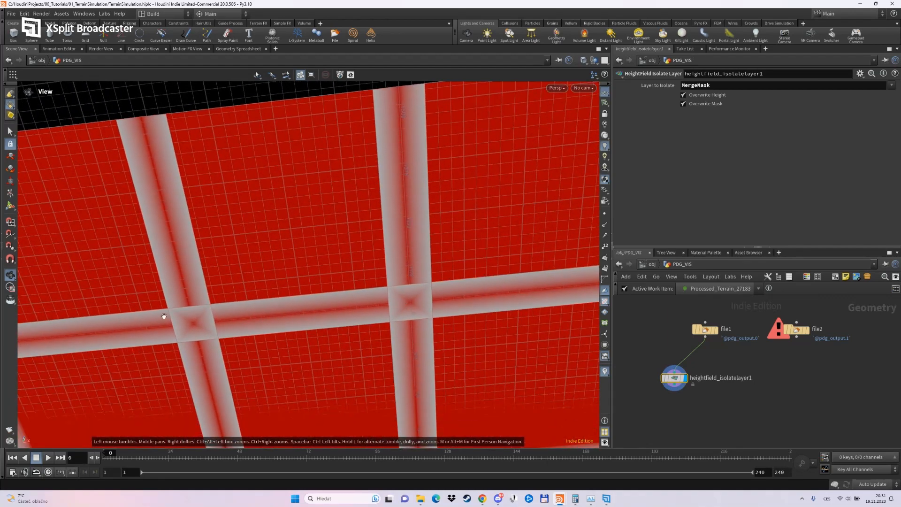
{"action": "left_click_drag", "start_coordinate": [232, 309], "coordinate": [231, 363]}
{"action": "left_click_drag", "start_coordinate": [329, 331], "coordinate": [364, 368]}
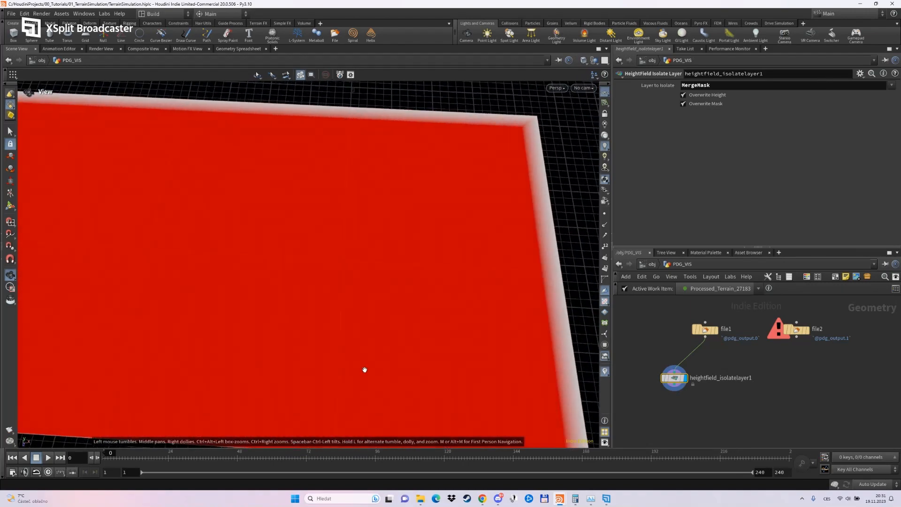
Return to the TerrainPipeline TOP network and connect Empty_terrain and Processed_Terrain into the merge node.
{"action": "left_click", "coordinate": [655, 268]}
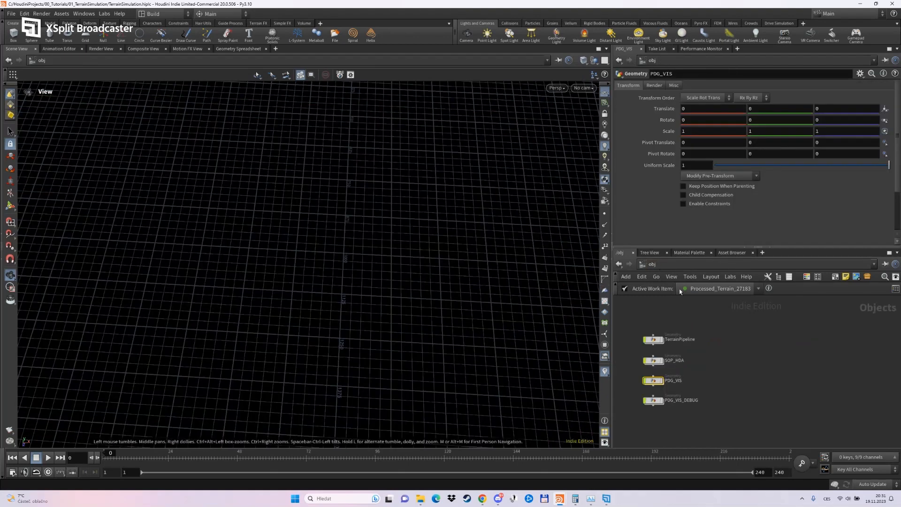
{"action": "scroll", "coordinate": [695, 390], "scroll_direction": "up", "scroll_amount": 3}
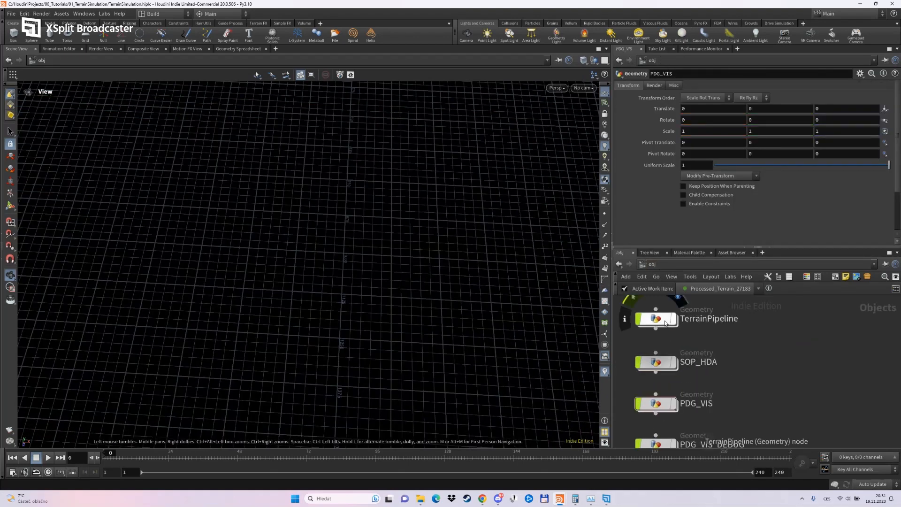
{"action": "double_click", "coordinate": [663, 321]}
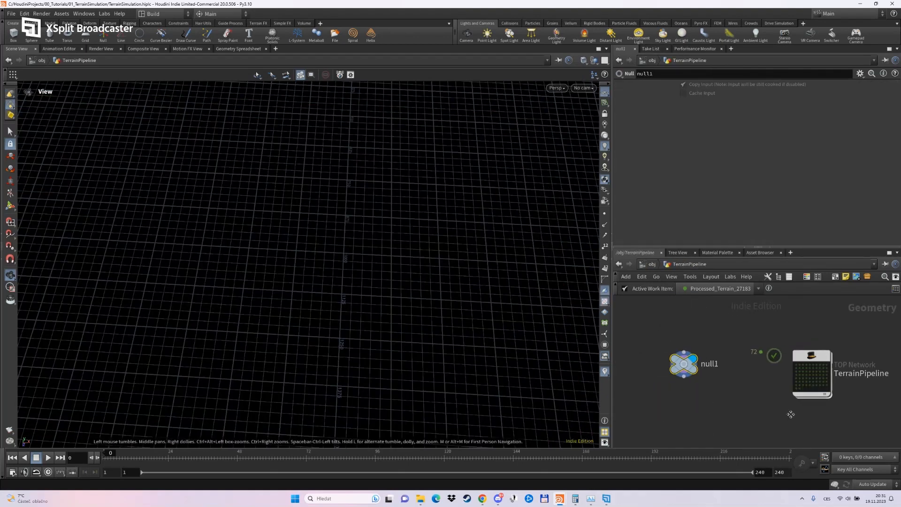
{"action": "double_click", "coordinate": [847, 383]}
{"action": "scroll", "coordinate": [774, 413], "scroll_direction": "up", "scroll_amount": 5}
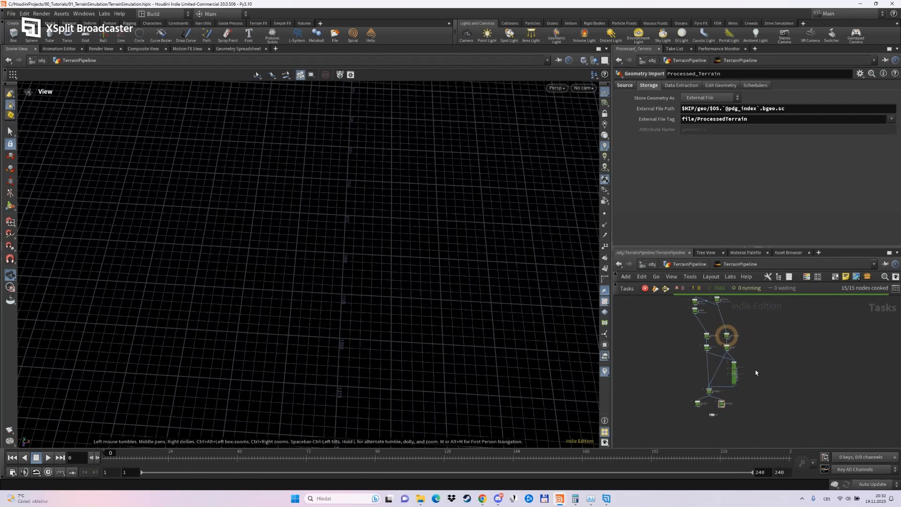
{"action": "scroll", "coordinate": [737, 326], "scroll_direction": "down", "scroll_amount": 3}
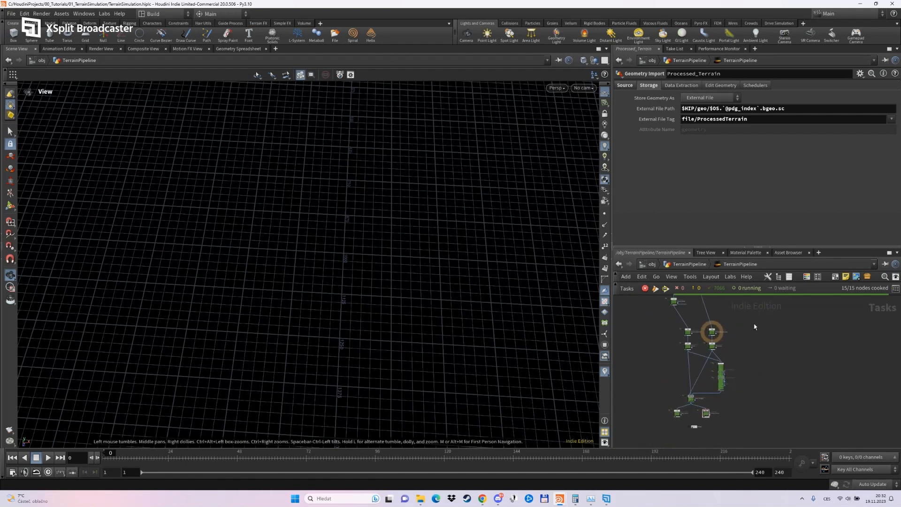
{"action": "scroll", "coordinate": [704, 436], "scroll_direction": "up", "scroll_amount": 4}
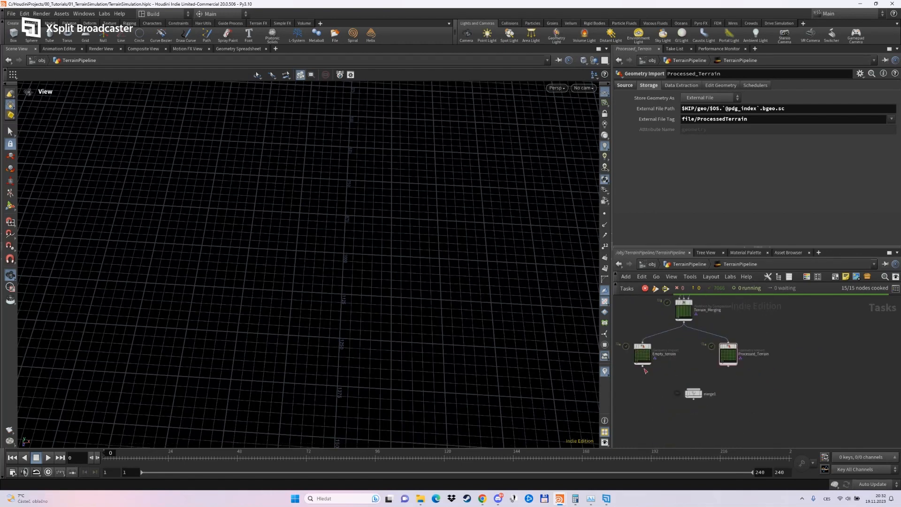
{"action": "left_click_drag", "start_coordinate": [729, 366], "coordinate": [694, 389]}
Add an Output node below the merge node and connect the merge to it.
{"action": "key", "text": "Tab"}
{"action": "type", "text": "outp"}
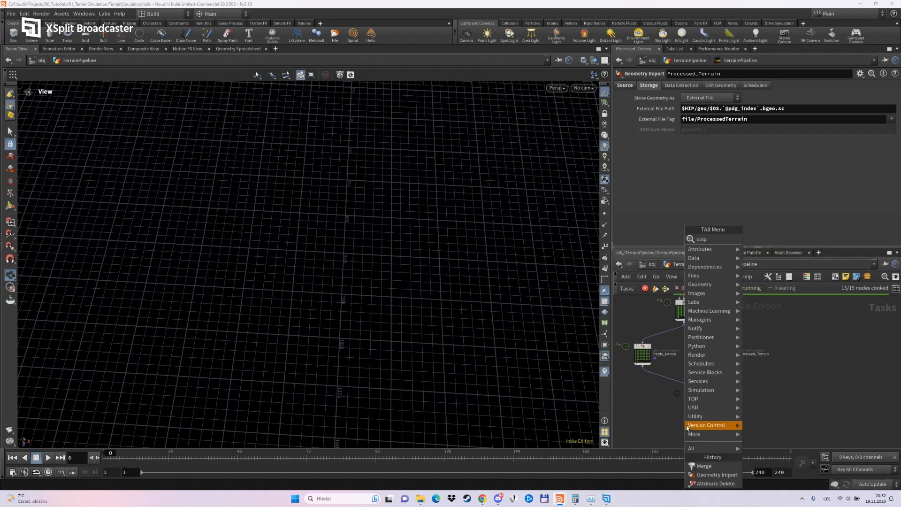
{"action": "key", "text": "Return"}
{"action": "left_click", "coordinate": [699, 417]}
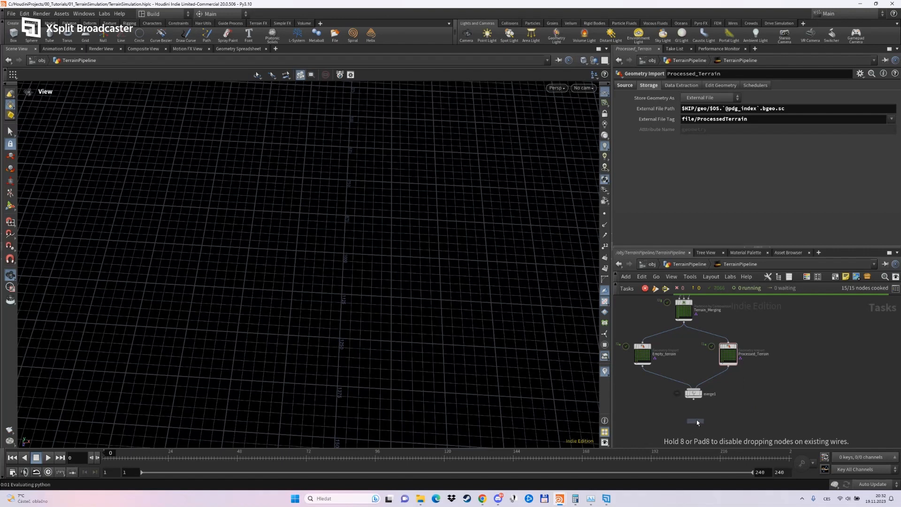
{"action": "left_click_drag", "start_coordinate": [694, 399], "coordinate": [694, 415]}
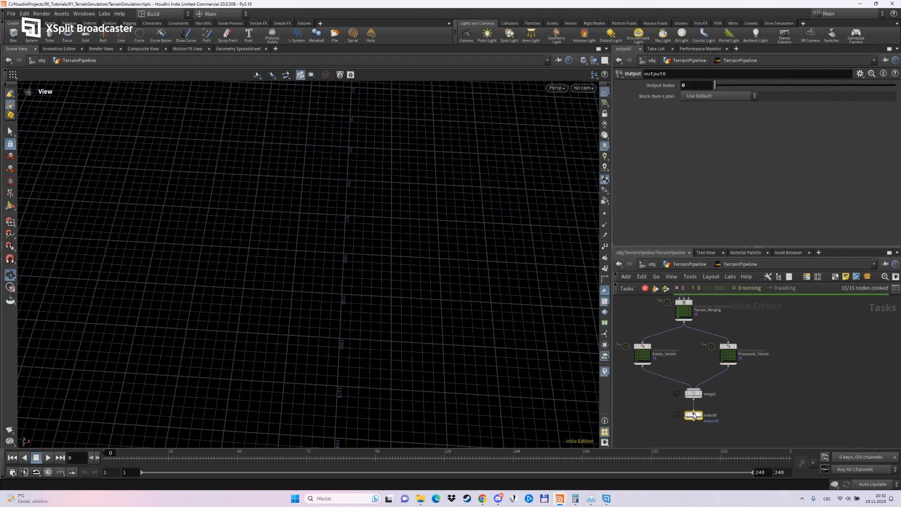
{"action": "scroll", "coordinate": [721, 435], "scroll_direction": "down", "scroll_amount": 5}
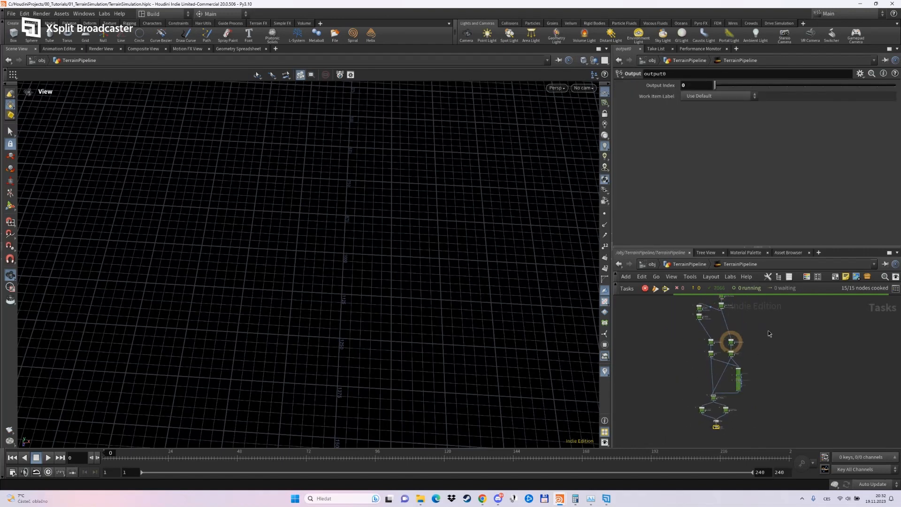
Collapse the 12 partitioning, merging and output nodes into a subnetwork and rename it Terrain_Partitioner.
{"action": "left_click_drag", "start_coordinate": [770, 334], "coordinate": [677, 433]}
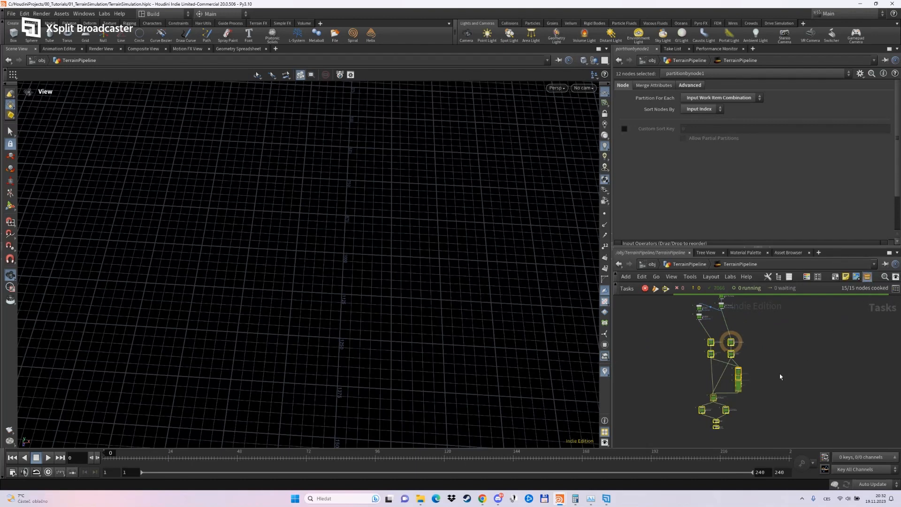
{"action": "key", "text": "shift+c"}
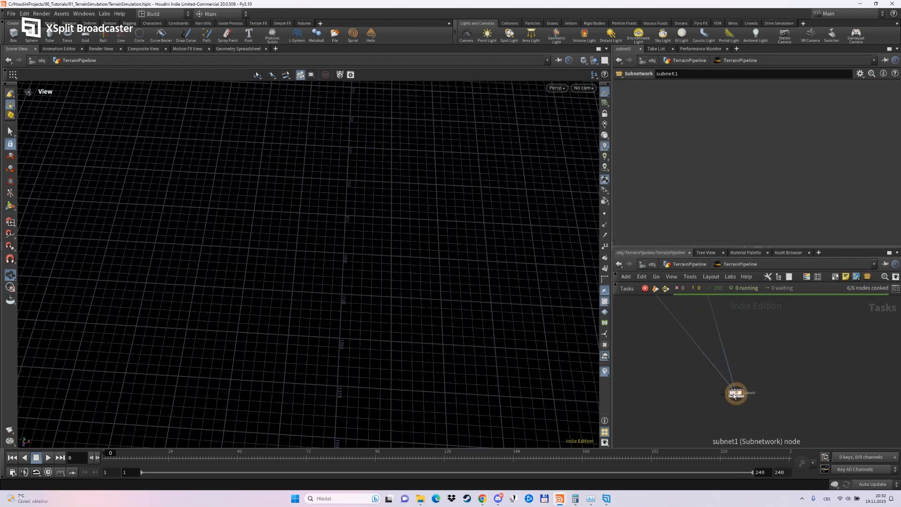
{"action": "left_click_drag", "start_coordinate": [733, 394], "coordinate": [691, 328]}
{"action": "middle_click_drag", "start_coordinate": [711, 335], "coordinate": [703, 411]}
{"action": "scroll", "coordinate": [702, 413], "scroll_direction": "up", "scroll_amount": 3}
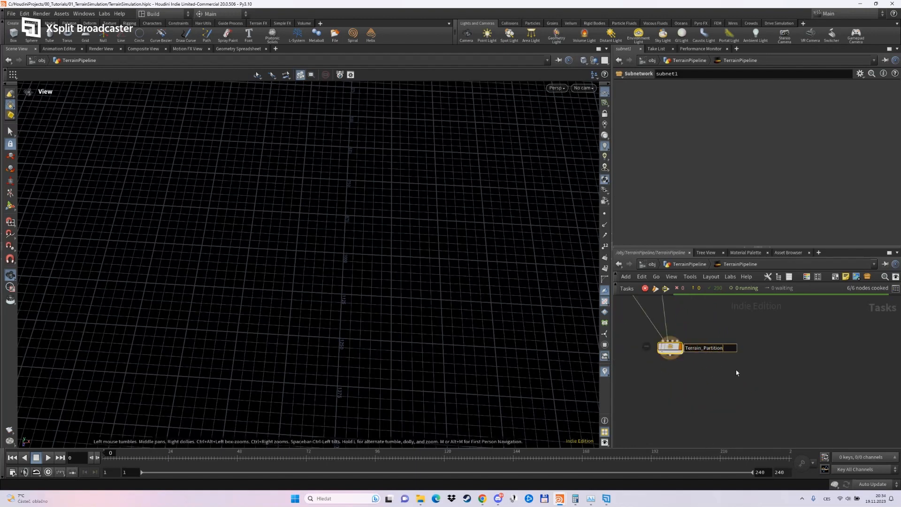
{"action": "type", "text": "errain_Partition"}
{"action": "key", "text": "Return"}
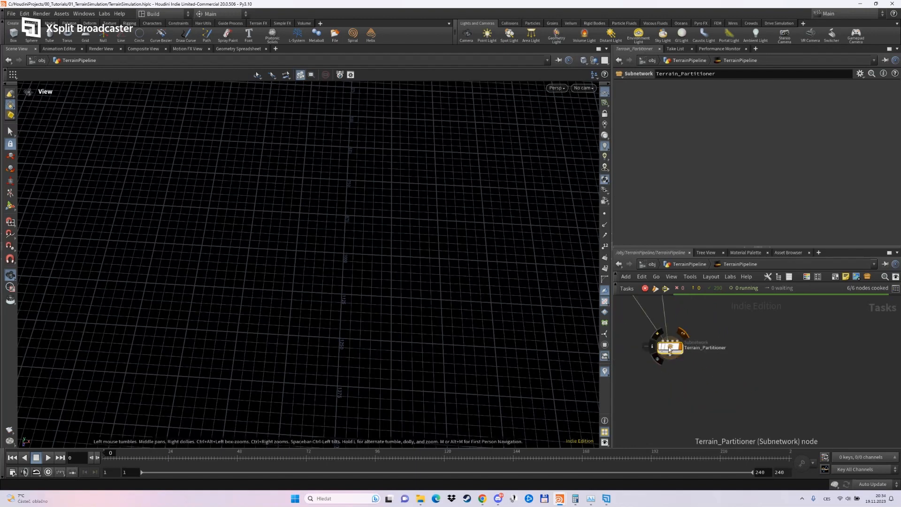
Create an unversioned Terrain Partitioner digital asset from the subnetwork, with Tab submenu Terrain and no intermediate directories.
{"action": "right_click", "coordinate": [670, 347]}
{"action": "left_click", "coordinate": [704, 433]}
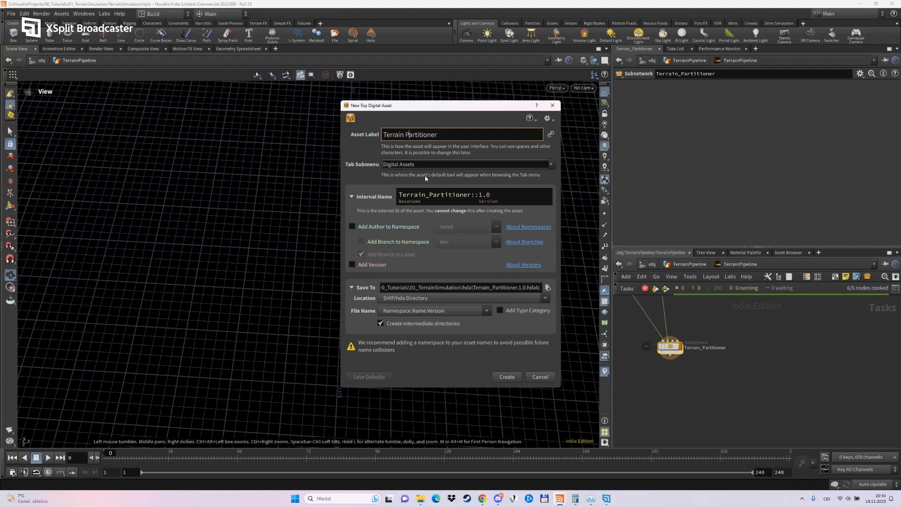
{"action": "double_click", "coordinate": [391, 165]}
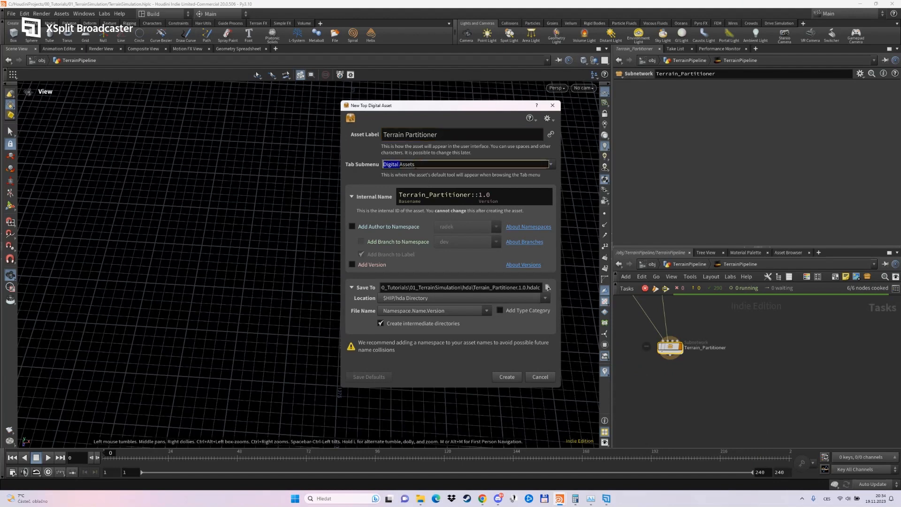
{"action": "left_click", "coordinate": [381, 324]}
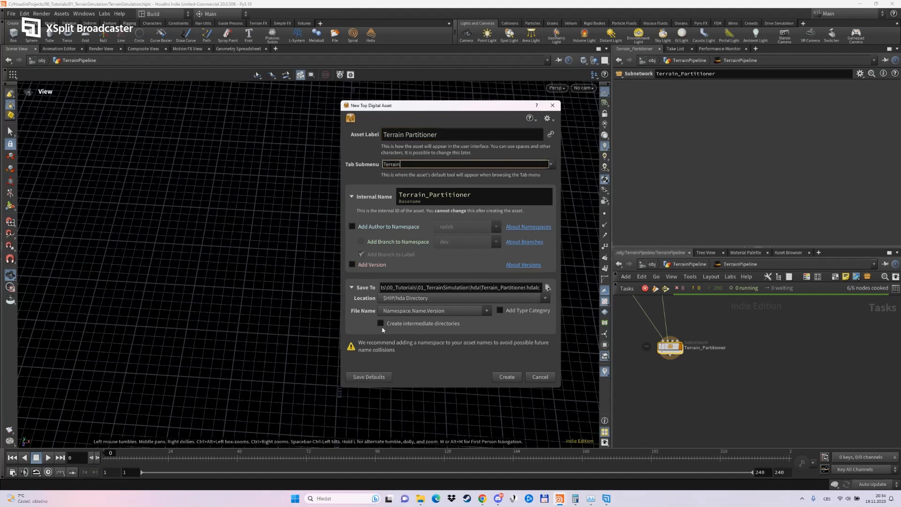
{"action": "left_click", "coordinate": [501, 377]}
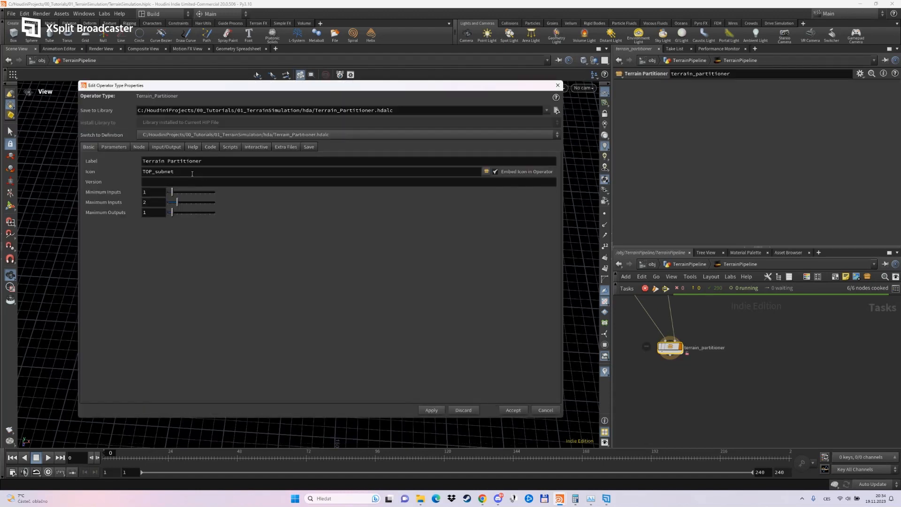
Apply the new asset's type properties with minimum inputs 1, maximum inputs 2 and maximum outputs 1.
{"action": "scroll", "coordinate": [690, 400], "scroll_direction": "down", "scroll_amount": 3}
{"action": "middle_click_drag", "start_coordinate": [690, 385], "coordinate": [690, 411]}
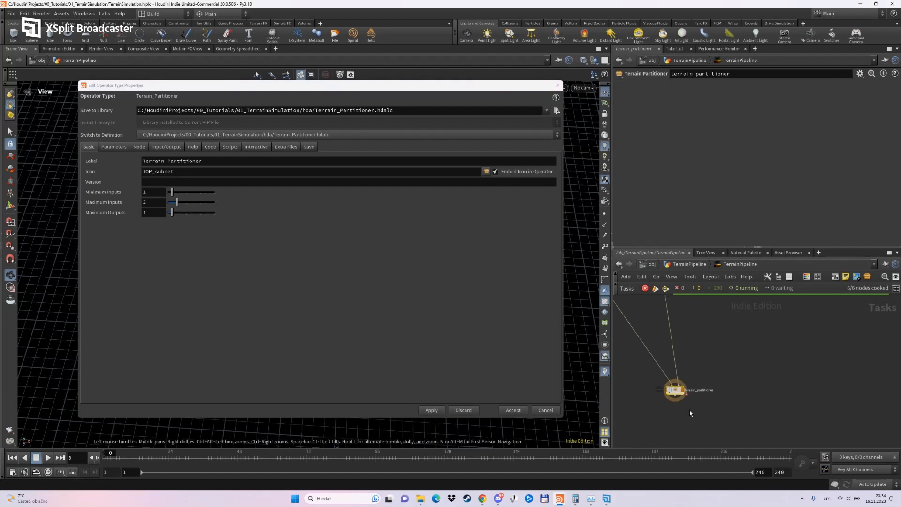
{"action": "left_click", "coordinate": [431, 410]}
{"action": "middle_click_drag", "start_coordinate": [722, 370], "coordinate": [707, 338]}
{"action": "scroll", "coordinate": [707, 339], "scroll_direction": "up", "scroll_amount": 3}
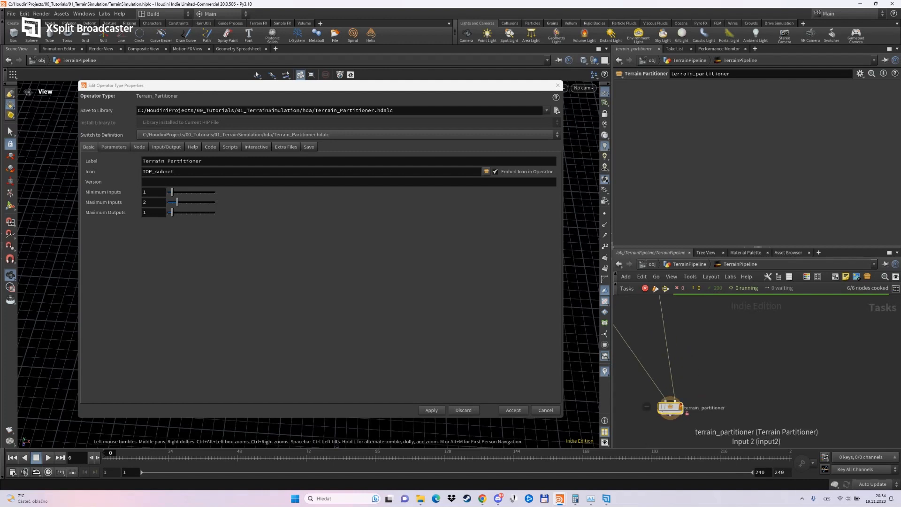
Open the type properties of partitionbynode1 inside terrain_partitioner and copy its icon name.
{"action": "double_click", "coordinate": [671, 408]}
{"action": "scroll", "coordinate": [774, 347], "scroll_direction": "up", "scroll_amount": 6}
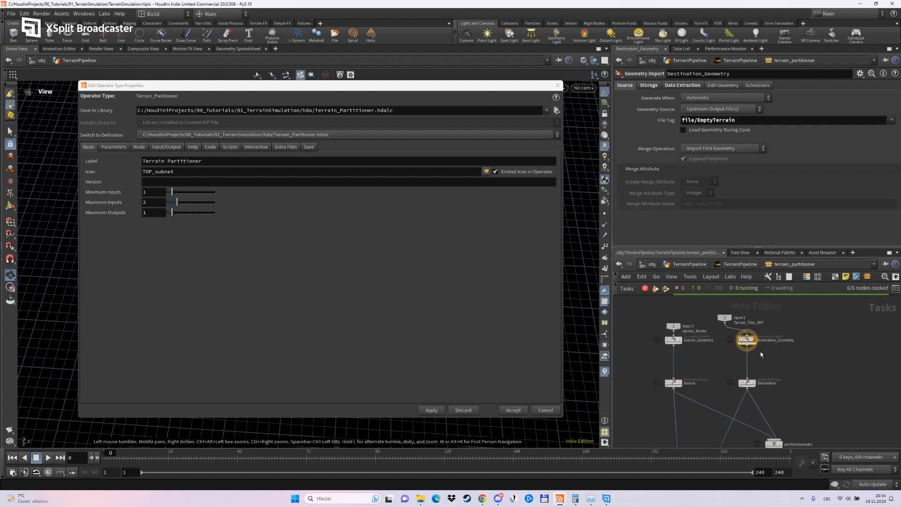
{"action": "scroll", "coordinate": [737, 359], "scroll_direction": "up", "scroll_amount": 3}
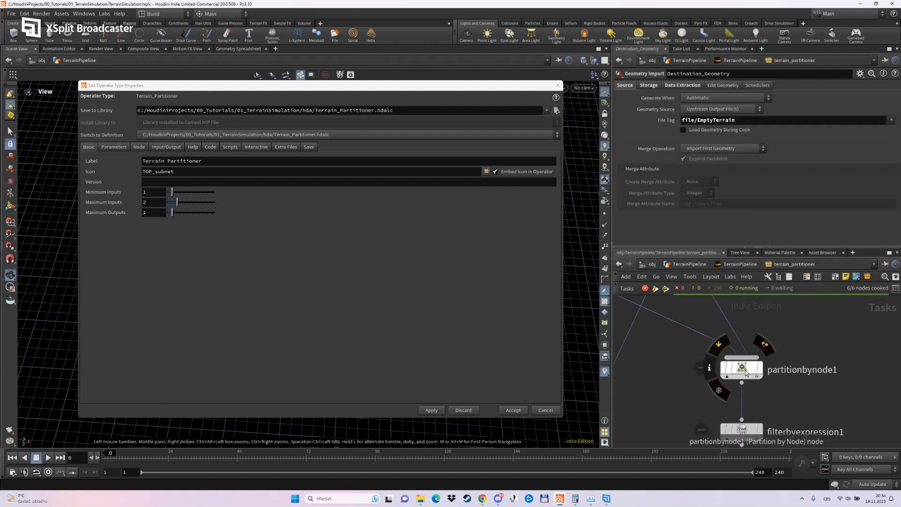
{"action": "left_click", "coordinate": [746, 372]}
{"action": "right_click", "coordinate": [746, 372]}
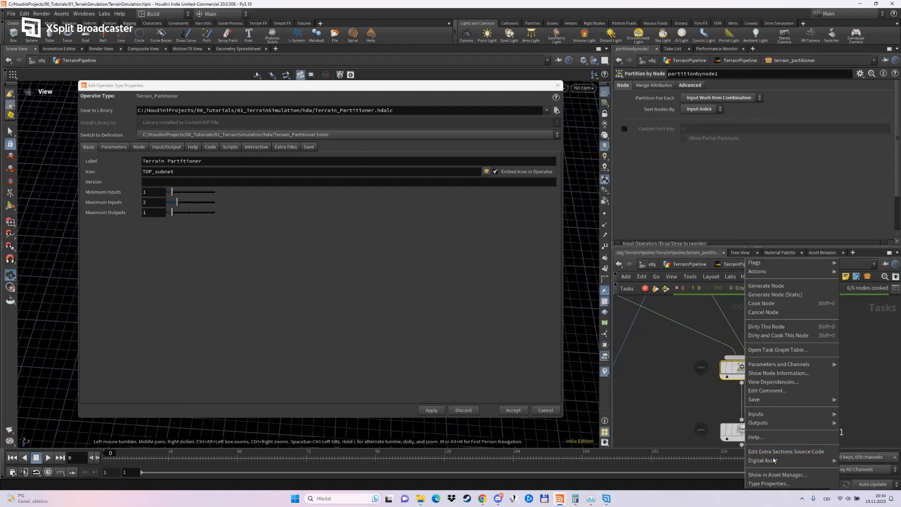
{"action": "left_click", "coordinate": [749, 331]}
{"action": "left_click_drag", "start_coordinate": [555, 243], "coordinate": [457, 246]}
{"action": "key", "text": "ctrl+c"}
{"action": "left_click", "coordinate": [893, 156]}
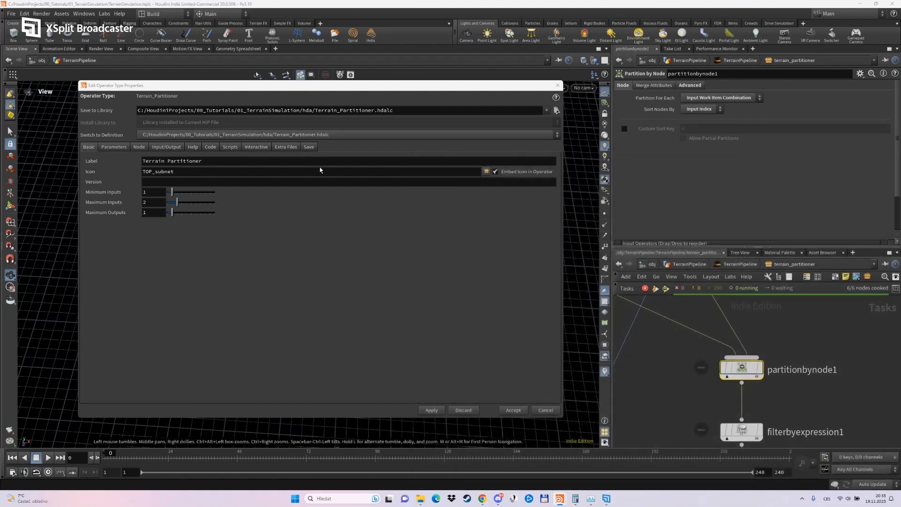
Paste the copied icon name as the Terrain Partitioner asset's icon, accept the properties and return to the parent network.
{"action": "double_click", "coordinate": [321, 172]}
{"action": "key", "text": "ctrl+v"}
{"action": "left_click", "coordinate": [509, 410]}
{"action": "scroll", "coordinate": [783, 363], "scroll_direction": "down", "scroll_amount": 3}
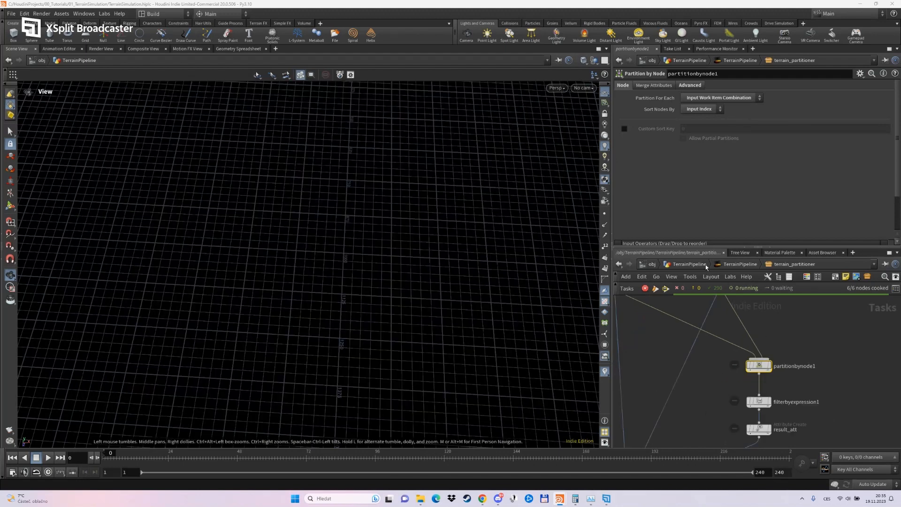
{"action": "left_click", "coordinate": [732, 264]}
{"action": "scroll", "coordinate": [674, 429], "scroll_direction": "up", "scroll_amount": 4}
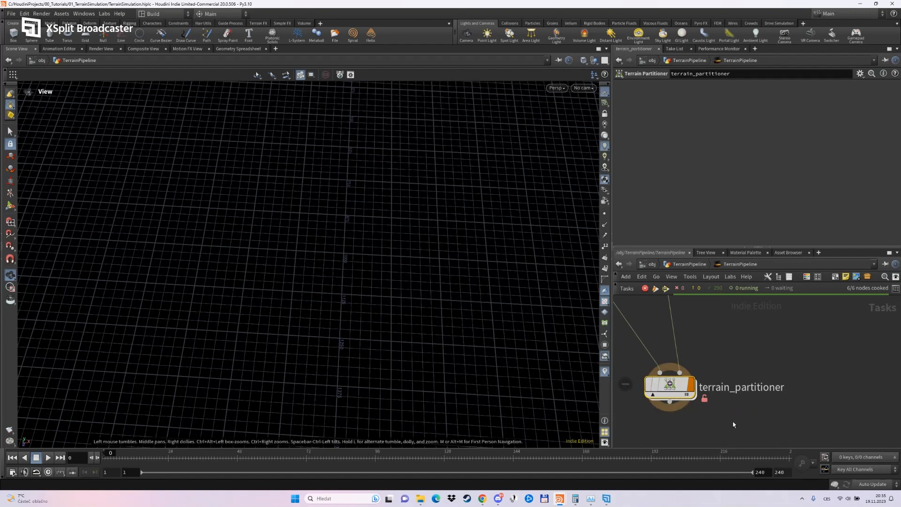
{"action": "double_click", "coordinate": [699, 394]}
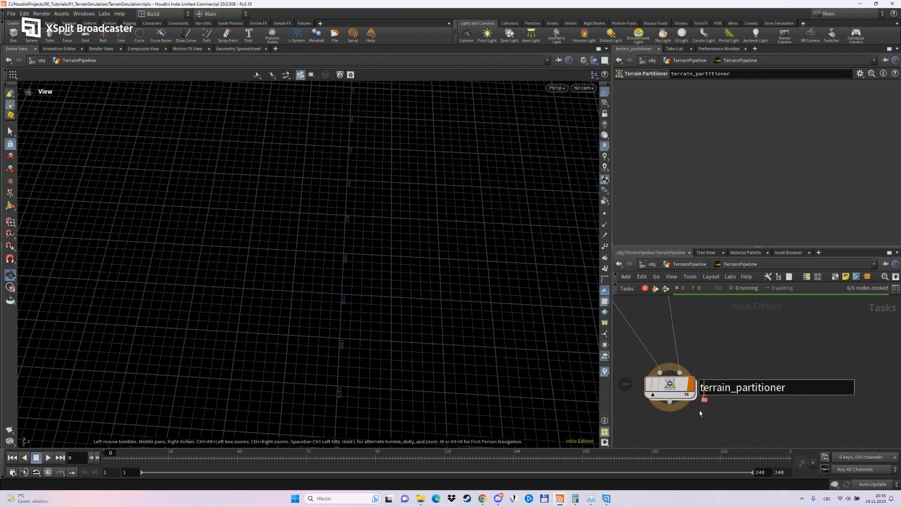
{"action": "left_click", "coordinate": [700, 410]}
{"action": "scroll", "coordinate": [701, 406], "scroll_direction": "down", "scroll_amount": 4}
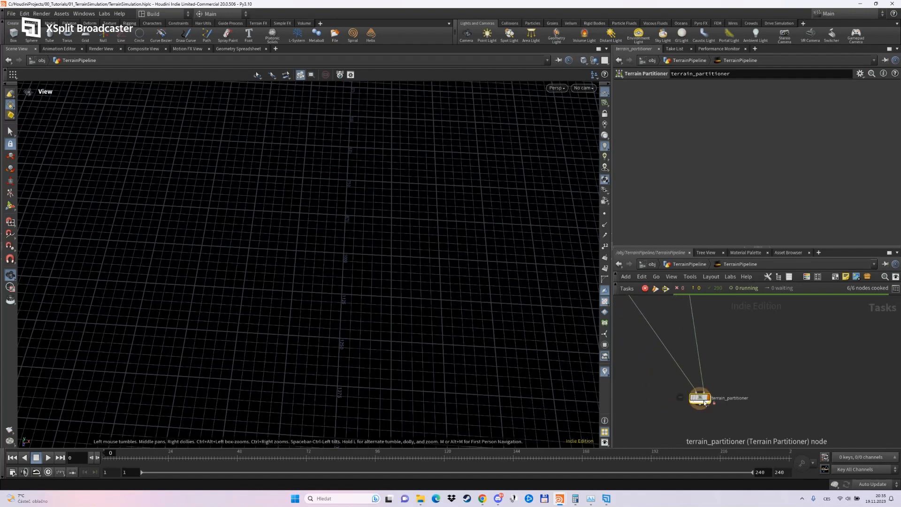
Move the Border_Area and Upres_Border nodes together closer to the wire running into terrain_partitioner.
{"action": "left_click_drag", "start_coordinate": [705, 403], "coordinate": [684, 333]}
{"action": "middle_click_drag", "start_coordinate": [688, 359], "coordinate": [695, 430]}
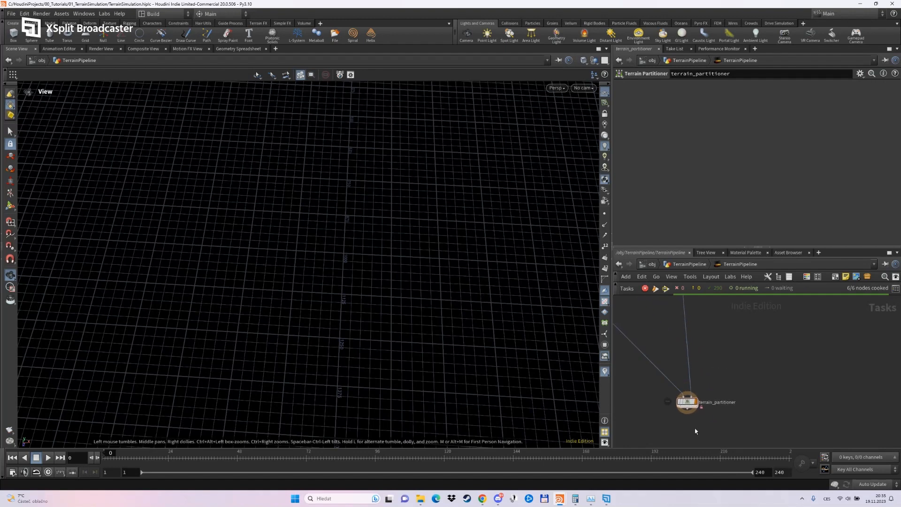
{"action": "scroll", "coordinate": [695, 429], "scroll_direction": "down", "scroll_amount": 2}
{"action": "middle_click_drag", "start_coordinate": [674, 359], "coordinate": [688, 387]}
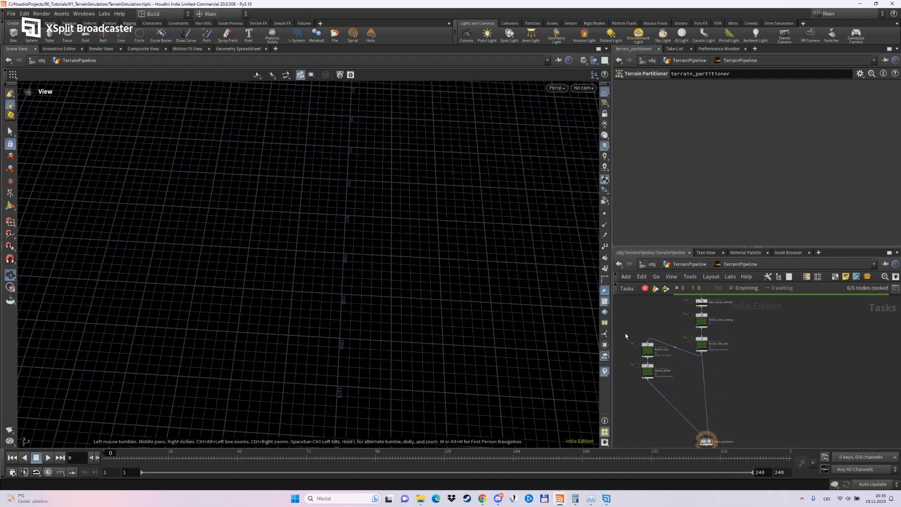
{"action": "left_click_drag", "start_coordinate": [625, 333], "coordinate": [668, 389]}
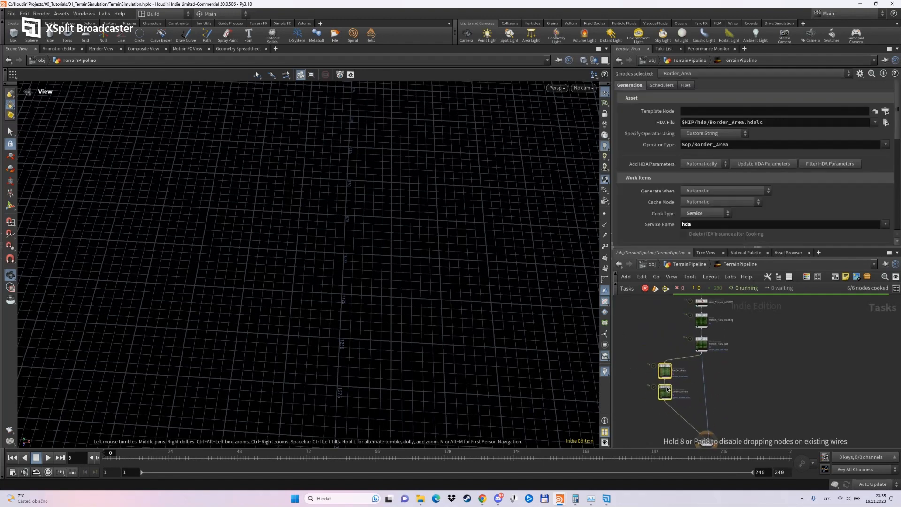
{"action": "left_click", "coordinate": [693, 408]}
{"action": "middle_click_drag", "start_coordinate": [717, 436], "coordinate": [714, 388]}
{"action": "scroll", "coordinate": [714, 388], "scroll_direction": "up", "scroll_amount": 2}
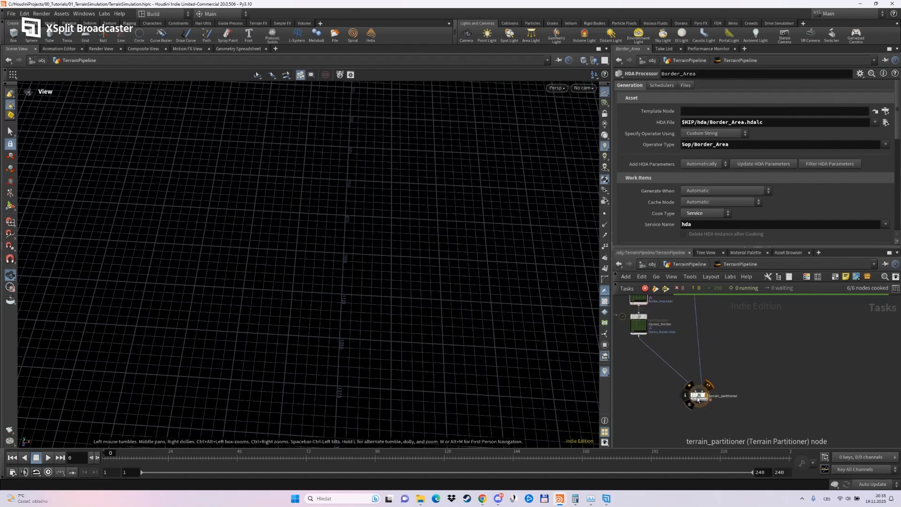
Move the terrain_partitioner node closer to its incoming wires, then dirty and cook it.
{"action": "left_click_drag", "start_coordinate": [698, 398], "coordinate": [689, 378]}
{"action": "right_click", "coordinate": [689, 378]}
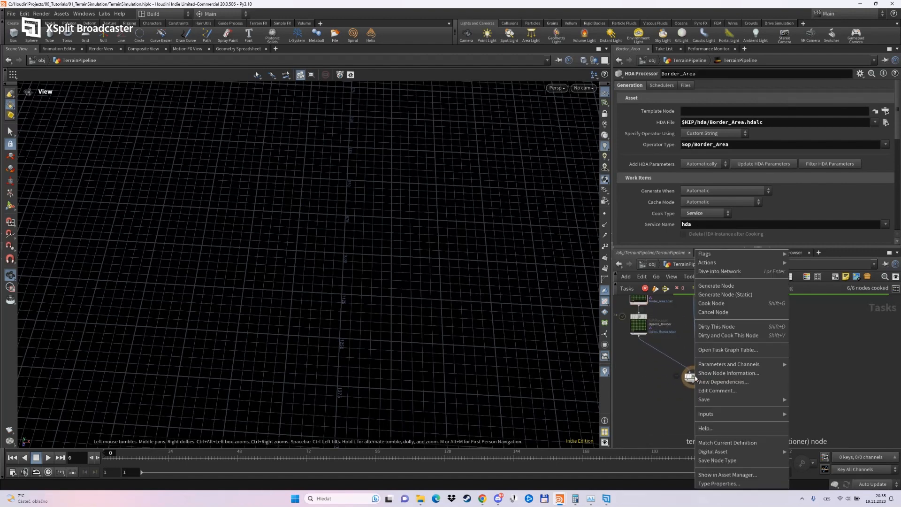
{"action": "left_click", "coordinate": [738, 337]}
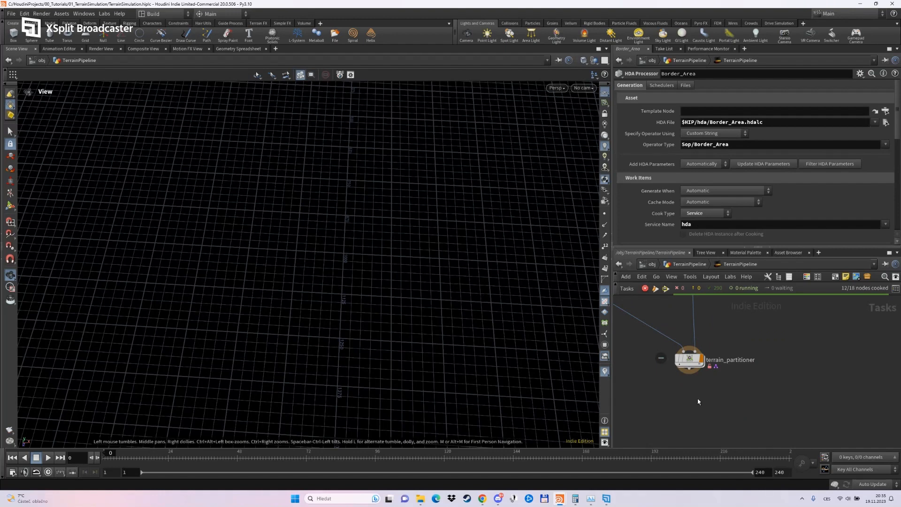
{"action": "scroll", "coordinate": [698, 400], "scroll_direction": "up", "scroll_amount": 2}
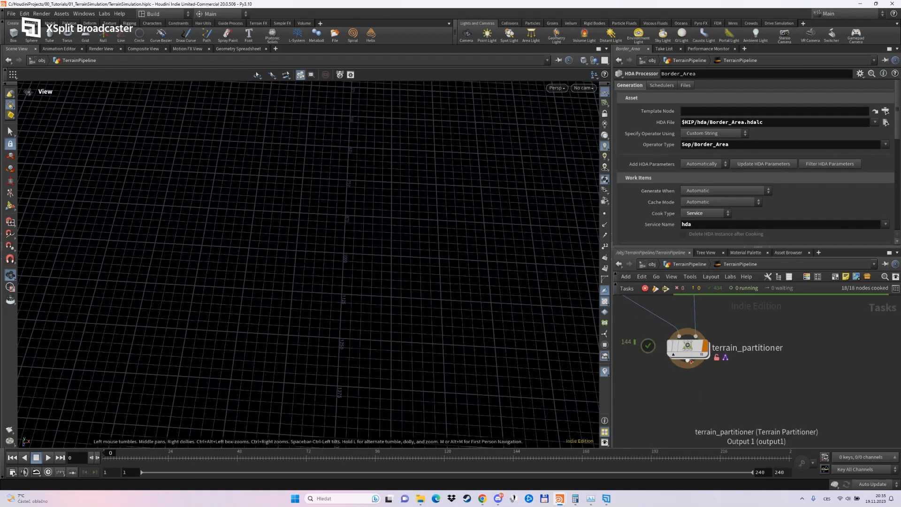
{"action": "left_click", "coordinate": [692, 373]}
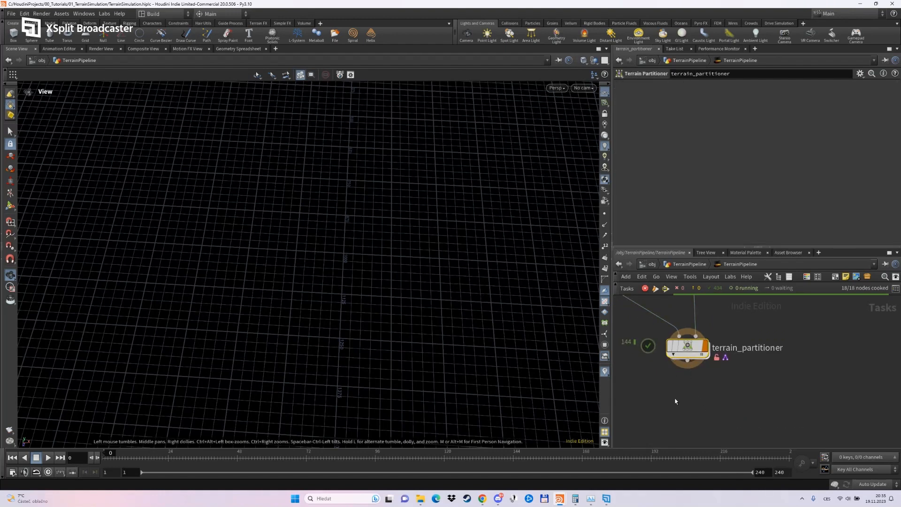
Inside terrain_partitioner, delete merge1 and place a Partition by Node above output0 in its stead.
{"action": "left_click", "coordinate": [674, 354]}
{"action": "double_click", "coordinate": [674, 356]}
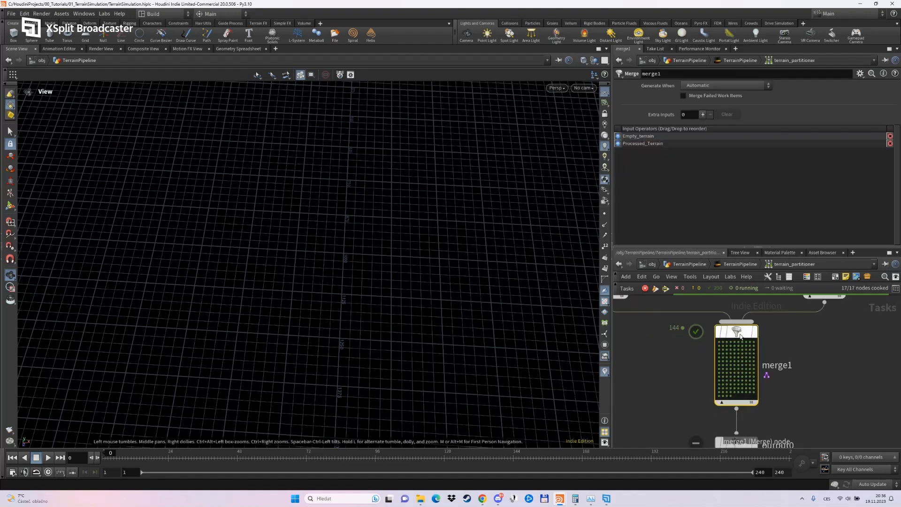
{"action": "key", "text": "Delete"}
{"action": "key", "text": "Tab"}
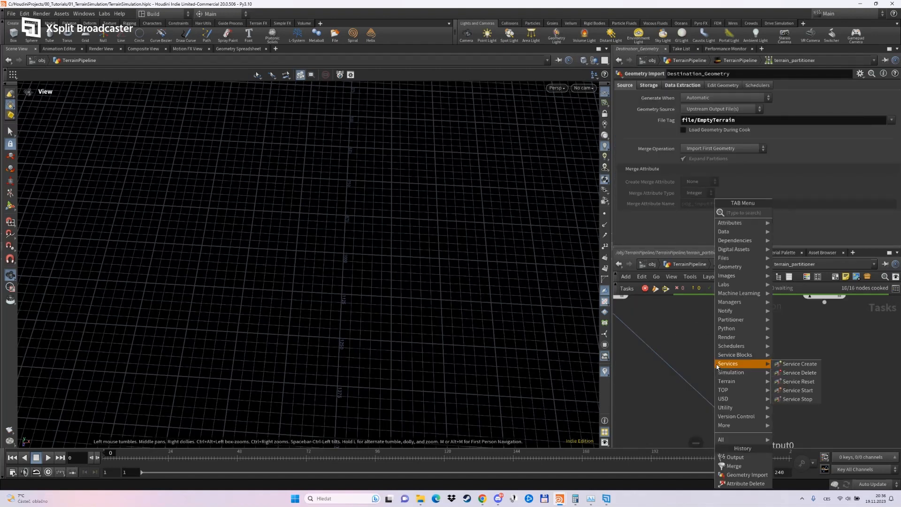
{"action": "type", "text": "parti"}
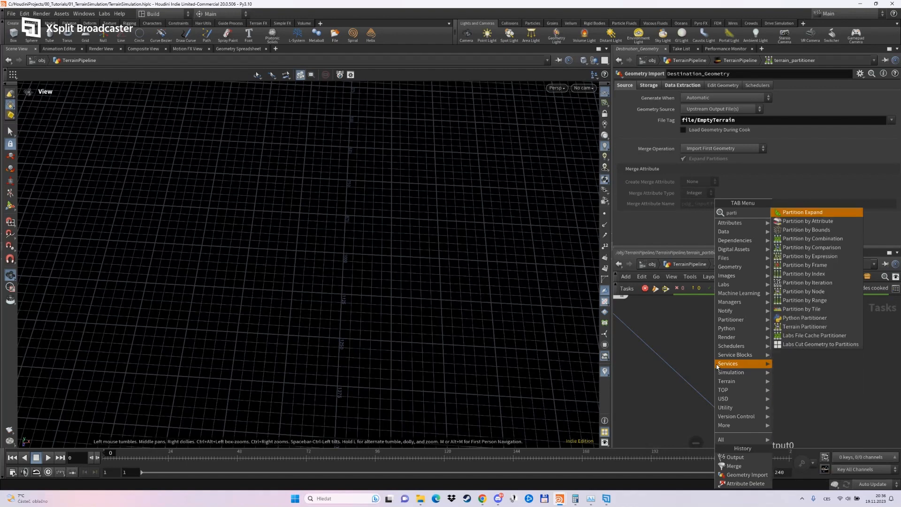
{"action": "key", "text": "Down"}
{"action": "key", "text": "Down"}
{"action": "key", "text": "Down"}
{"action": "key", "text": "Down"}
{"action": "key", "text": "Down"}
{"action": "key", "text": "Down"}
{"action": "key", "text": "Down"}
{"action": "key", "text": "Down"}
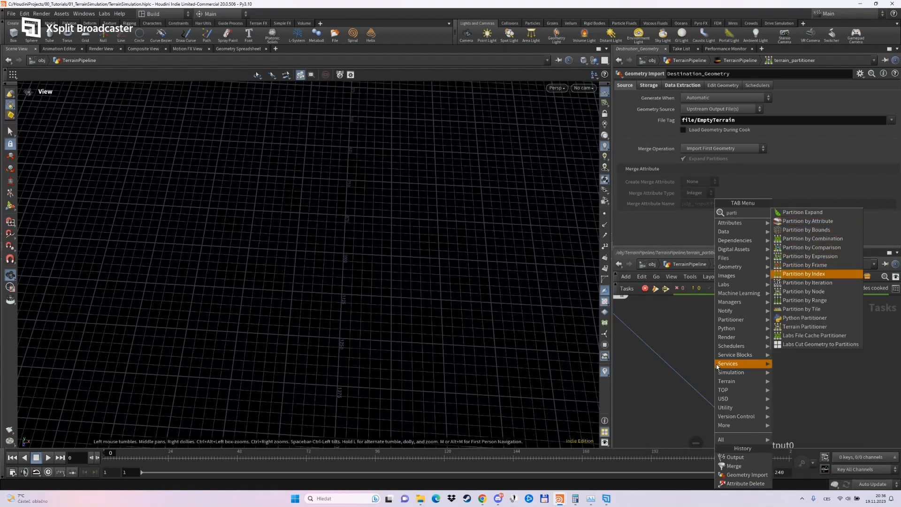
{"action": "key", "text": "Return"}
{"action": "left_click", "coordinate": [720, 359]}
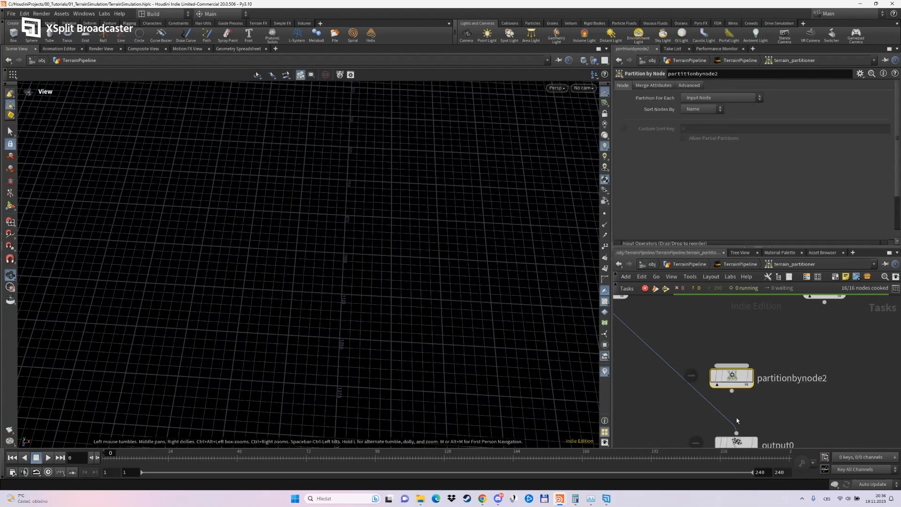
Wire Empty_terrain and Processed_Terrain into partitionbynode2, partitioning for each Input Work Item Tuple and sorting nodes by Input Index.
{"action": "left_click_drag", "start_coordinate": [647, 335], "coordinate": [718, 372]}
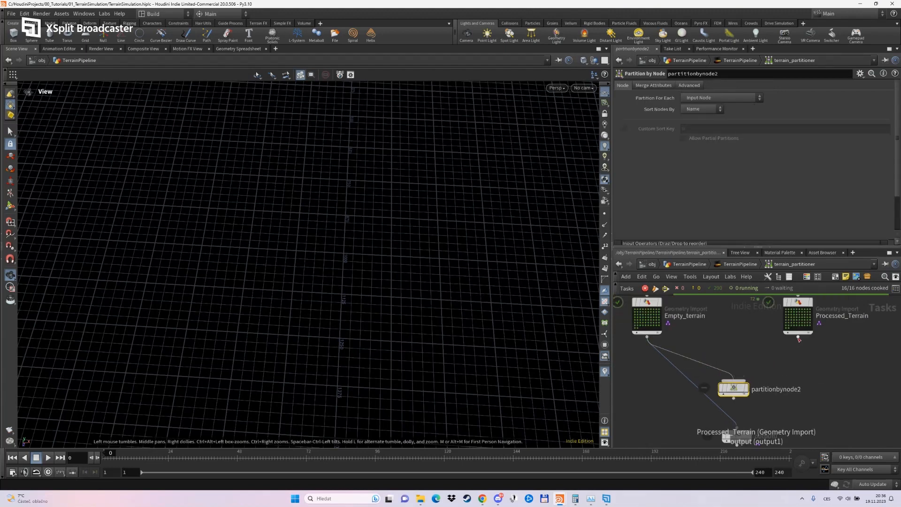
{"action": "left_click_drag", "start_coordinate": [798, 336], "coordinate": [737, 382]}
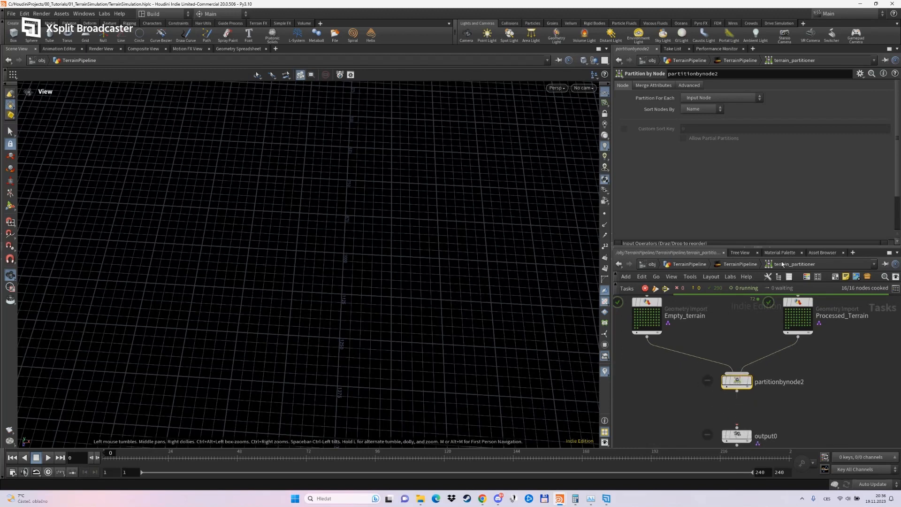
{"action": "left_click", "coordinate": [721, 100]}
{"action": "left_click", "coordinate": [718, 115]}
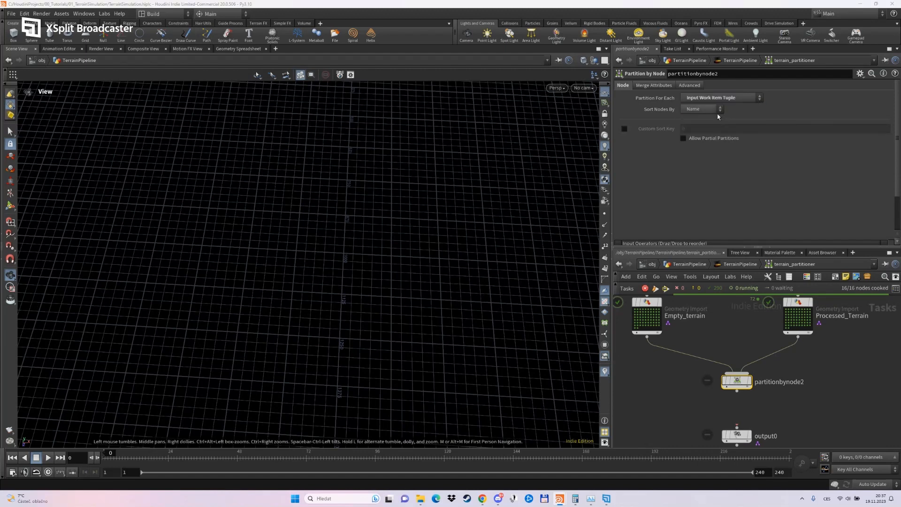
{"action": "left_click", "coordinate": [697, 114]}
{"action": "left_click", "coordinate": [698, 121]}
Dirty and cook partitionbynode2, then examine its first work item's output files and partitioned items in the work item info.
{"action": "right_click", "coordinate": [735, 381]}
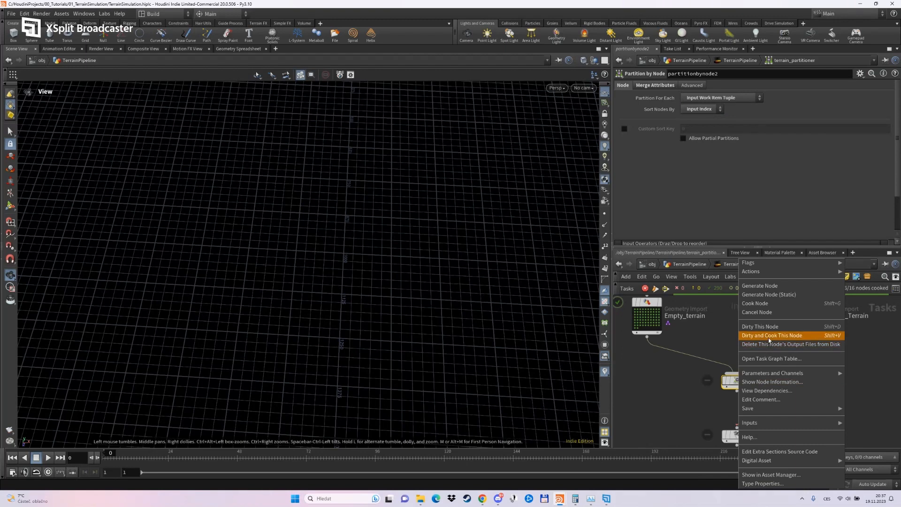
{"action": "left_click", "coordinate": [769, 337]}
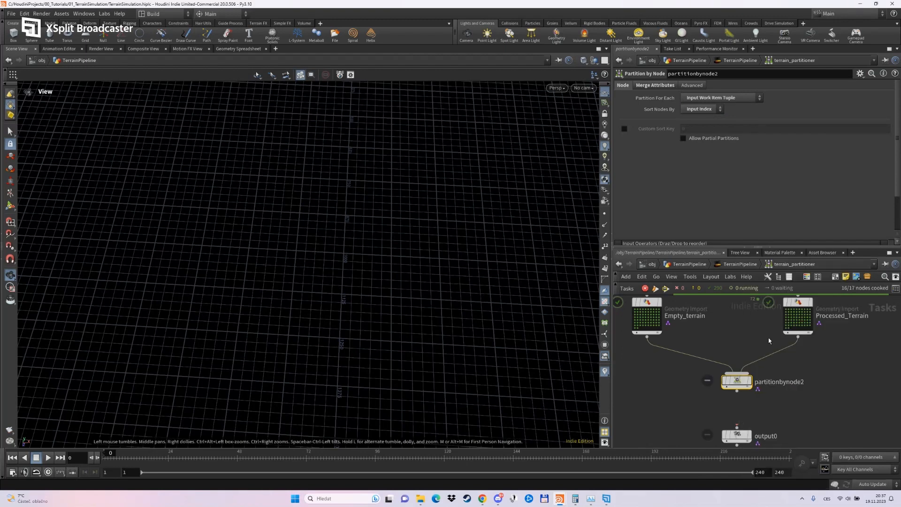
{"action": "right_click", "coordinate": [726, 388]}
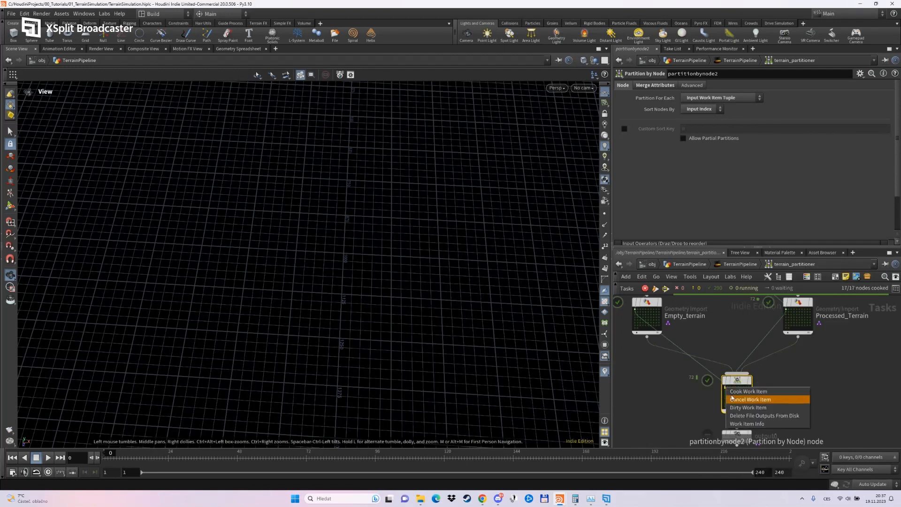
{"action": "left_click", "coordinate": [739, 423]}
{"action": "left_click_drag", "start_coordinate": [562, 357], "coordinate": [286, 153]}
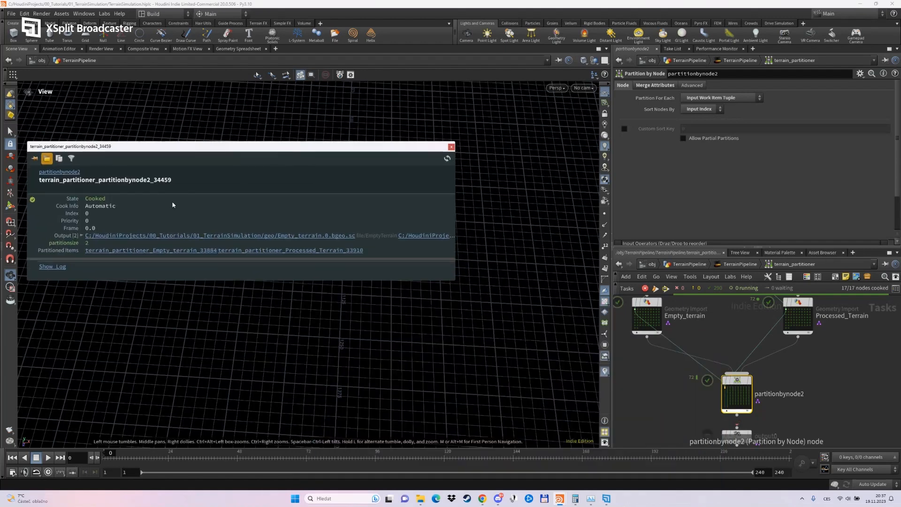
{"action": "left_click", "coordinate": [82, 236]}
{"action": "left_click_drag", "start_coordinate": [158, 147], "coordinate": [167, 130]}
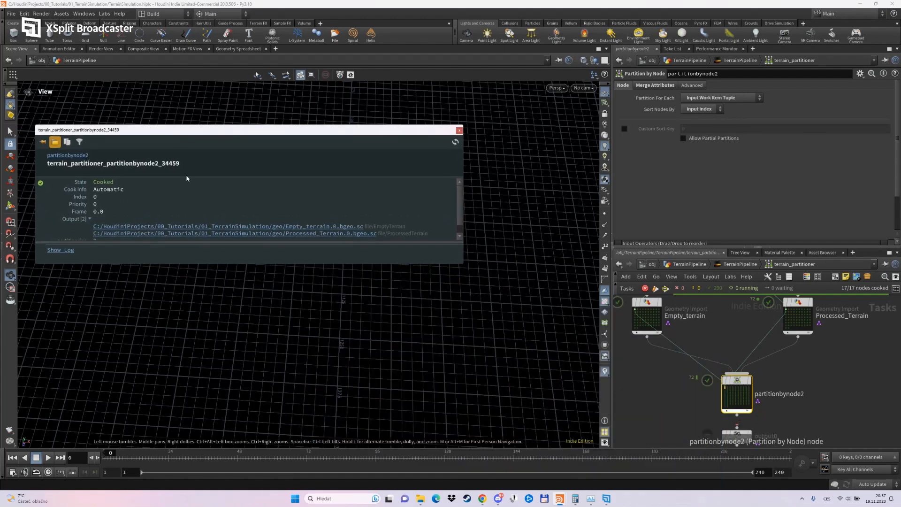
{"action": "left_click_drag", "start_coordinate": [191, 265], "coordinate": [195, 336]}
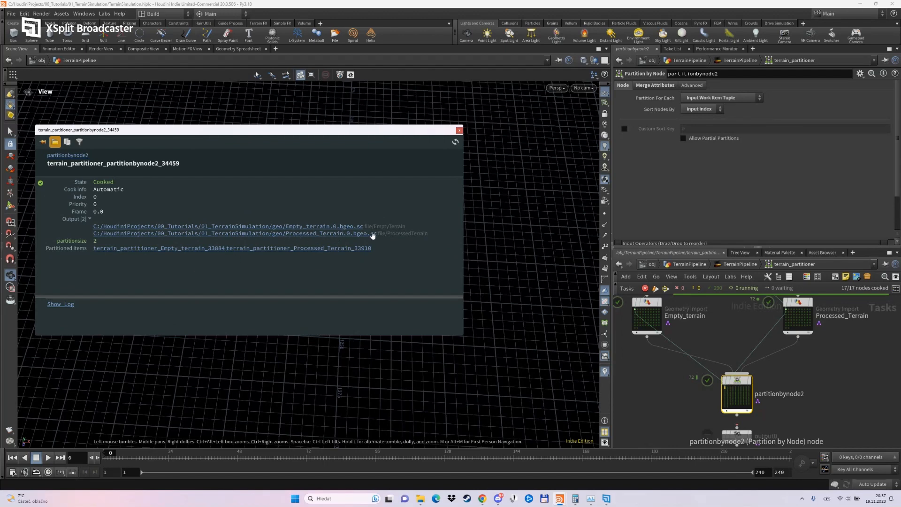
{"action": "left_click_drag", "start_coordinate": [364, 228], "coordinate": [429, 234]}
{"action": "left_click", "coordinate": [210, 270]}
{"action": "left_click", "coordinate": [459, 130]}
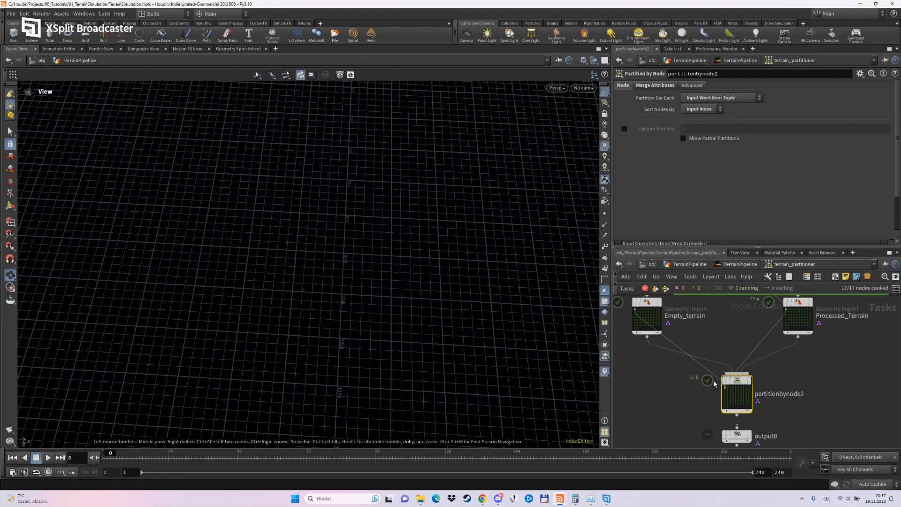
Connect partitionbynode2 to output0, then dirty and cook output0.
{"action": "middle_click_drag", "start_coordinate": [738, 435], "coordinate": [723, 367]}
{"action": "left_click_drag", "start_coordinate": [723, 366], "coordinate": [723, 386]}
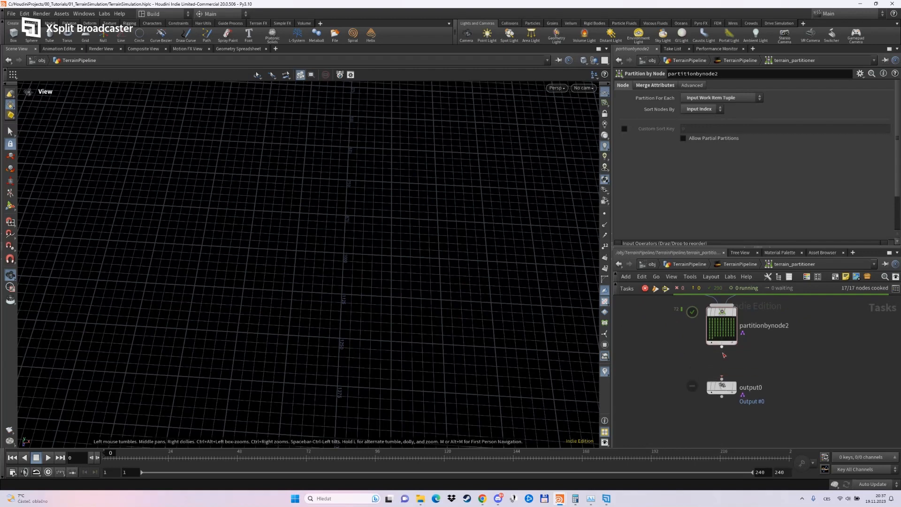
{"action": "left_click_drag", "start_coordinate": [722, 347], "coordinate": [722, 379]}
{"action": "left_click", "coordinate": [723, 389]}
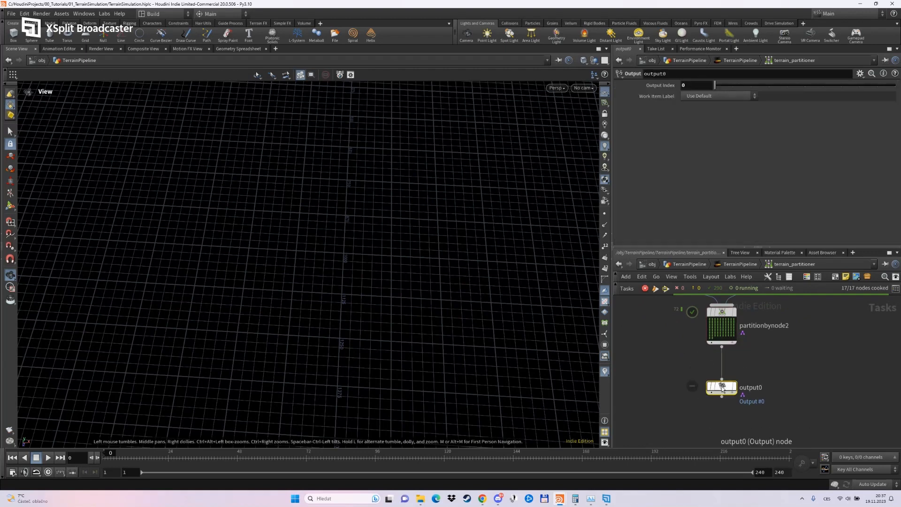
{"action": "right_click", "coordinate": [722, 388]}
{"action": "left_click", "coordinate": [746, 345]}
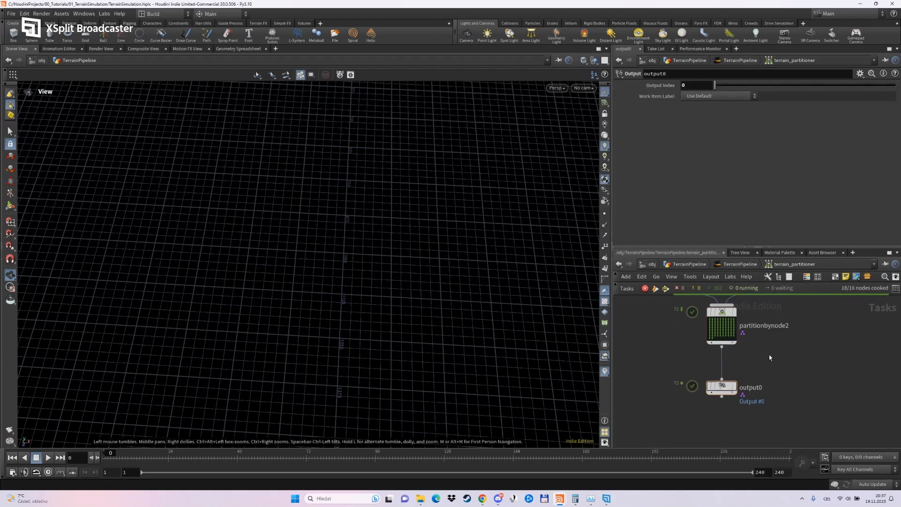
Return to the parent TerrainPipeline network and dirty terrain_partitioner, then cook it again.
{"action": "left_click", "coordinate": [741, 264]}
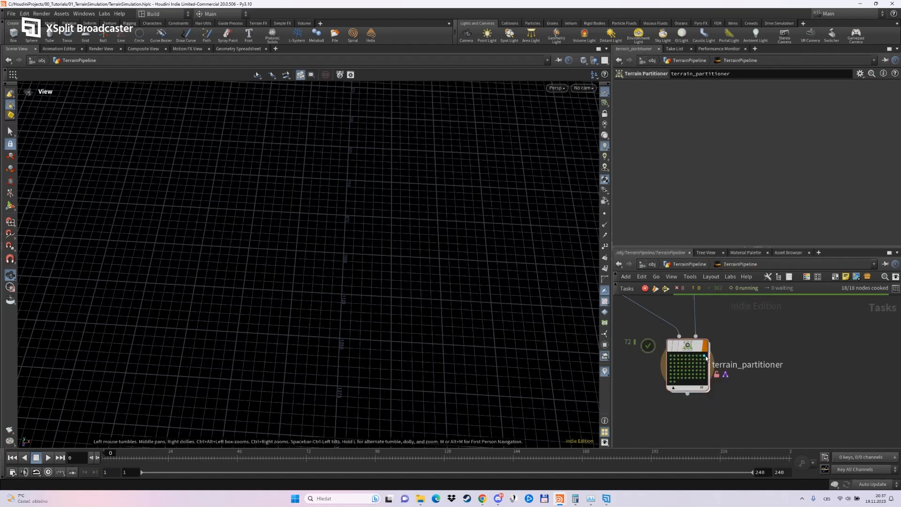
{"action": "right_click", "coordinate": [699, 359]}
{"action": "left_click", "coordinate": [739, 326]}
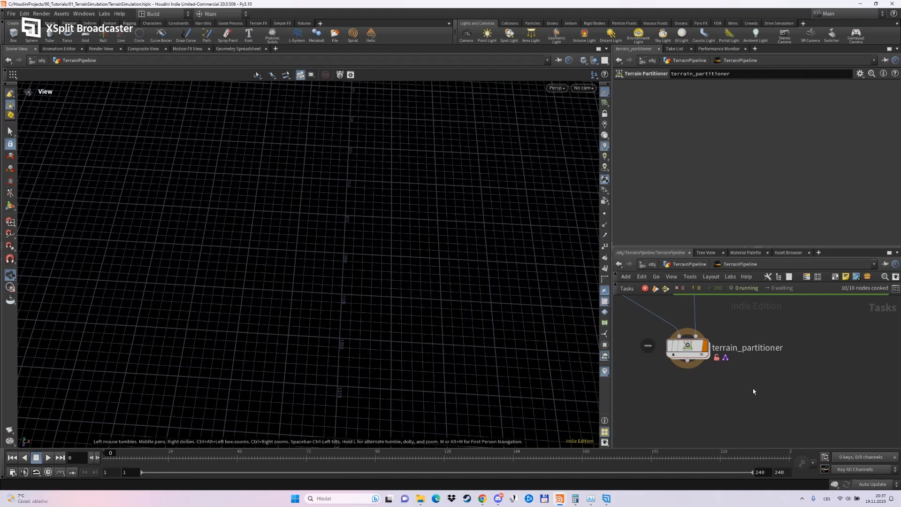
Move the terrain_partitioner node up closer to Upres_Border.
{"action": "scroll", "coordinate": [753, 390], "scroll_direction": "down", "scroll_amount": 2}
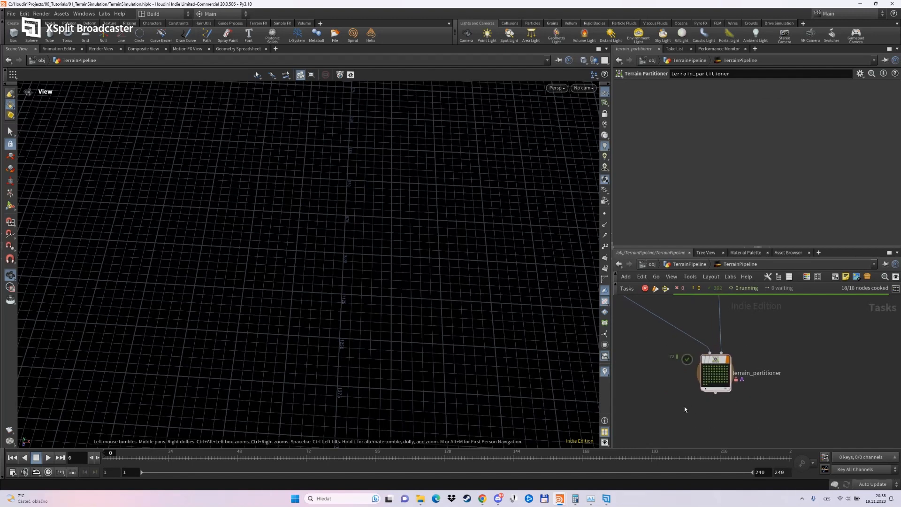
{"action": "scroll", "coordinate": [683, 407], "scroll_direction": "down", "scroll_amount": 2}
{"action": "middle_click_drag", "start_coordinate": [661, 397], "coordinate": [681, 415]}
{"action": "scroll", "coordinate": [680, 417], "scroll_direction": "down", "scroll_amount": 3}
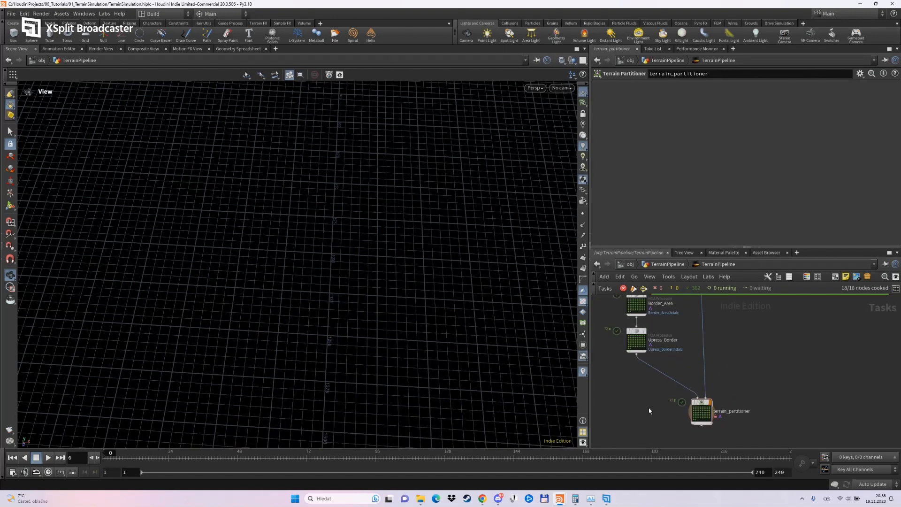
{"action": "scroll", "coordinate": [645, 403], "scroll_direction": "down", "scroll_amount": 2}
{"action": "middle_click_drag", "start_coordinate": [645, 403], "coordinate": [647, 388]}
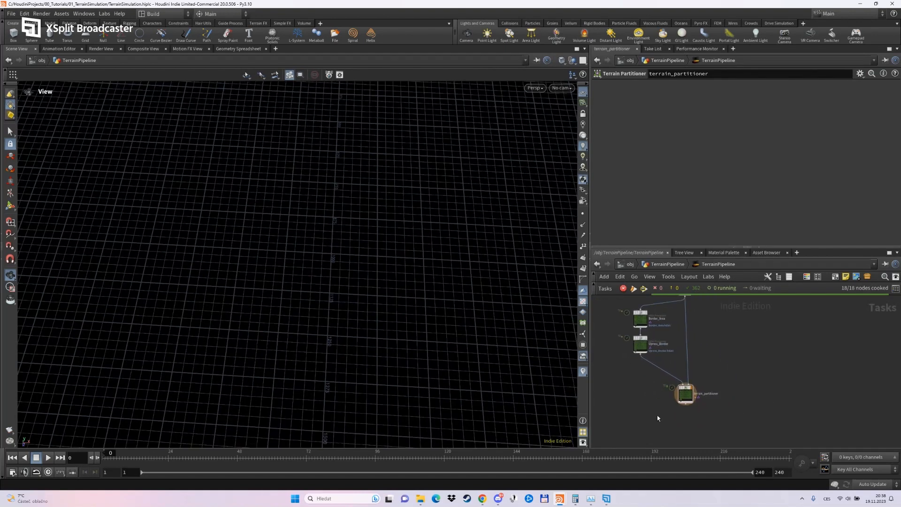
{"action": "scroll", "coordinate": [684, 376], "scroll_direction": "up", "scroll_amount": 3}
{"action": "left_click_drag", "start_coordinate": [688, 397], "coordinate": [690, 375]}
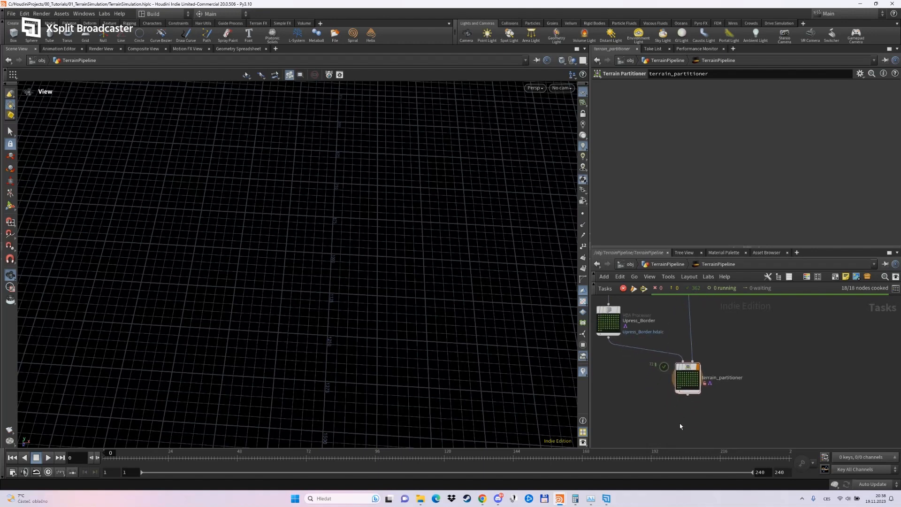